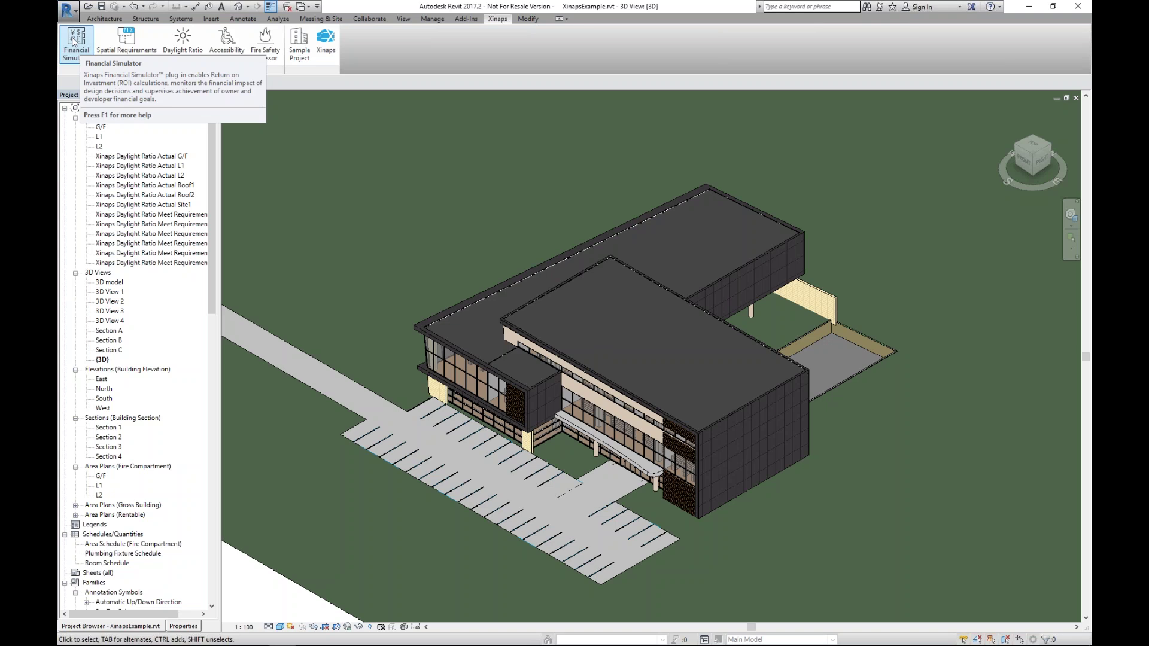
Open the Financial Simulator and look through its key financial figures and the annual cashflow settings, ending on the construction costs.
click(80, 47)
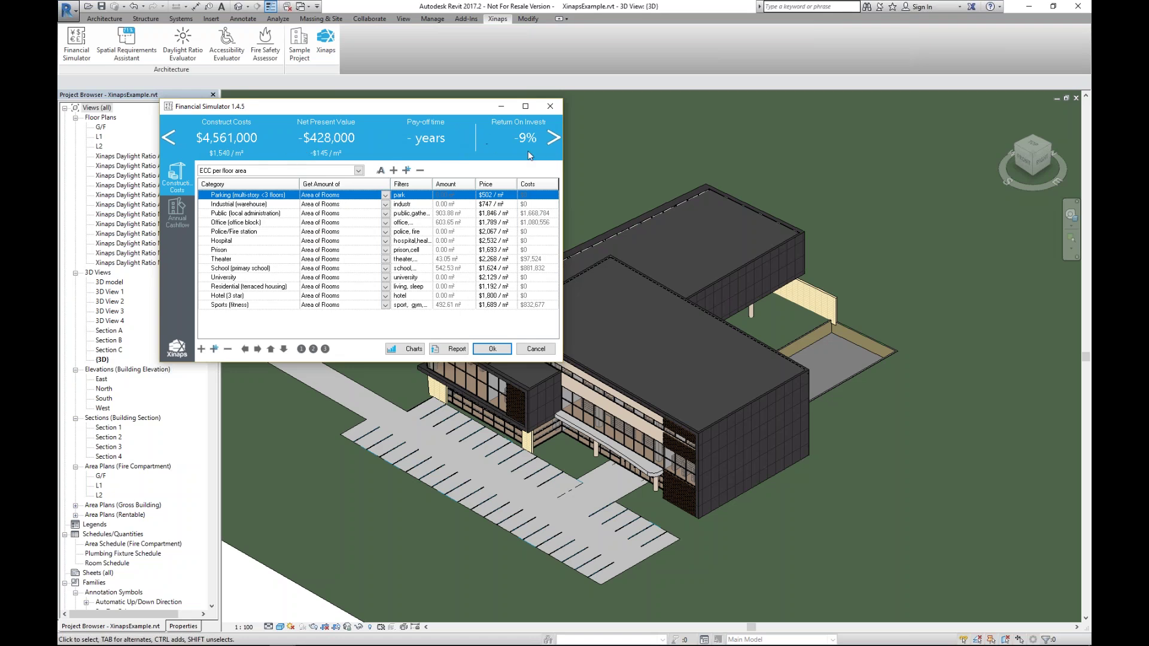
click(554, 137)
click(554, 136)
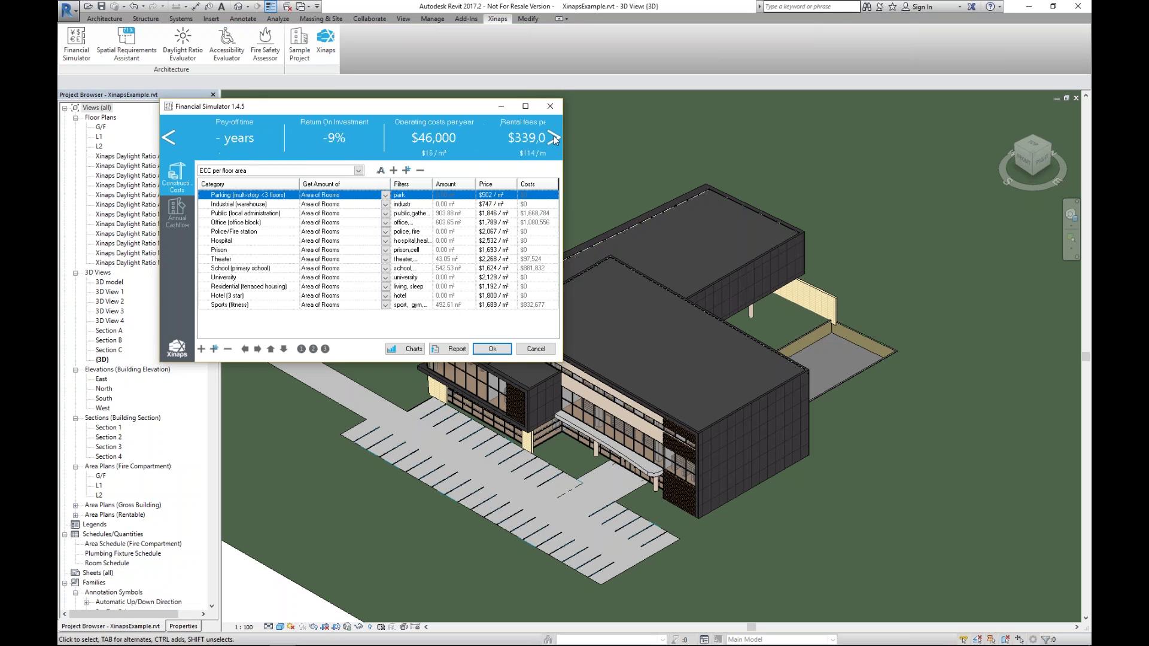
click(174, 139)
click(181, 215)
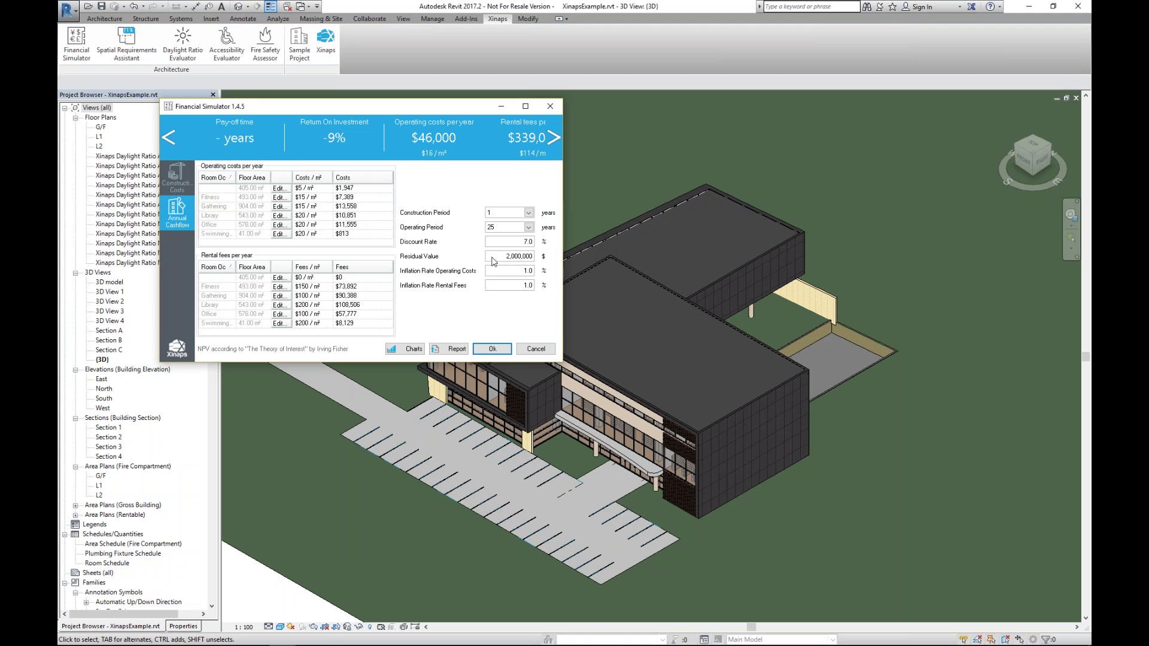
click(175, 175)
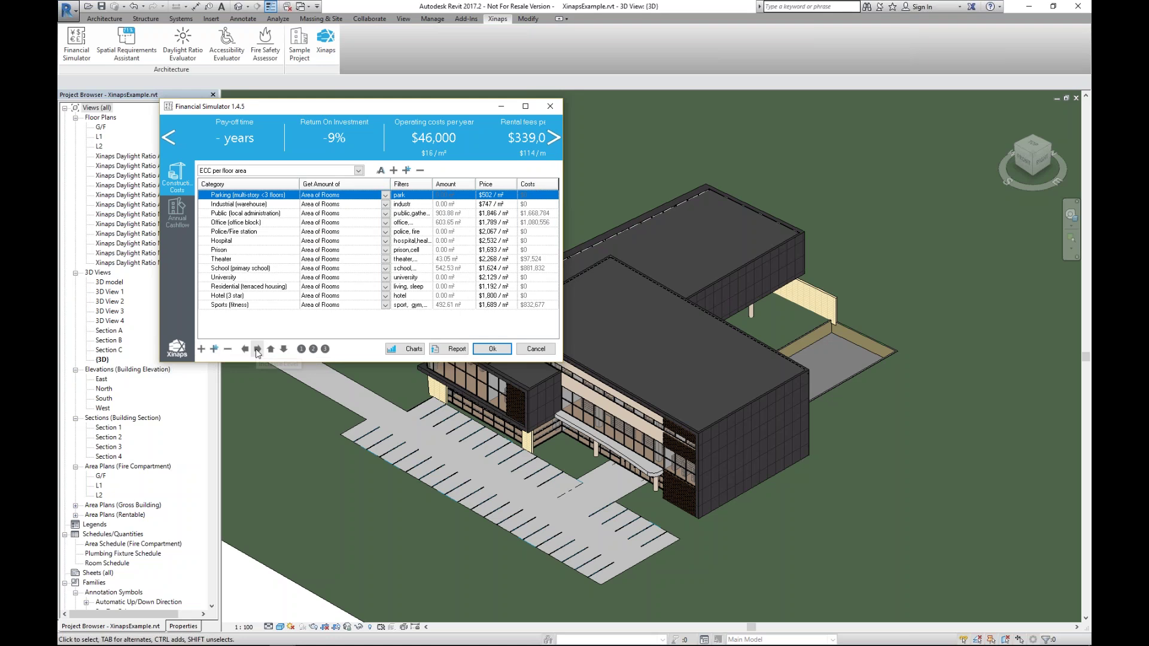
Indent the Industrial (warehouse) category and return it to its original level.
click(211, 204)
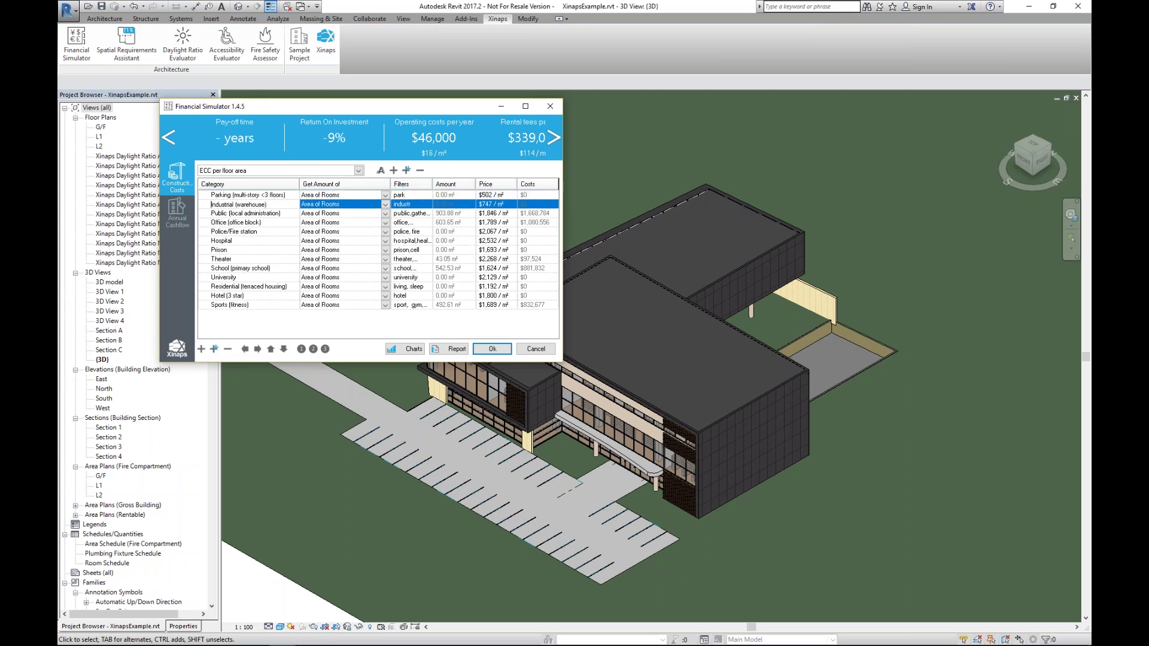
click(258, 349)
click(244, 349)
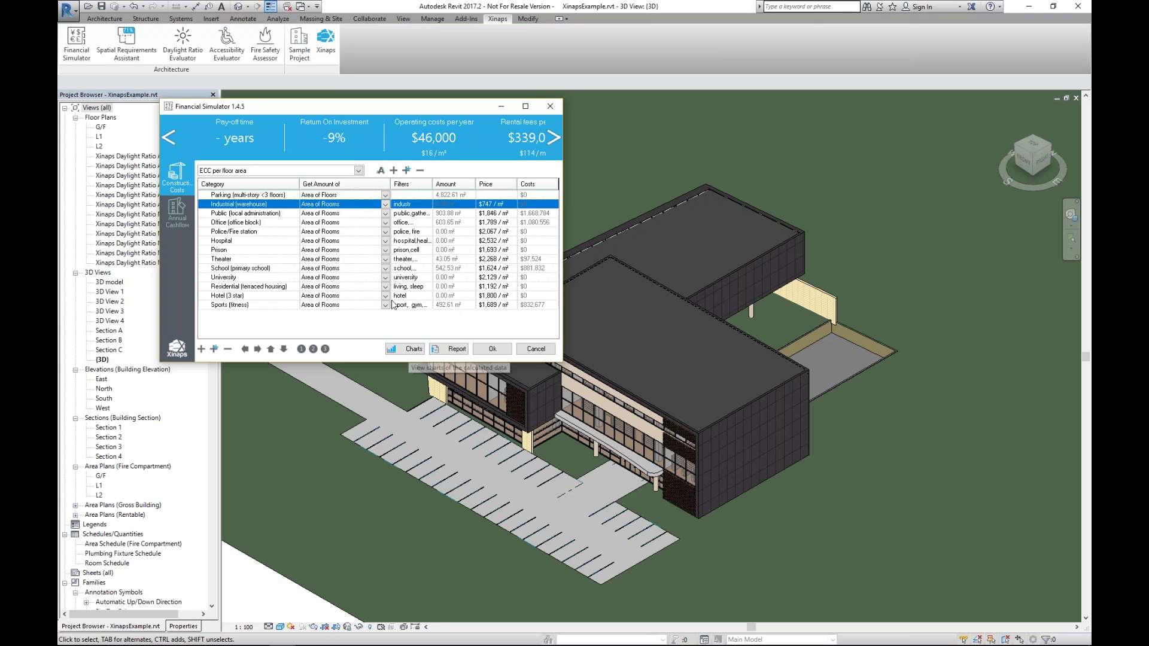
View the stacked bar chart of construction costs for the ECC per floor area estimate.
click(410, 351)
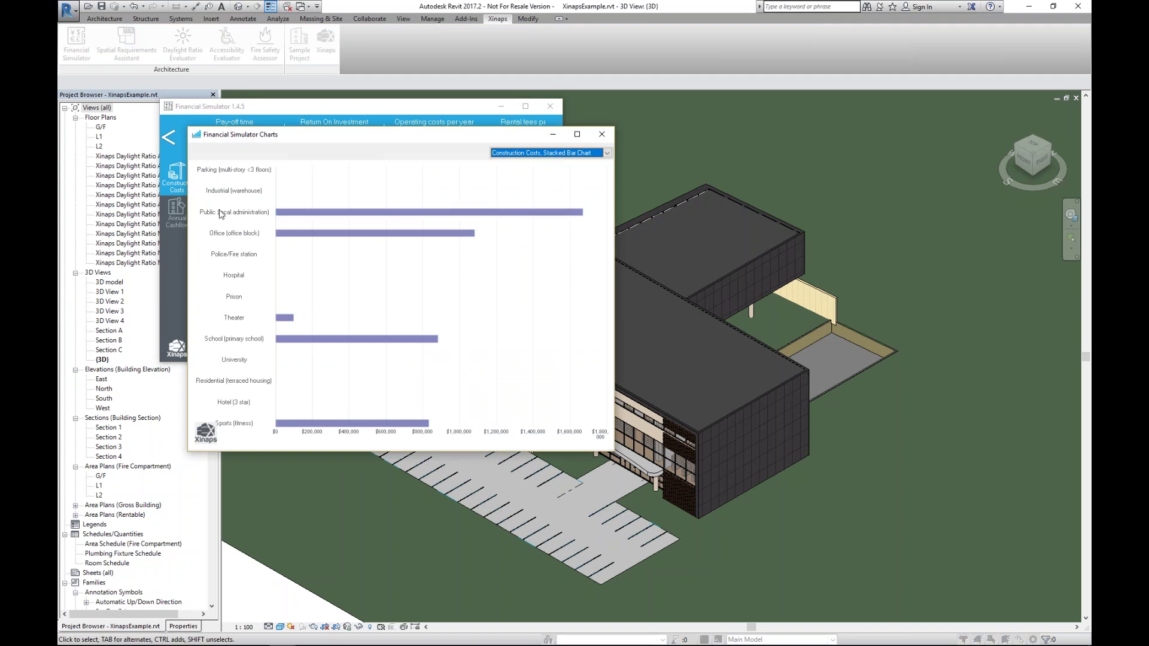
click(598, 136)
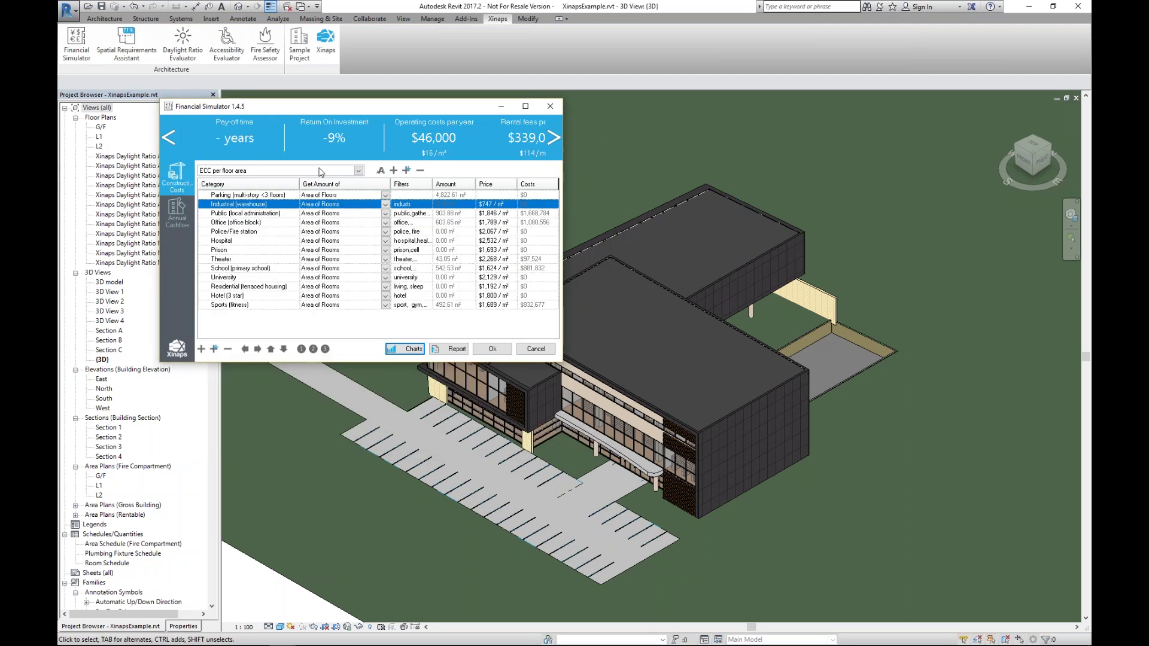
Switch the cost estimate to BCIS RICS NRM Elemental Standard and view its construction costs chart.
click(208, 171)
click(209, 171)
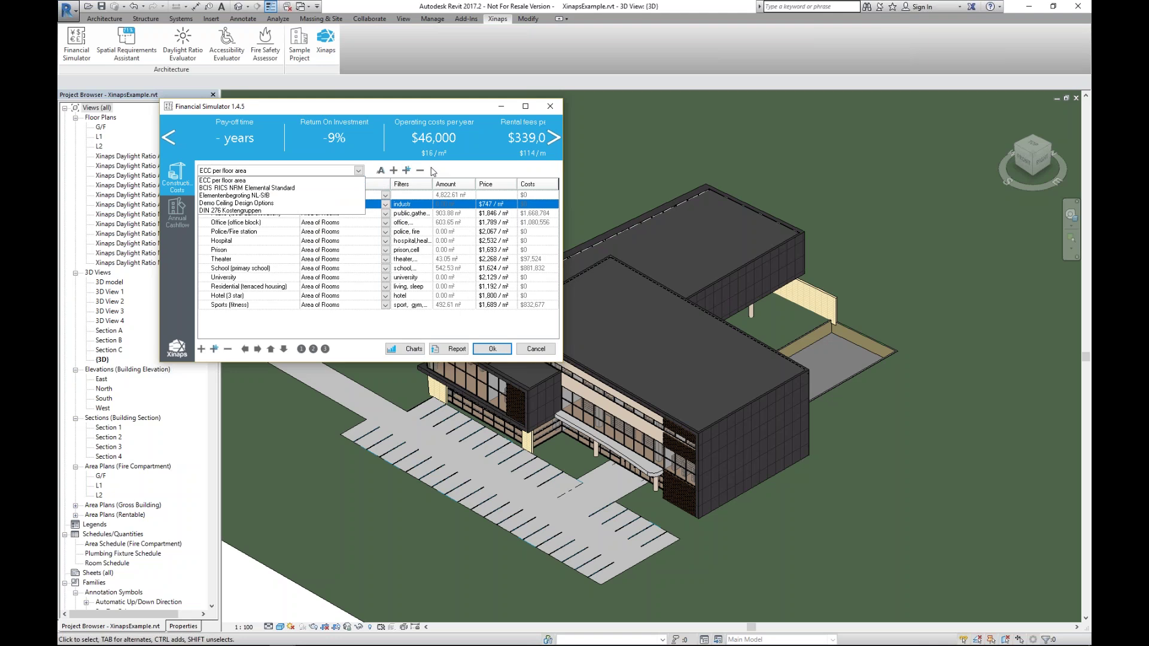
click(207, 189)
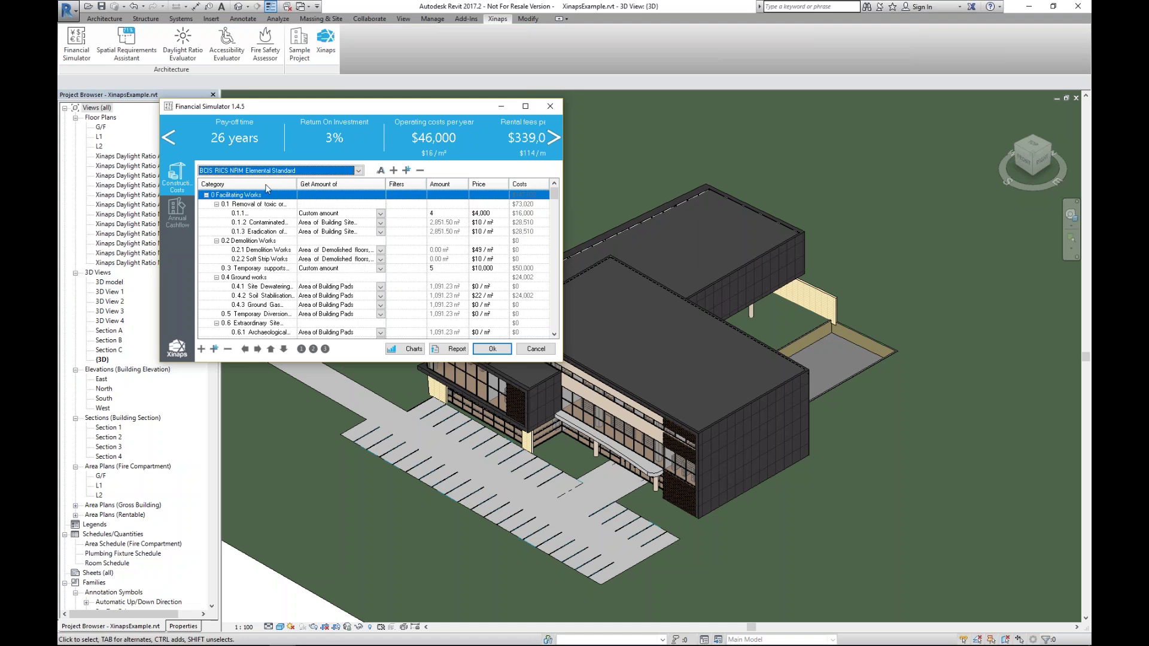
click(394, 351)
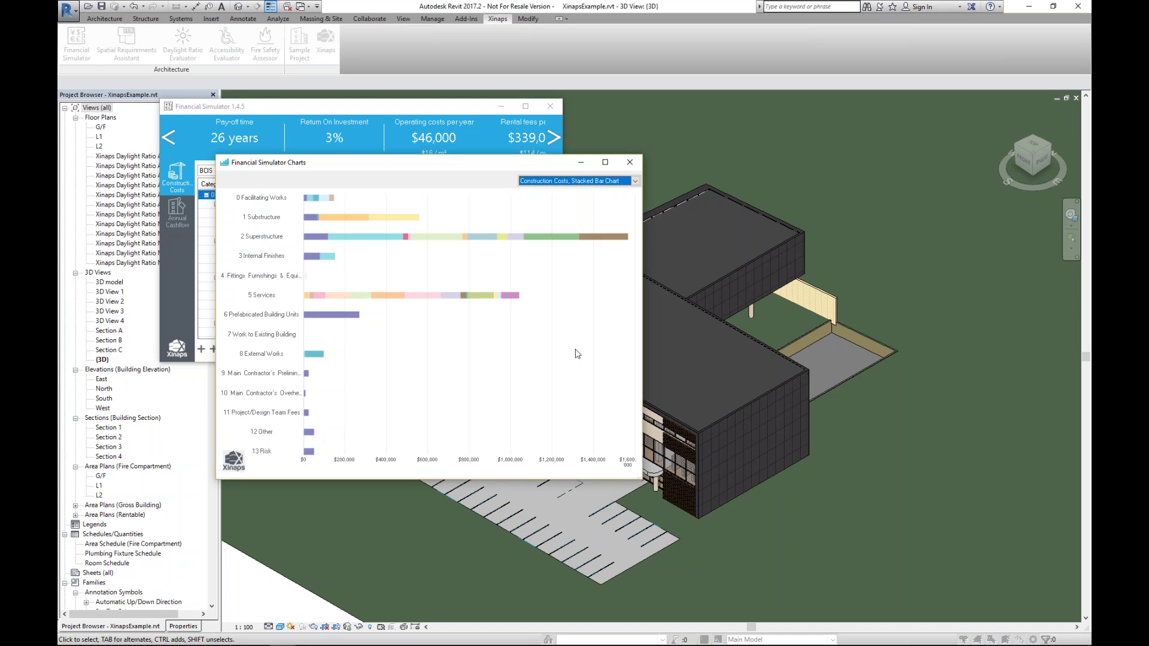
click(630, 161)
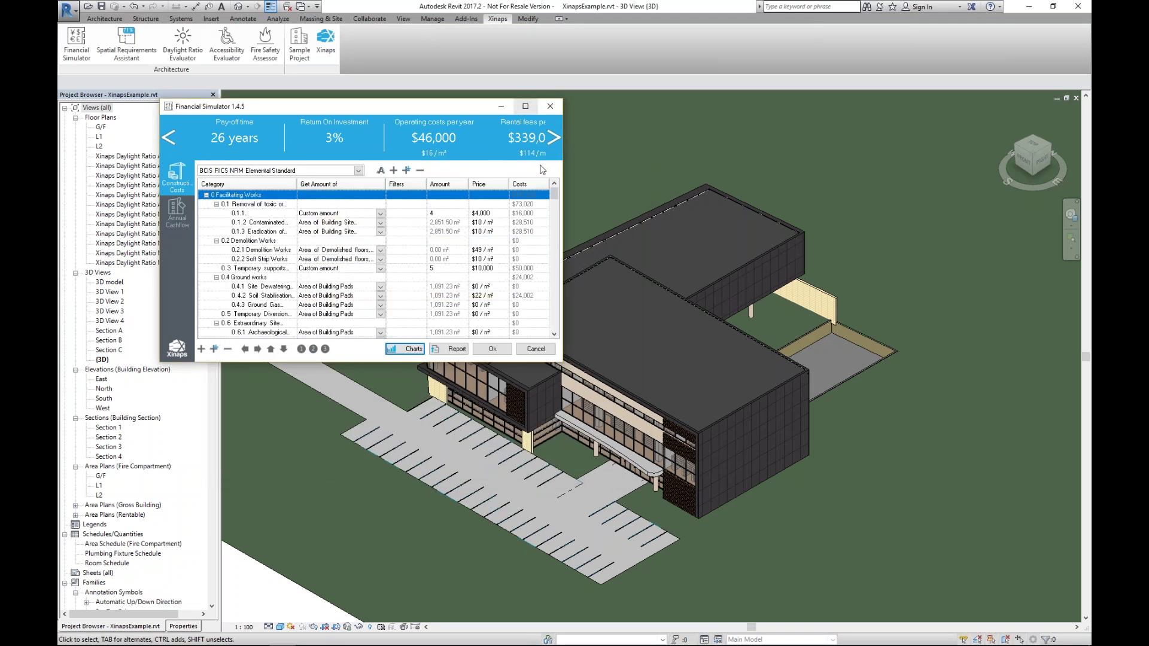
Enlarge the Financial Simulator window and move it clear of most of the building model.
drag(562, 361, 629, 473)
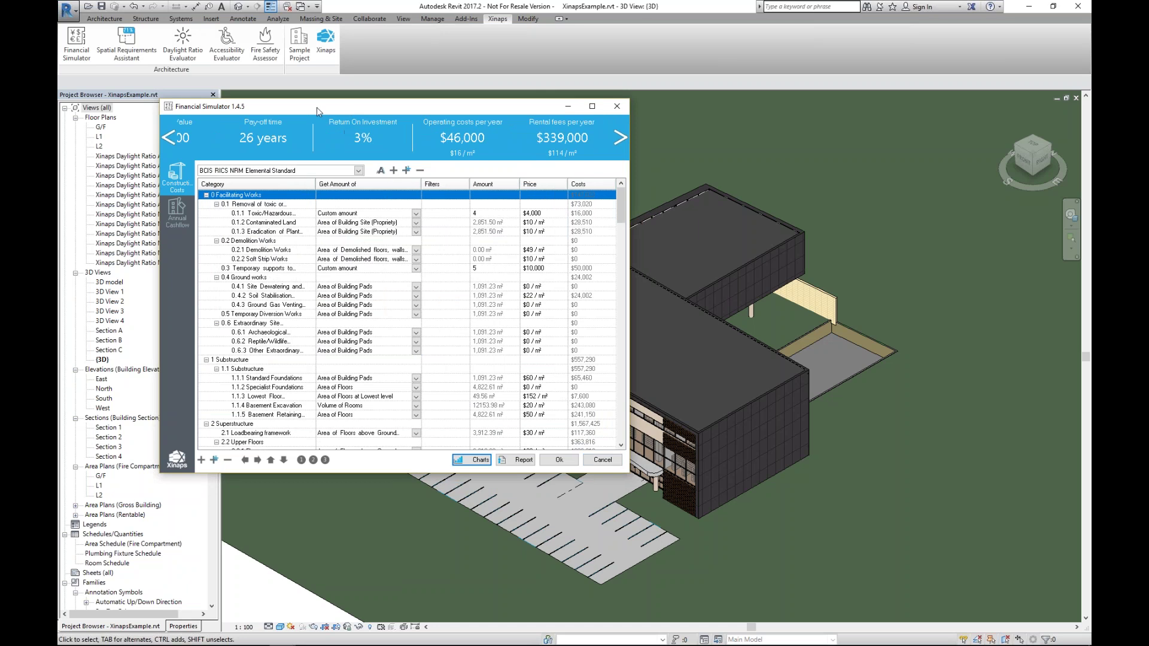
drag(317, 106, 242, 109)
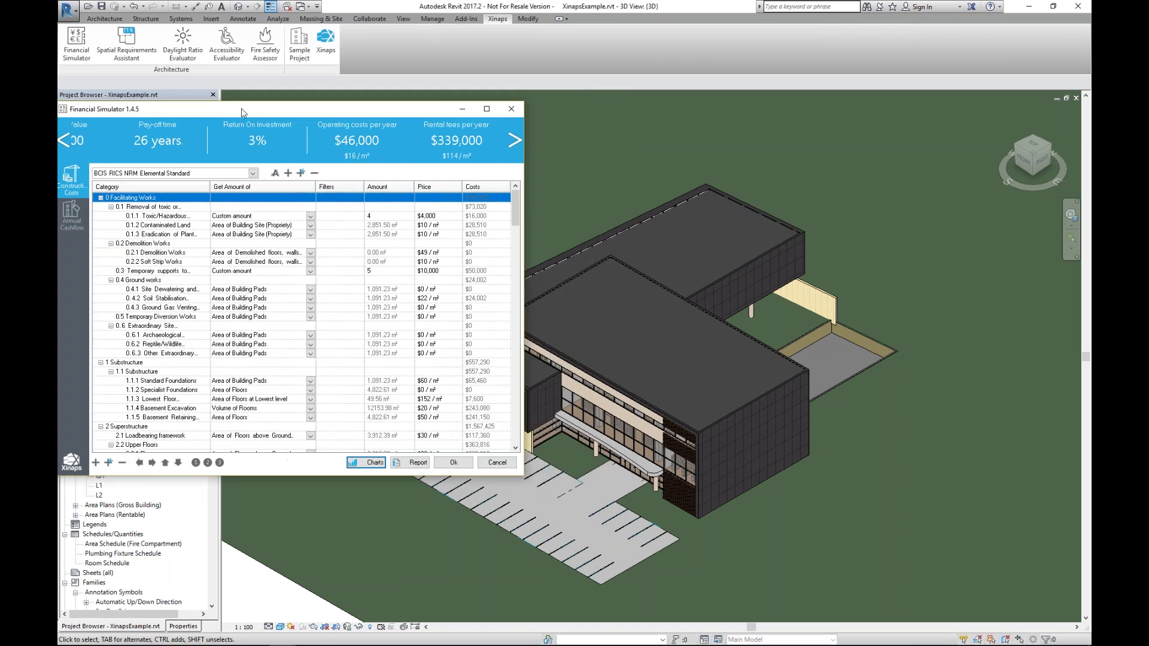
Read the full name of category 0.1.1 Toxic/Hazardous Material and browse its quantity source options, keeping Custom amount.
click(161, 197)
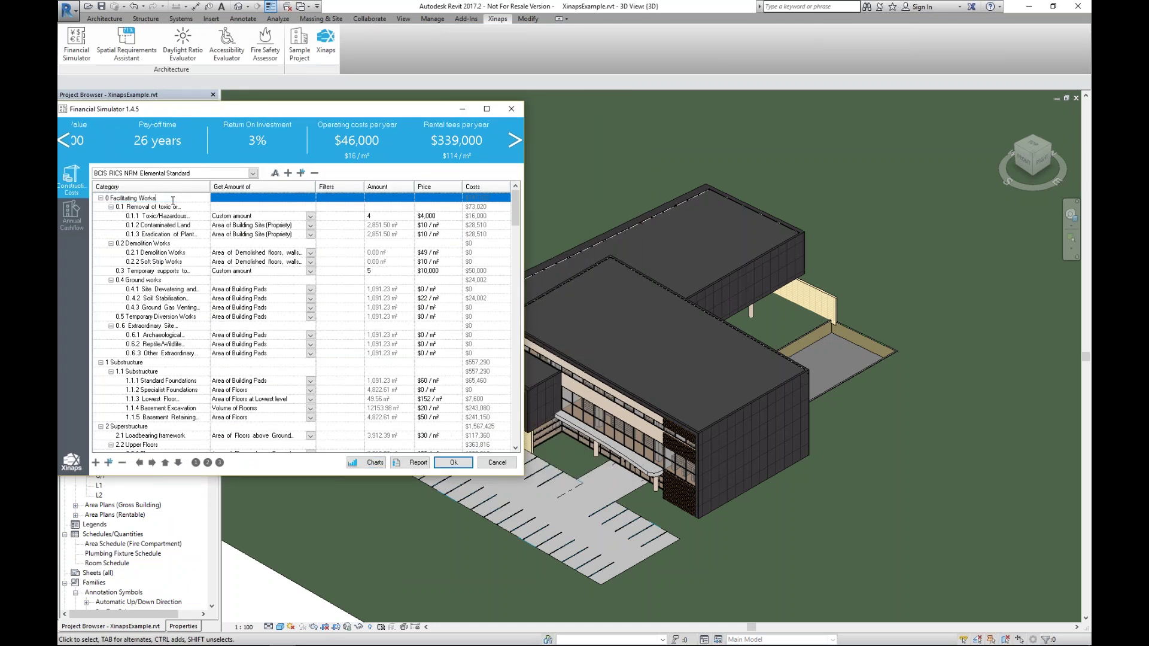
click(171, 216)
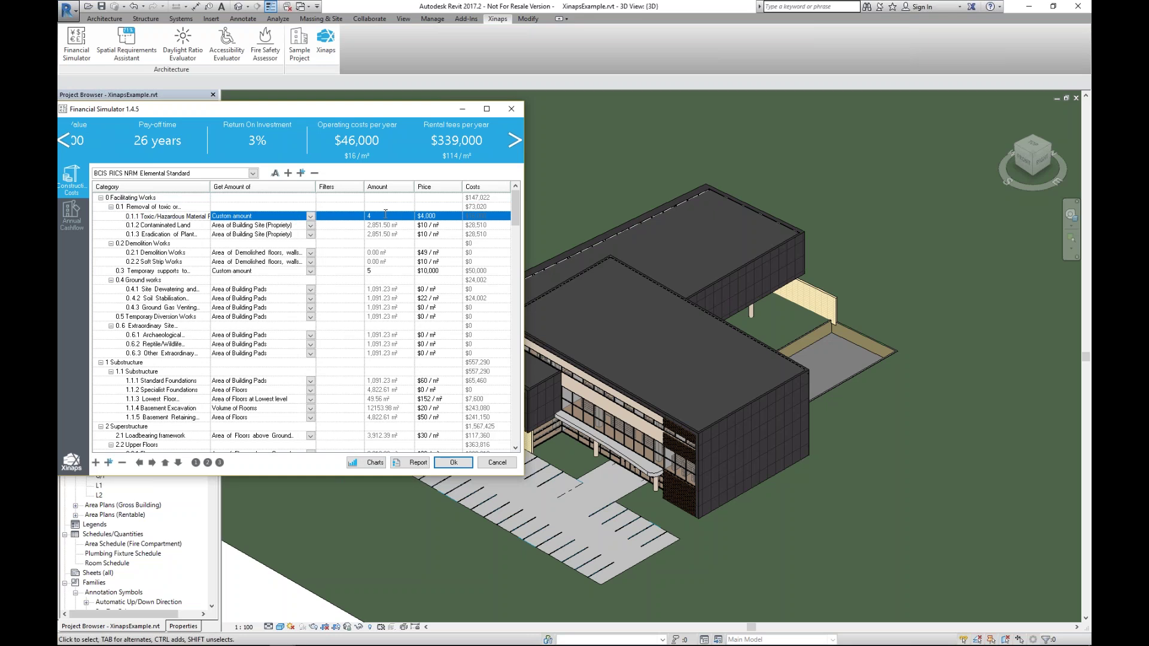
drag(151, 217, 201, 216)
click(310, 216)
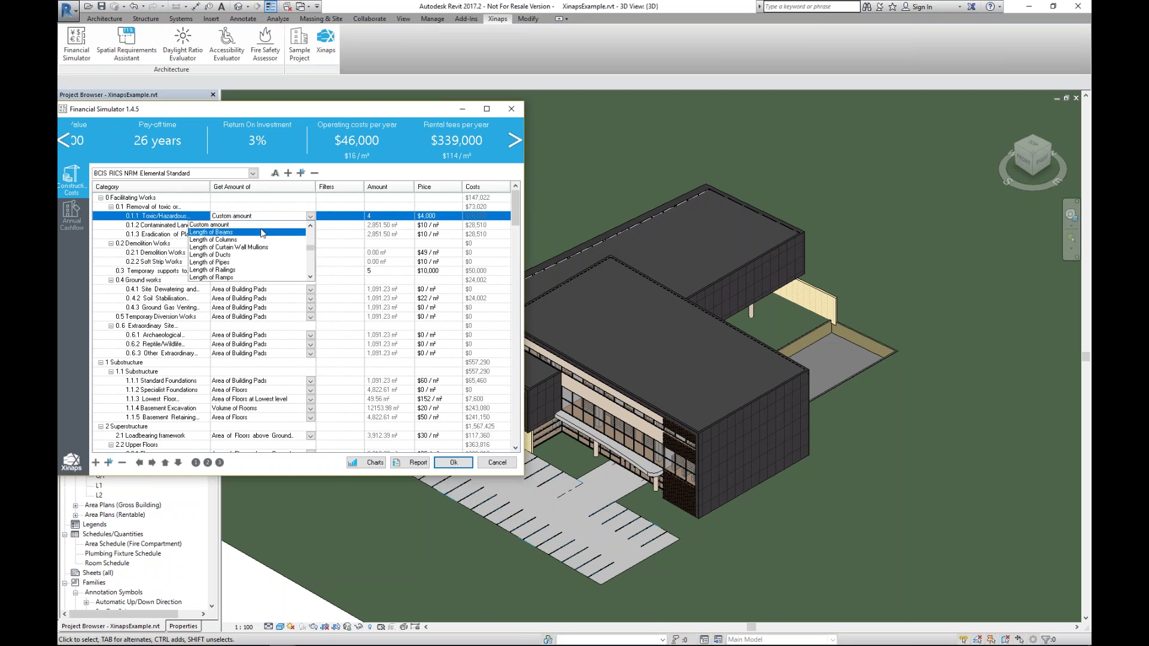
mouse_move(310, 247)
mouse_down()
mouse_move(314, 276)
mouse_move(311, 226)
mouse_up()
scroll(314, 263, up, 10)
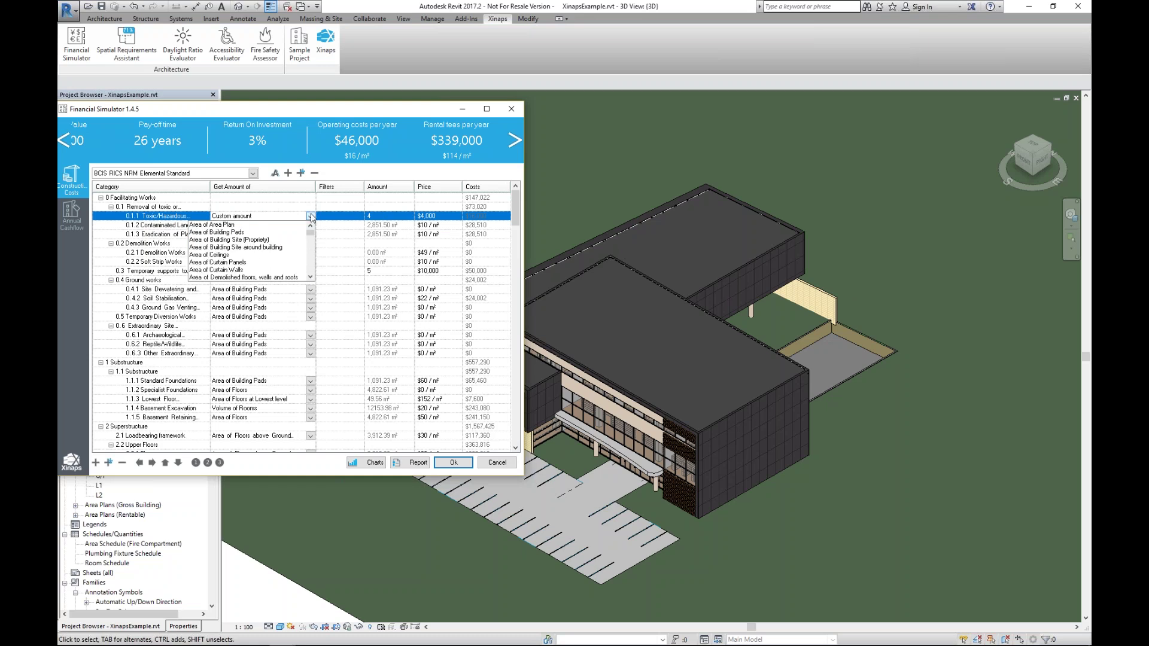
click(312, 217)
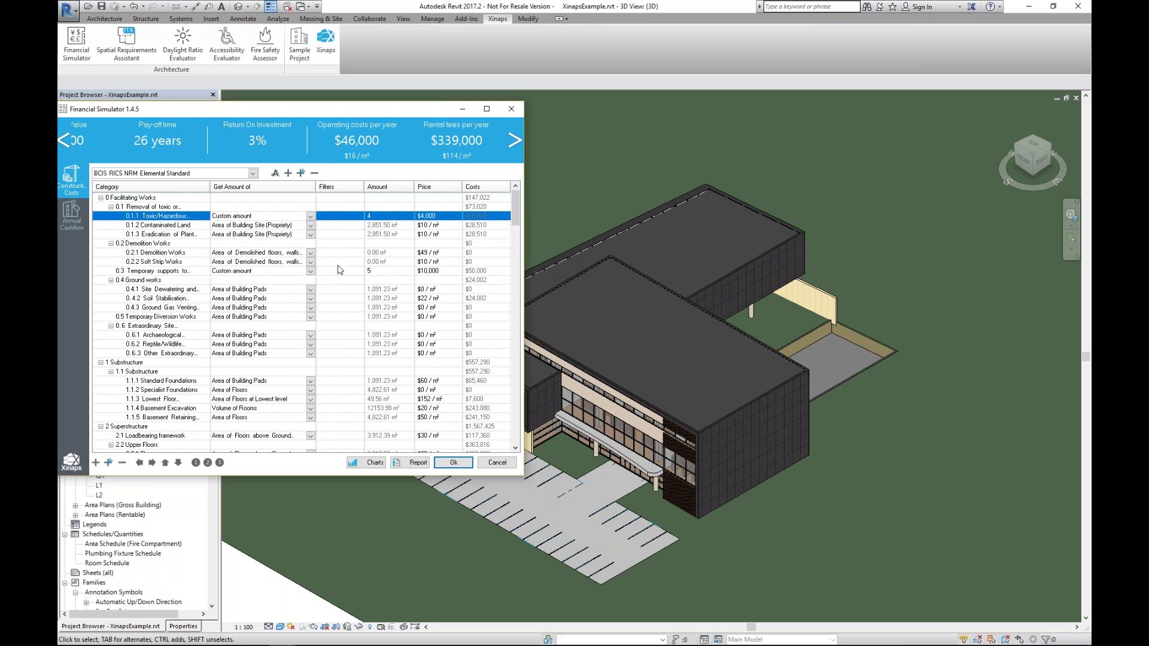
Examine the filter and amount cells of category 2.2.2 Balconies.
scroll(219, 316, down, 5)
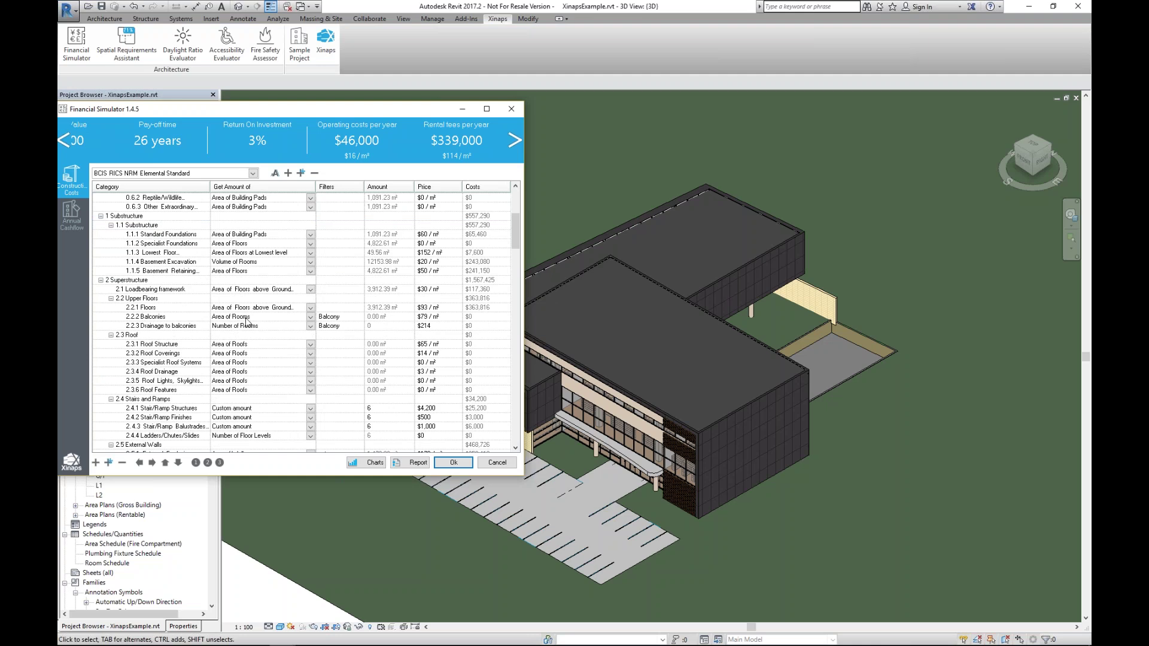
click(347, 317)
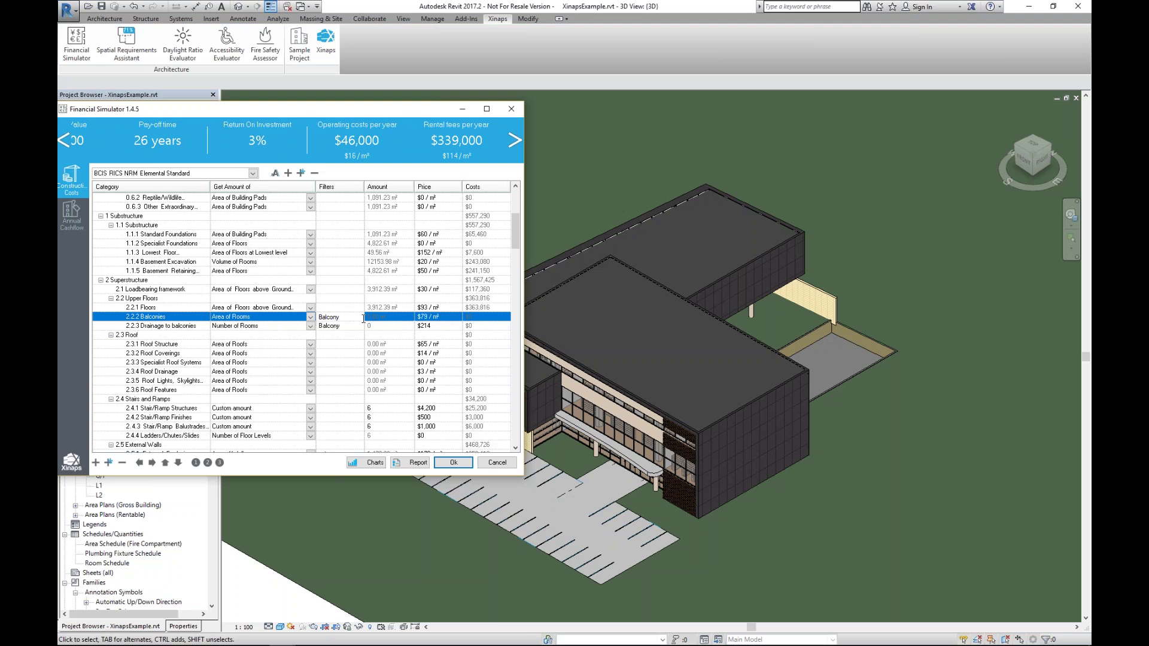
click(383, 318)
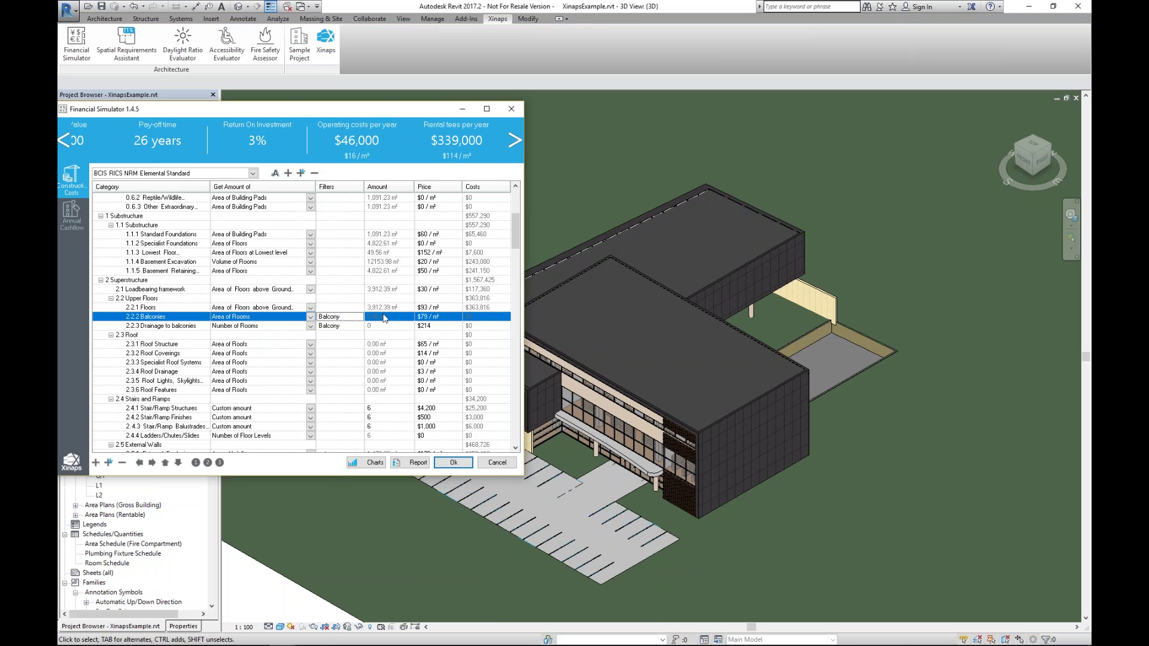
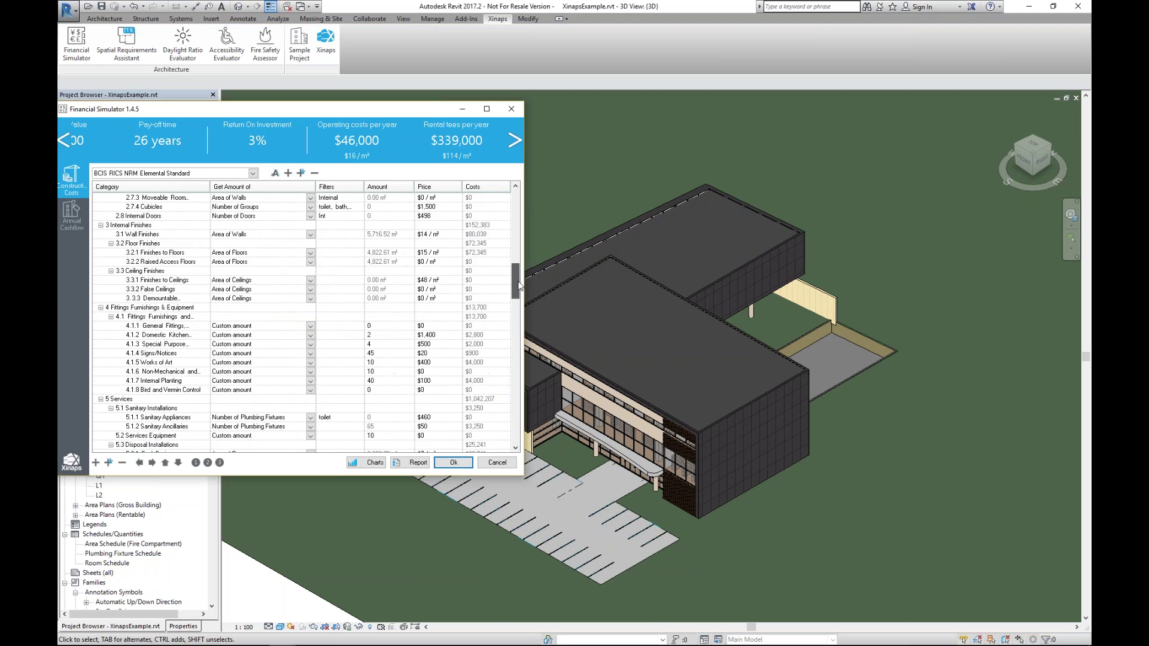
Look through the available cost estimate standards and the filter cell of category 0.4.1 Site Dewatering.
click(190, 174)
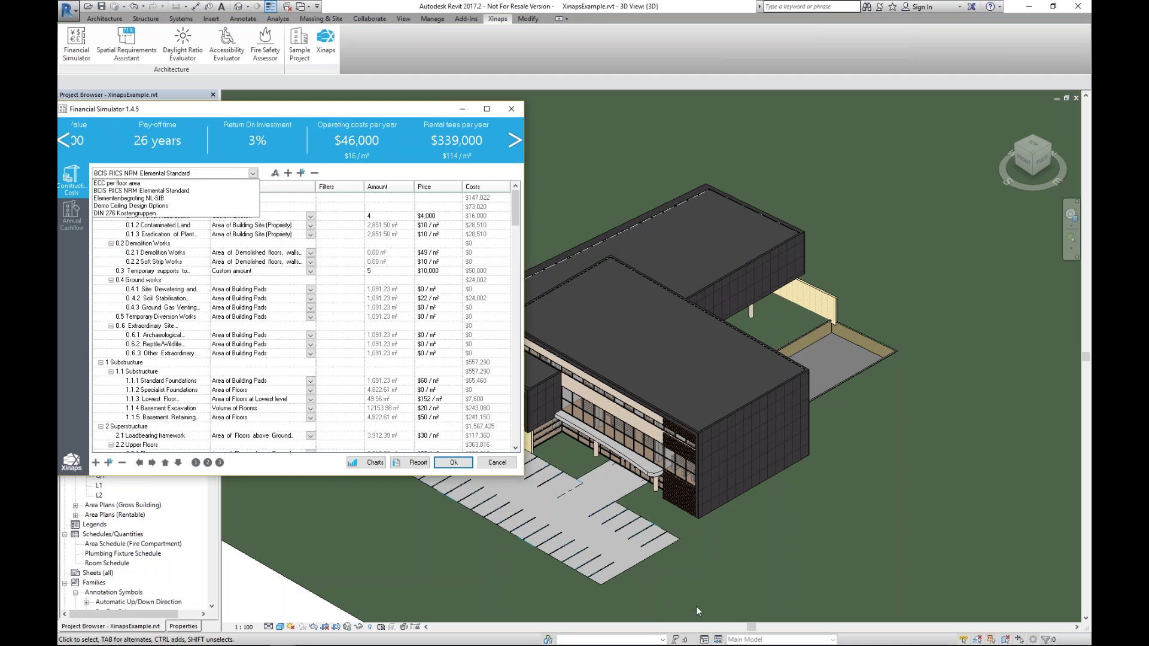
click(144, 175)
click(337, 289)
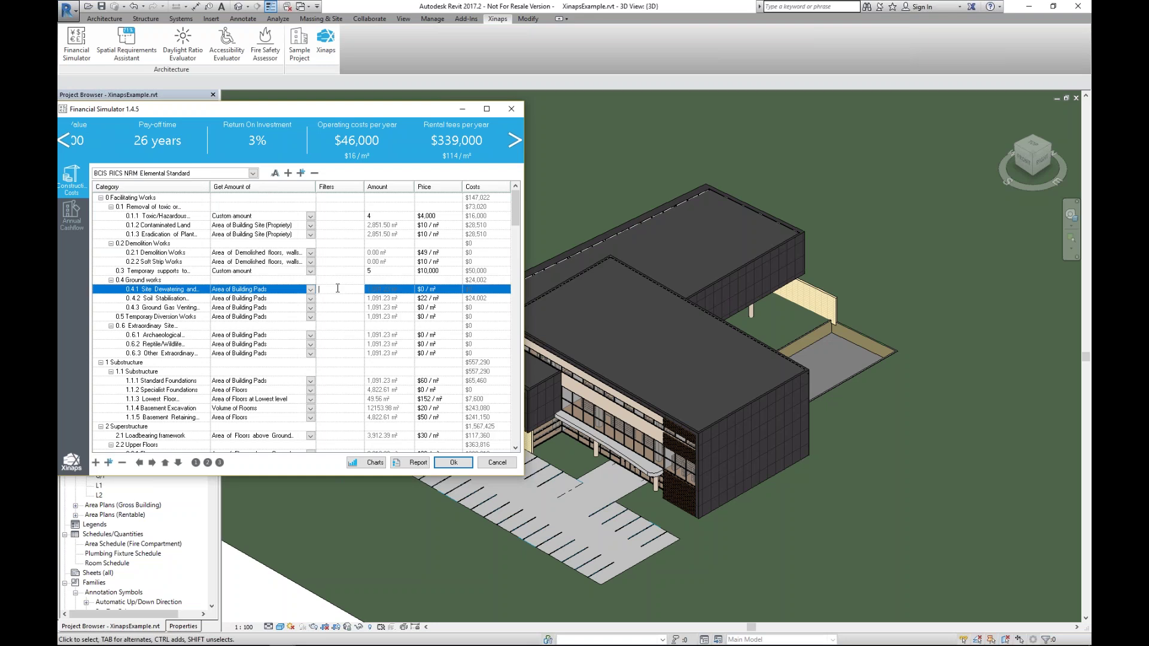
Highlight the walls counted under category 2.7.1 Walls and Partitions in the model, one after another.
drag(515, 209, 516, 281)
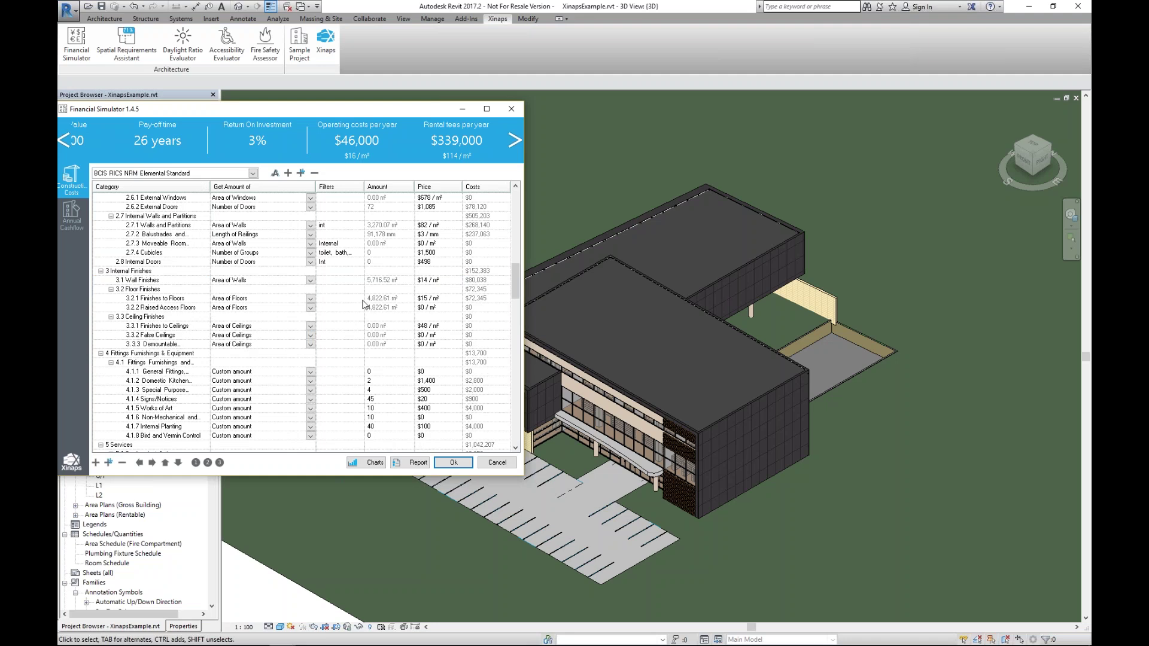
right_click(335, 223)
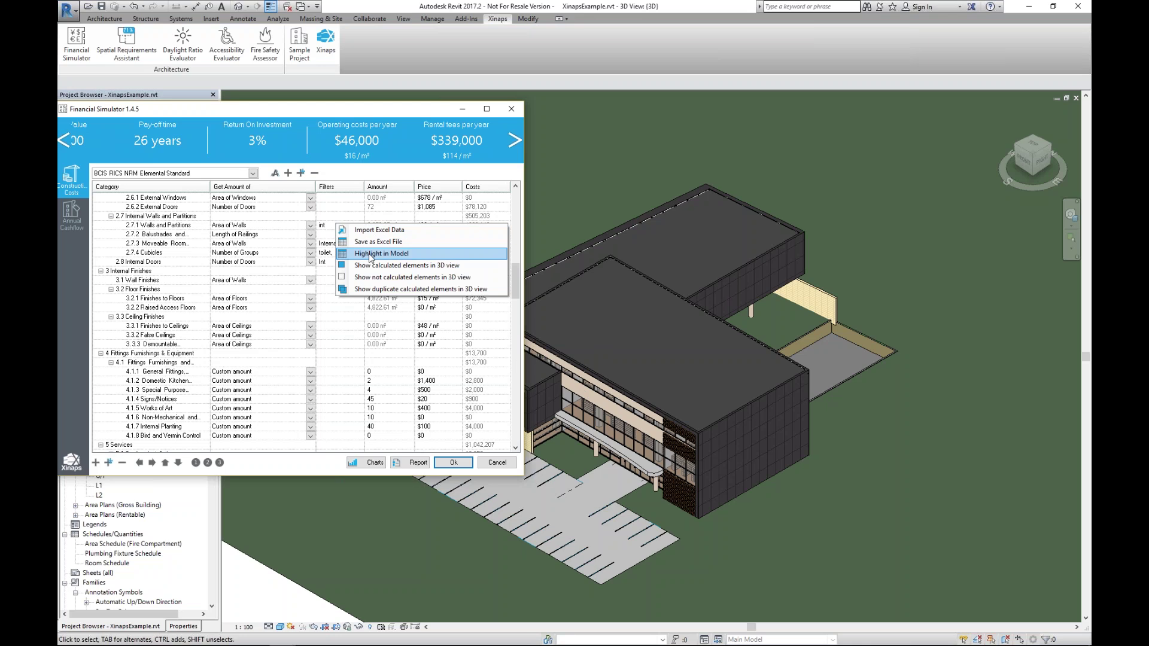
click(324, 227)
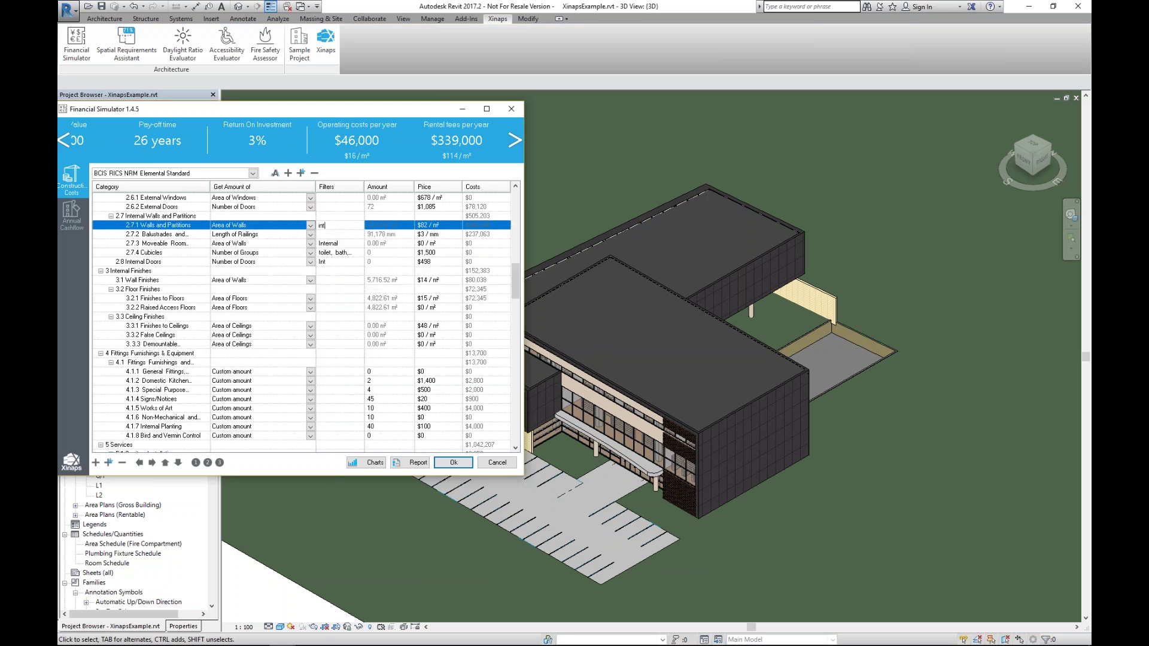
right_click(357, 228)
click(388, 258)
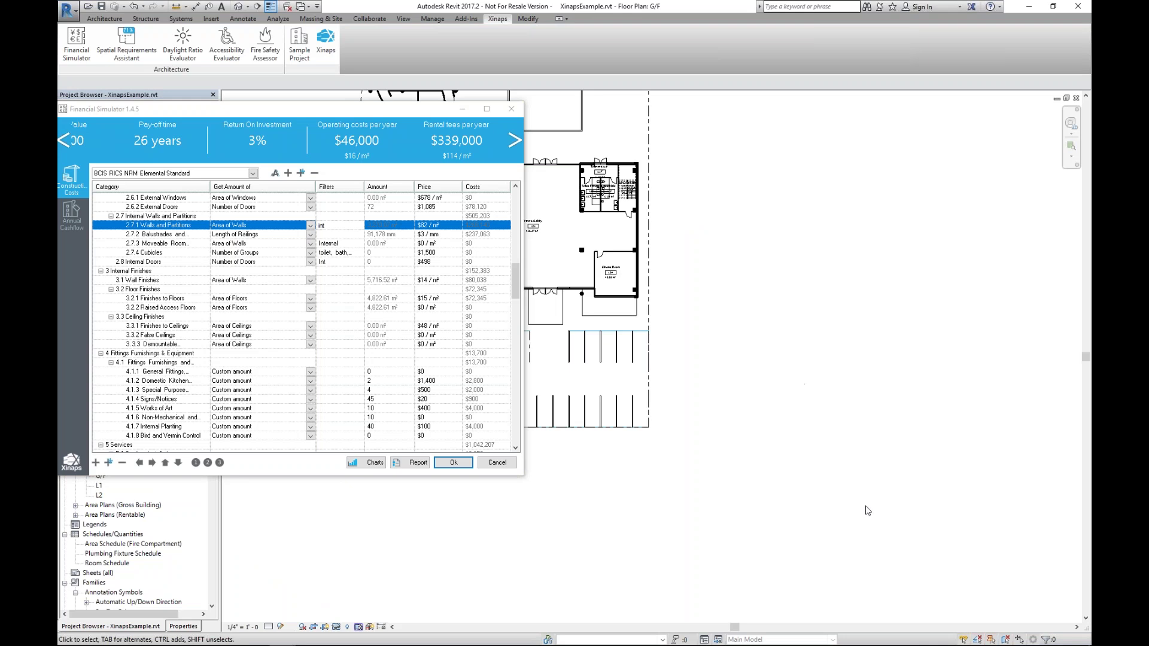
scroll(635, 388, up, 3)
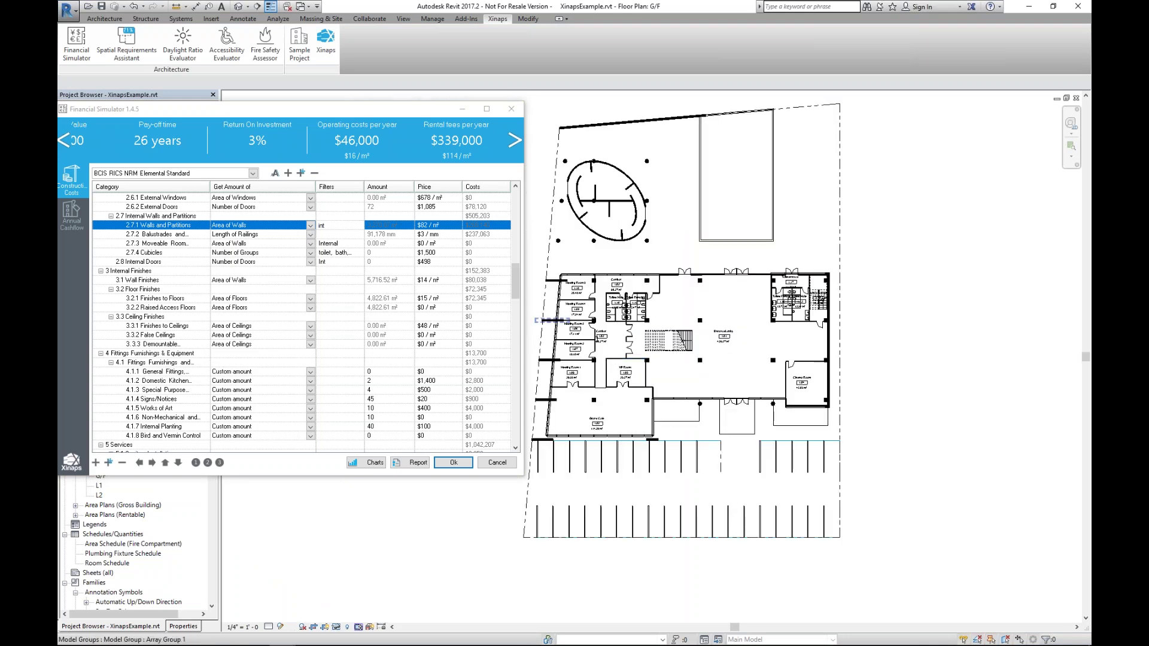
right_click(334, 225)
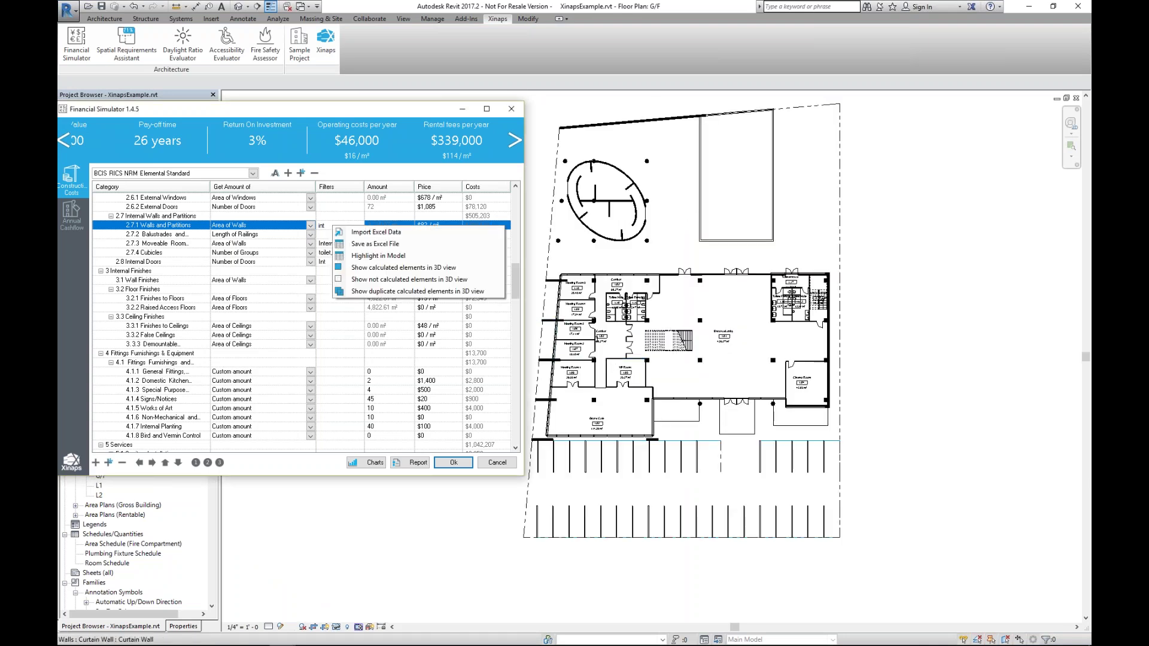
click(366, 259)
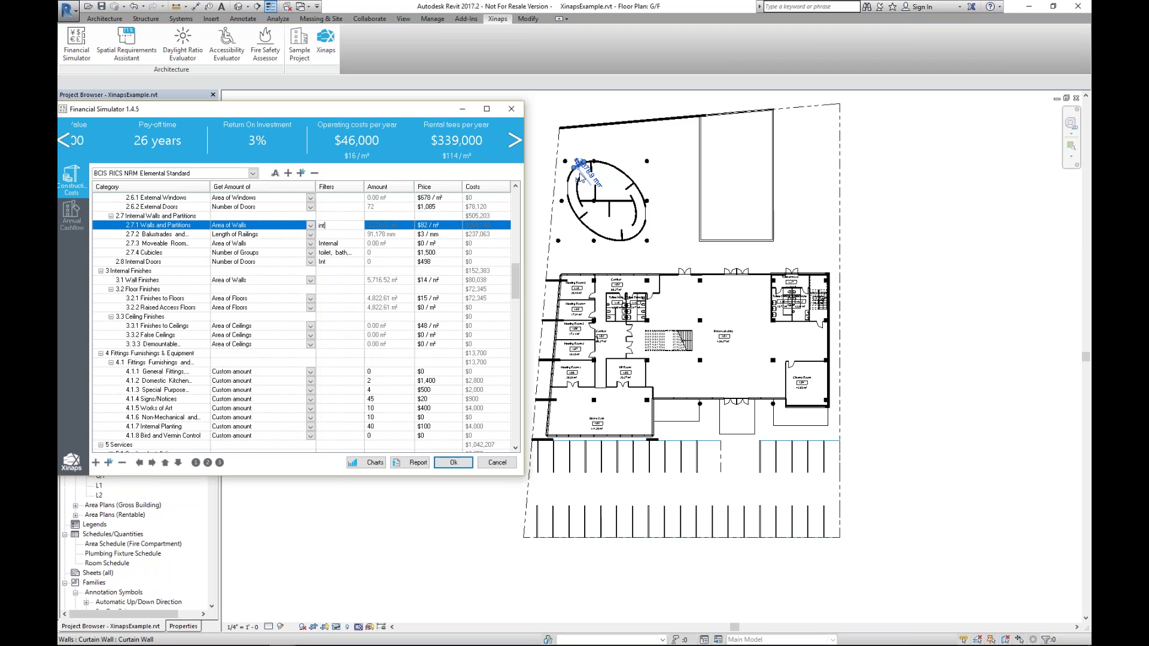
Bring the construction cost and net present value figures into view, and display the Annual Cashflow Chart.
drag(330, 106, 405, 106)
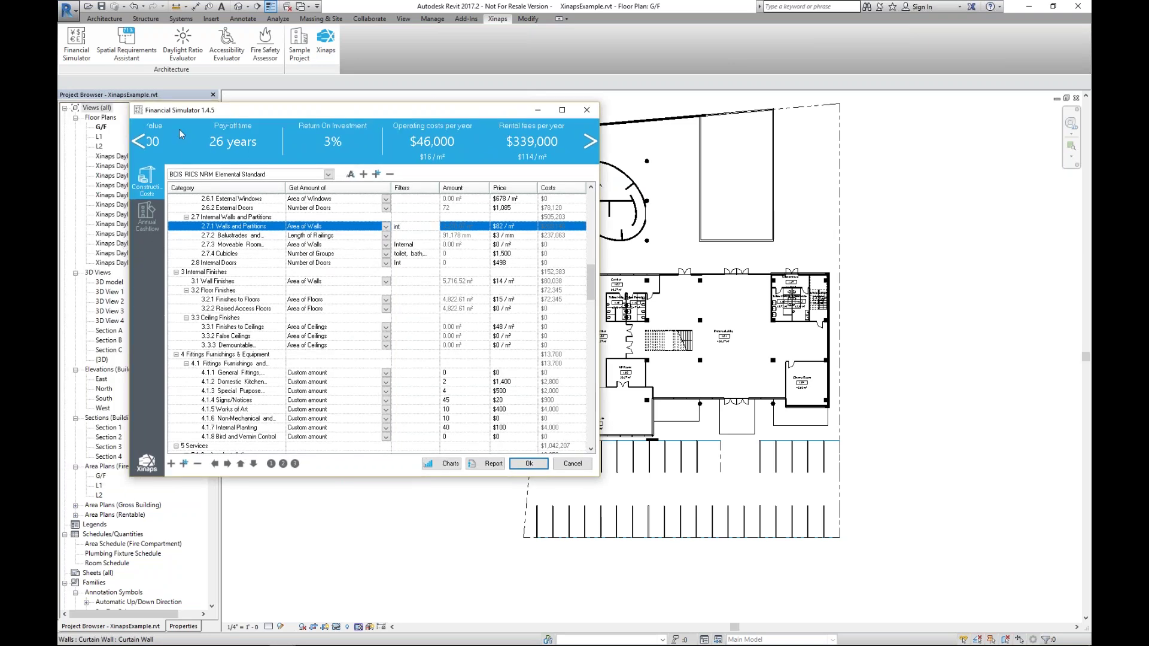
click(138, 141)
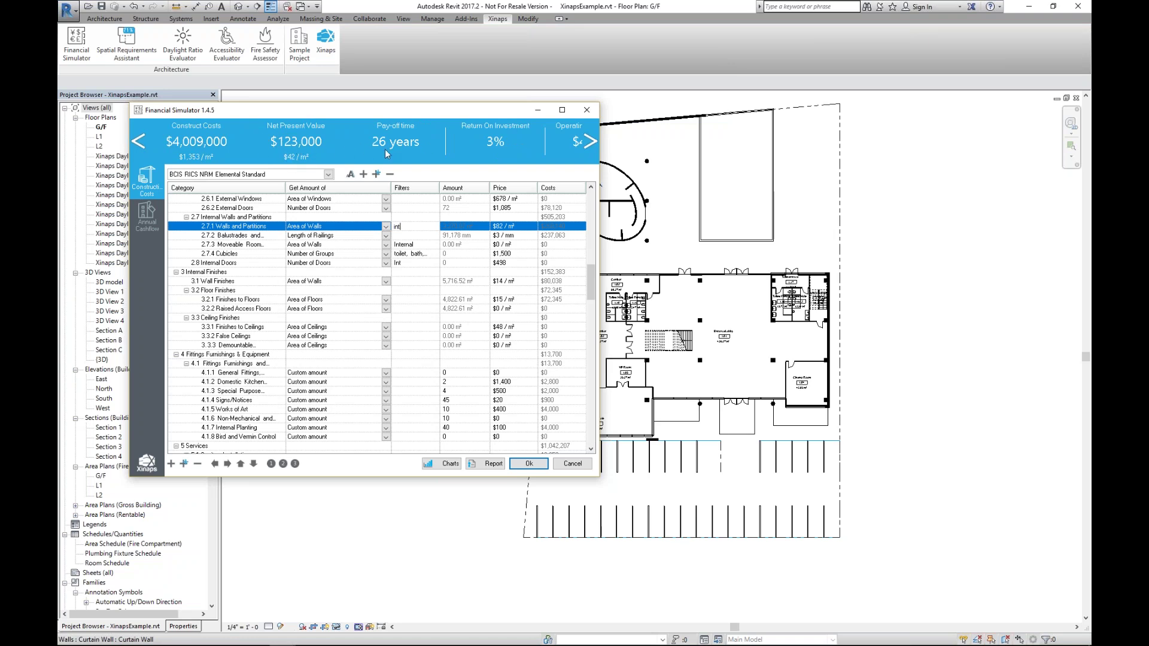
click(438, 465)
click(419, 41)
click(383, 79)
drag(360, 25, 452, 180)
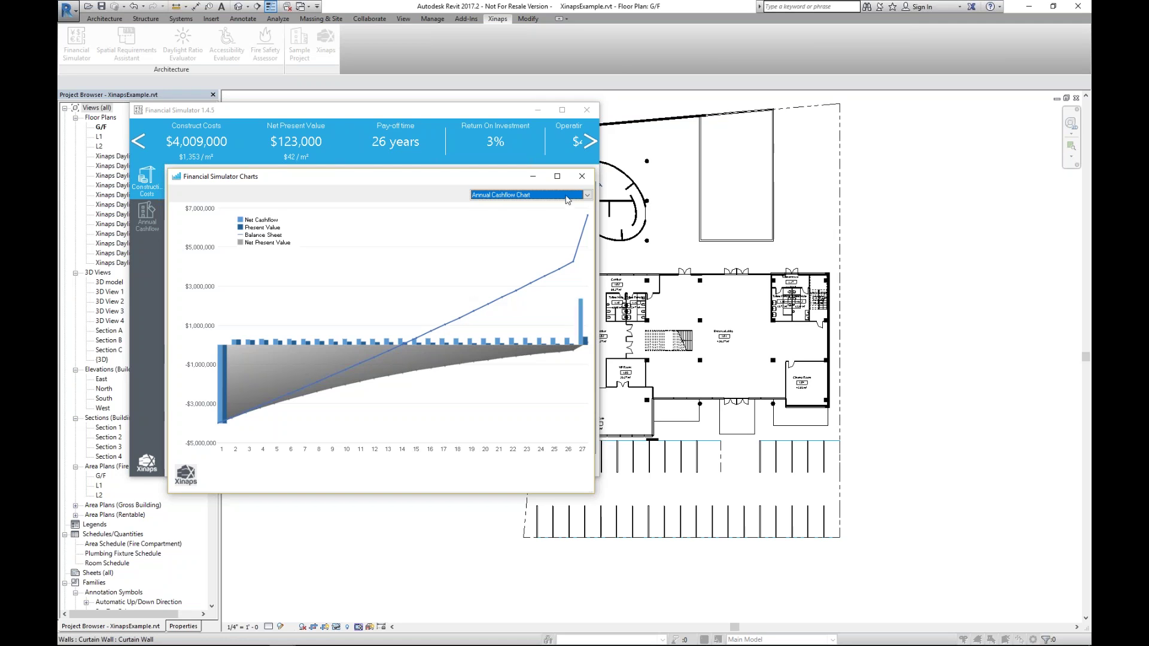
Close the charts and set the inflation rate for operating costs to 2.0% in the annual cashflow settings.
click(583, 178)
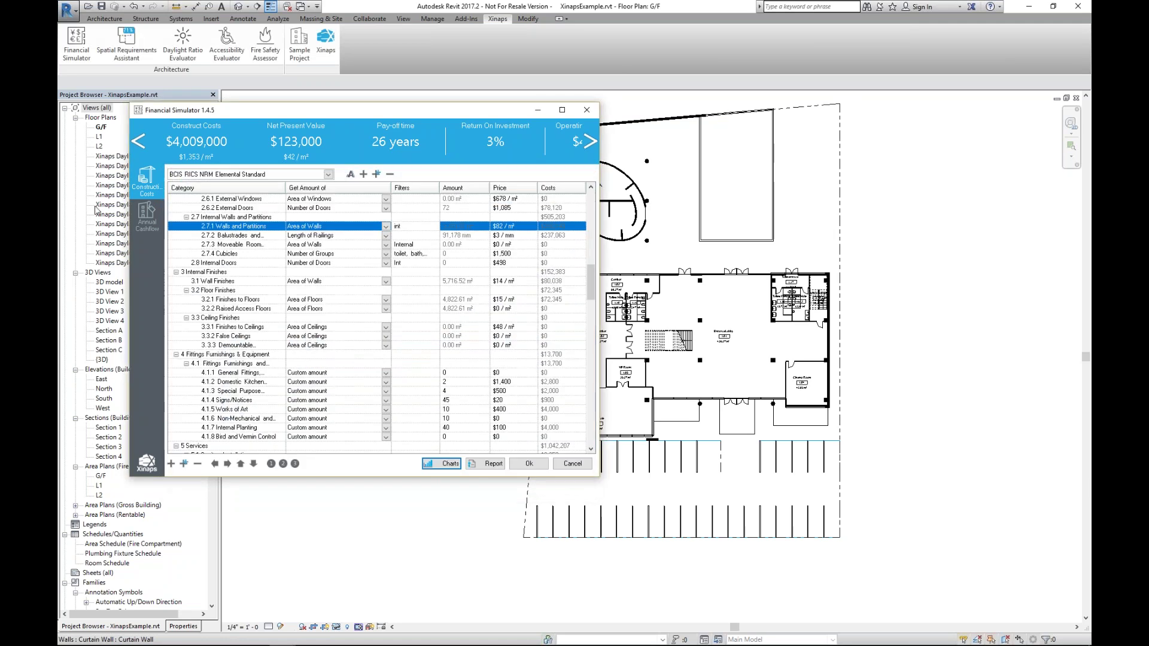
click(148, 219)
click(550, 333)
drag(550, 333, 609, 340)
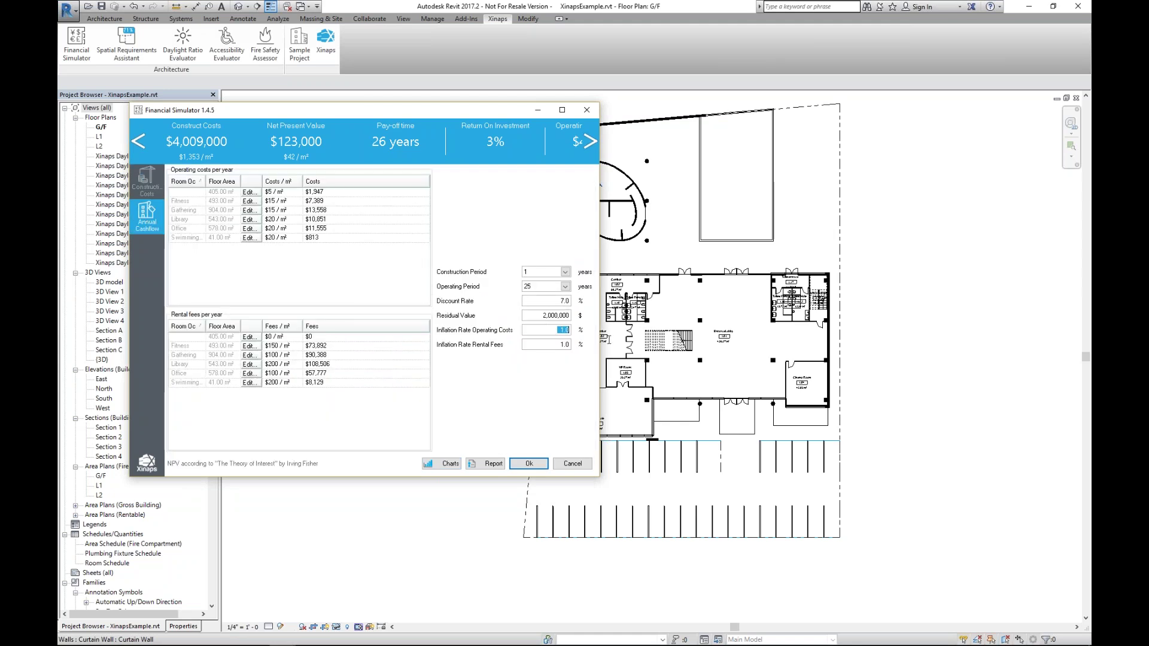
text(2)
click(564, 346)
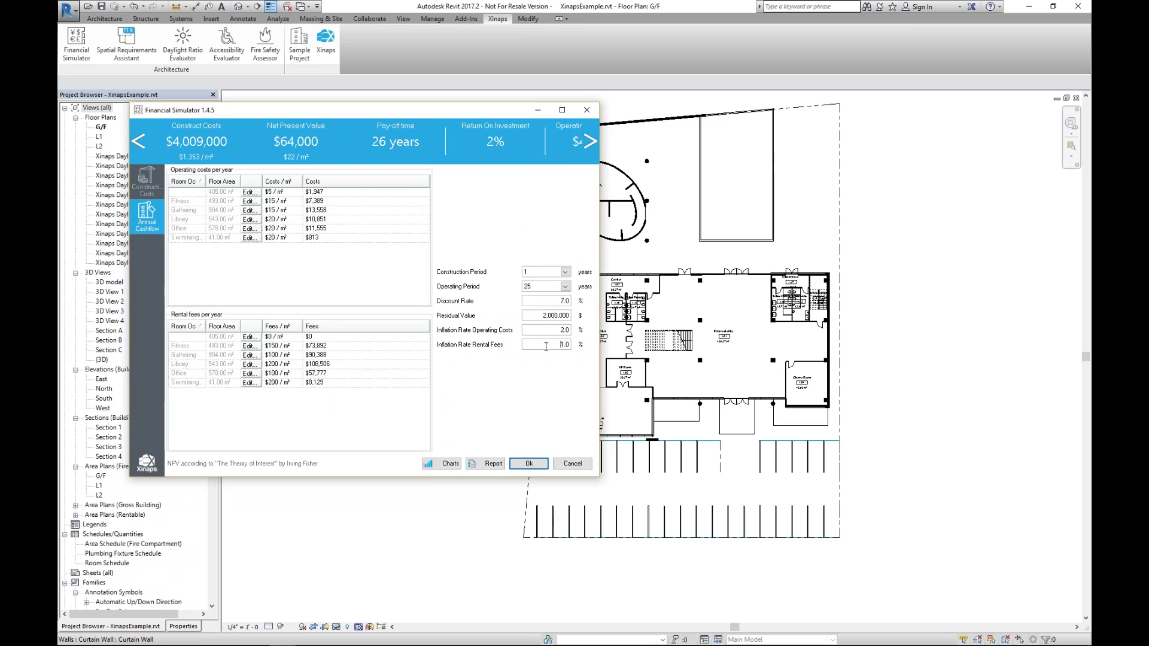
Set the residual value to $4,000,000 and the operating period to 50 years.
click(554, 301)
click(534, 318)
key(shift+Right)
key(Left)
key(shift+Right)
text(4)
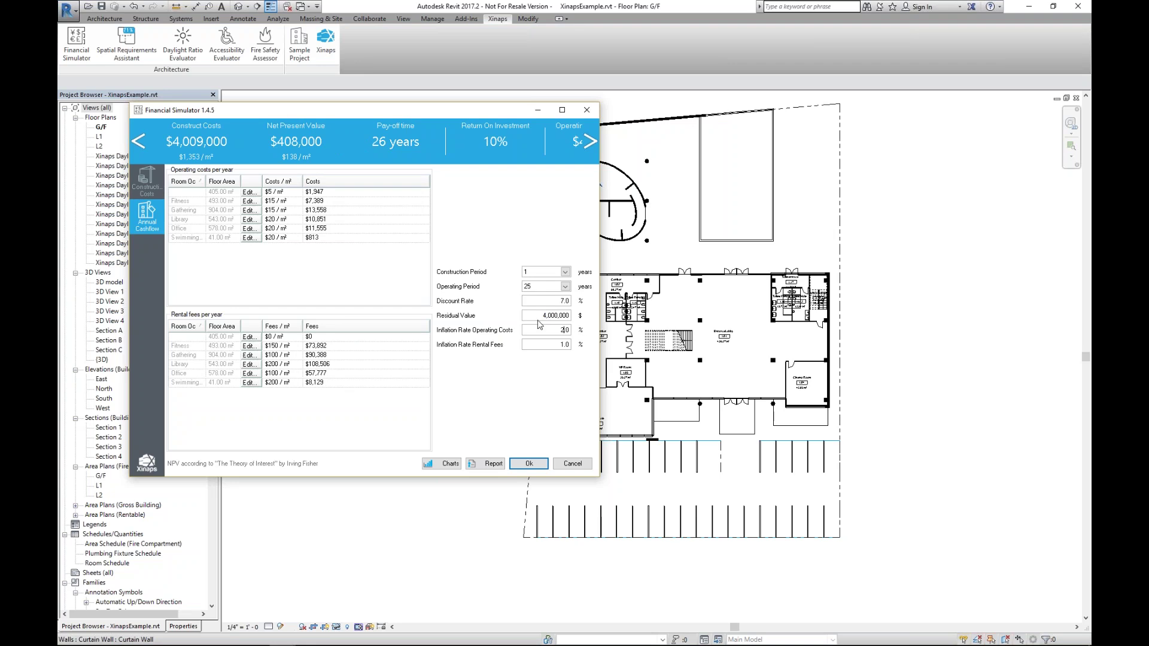
click(537, 287)
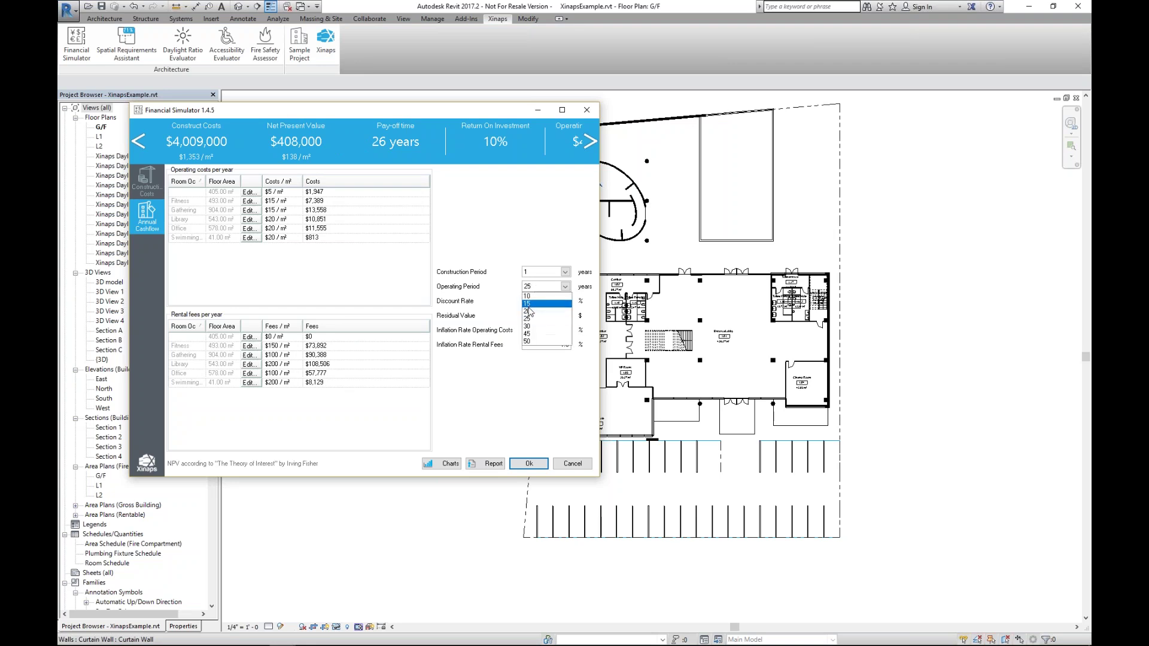
click(536, 341)
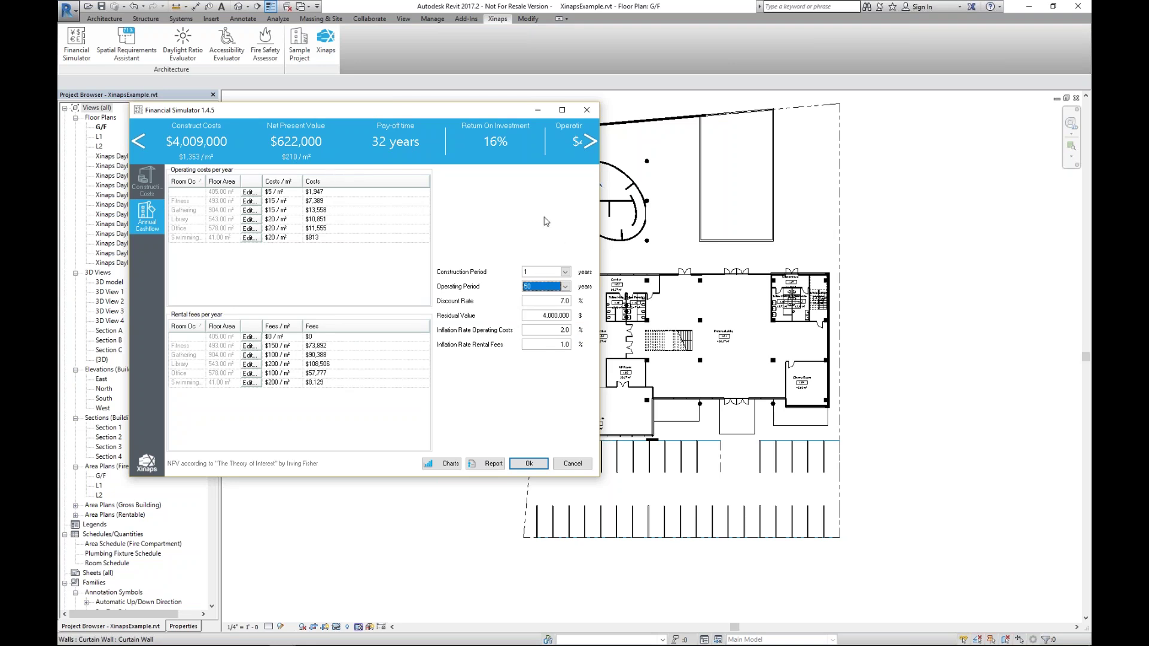
Return to the construction costs, generate the Word report, look over its cost tables and put the document away.
click(146, 183)
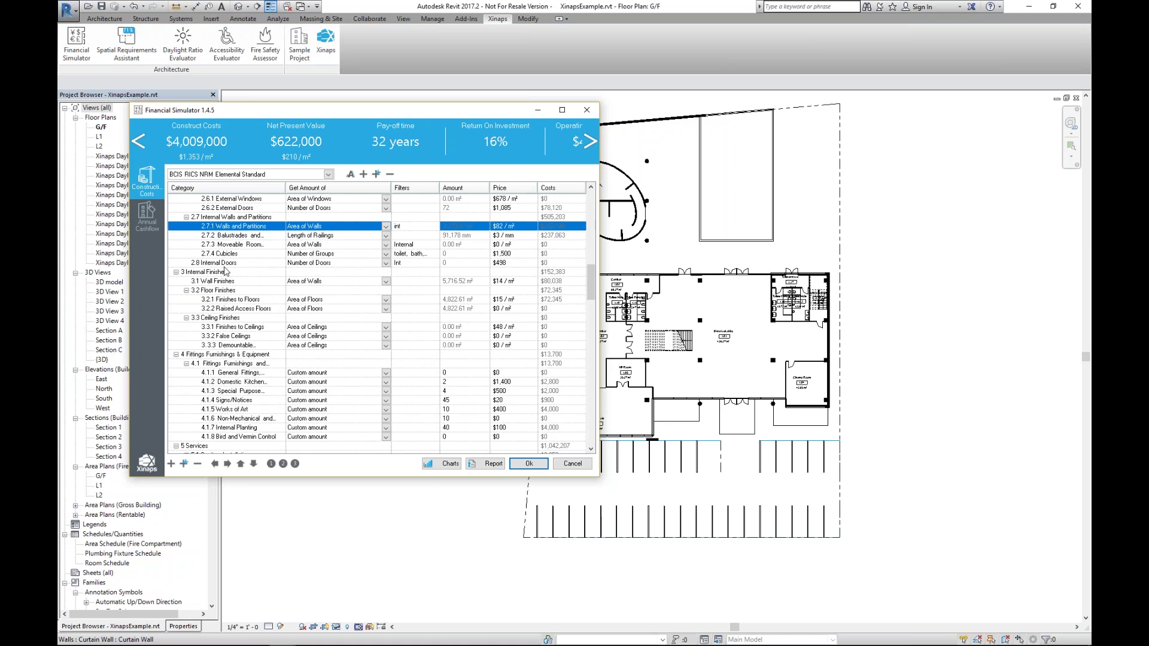
right_click(223, 244)
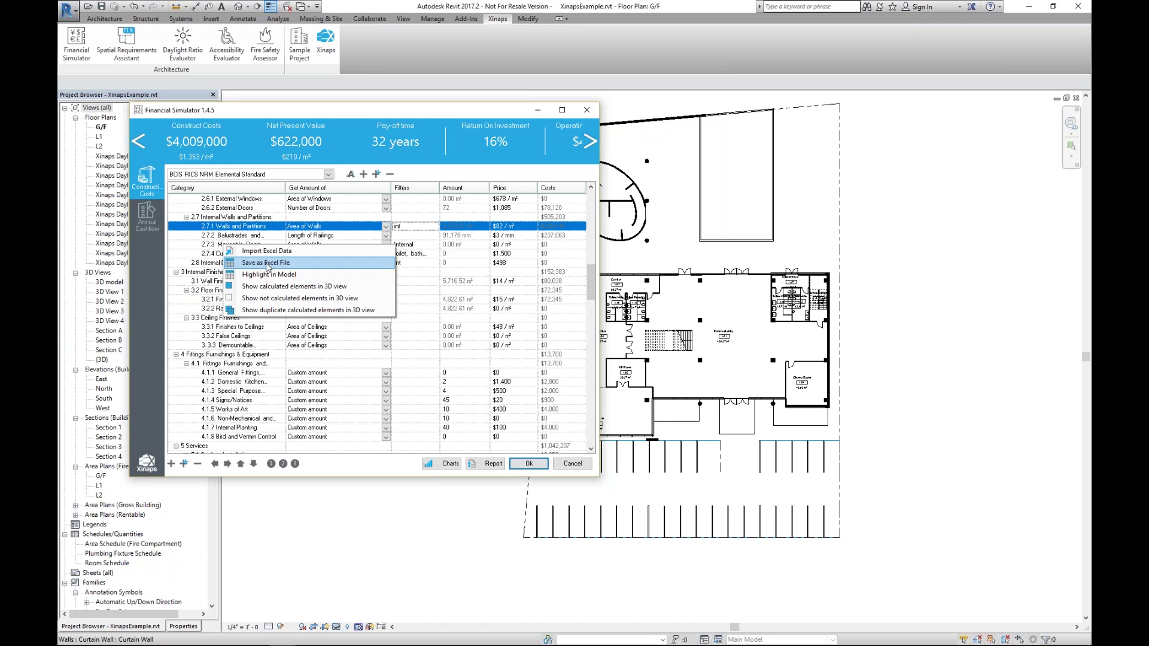
click(486, 470)
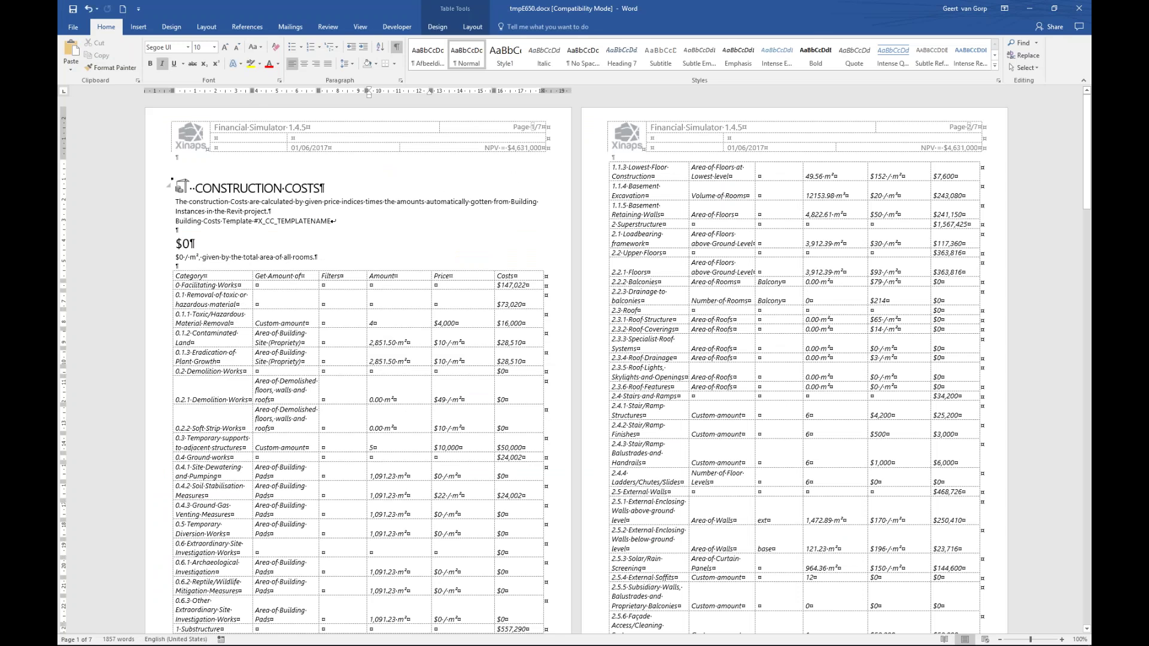
click(298, 190)
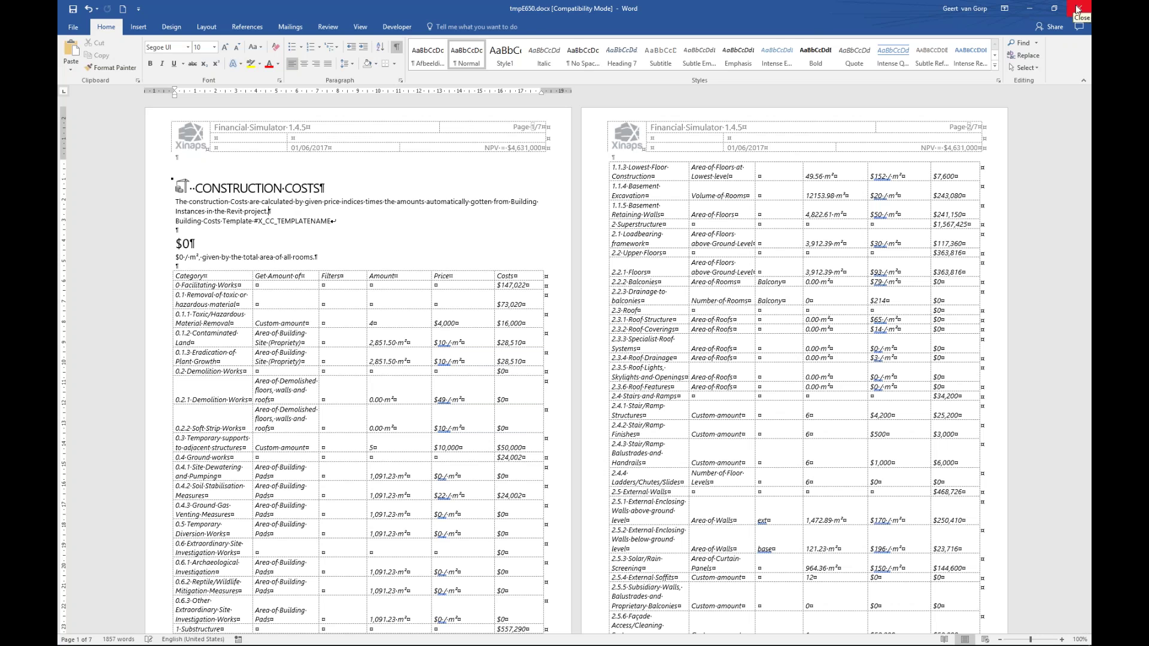
click(1078, 9)
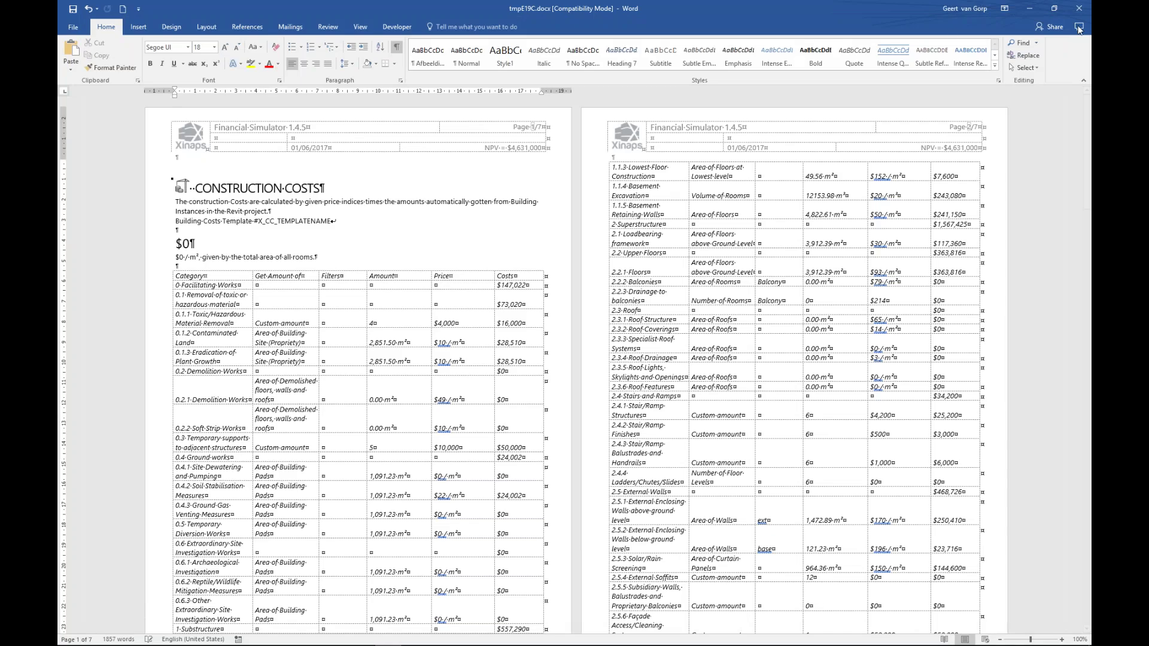
click(1031, 9)
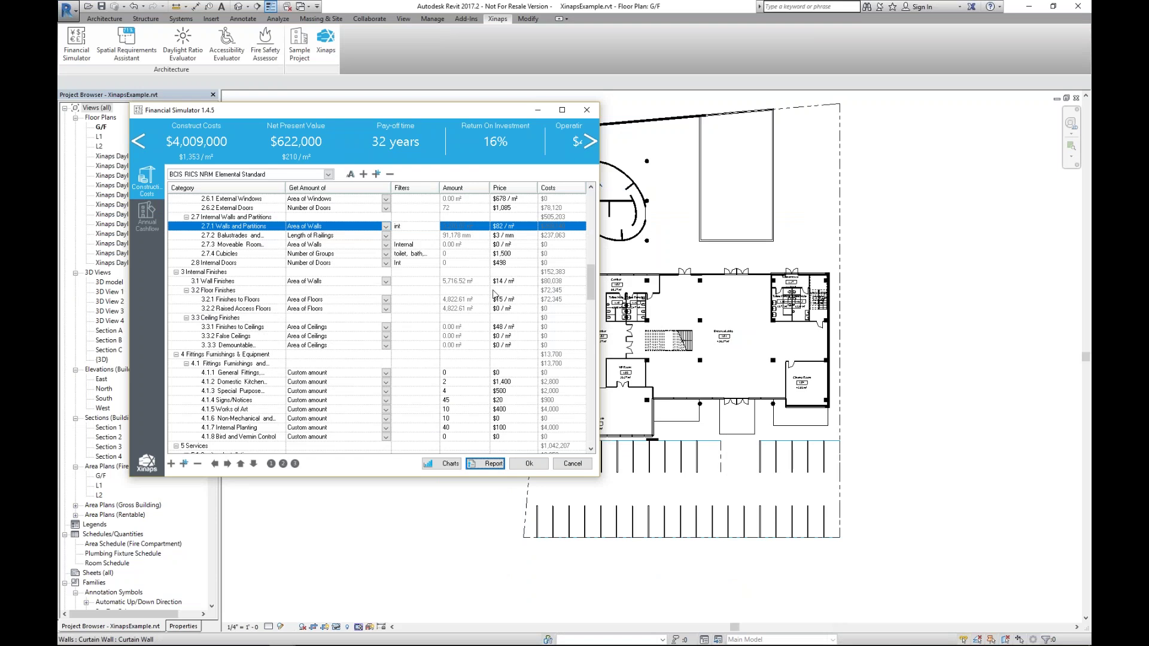
Cancel out of the Financial Simulator and launch the Spatial Requirements Assistant.
click(572, 465)
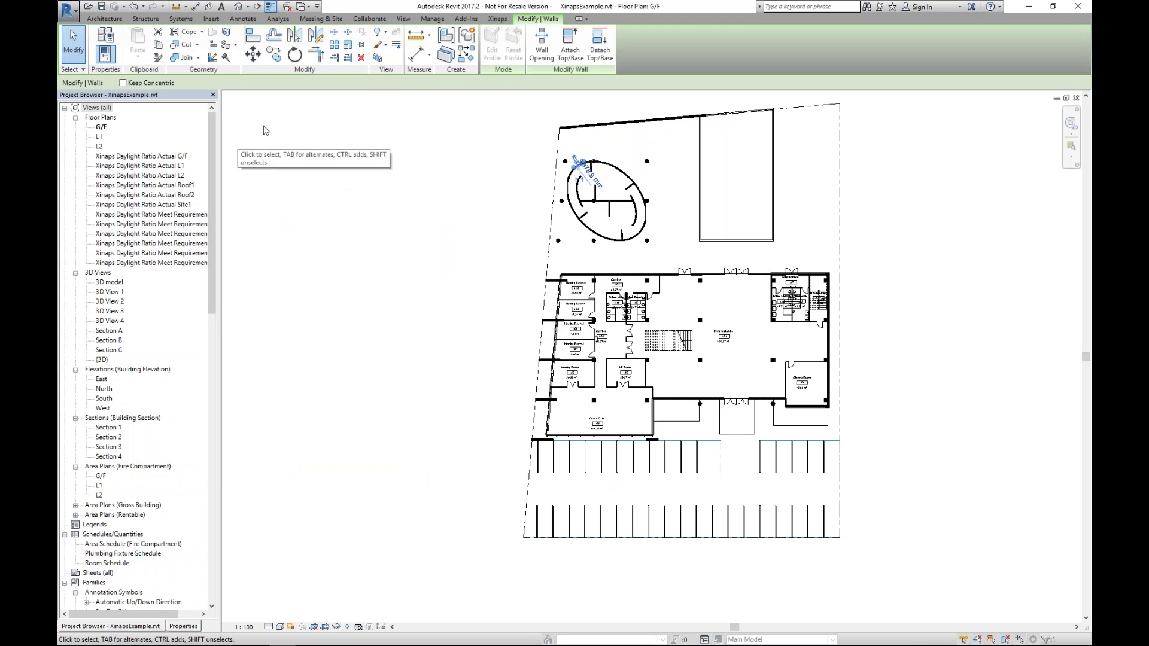
click(497, 19)
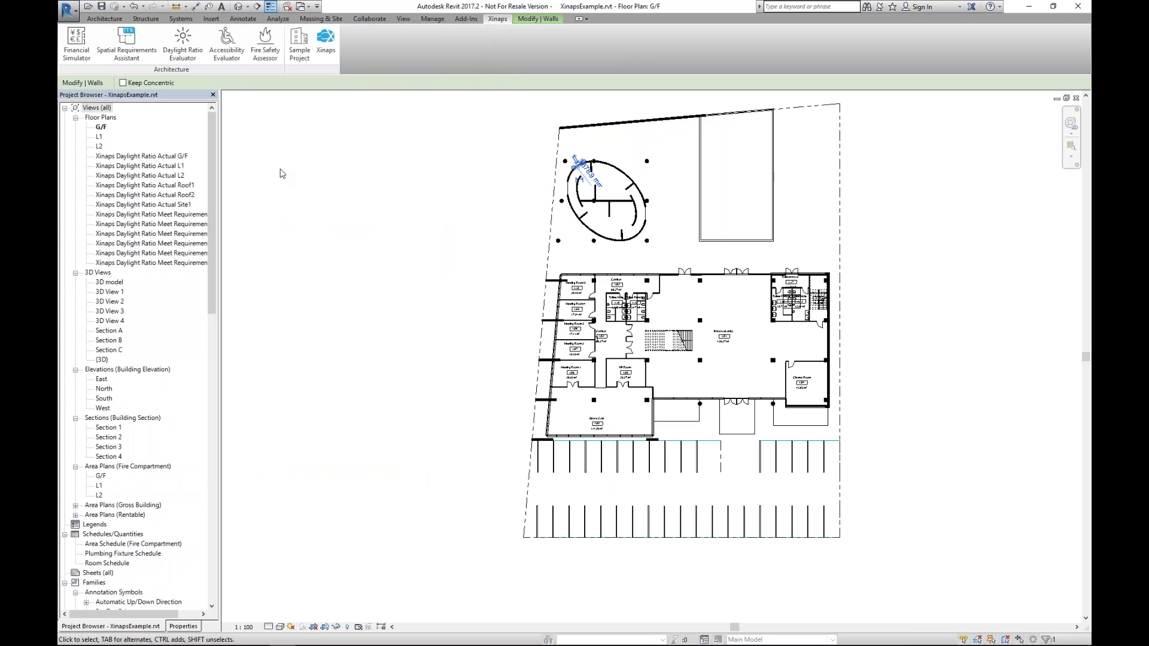
click(139, 54)
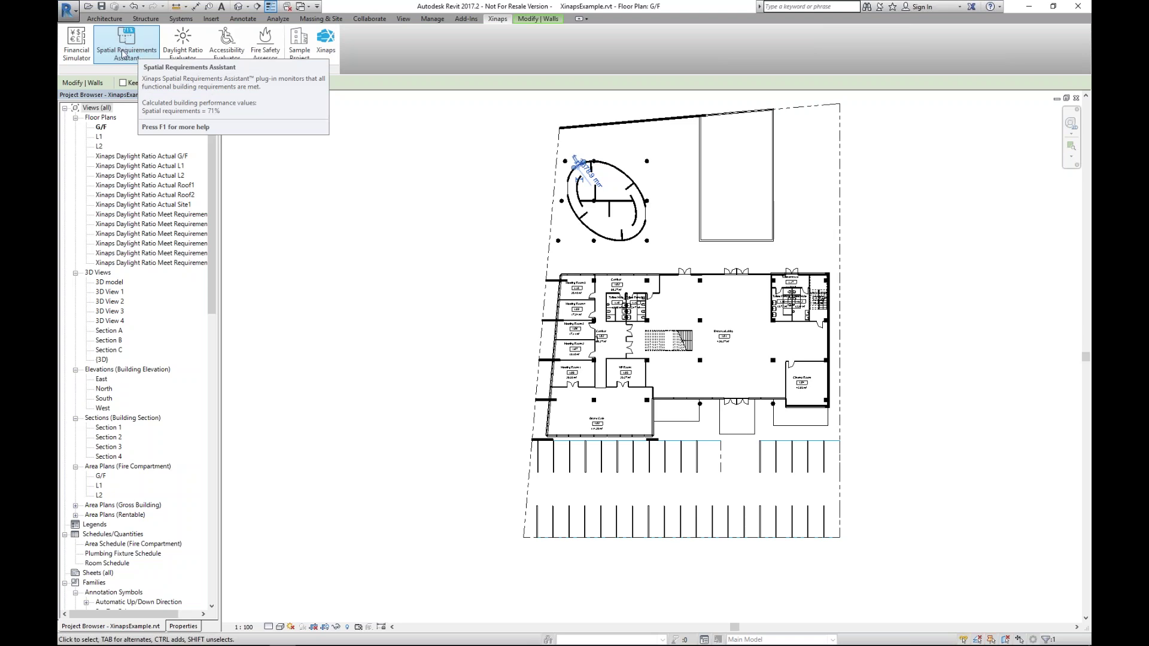
click(125, 49)
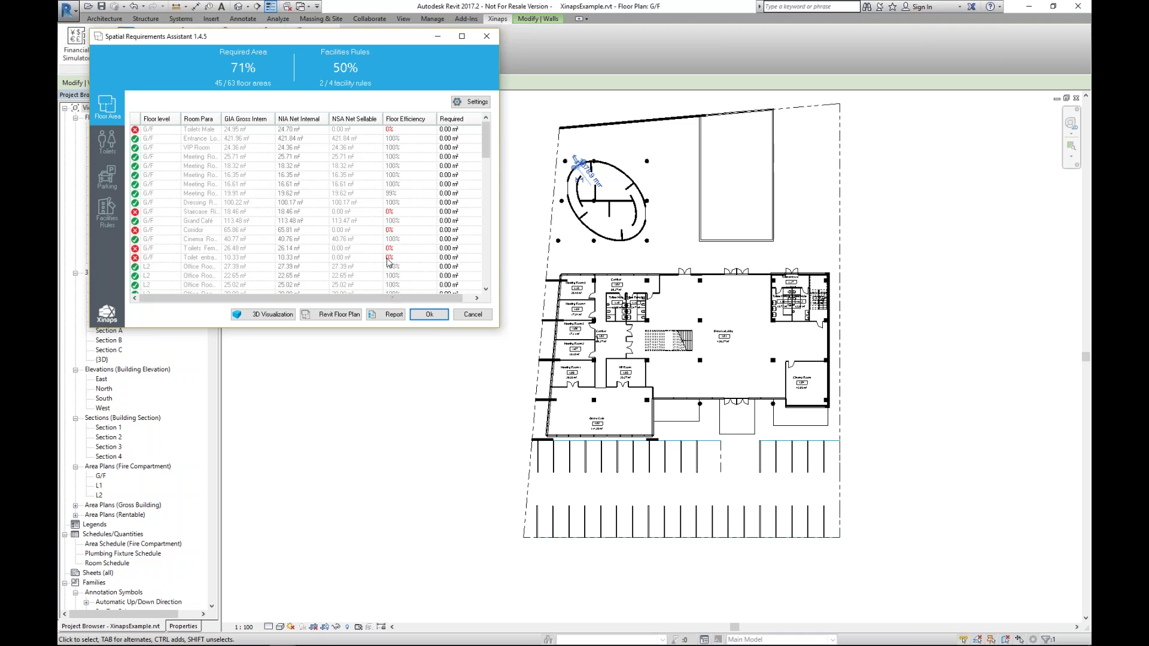
Change the floor area settings so areas are grouped by floor level with no second group.
click(464, 103)
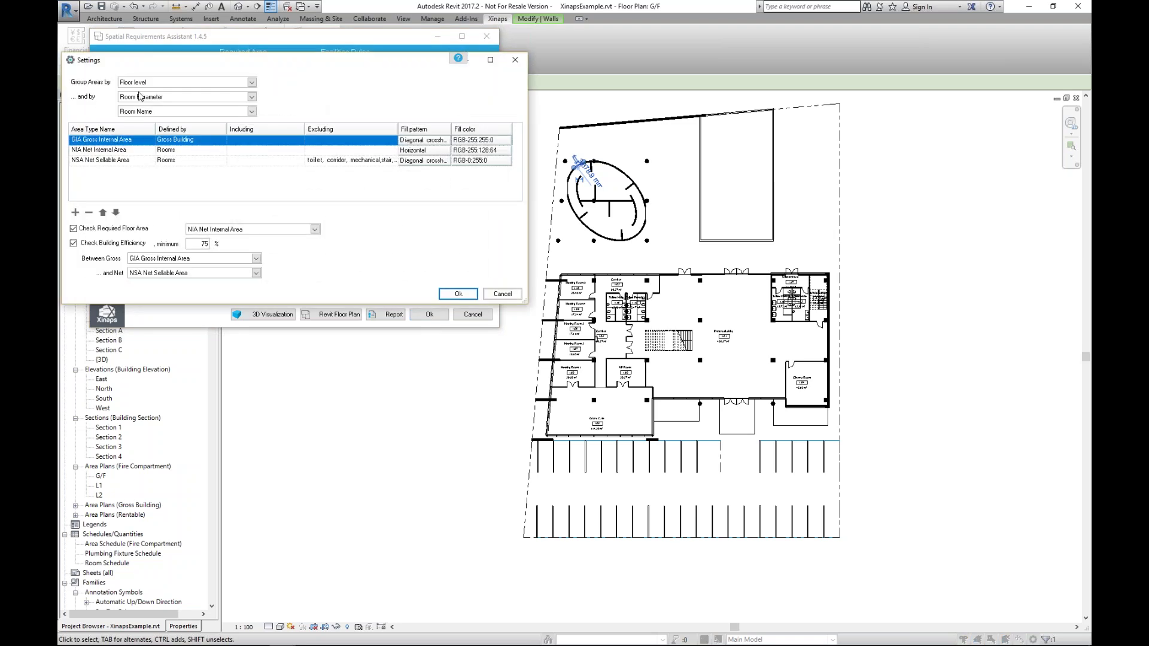
click(144, 103)
click(143, 106)
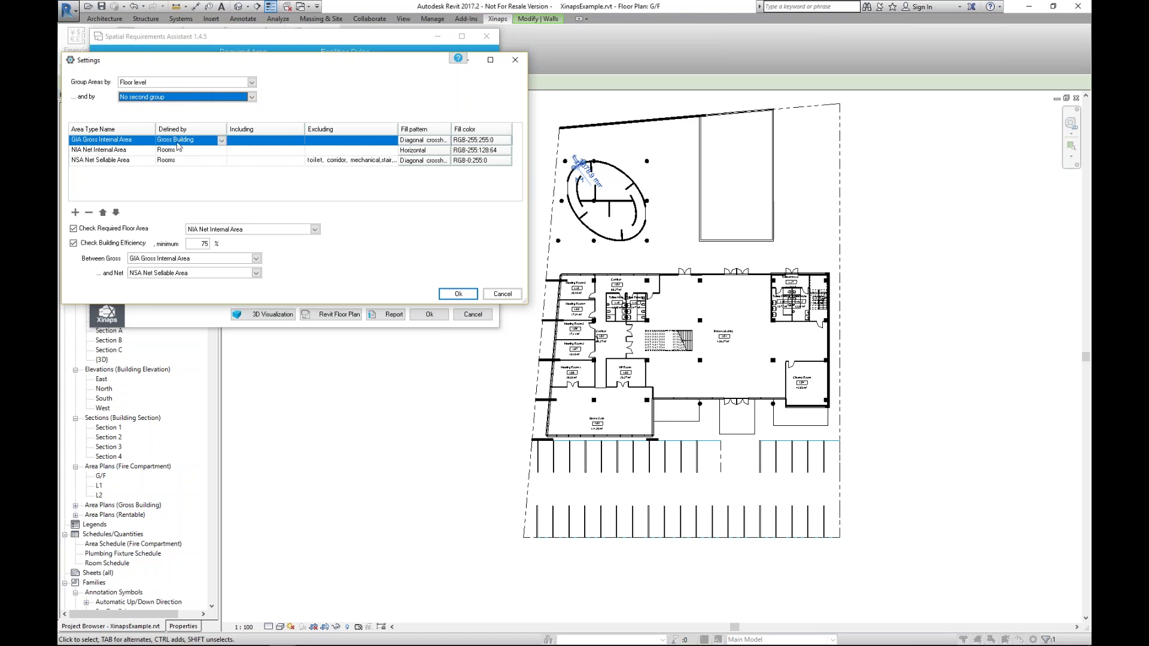
Add two new area types to the floor area settings, named toilet and corridor.
click(119, 160)
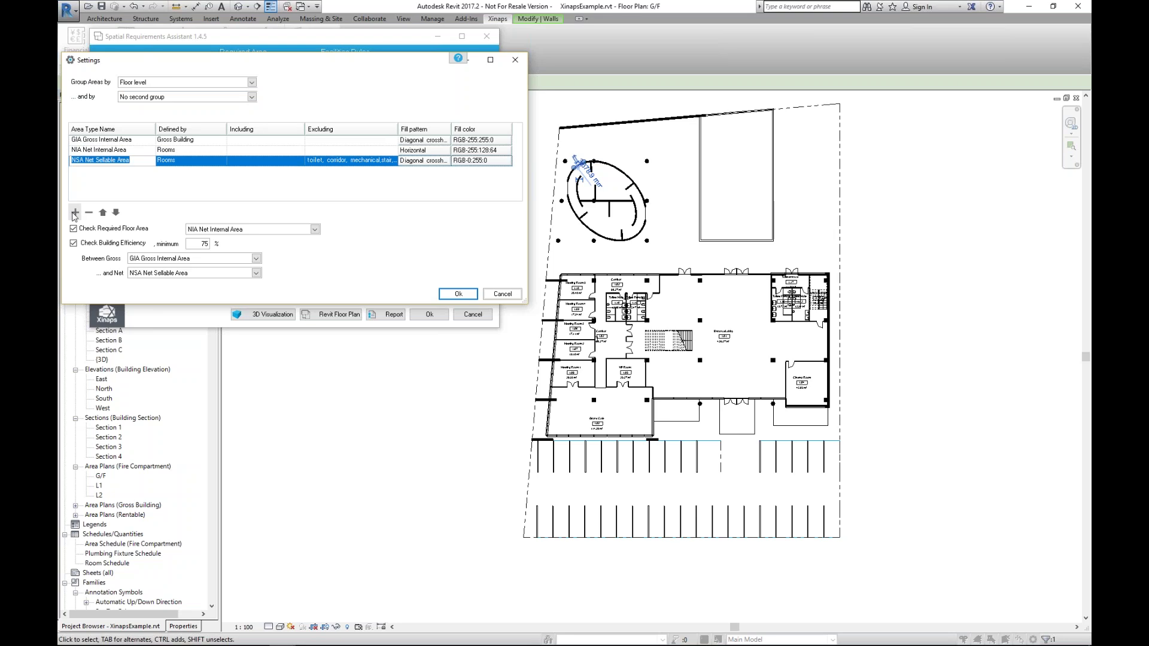
click(75, 212)
click(112, 170)
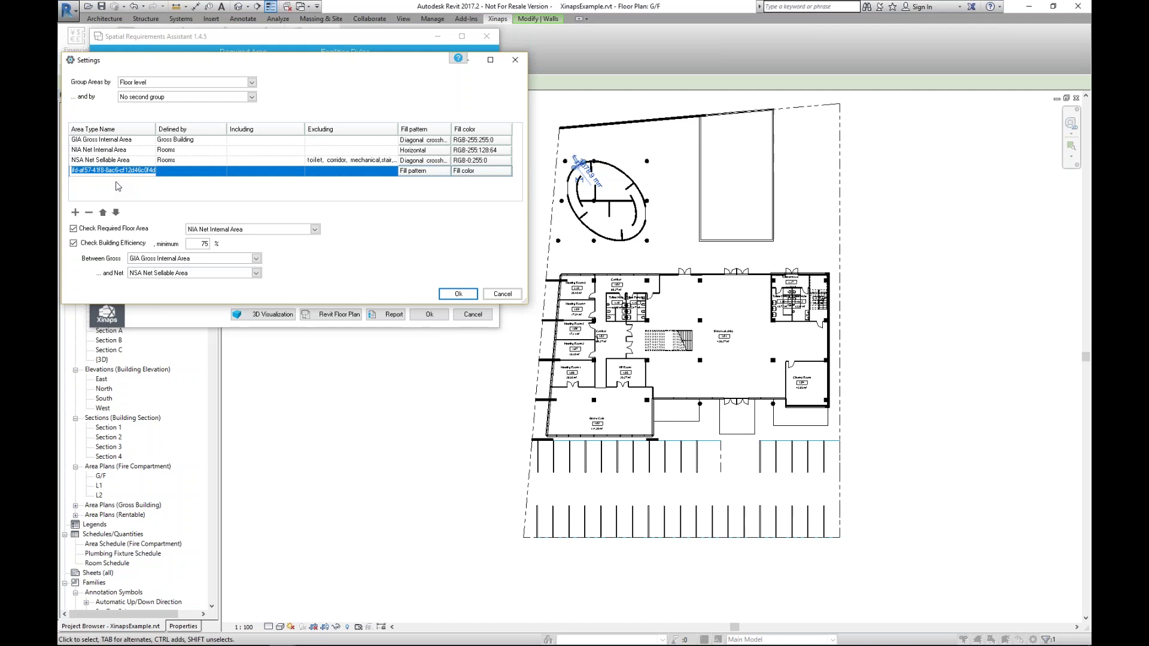
text(toilet)
key(Tab)
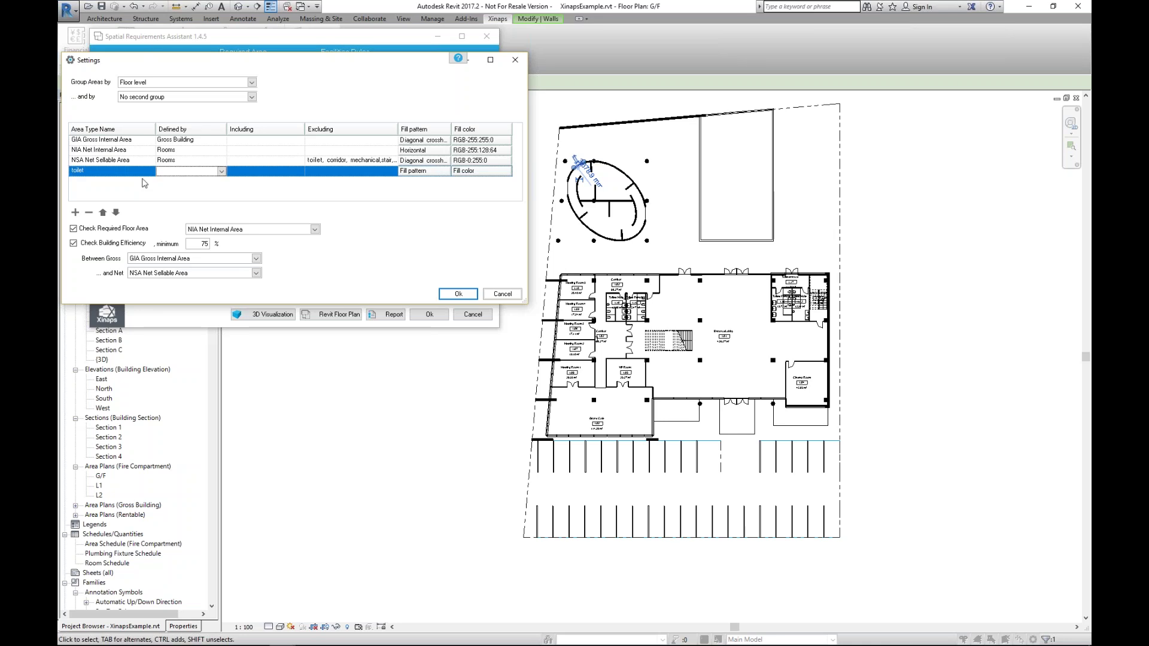
click(74, 212)
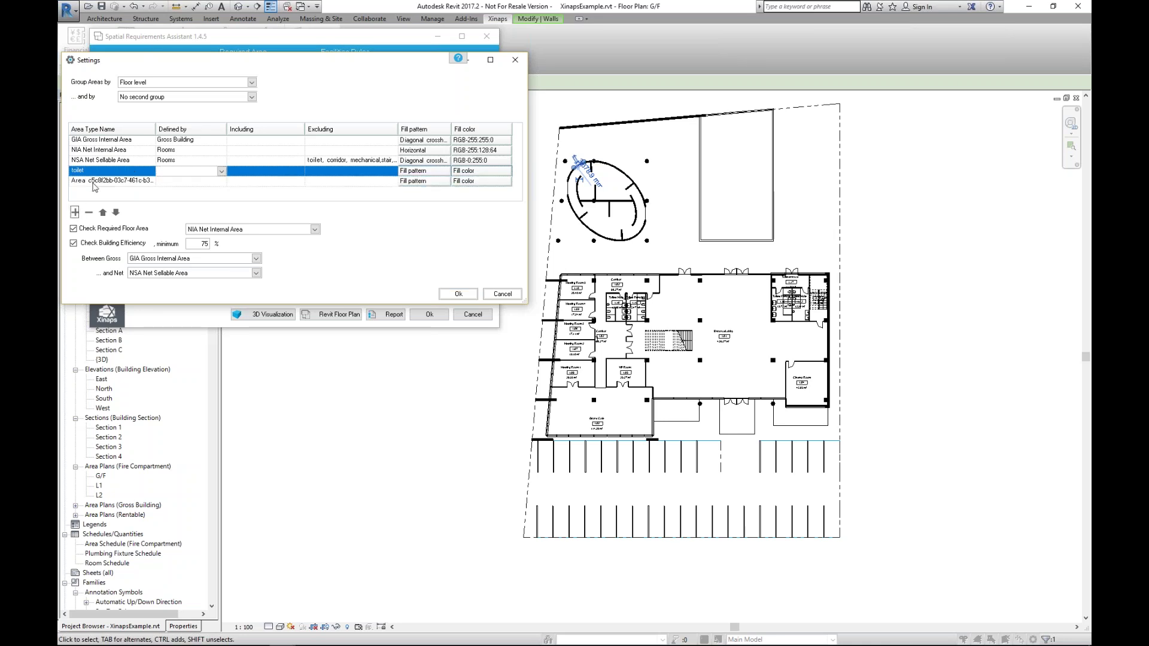
text(corridor)
Define both the toilet and corridor area types by Rooms.
click(181, 171)
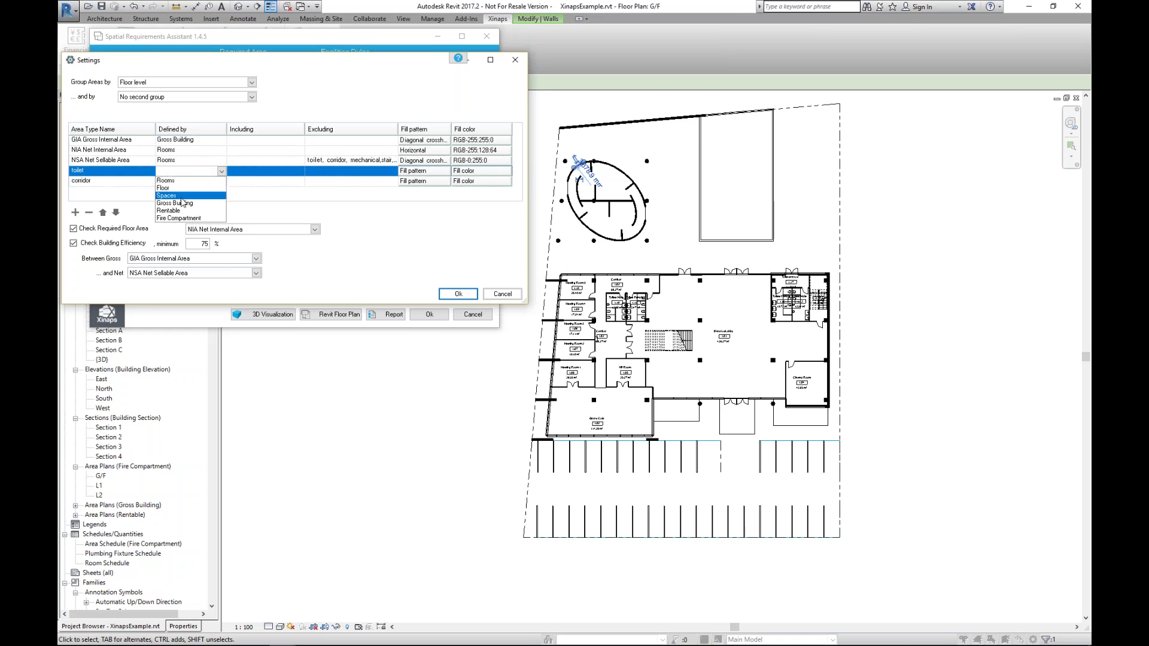
click(172, 183)
click(221, 181)
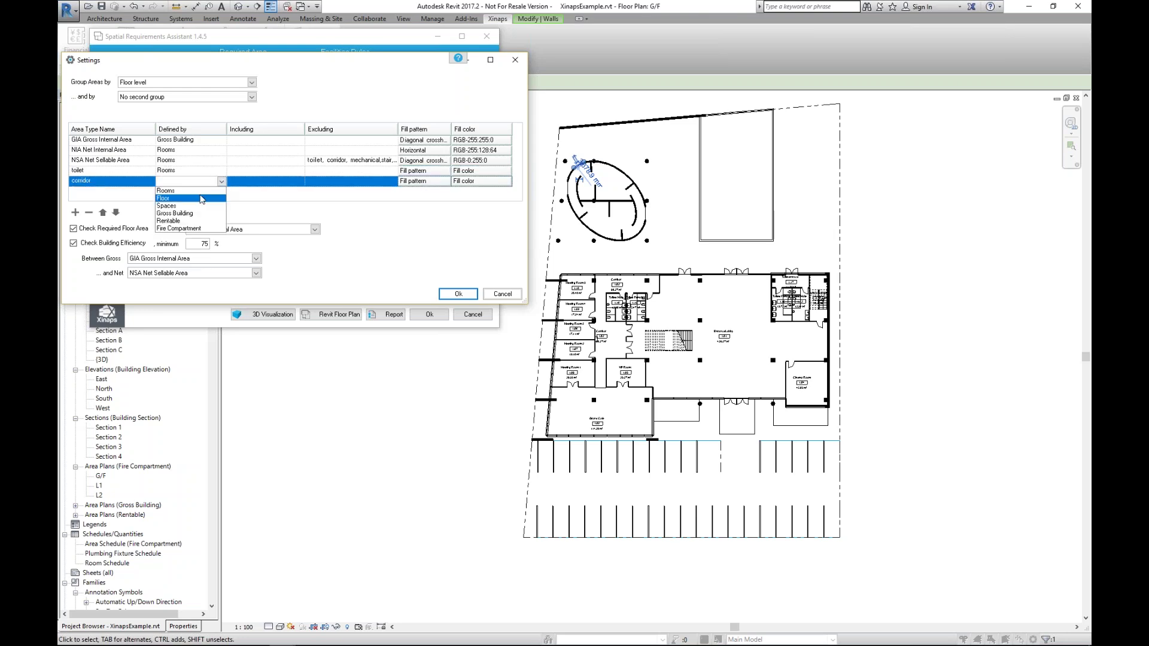
click(204, 191)
Set the inclusion filters to "toilet" for the toilet area type and "corridor" for the corridor area type.
click(229, 171)
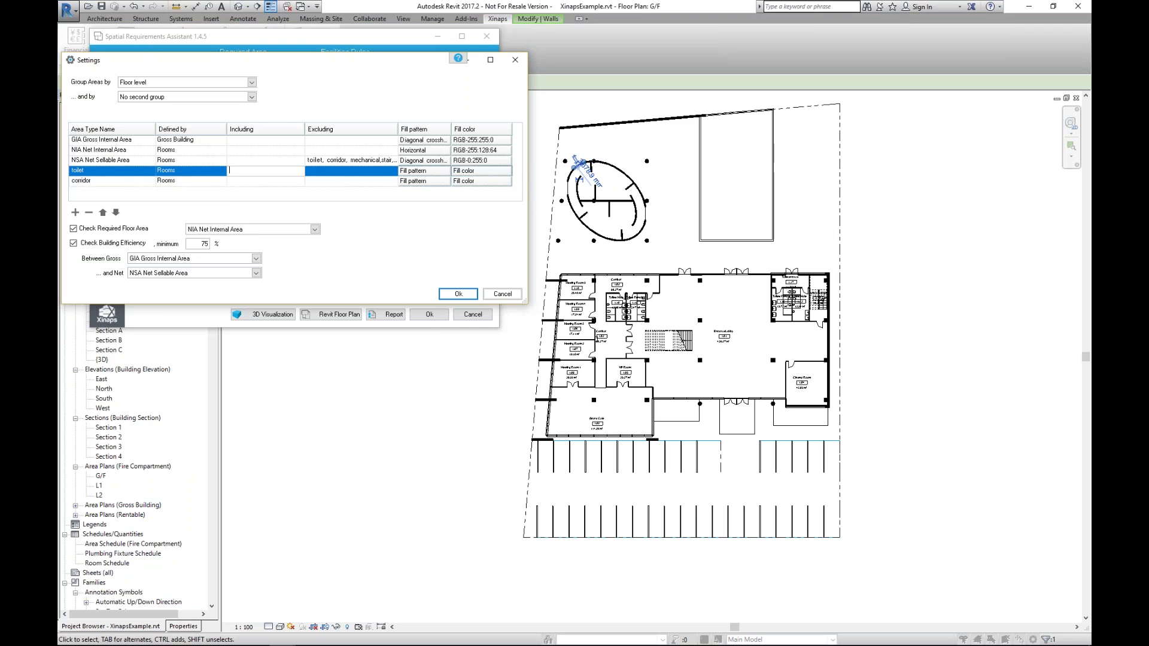
text(toilet)
click(260, 185)
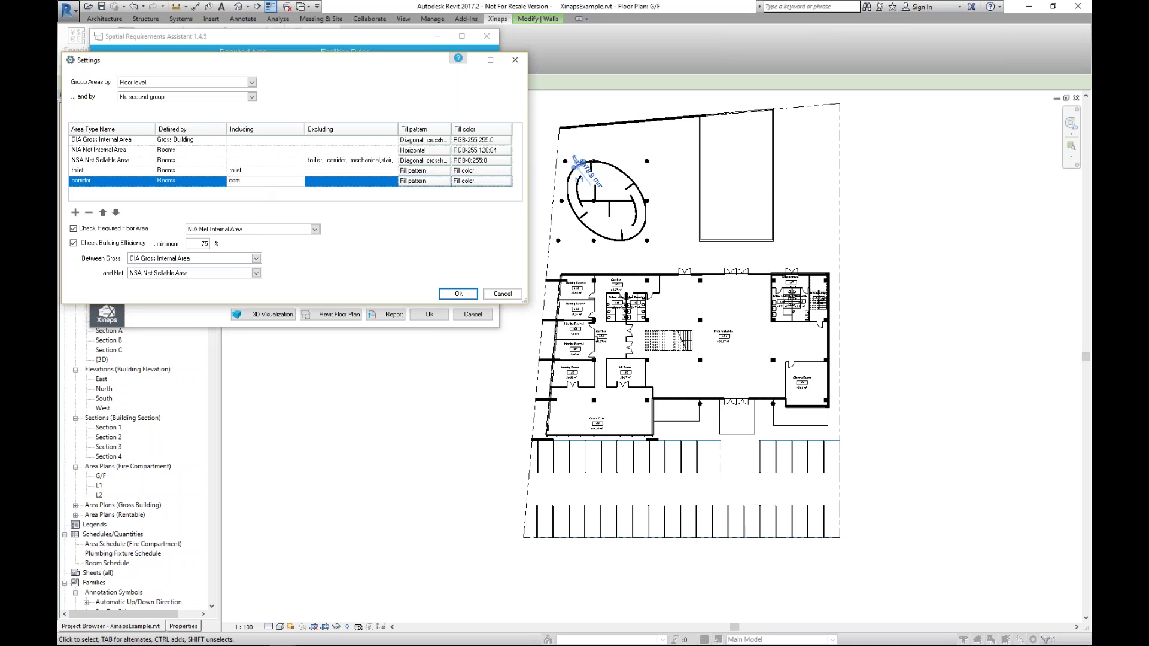
Give the toilet area type a blue fill (RGB 0,0,255) and corridor a pink fill (RGB 255,0,128), and apply the settings.
click(479, 171)
click(584, 226)
click(535, 322)
click(473, 182)
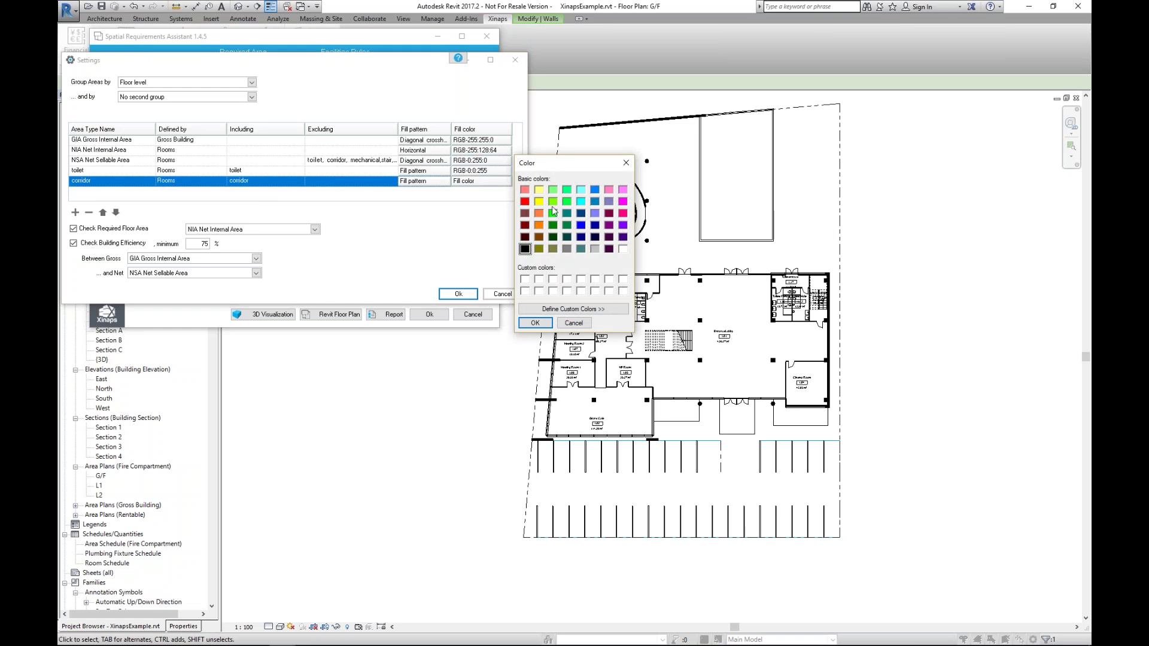
click(623, 213)
click(535, 323)
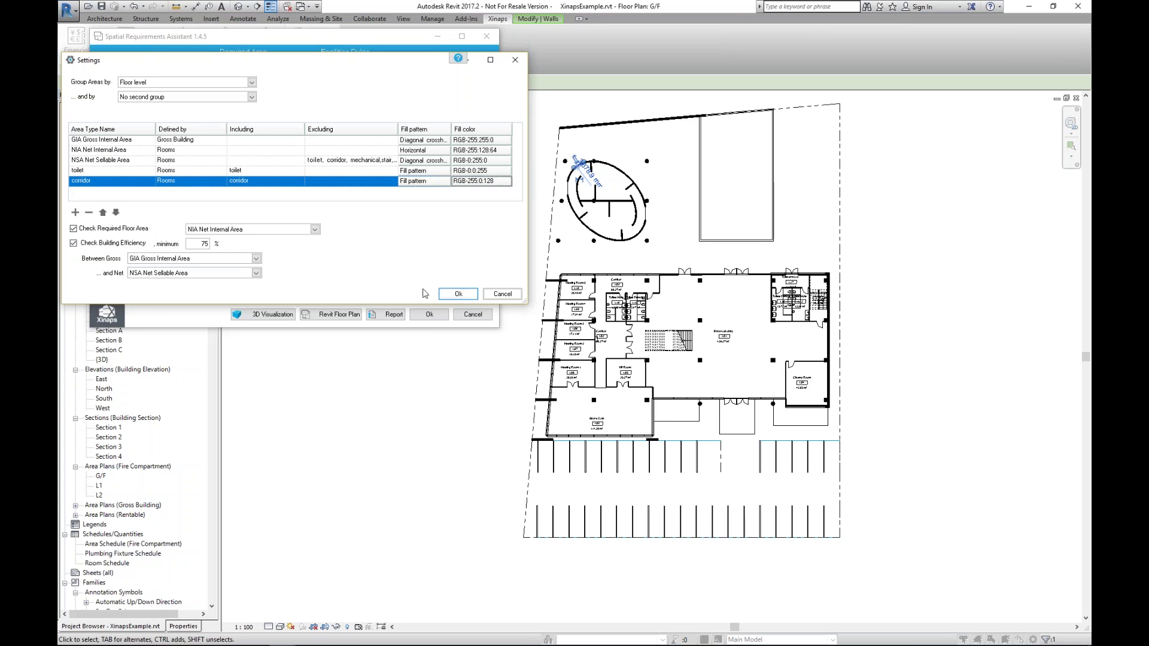
click(459, 295)
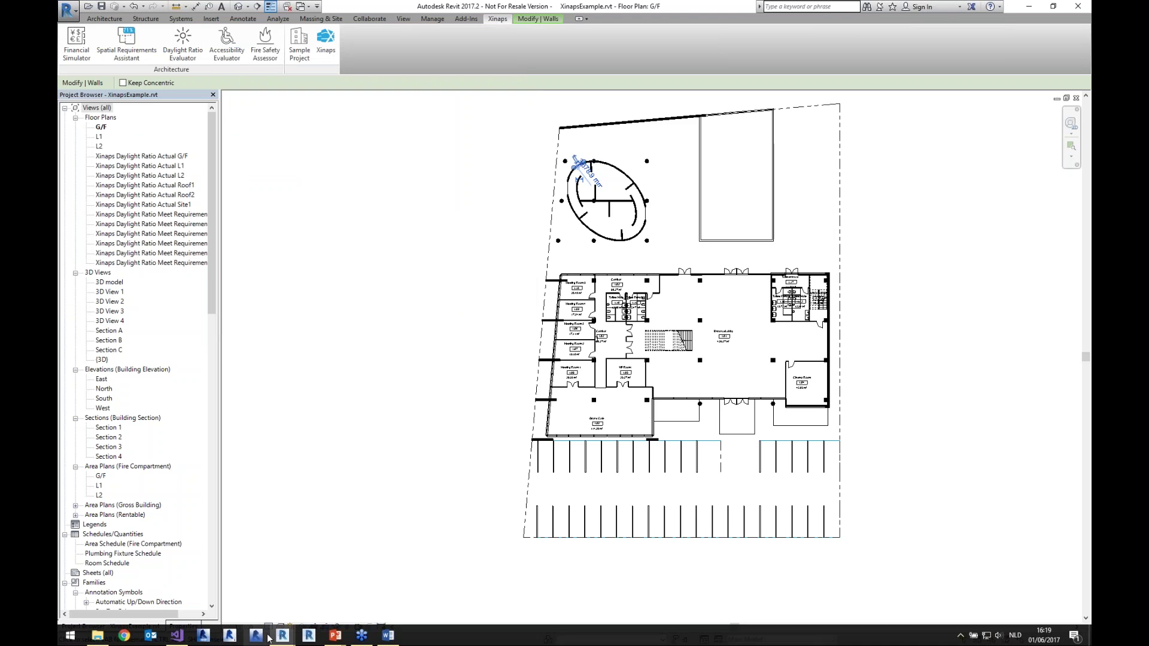
mouse_move(282, 636)
click(368, 594)
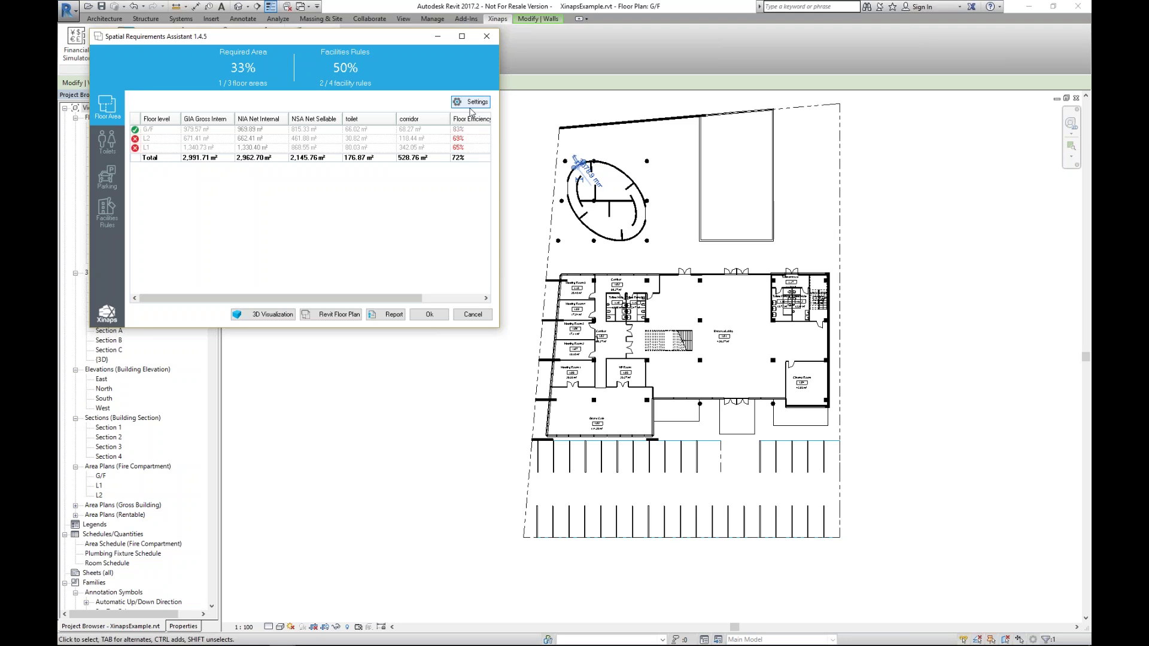
Examine the coloured floor areas in the 3D visualizer from several angles, varying the separation between the area layers.
click(274, 316)
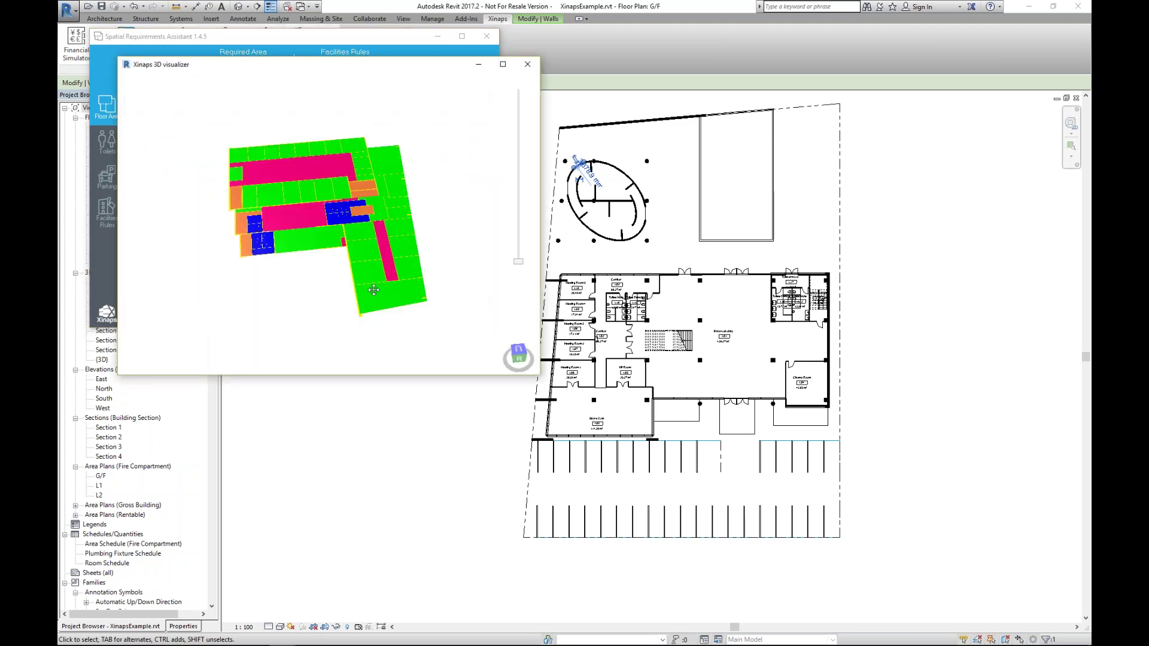
drag(371, 289, 454, 167)
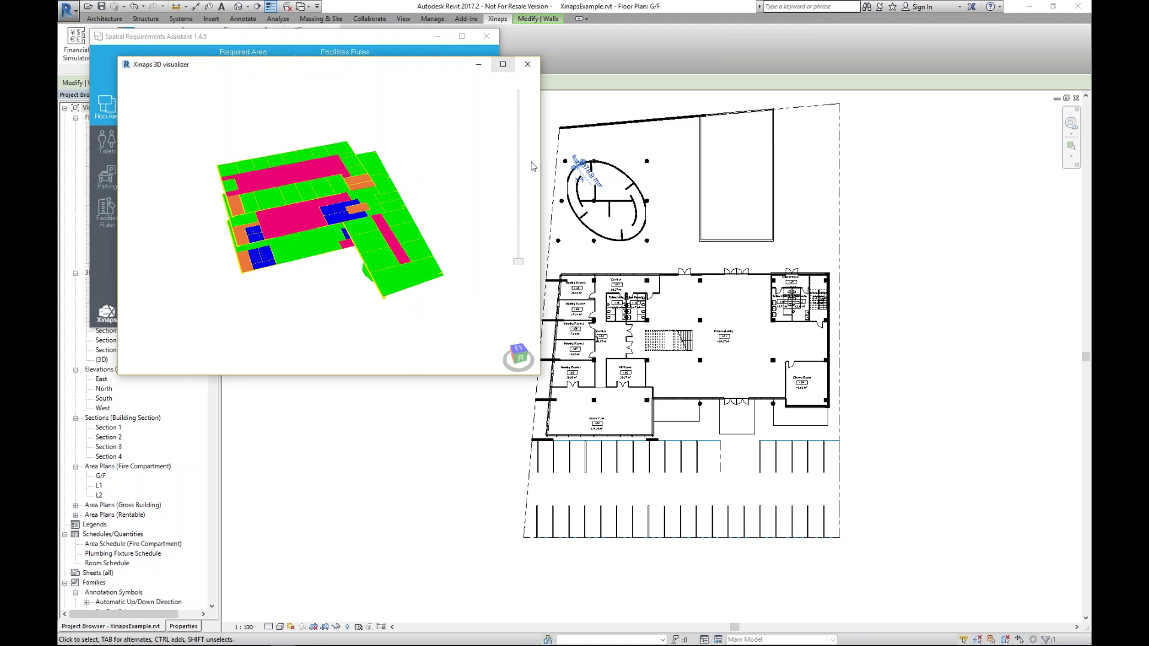
drag(524, 268, 519, 149)
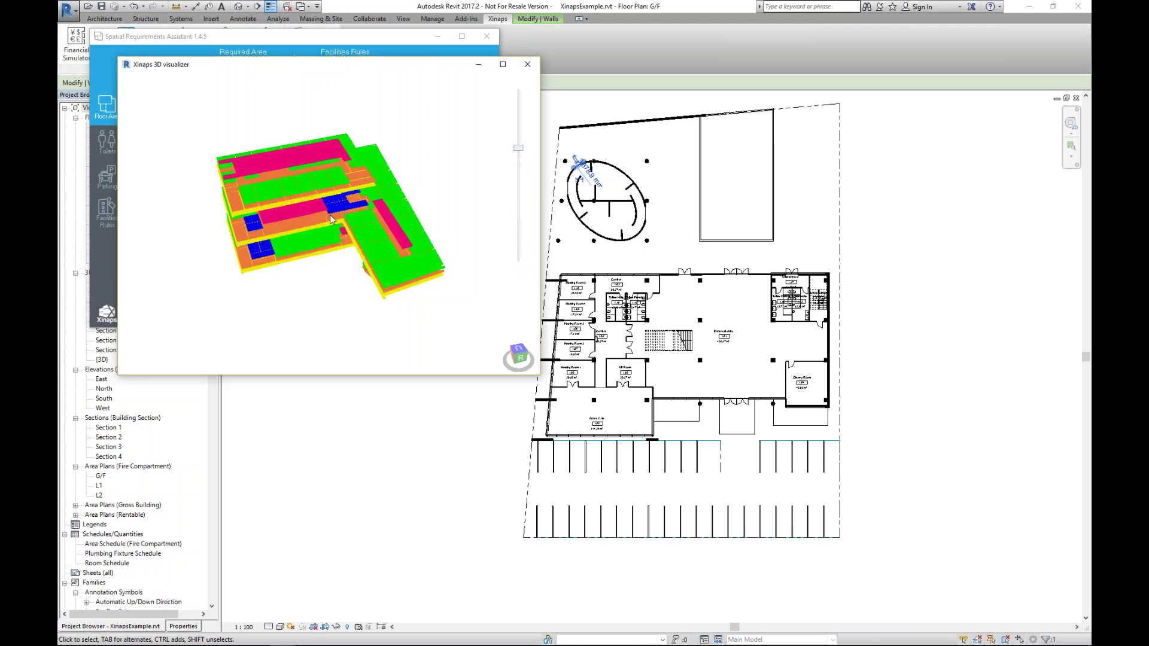
drag(326, 236, 324, 219)
scroll(286, 233, up, 3)
drag(390, 248, 487, 180)
scroll(520, 190, up, 5)
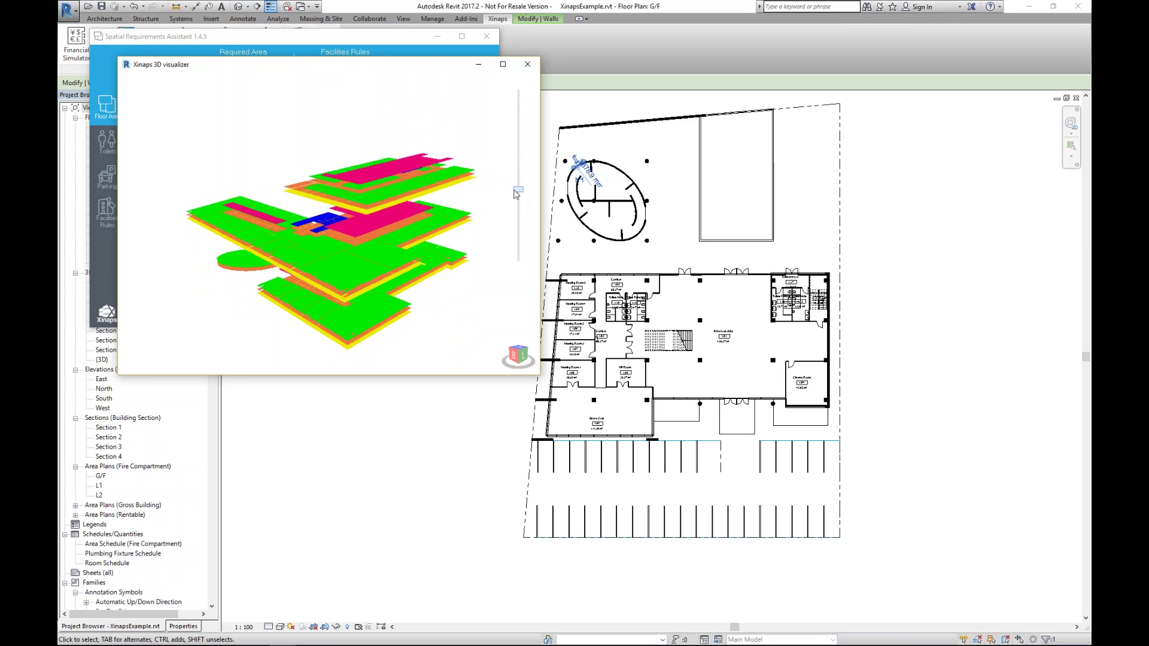
scroll(522, 216, down, 15)
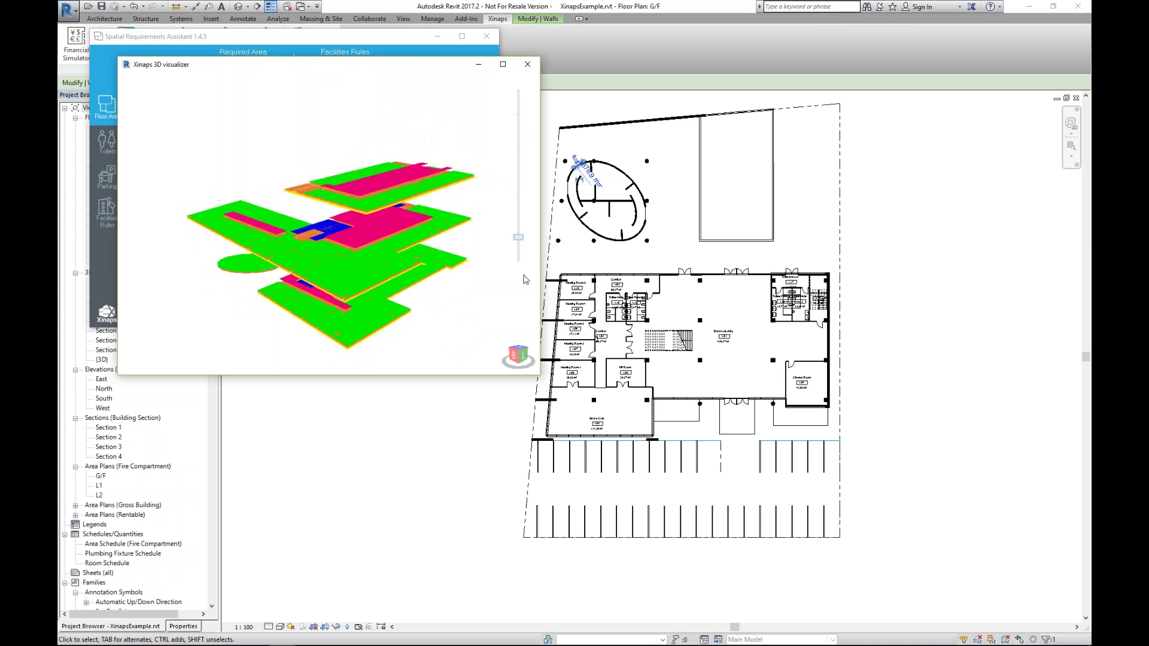
Examine the stacked floor areas in the maximised 3D visualizer at different layer separations, and close the visualizer and the Spatial Requirements Assistant.
scroll(519, 120, up, 8)
scroll(519, 88, up, 10)
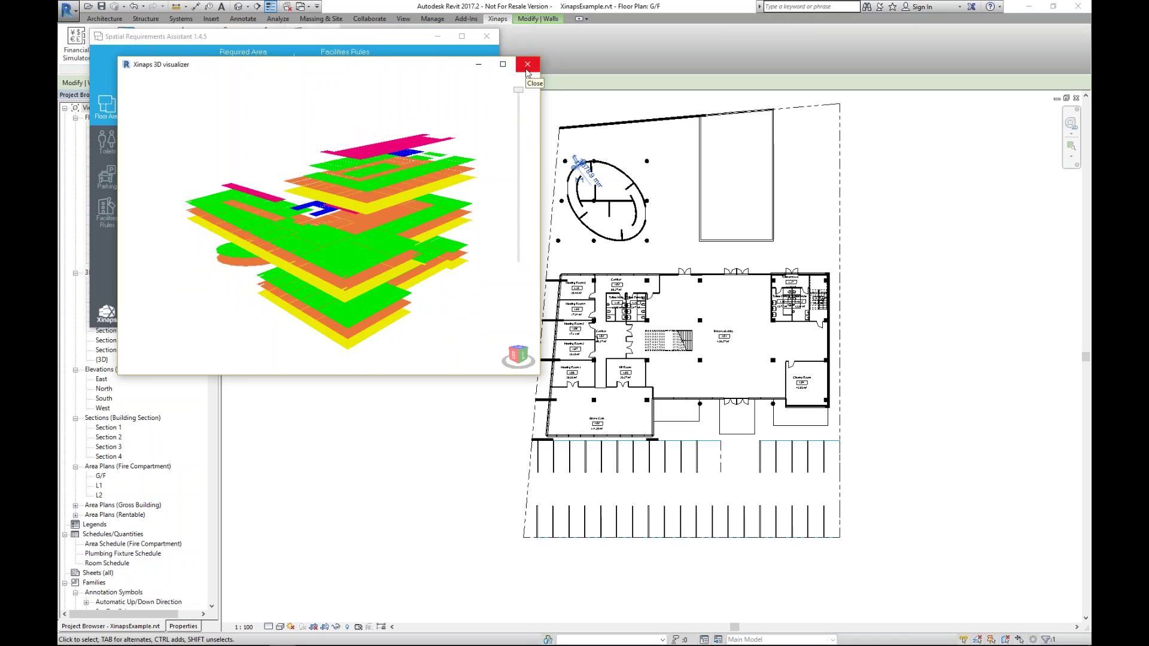
click(503, 64)
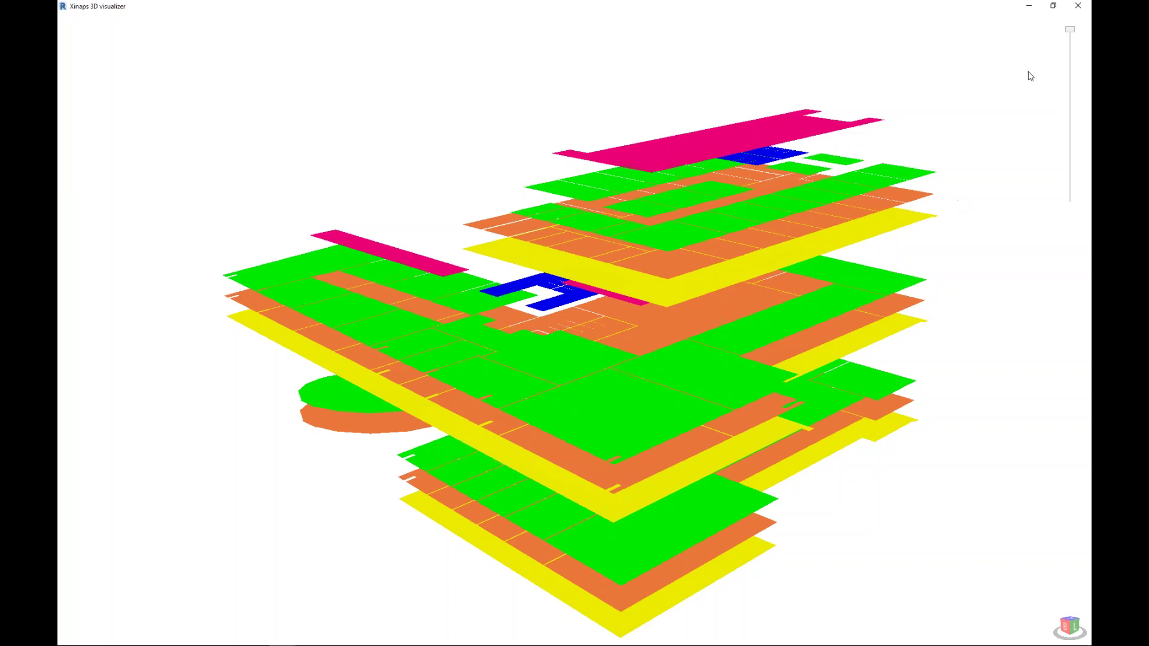
click(1070, 29)
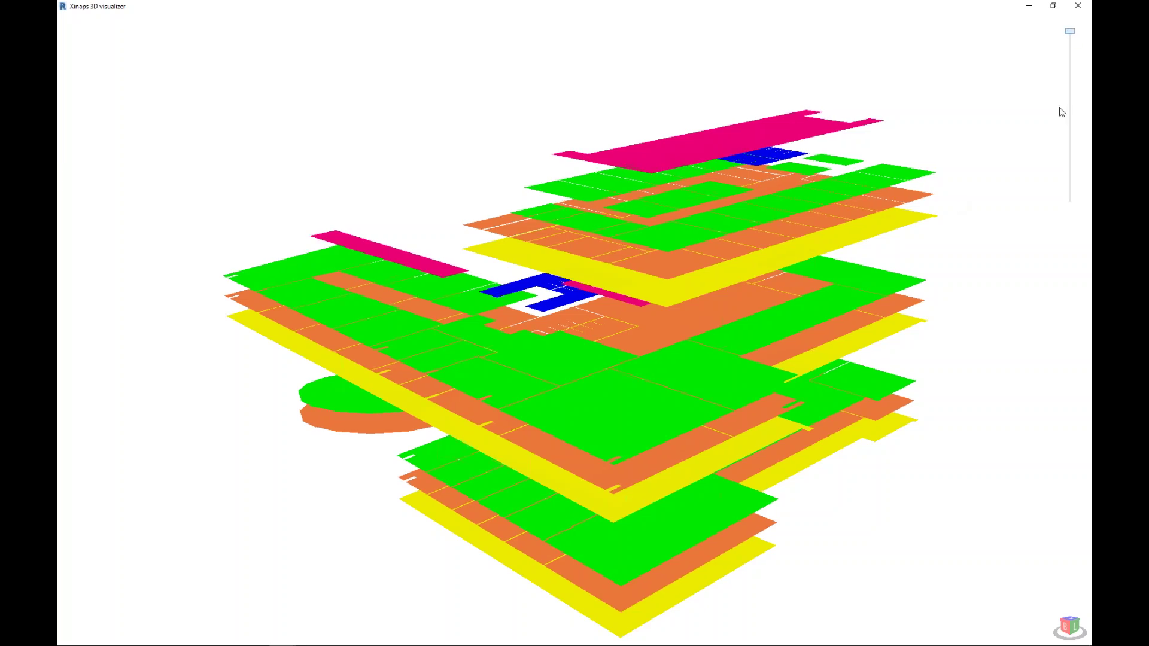
drag(1070, 49, 1048, 154)
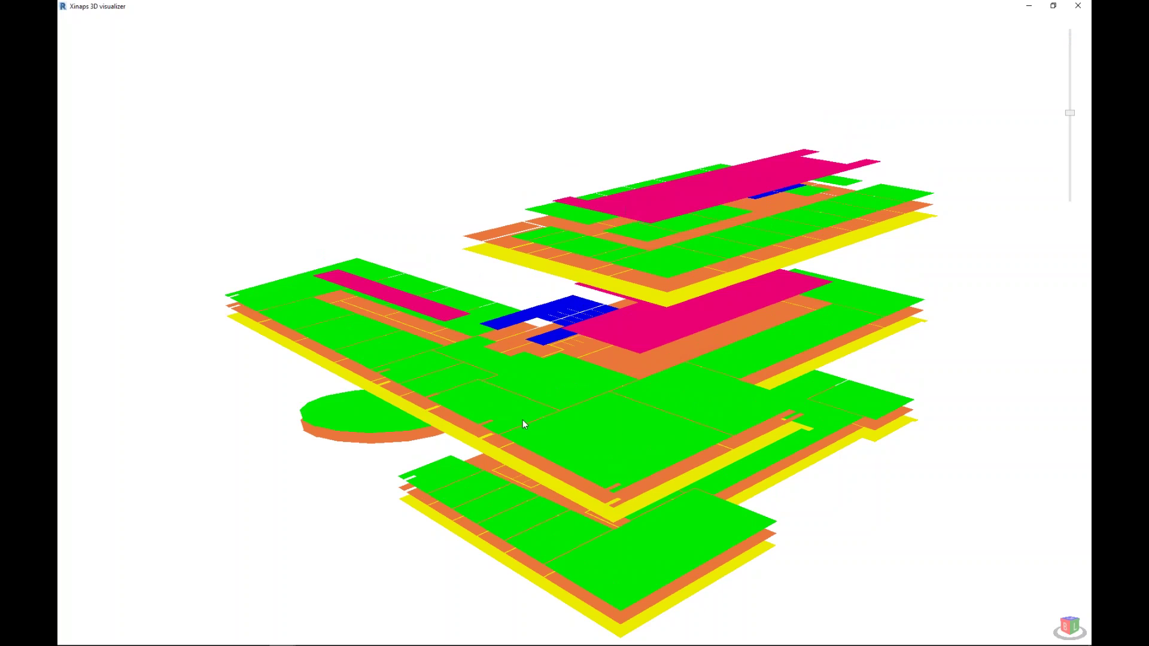
click(1081, 12)
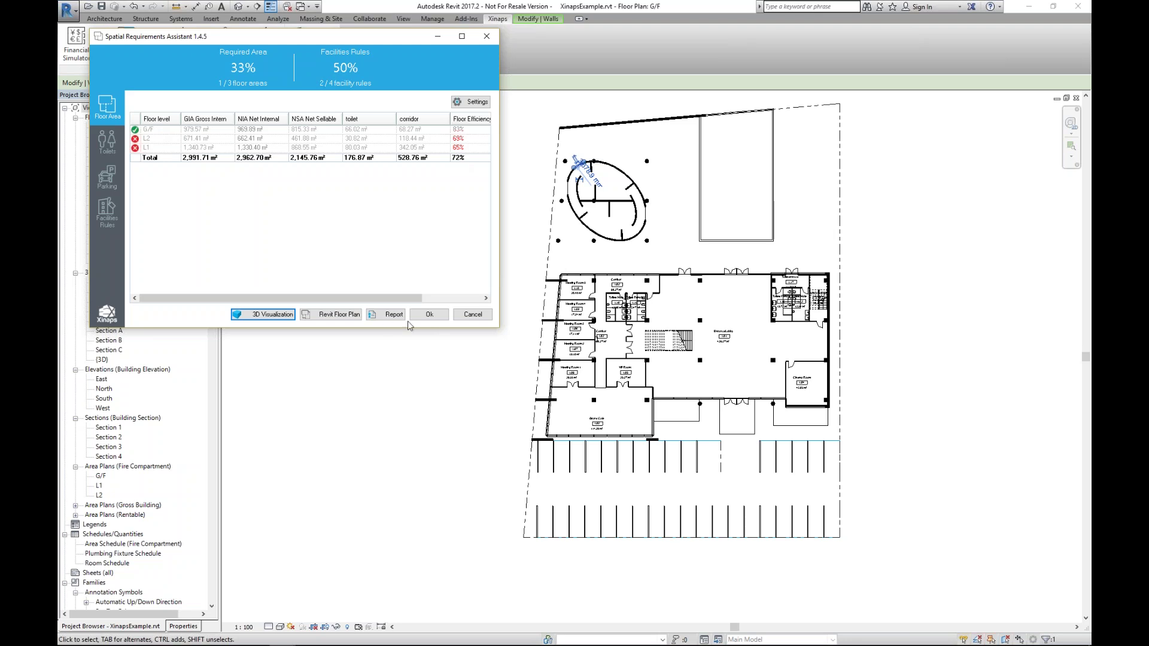
click(429, 317)
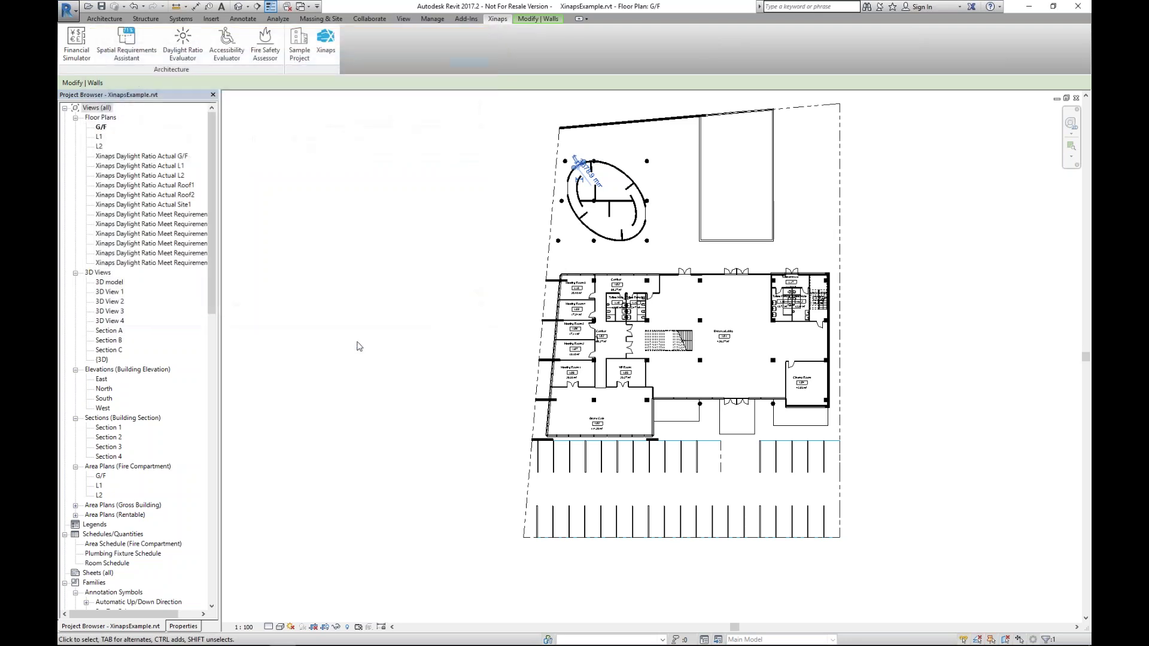
scroll(441, 384, down, 2)
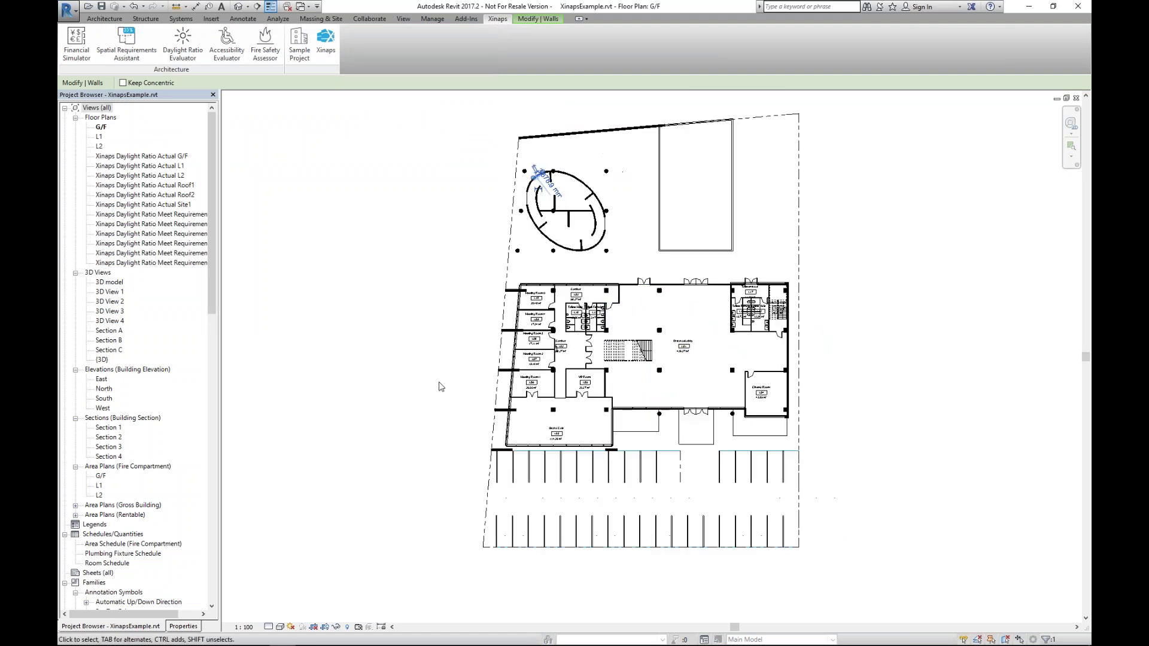
click(110, 21)
click(102, 37)
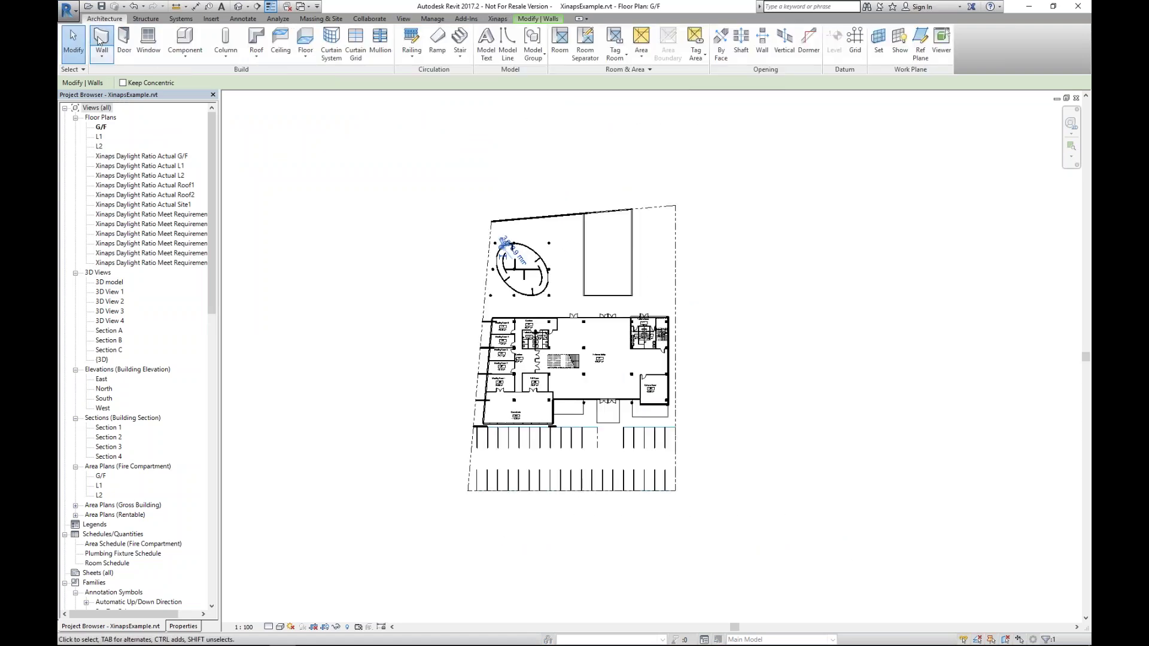
click(330, 286)
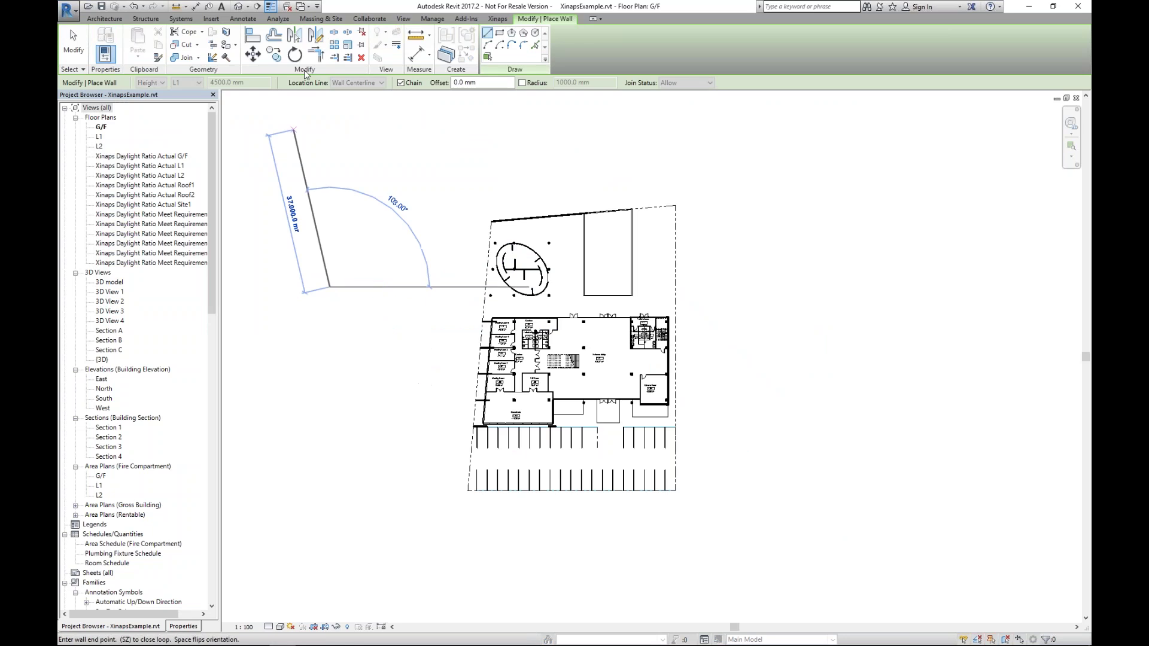
click(104, 19)
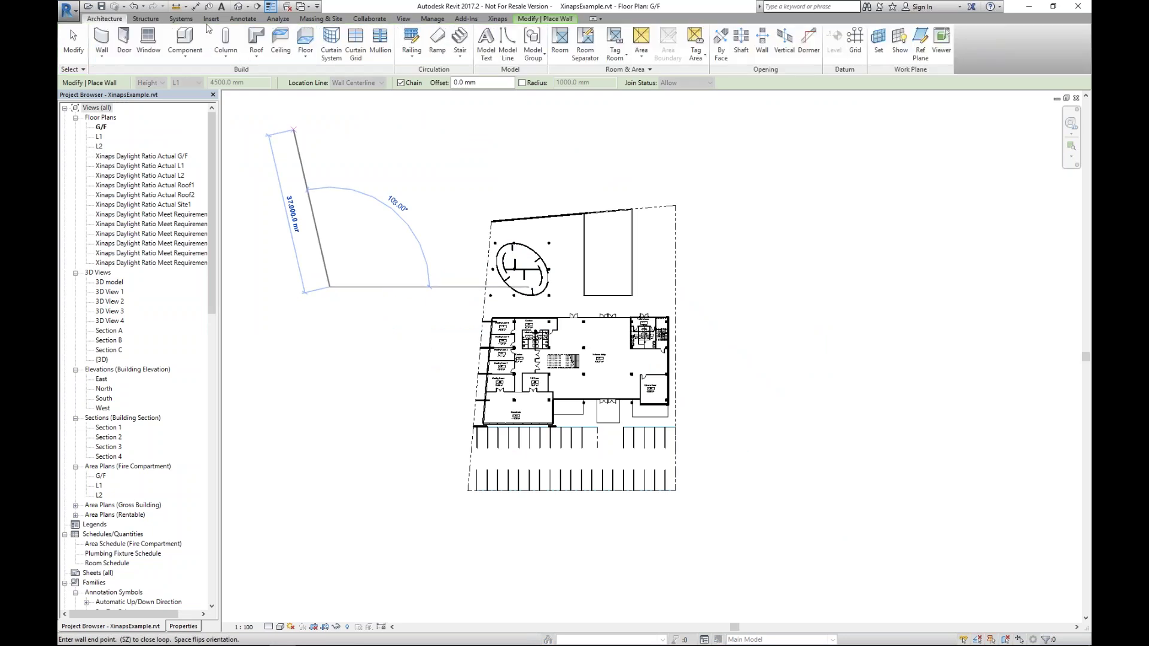
Draw a rectangular enclosure of walls, about 415 m² in area, on the empty ground west of the building.
click(102, 37)
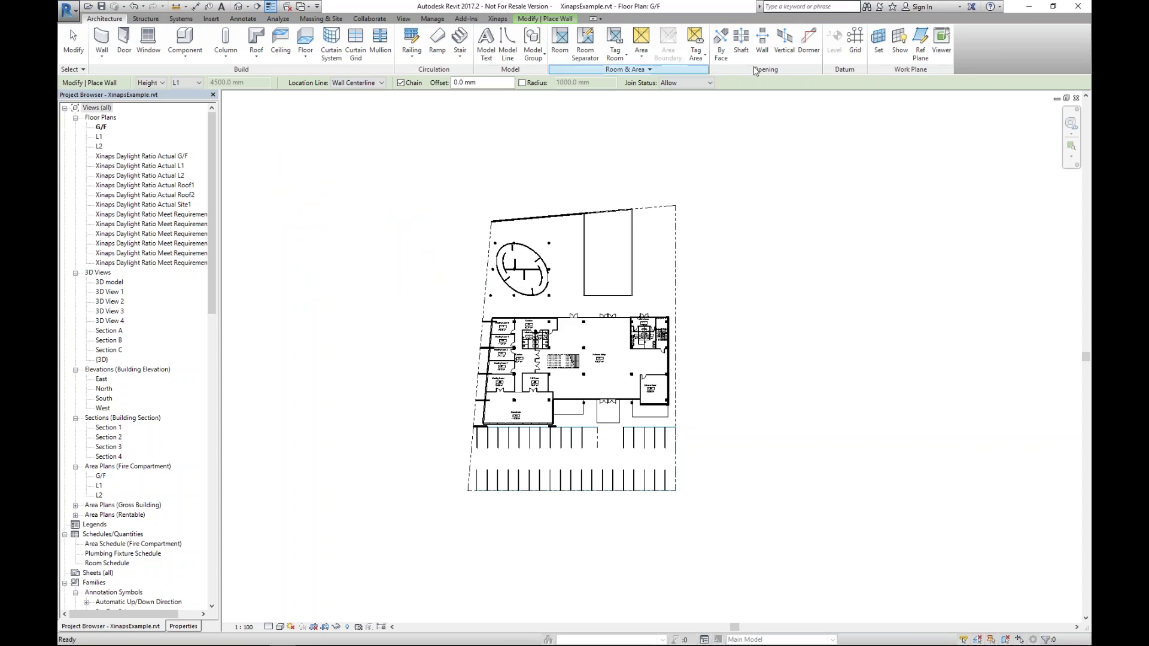
click(102, 37)
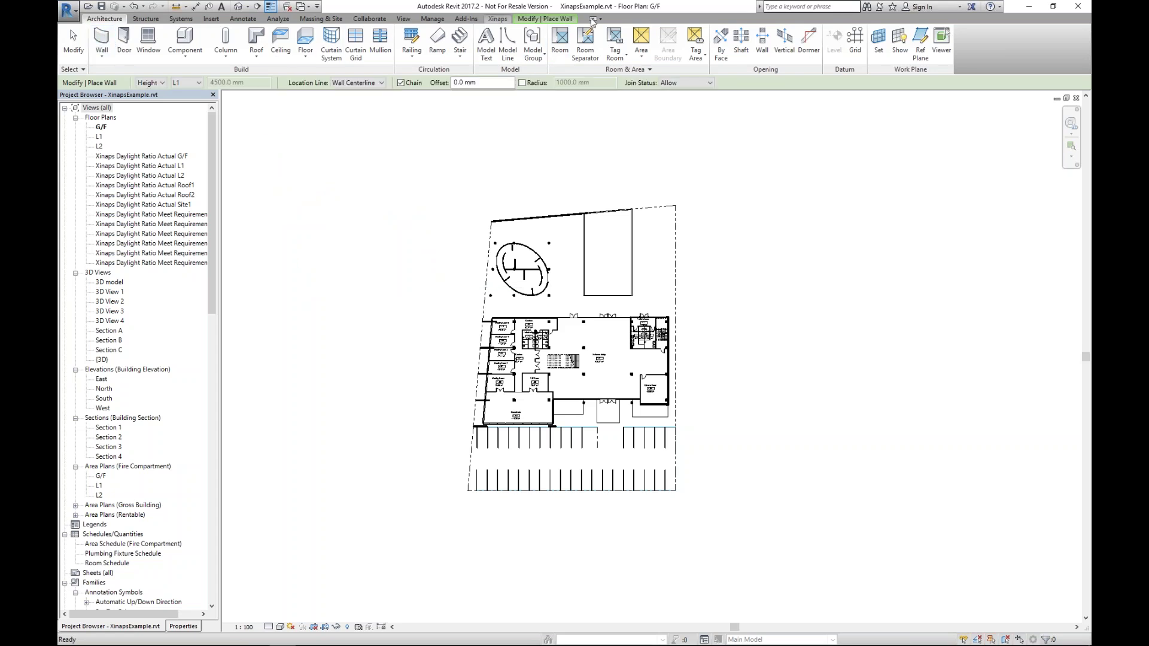
click(545, 18)
click(326, 280)
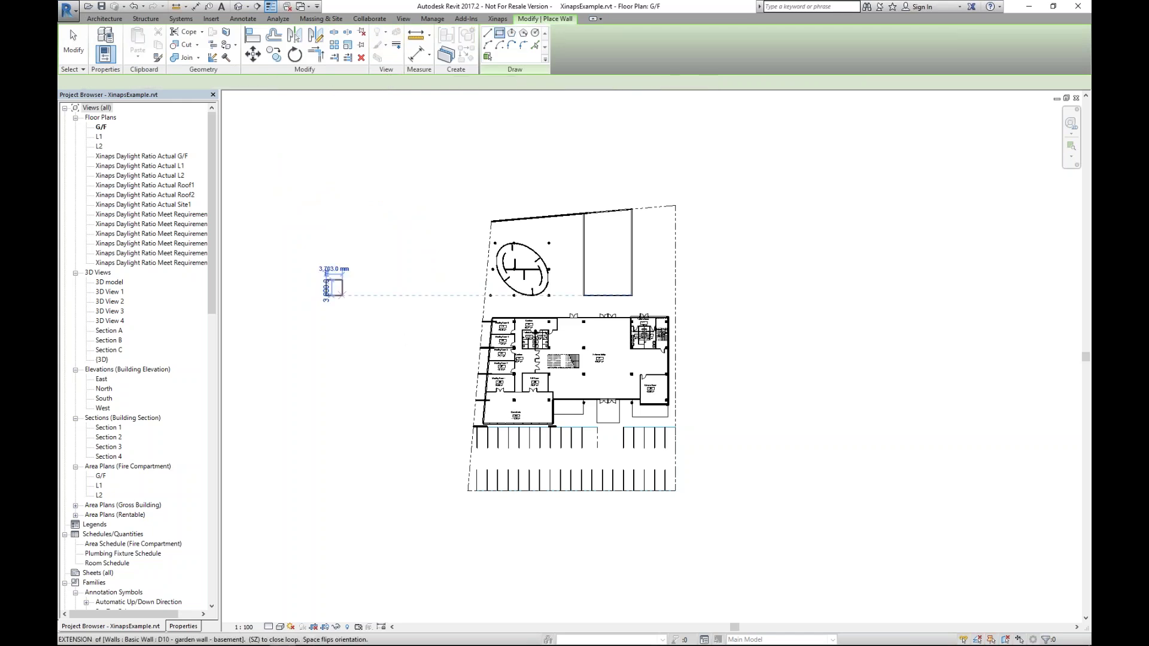
click(417, 368)
key(Escape)
key(Escape)
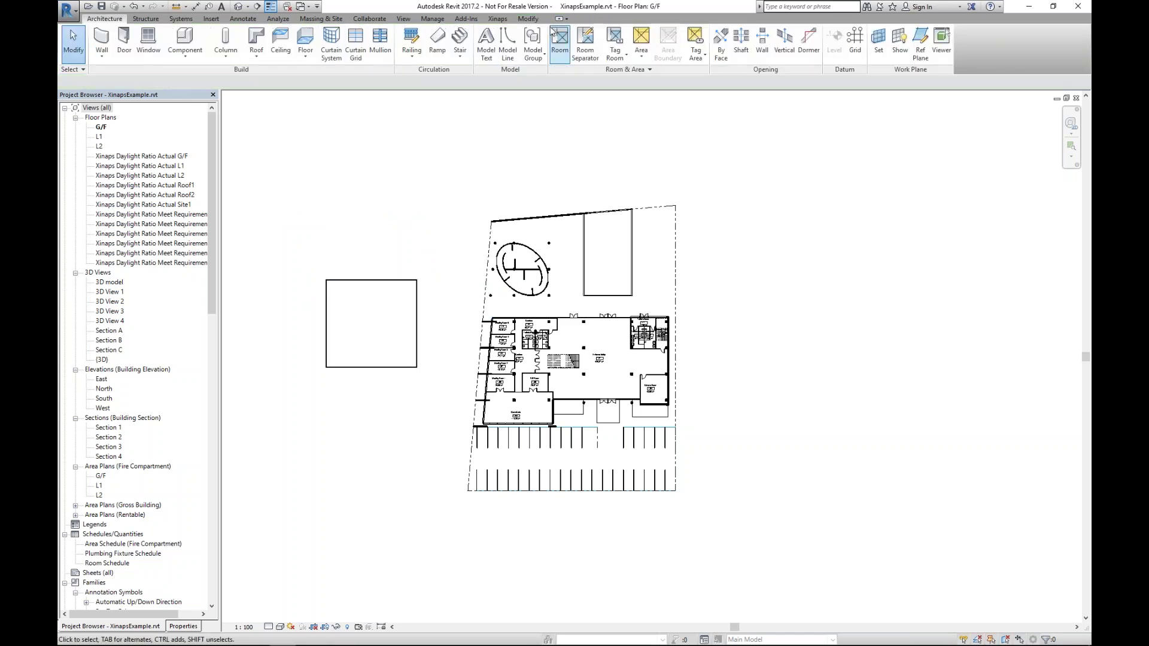
Place a tagged room inside the new rectangular wall enclosure.
click(560, 39)
click(372, 333)
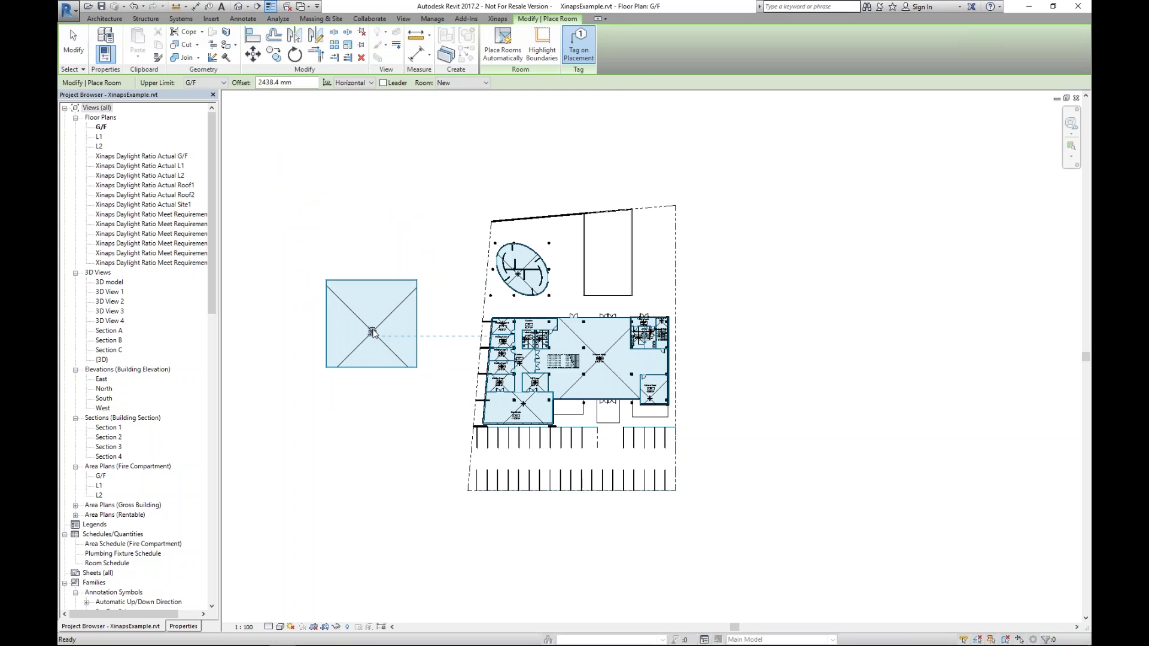
key(Escape)
key(Escape)
Name the room in the rectangular enclosure "toilet".
click(382, 344)
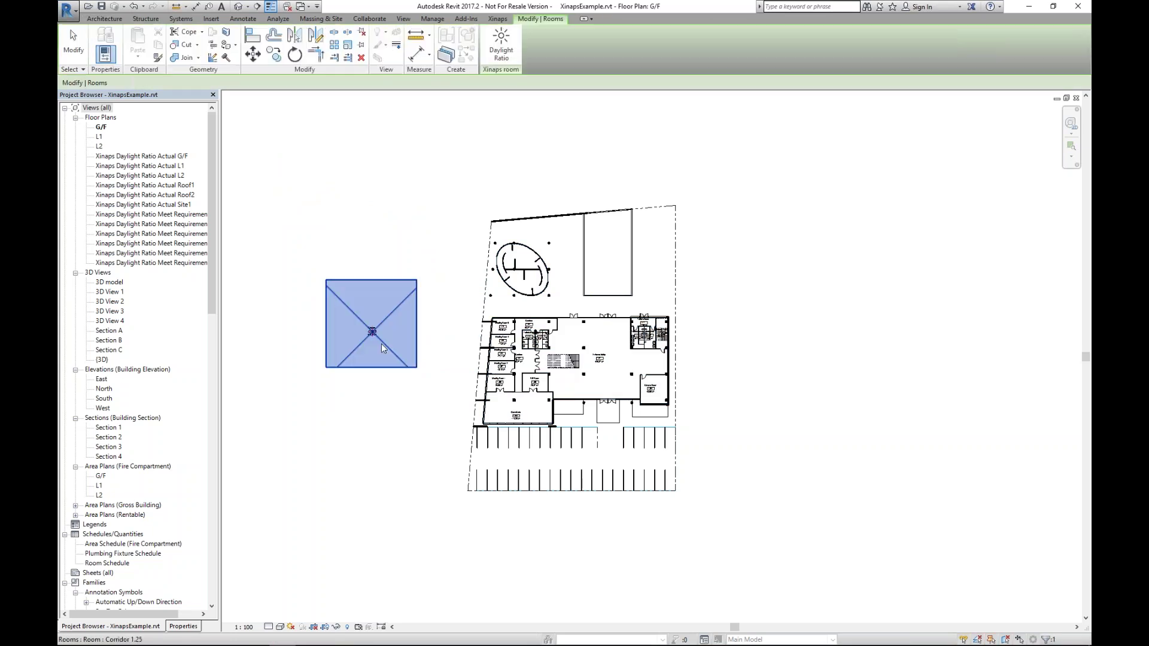
click(183, 626)
click(172, 287)
click(344, 259)
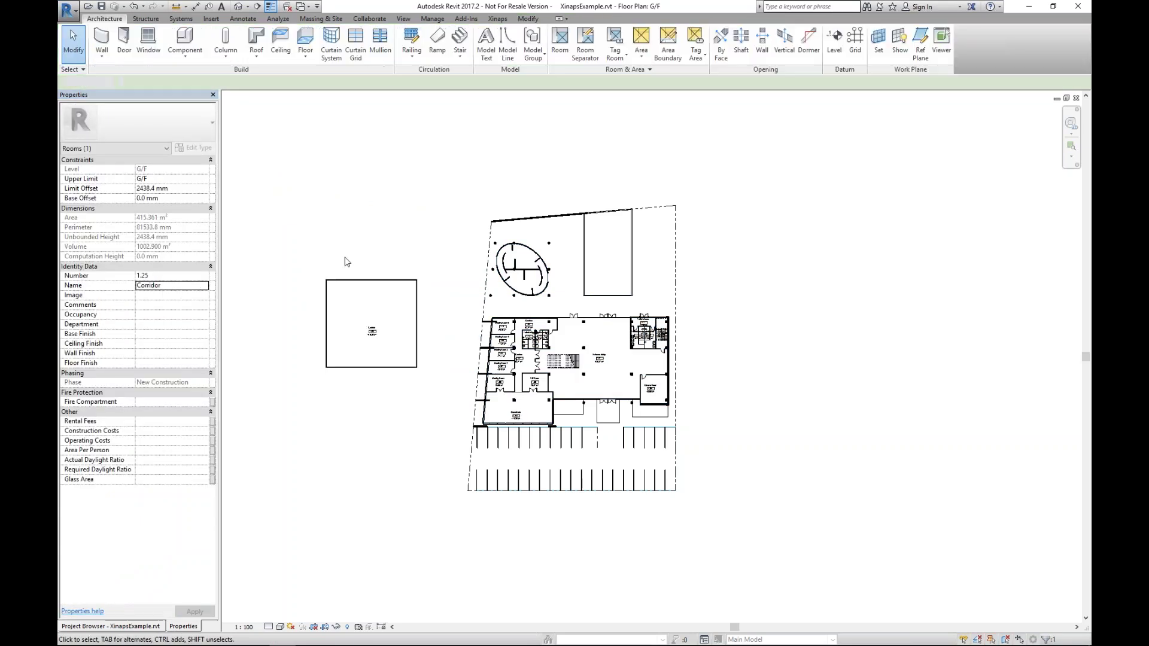
click(349, 317)
click(153, 287)
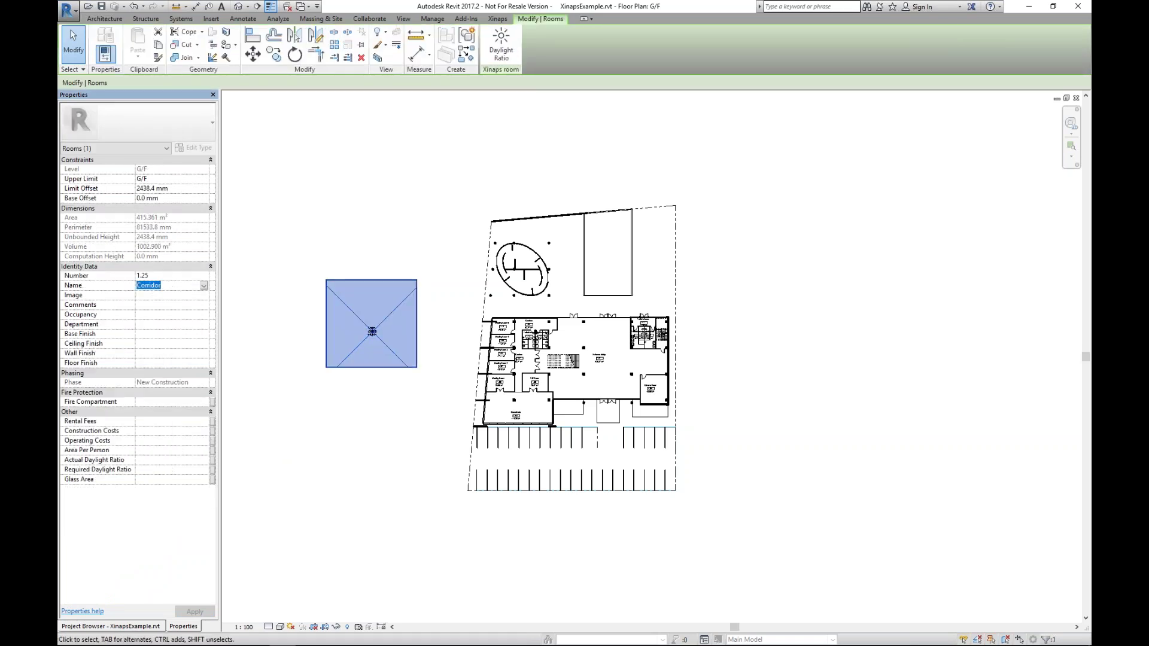
text(toilet)
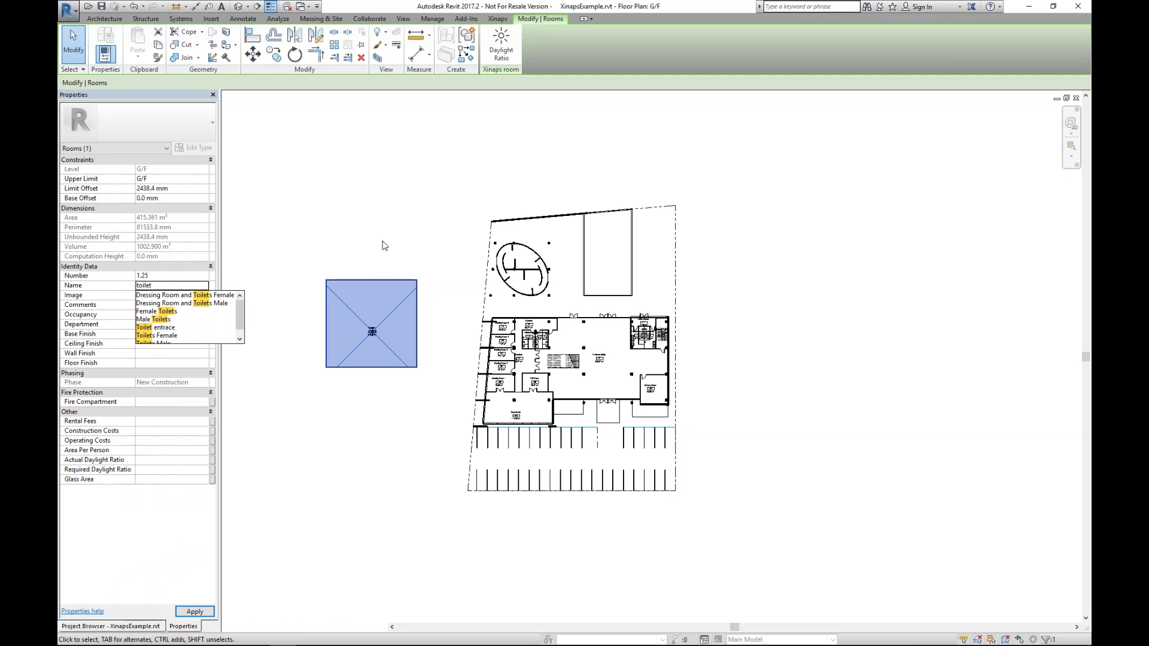
key(Return)
click(384, 245)
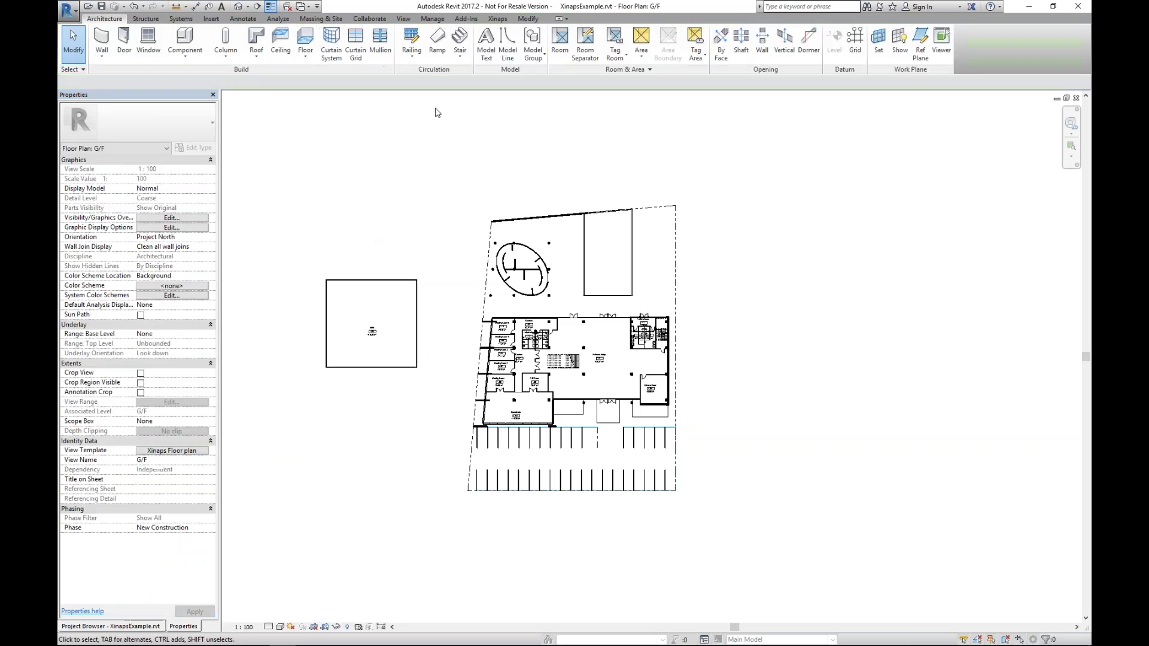
Check the new toilet room in the Spatial Requirements Assistant's floor area table and 3D visualization, and close the assistant.
click(497, 19)
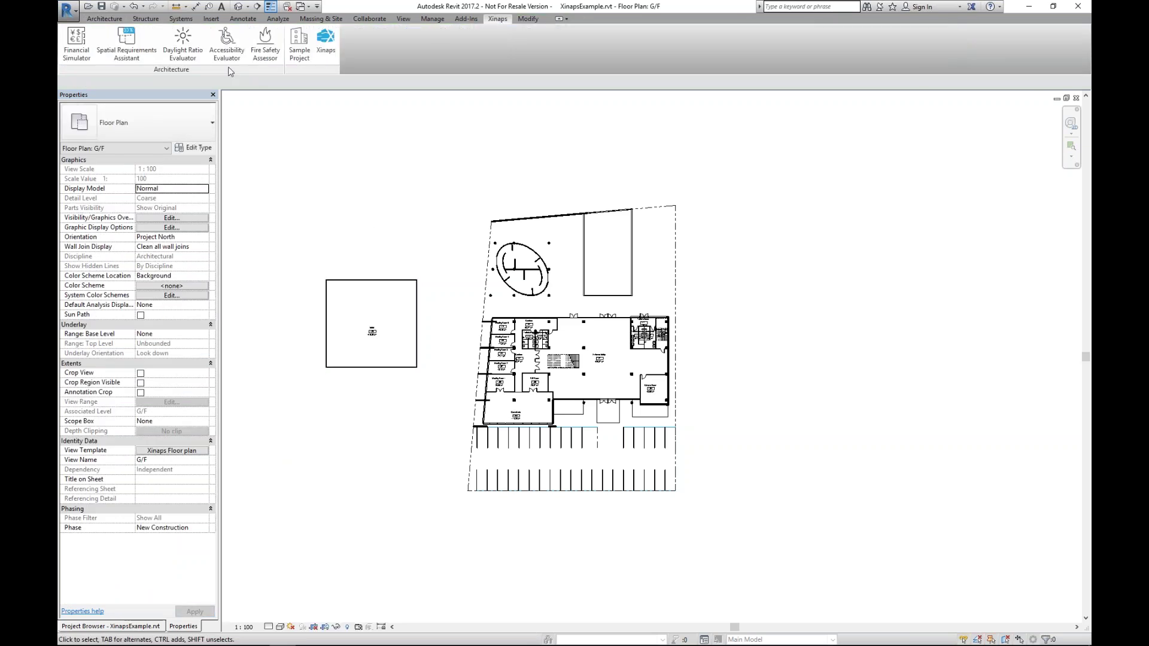
click(127, 47)
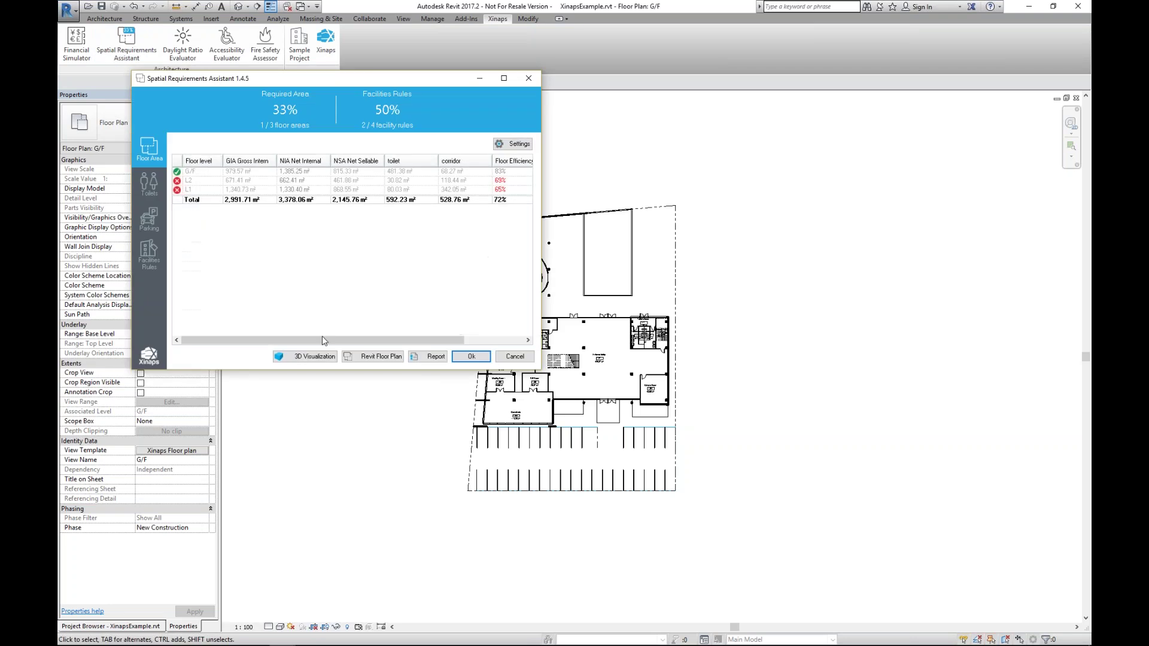
click(286, 356)
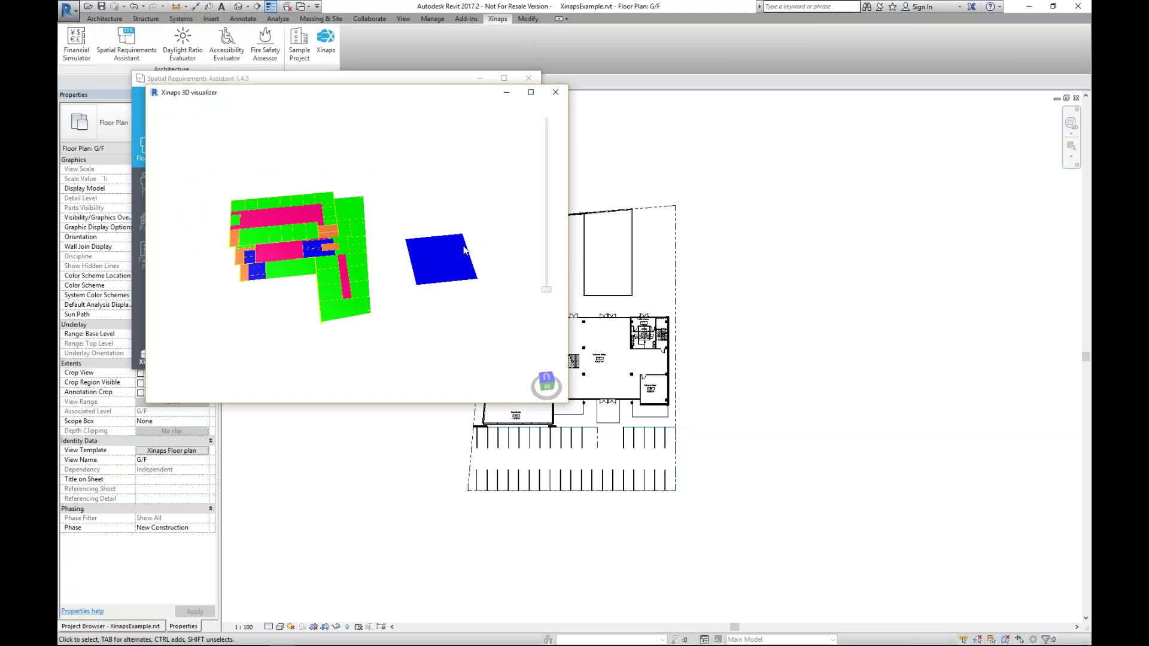
click(555, 92)
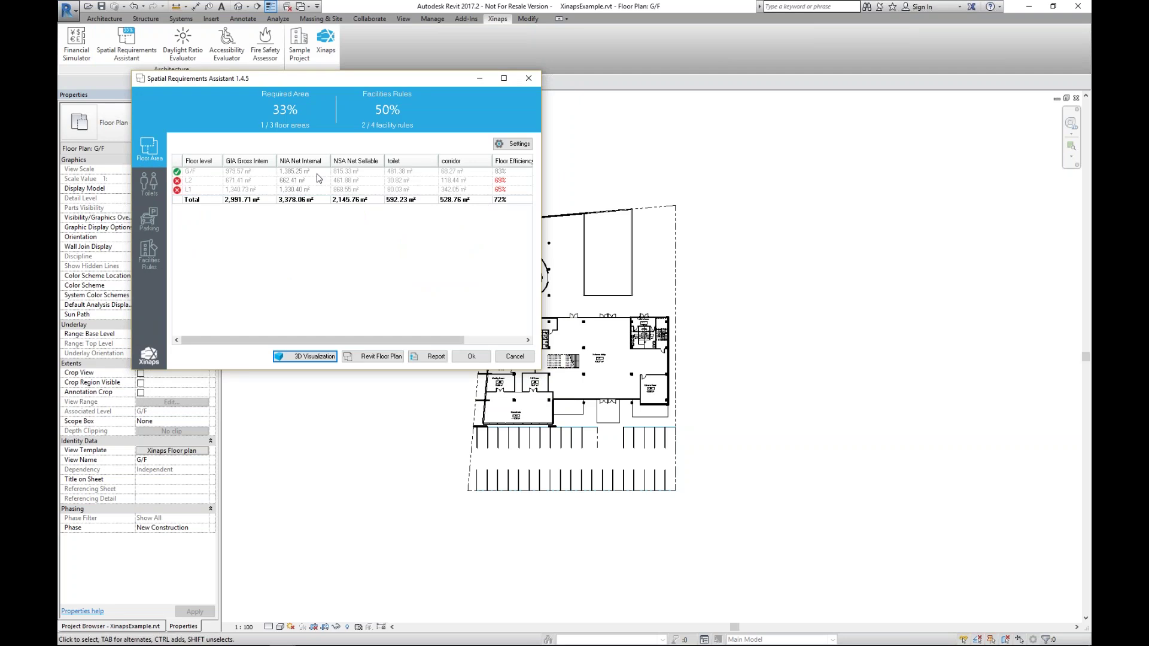
click(465, 358)
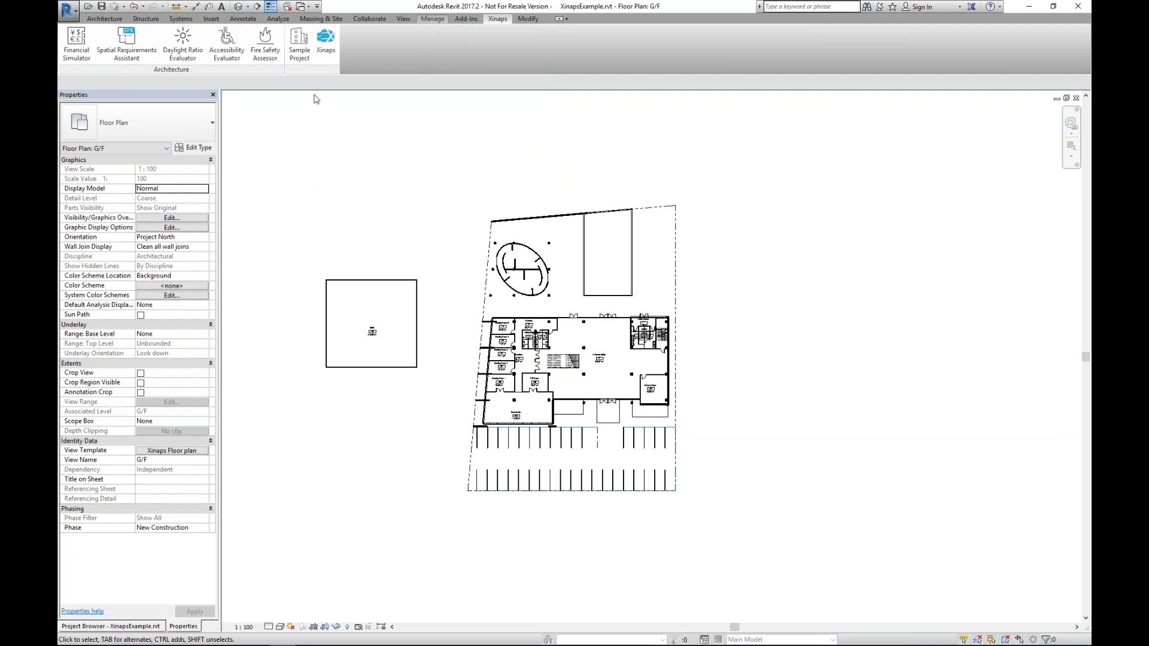
Set the project's area units to Square feet with the SF unit symbol.
click(393, 42)
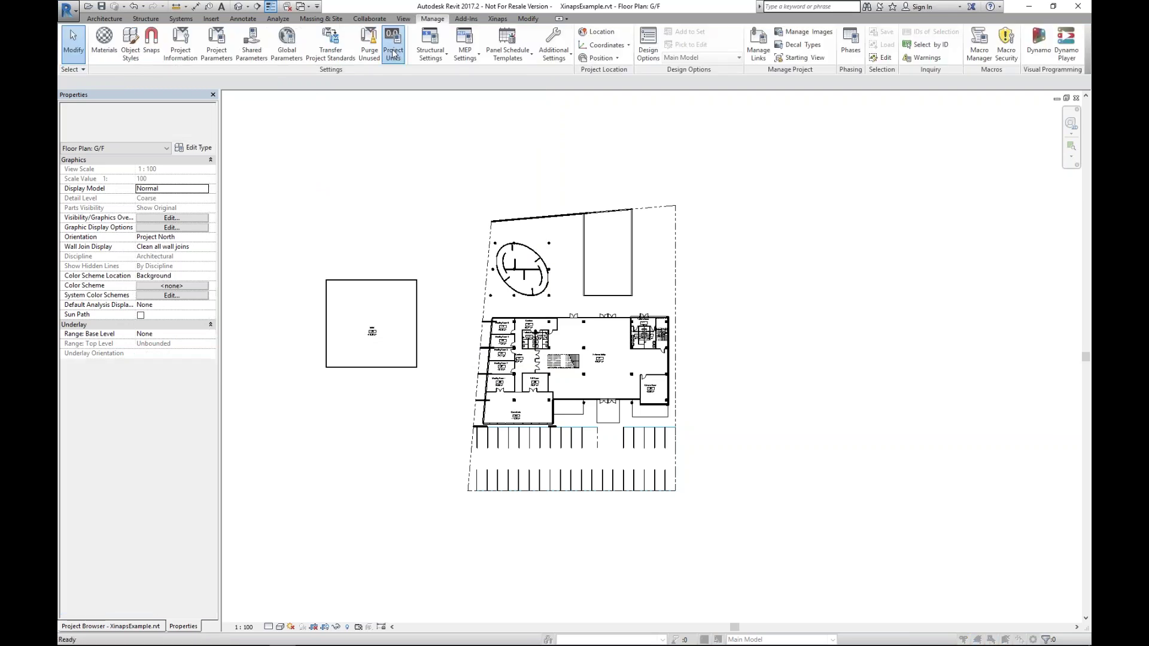
click(596, 261)
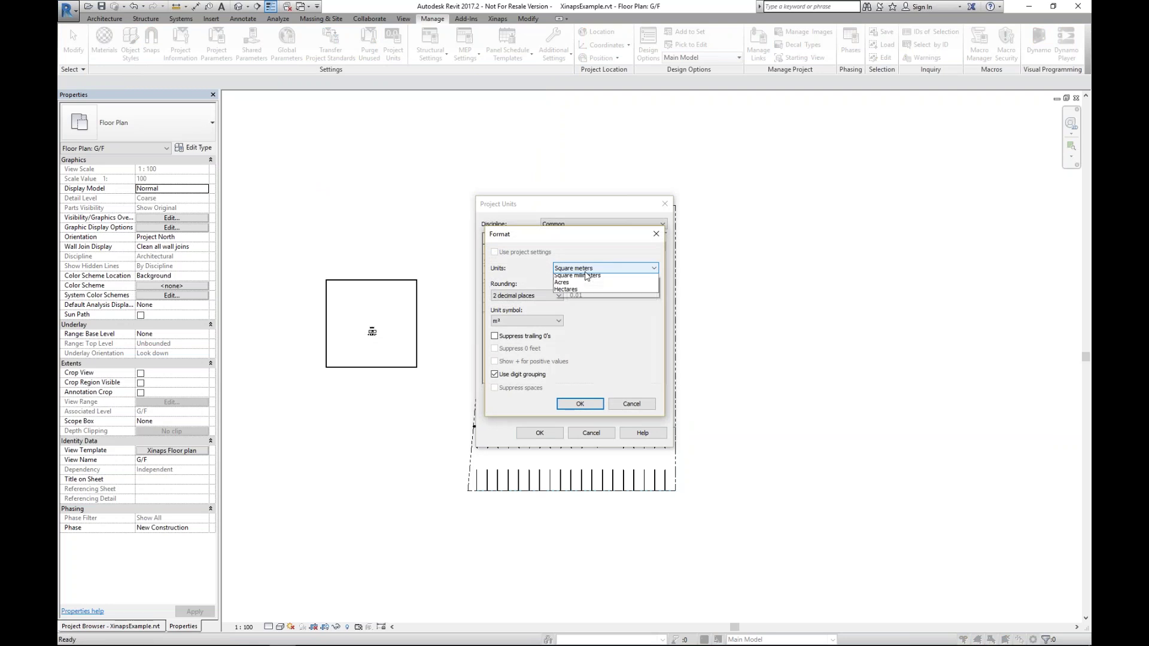
click(584, 270)
click(580, 279)
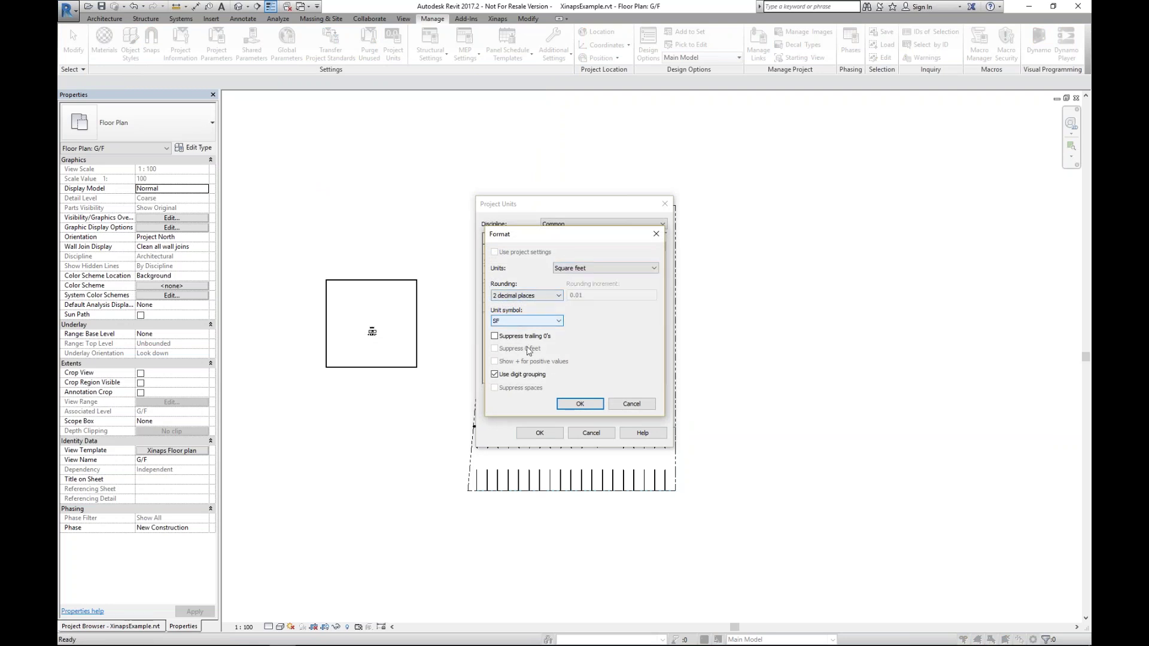
click(580, 404)
click(539, 433)
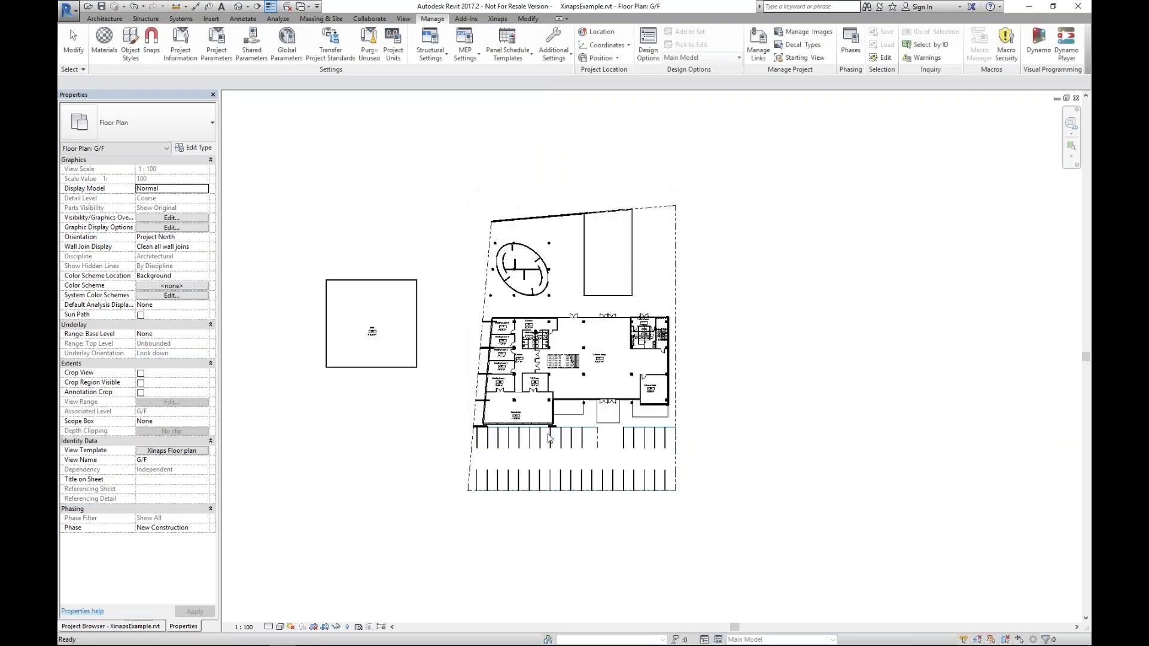
Review the floor areas per level in square feet in the Spatial Requirements Assistant.
click(496, 19)
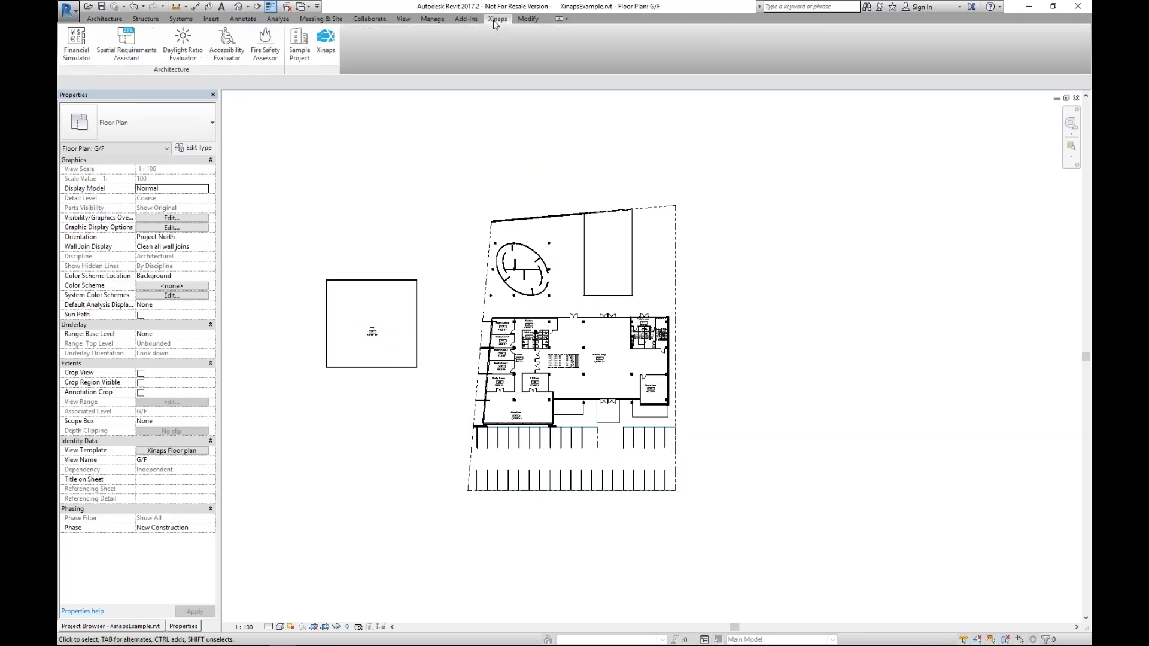
click(125, 54)
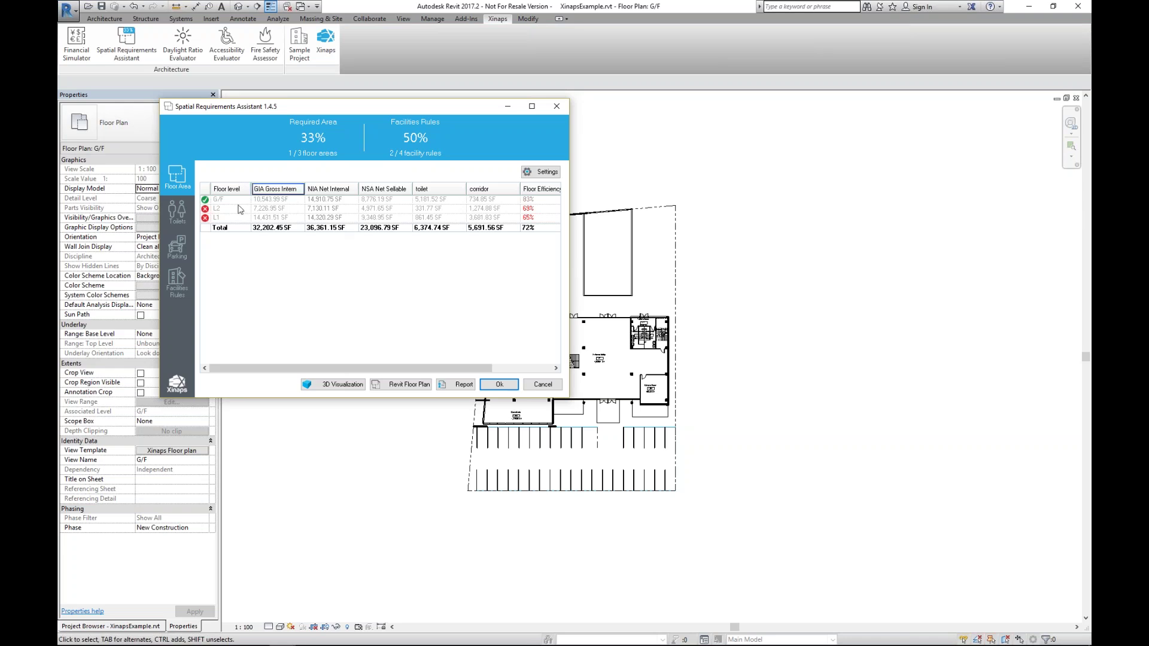
drag(292, 112, 190, 91)
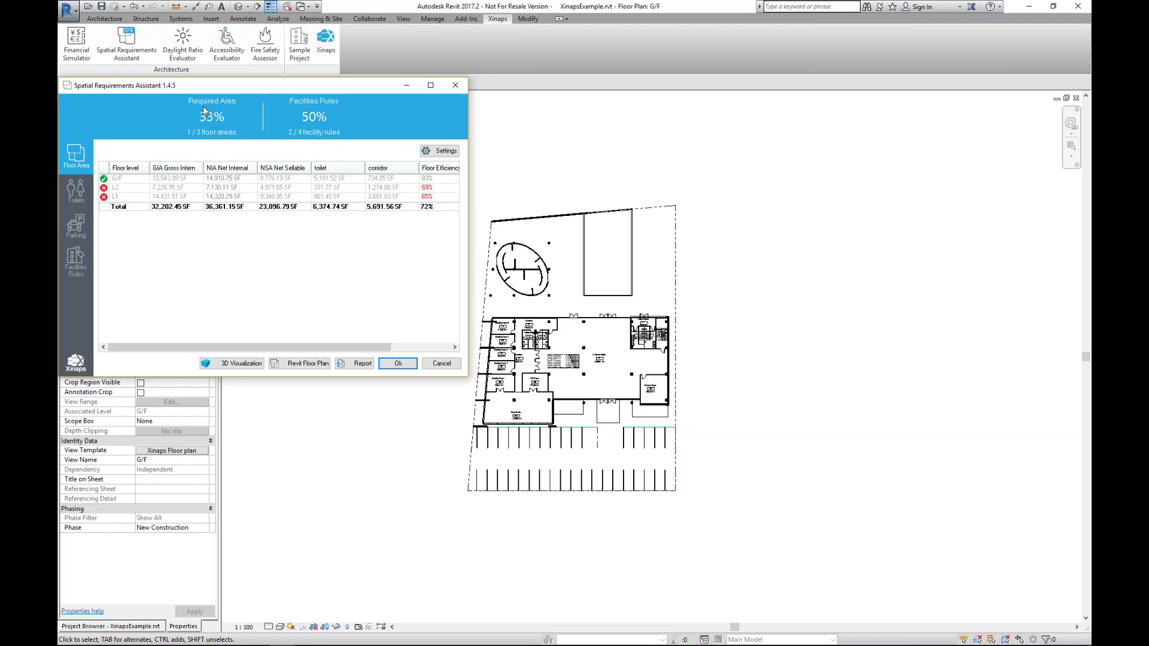
drag(210, 91, 295, 115)
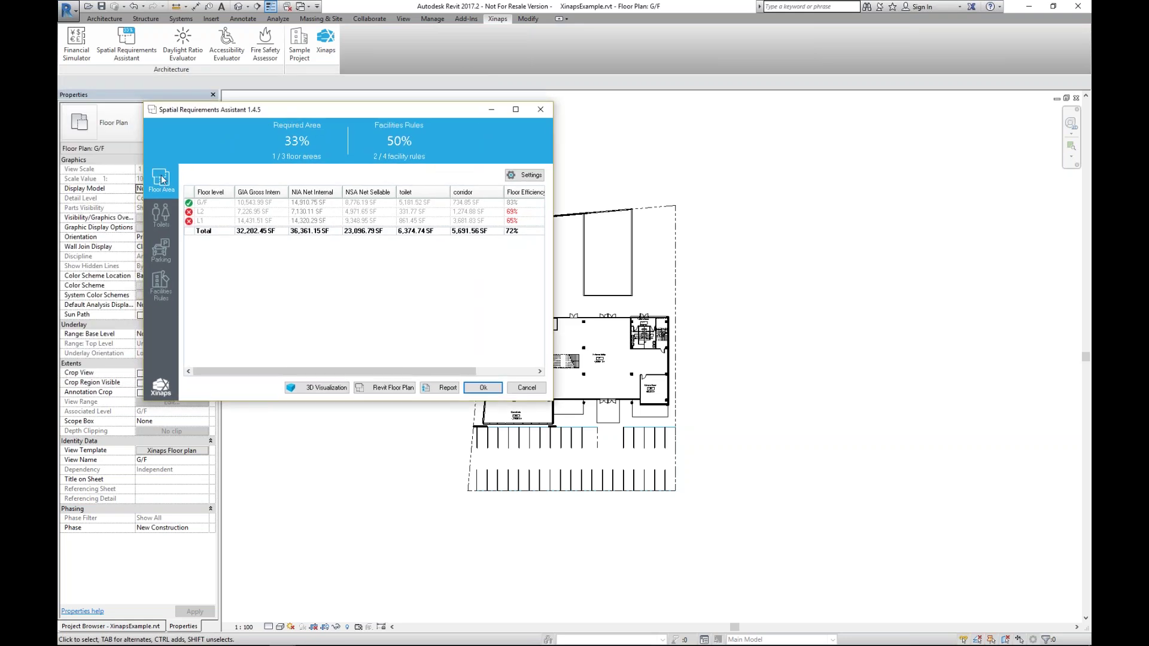
Set the toilet requirement code to US California Plumbing Code Table 422.1 Business Occupancy in the Spatial Requirements Assistant.
click(161, 214)
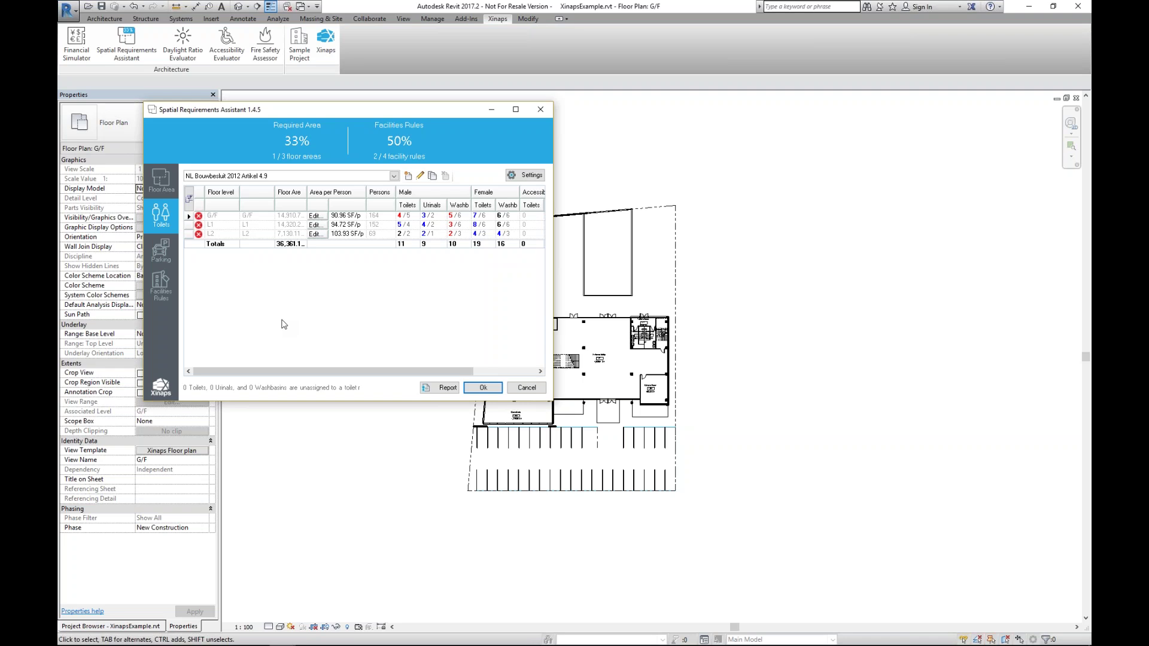
click(224, 177)
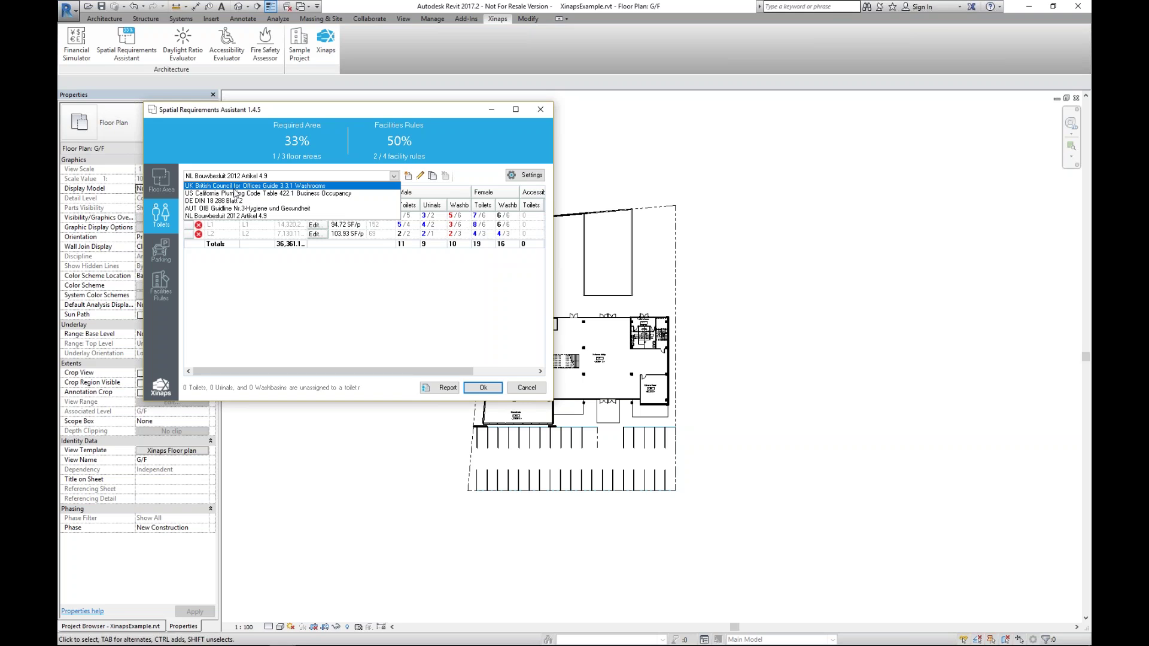
click(266, 259)
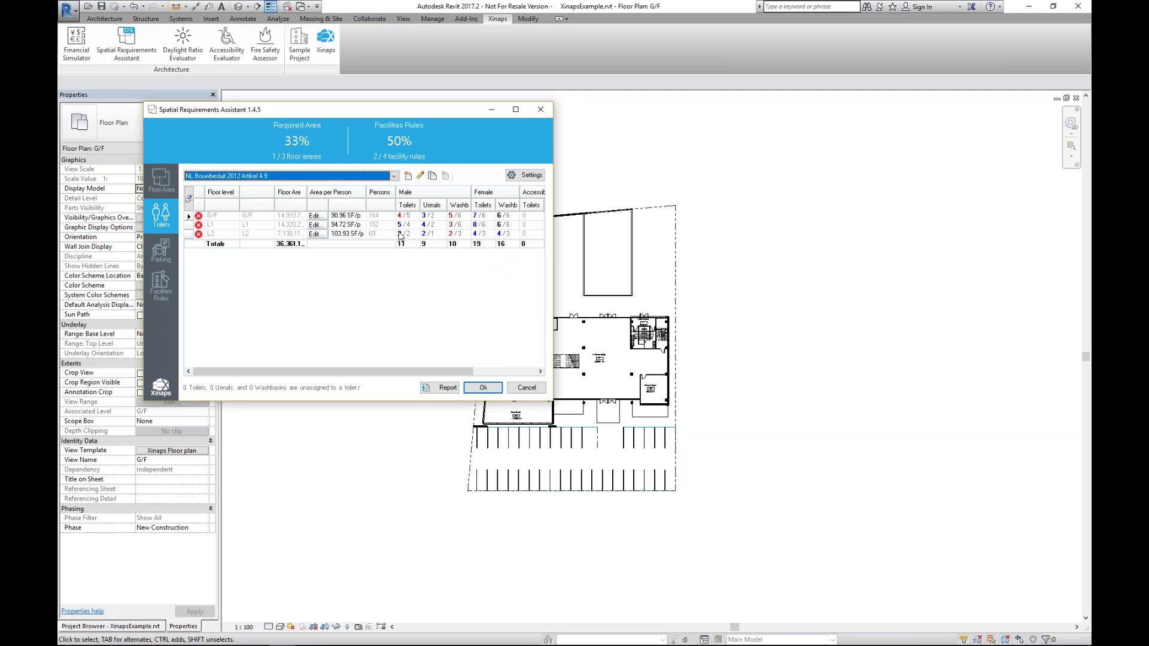
click(225, 177)
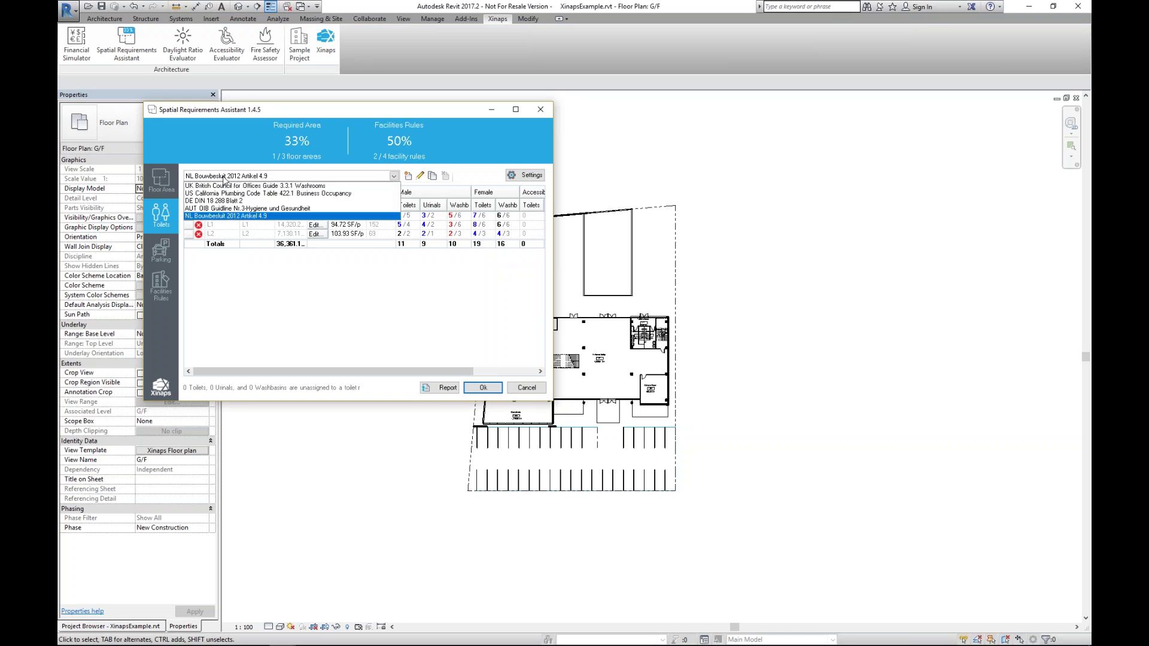
click(200, 193)
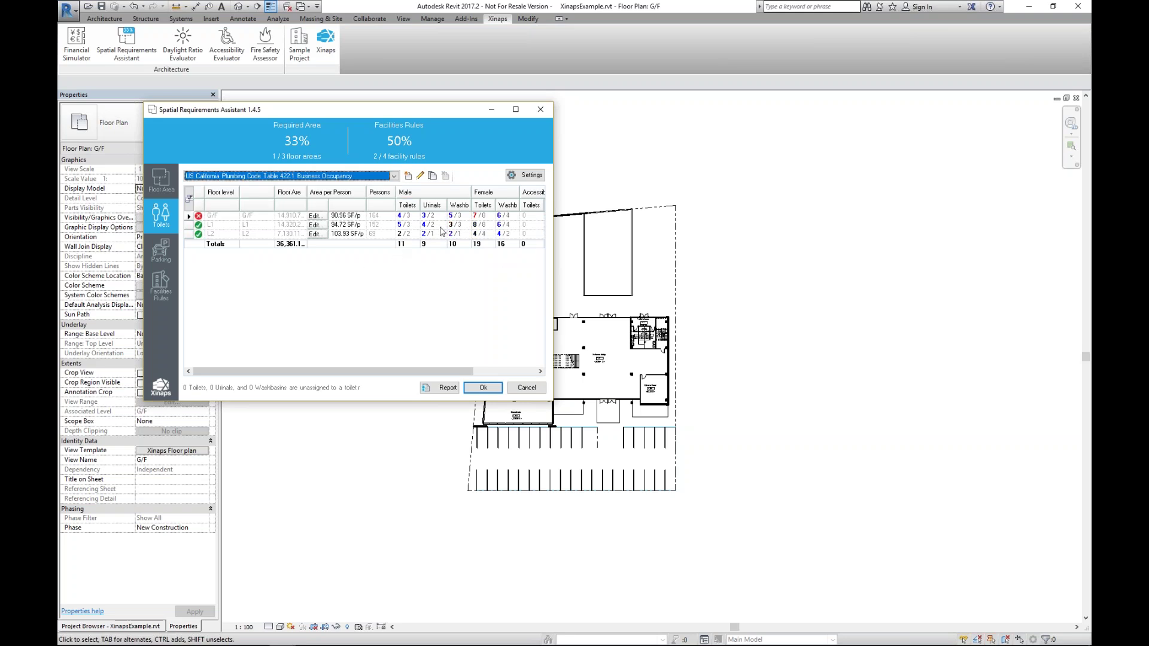
Examine the ground-floor female toilet requirement and the California code's fixture relation table, and close the assistant keeping the chosen code.
click(482, 218)
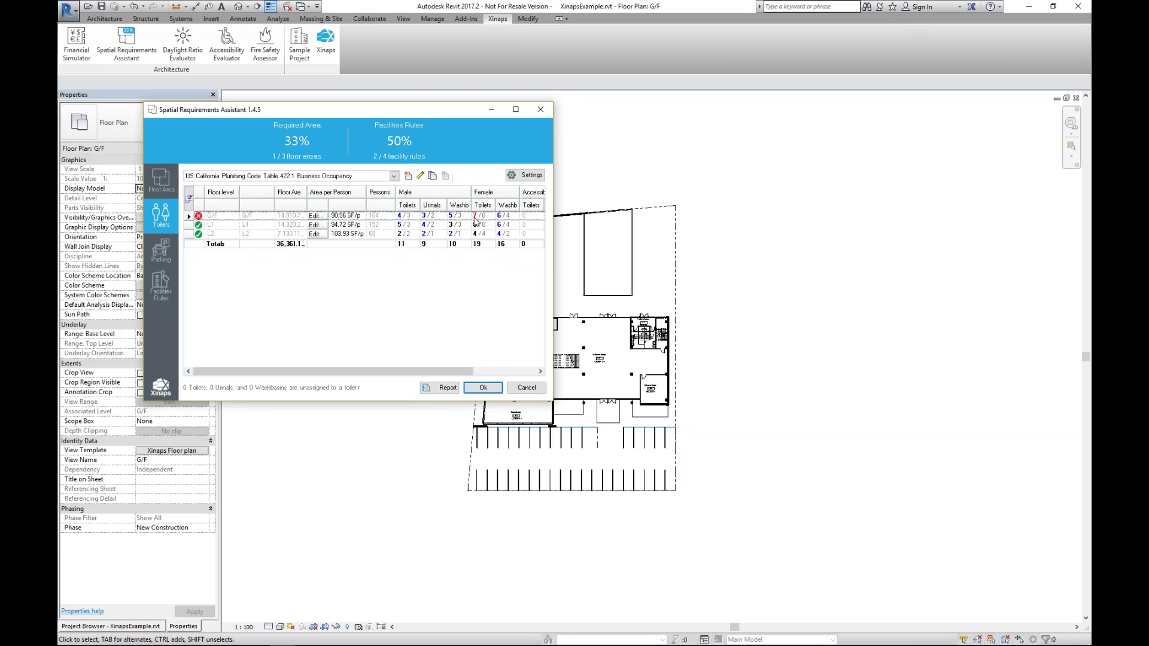
mouse_move(480, 220)
click(421, 177)
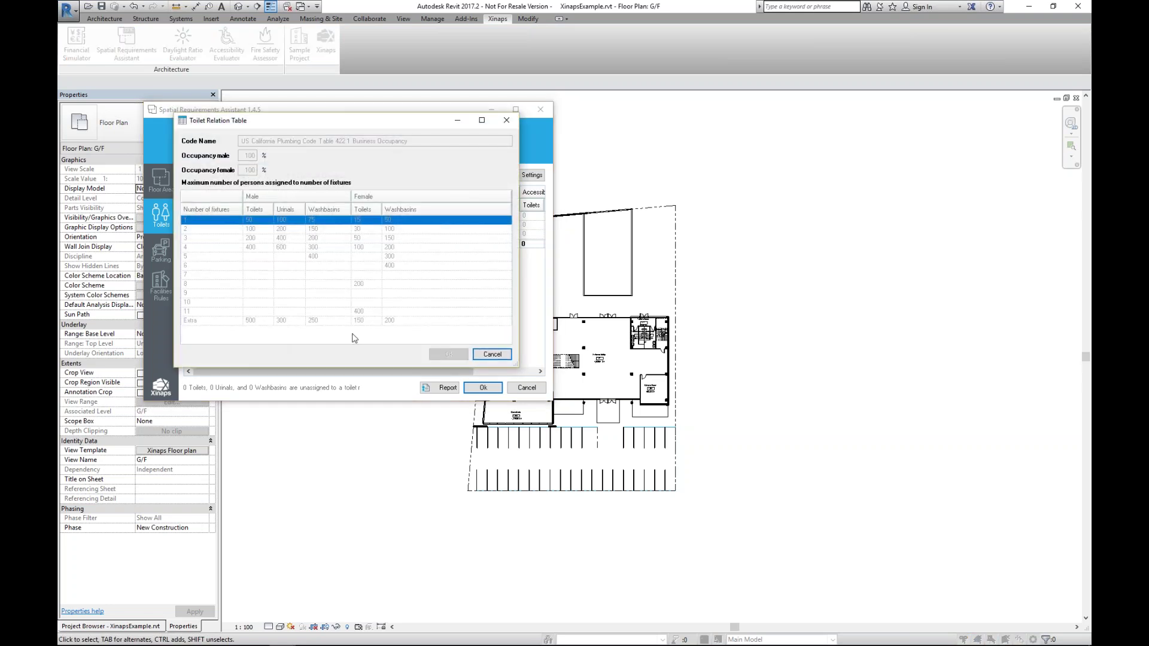
click(492, 355)
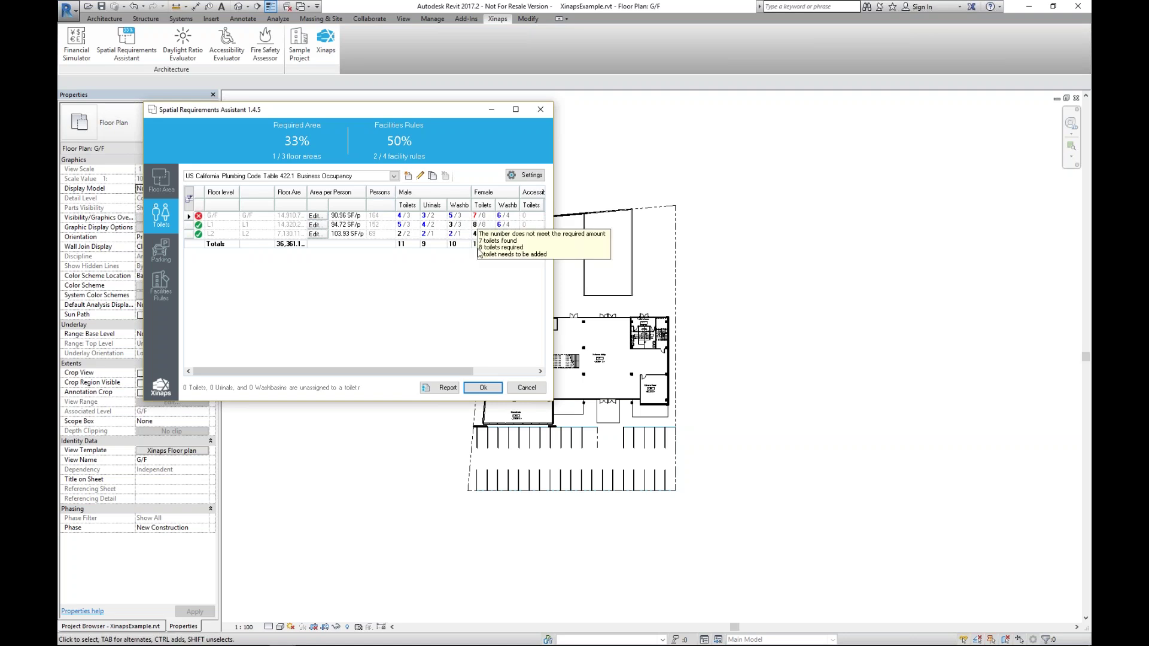
click(484, 388)
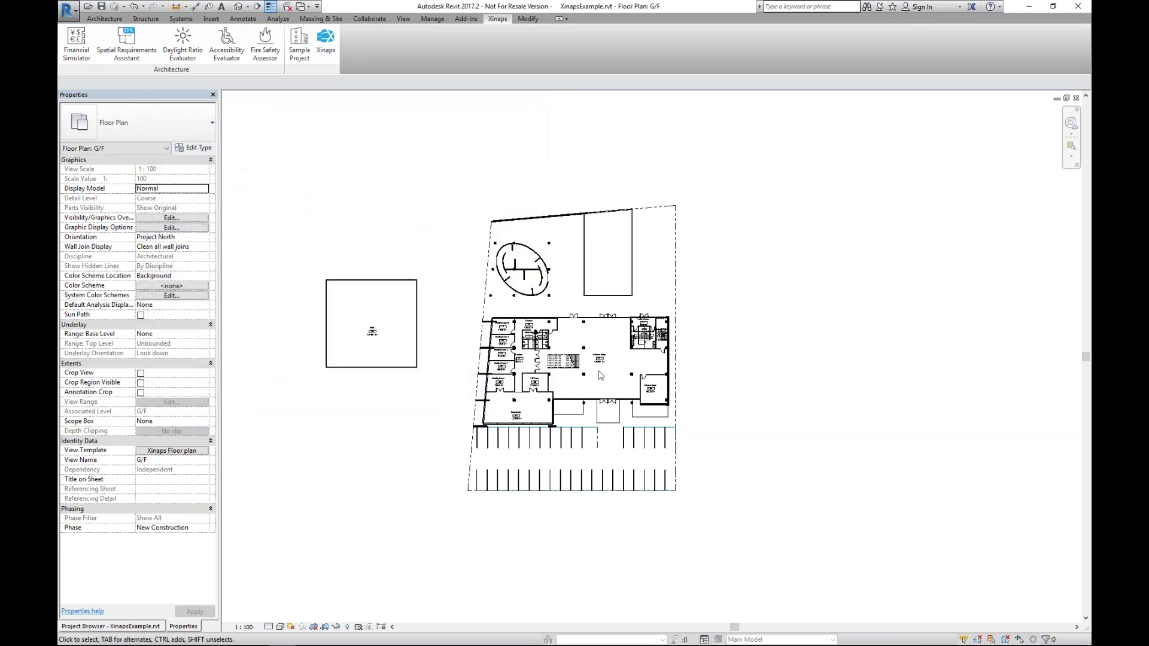
Copy the lowest wall-hung toilet in Toilets Female 1.16 into the empty cubicle below it.
scroll(536, 341, up, 6)
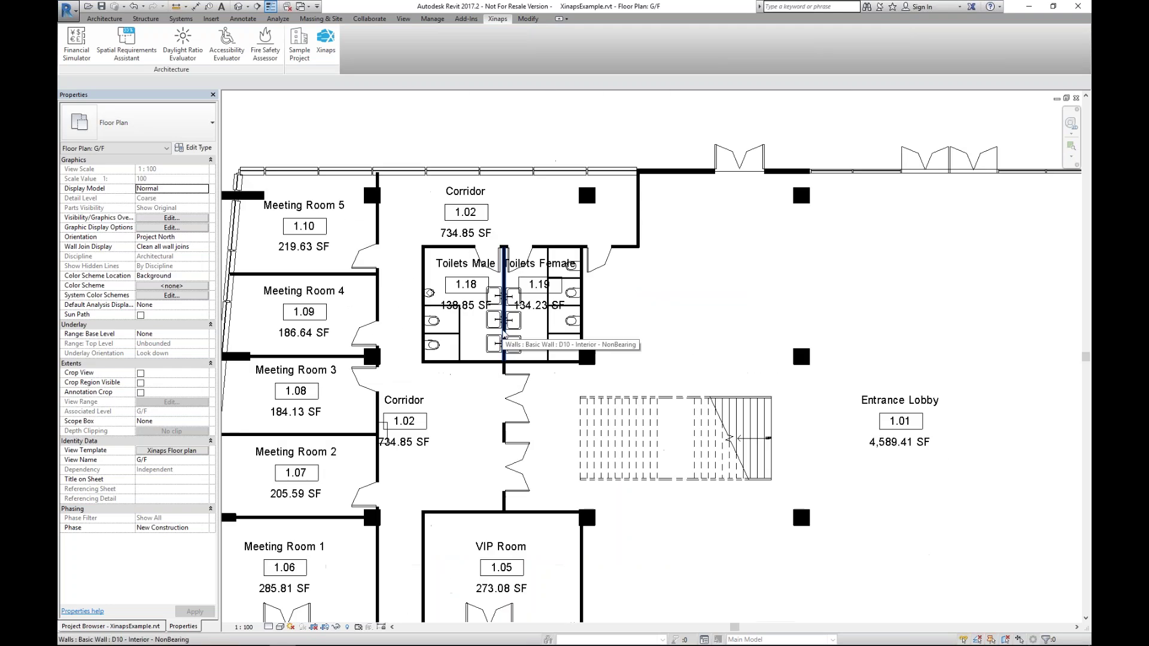
scroll(455, 359, down, 5)
scroll(739, 315, up, 8)
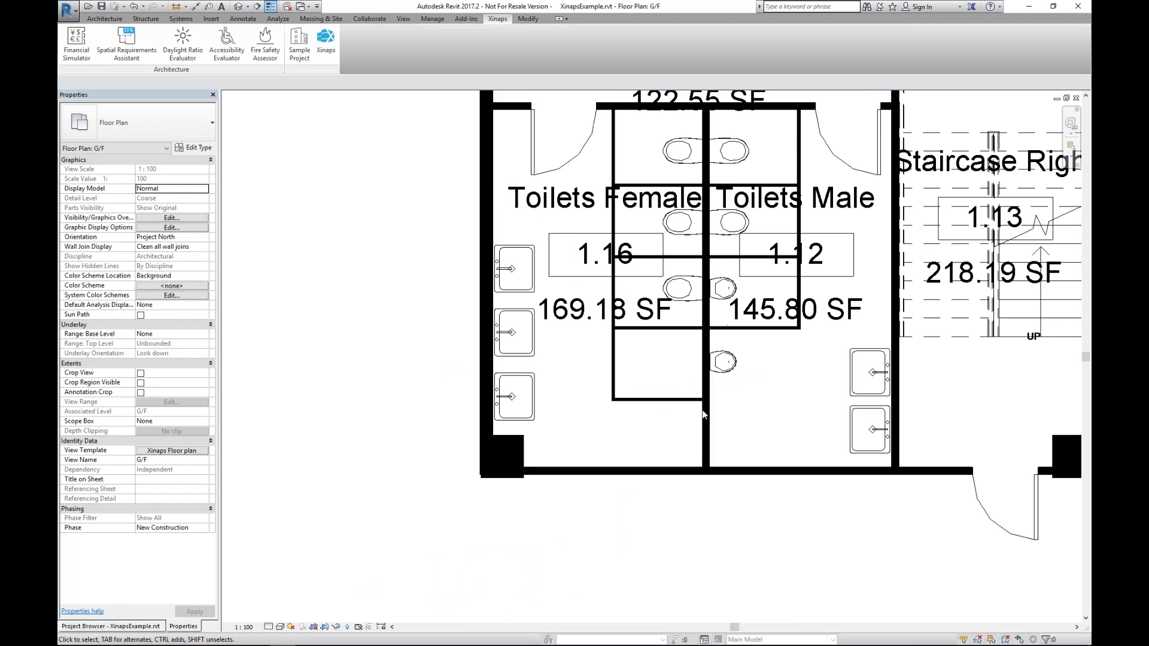
click(147, 627)
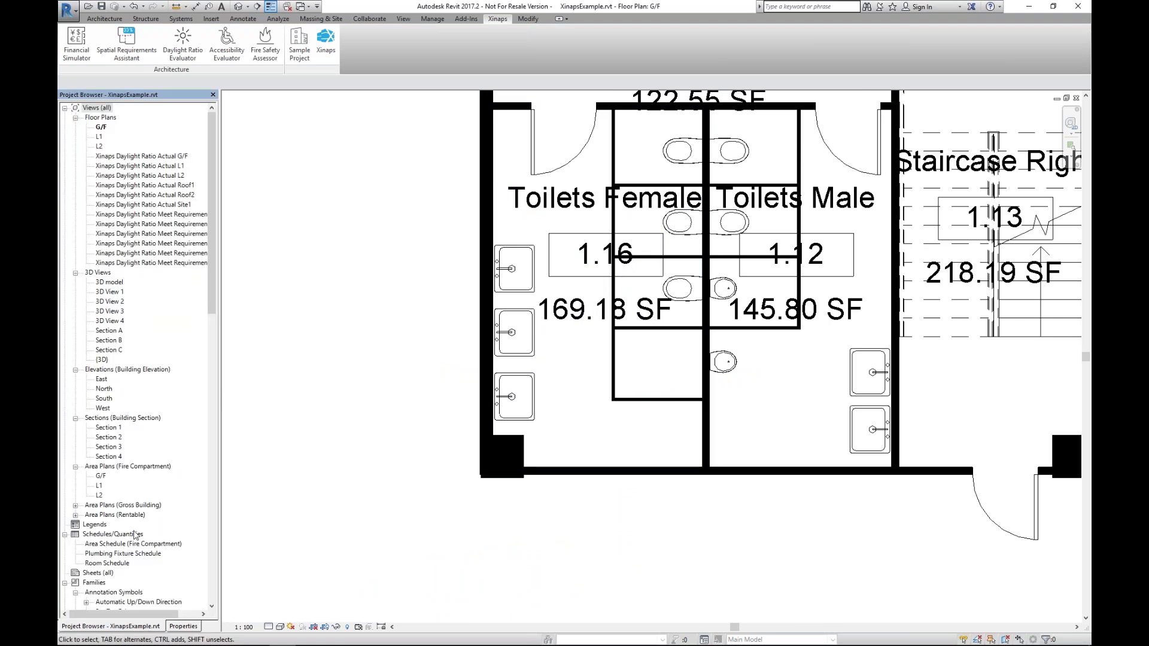
click(107, 19)
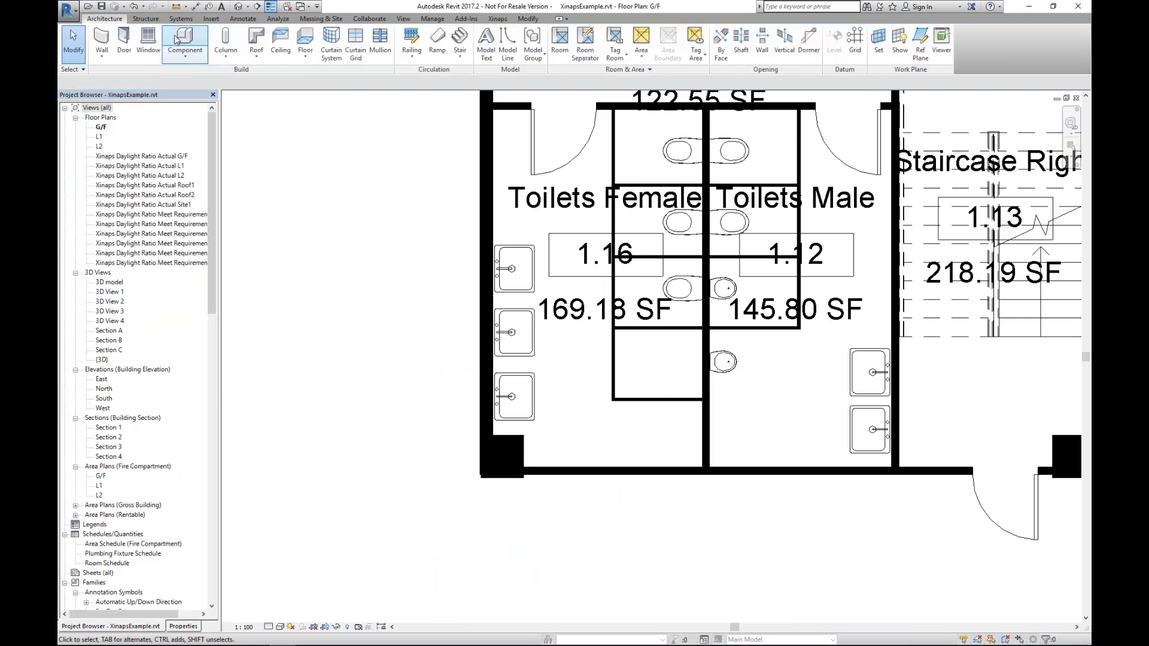
click(677, 289)
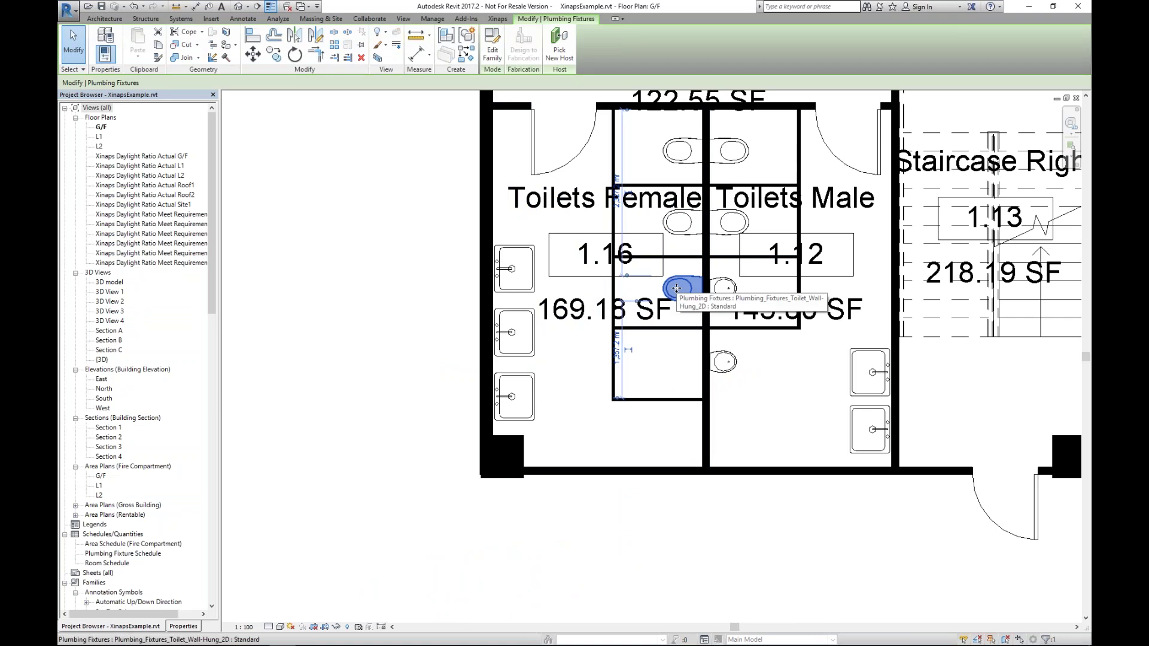
key(c)
key(o)
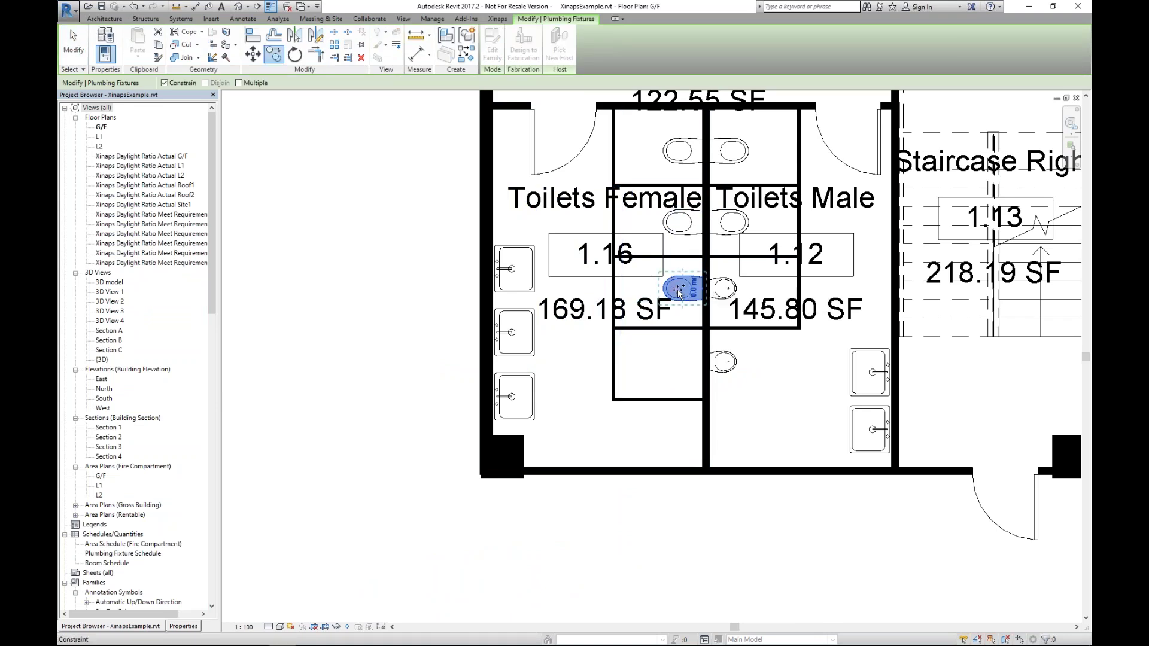
click(683, 368)
key(Escape)
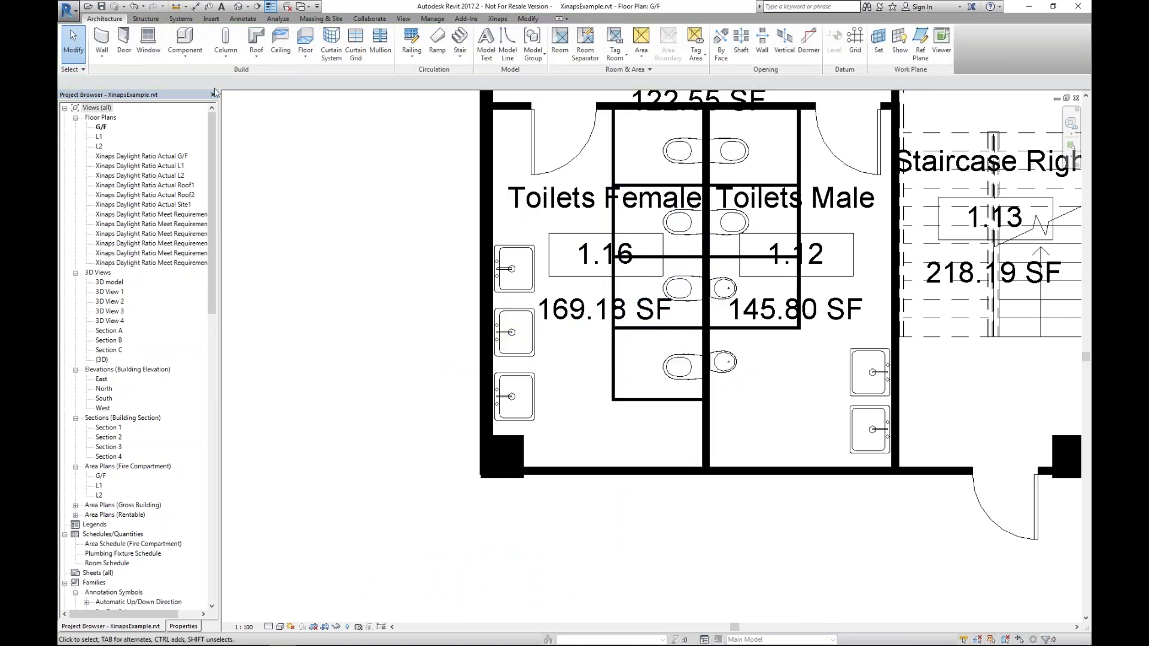
Recheck the toilet counts per level in the Spatial Requirements Assistant.
click(498, 18)
click(142, 52)
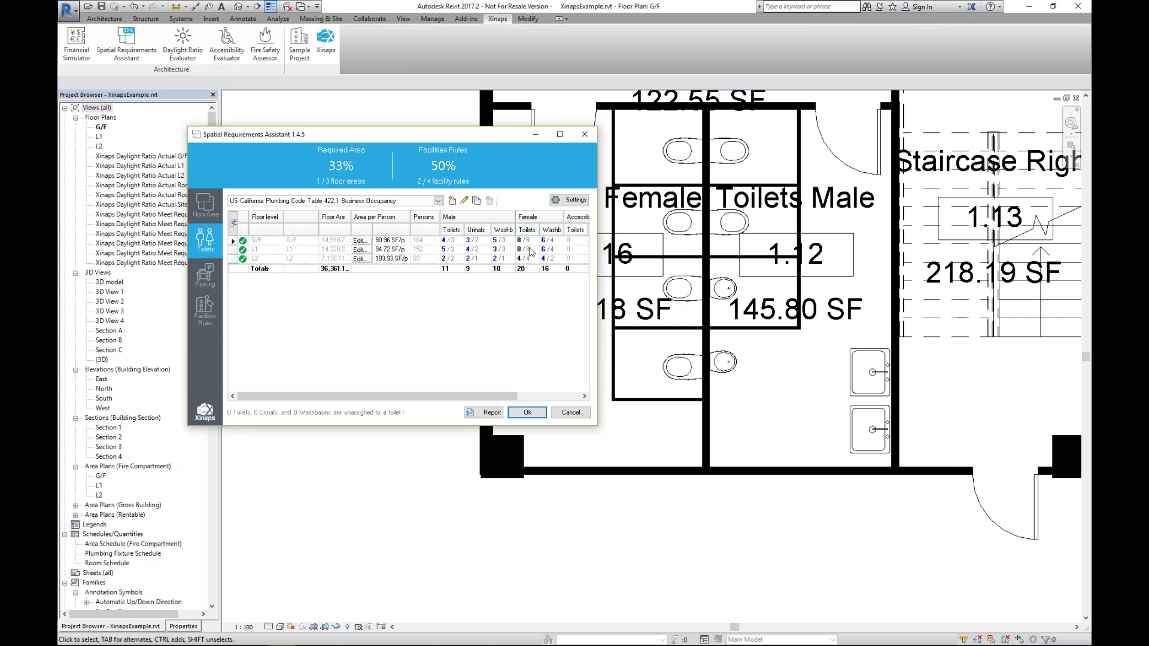
Try area-per-person values of 50, 80 and the predefined High density 107.64 SF/p for level G/F.
double_click(394, 240)
text(50)
key(Return)
mouse_move(514, 242)
click(410, 240)
text(80)
key(Return)
click(361, 240)
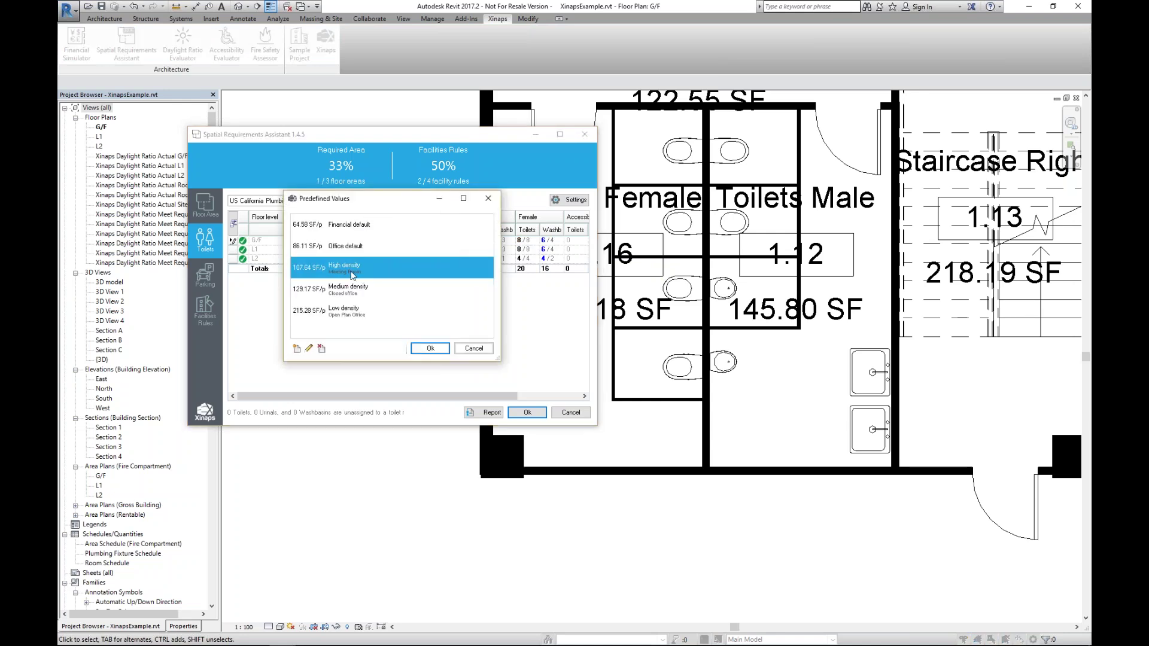
click(430, 349)
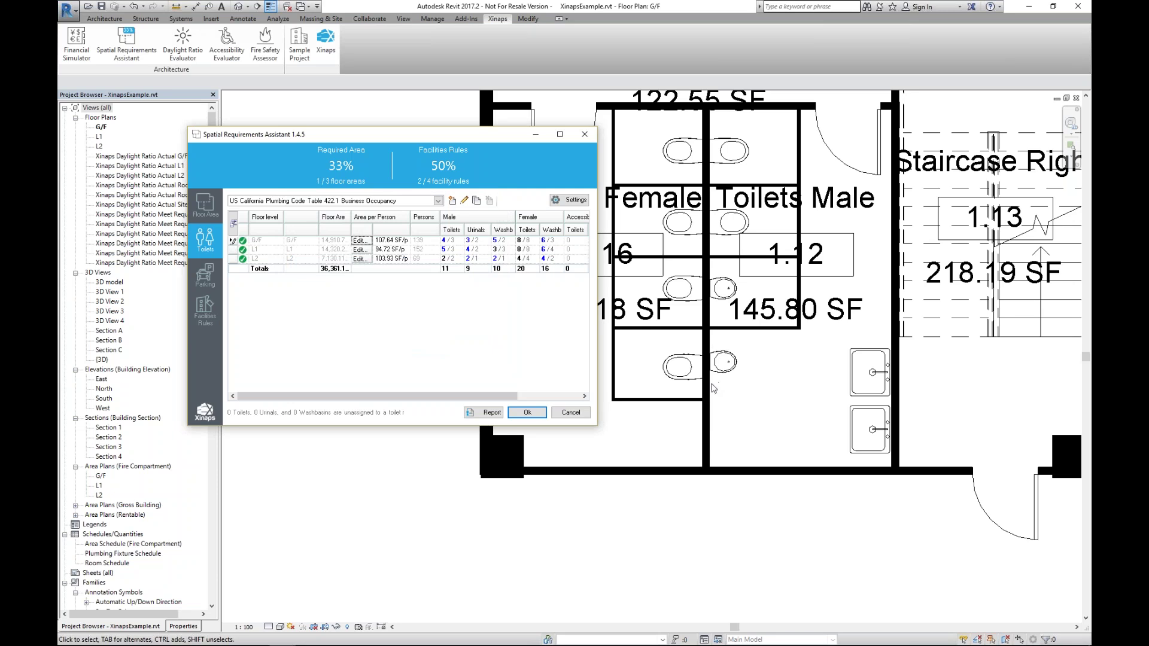
Review the toilet room names and the toilet, urinal and washbasin naming keywords in the assistant's settings, and leave without changes.
click(572, 202)
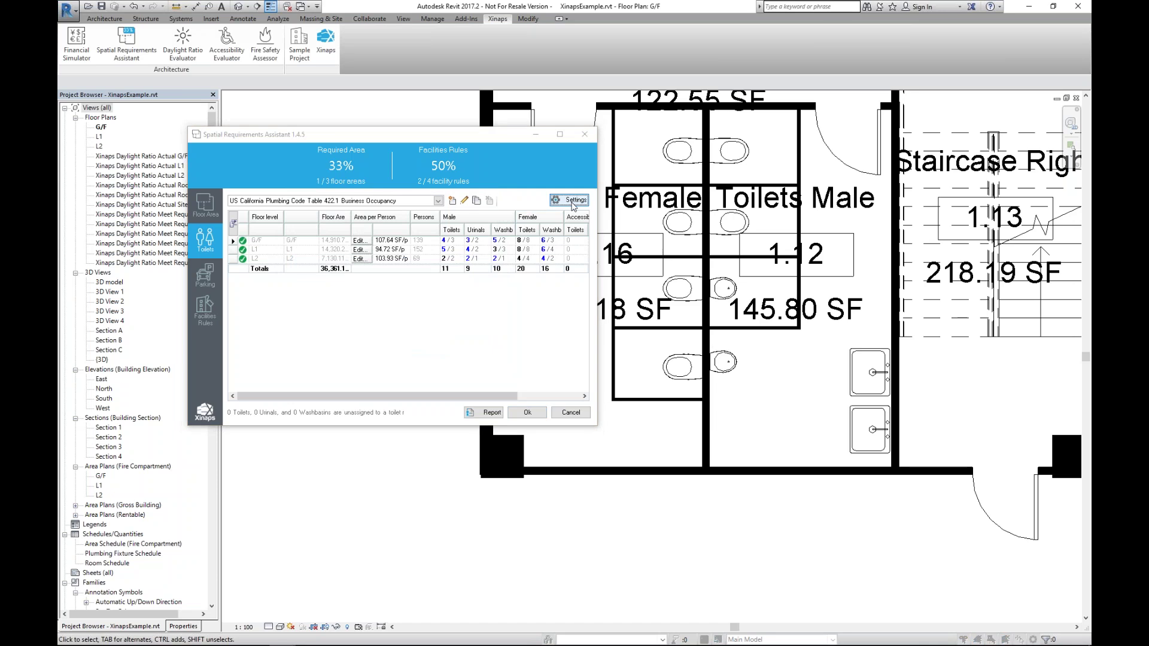
drag(659, 293, 528, 294)
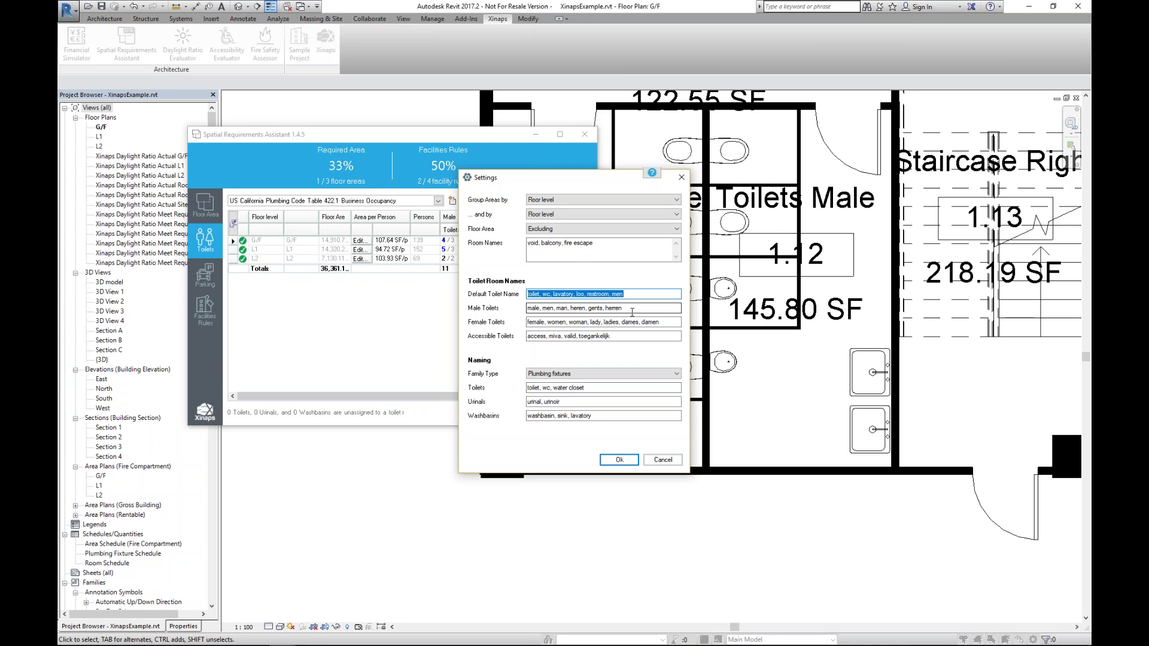
drag(586, 388, 528, 388)
click(567, 402)
drag(616, 415, 528, 415)
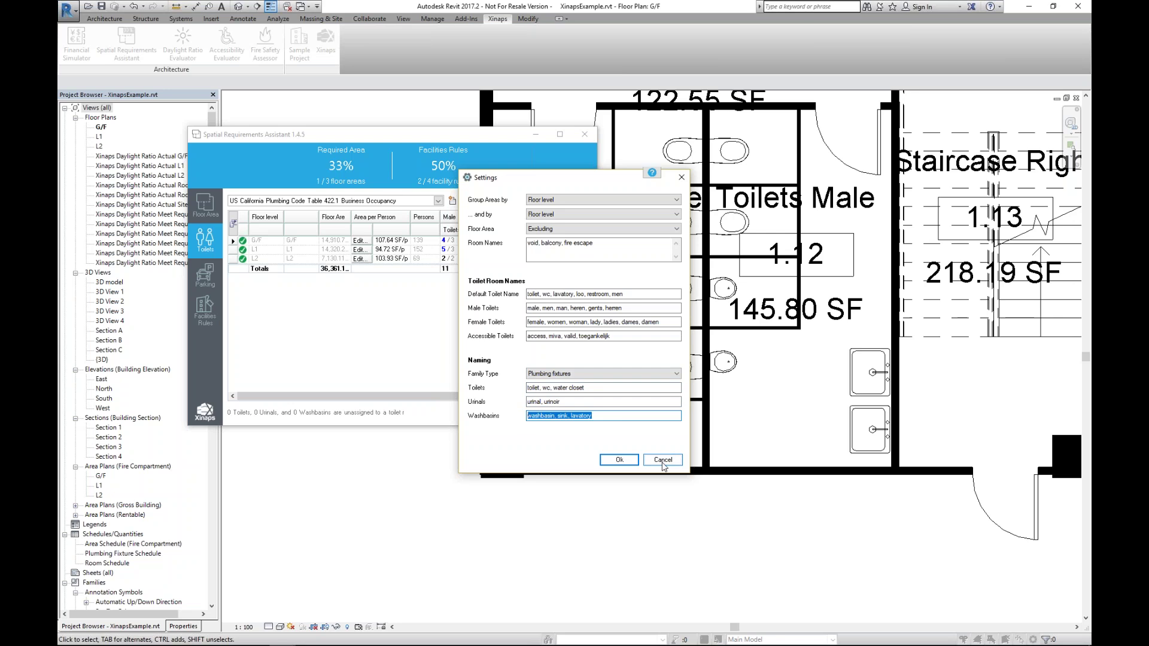
click(663, 461)
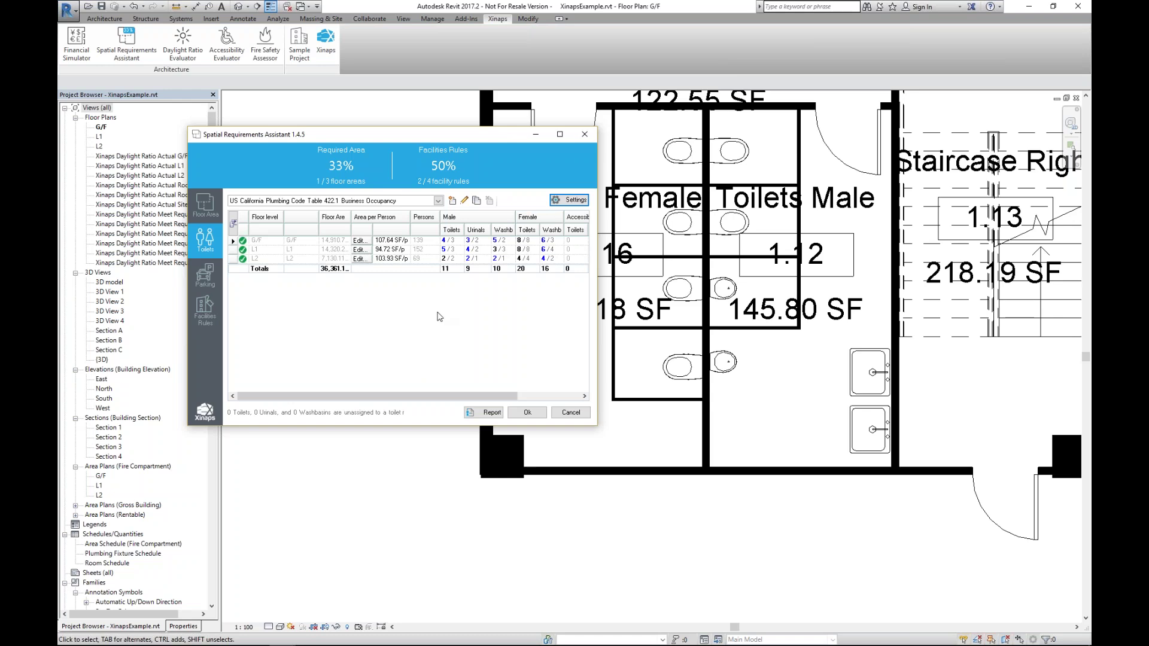
Compare the assistant's required parking spaces per type with the parking bays on the ground-floor plan.
click(203, 279)
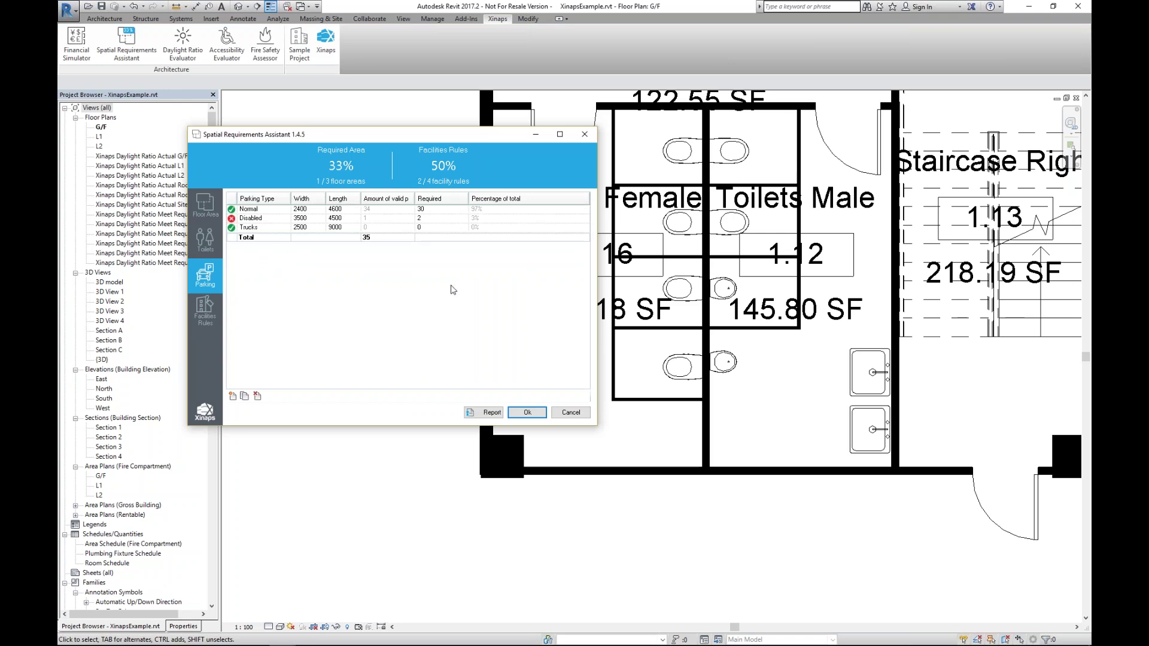
scroll(767, 367, down, 3)
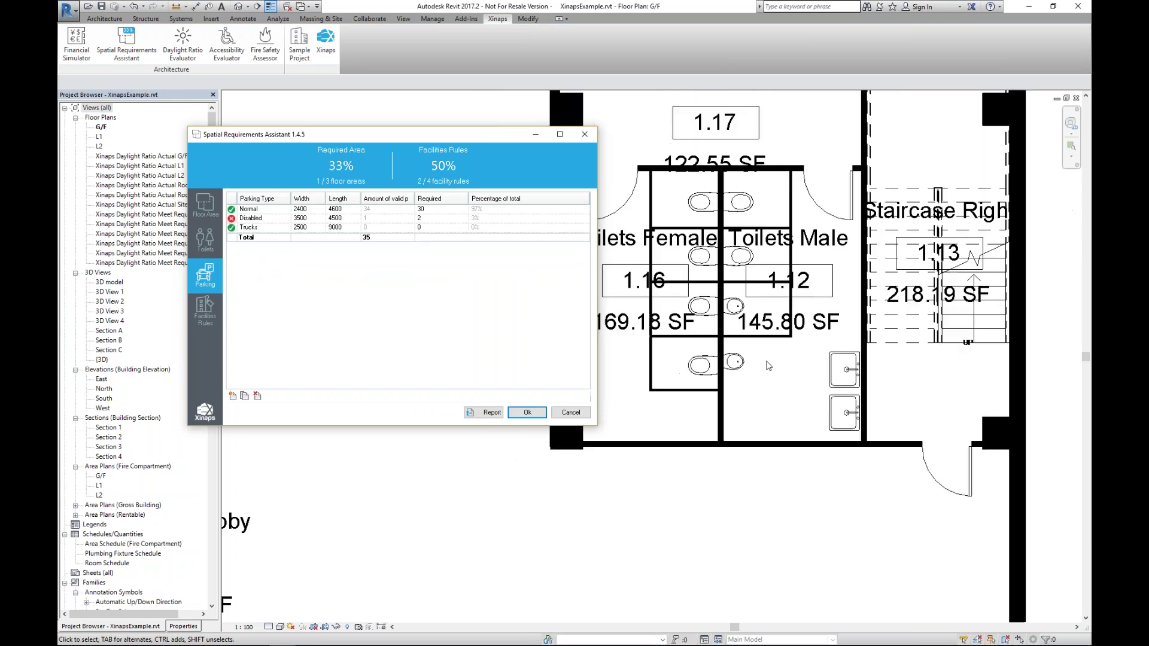
scroll(768, 367, down, 5)
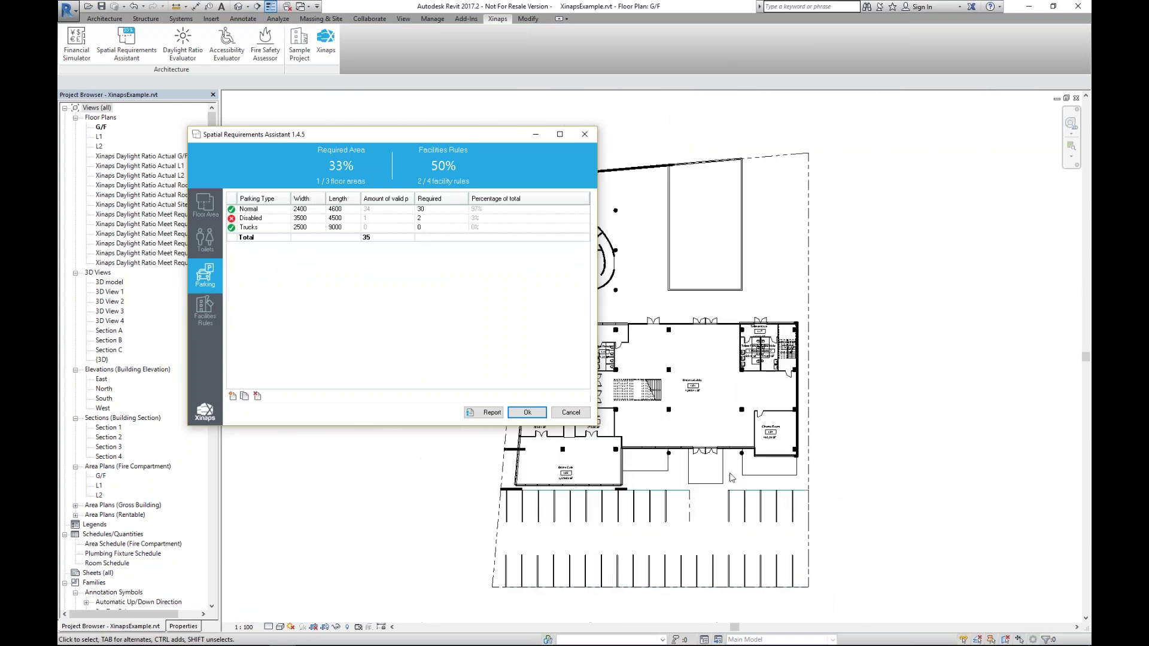
scroll(682, 604, up, 2)
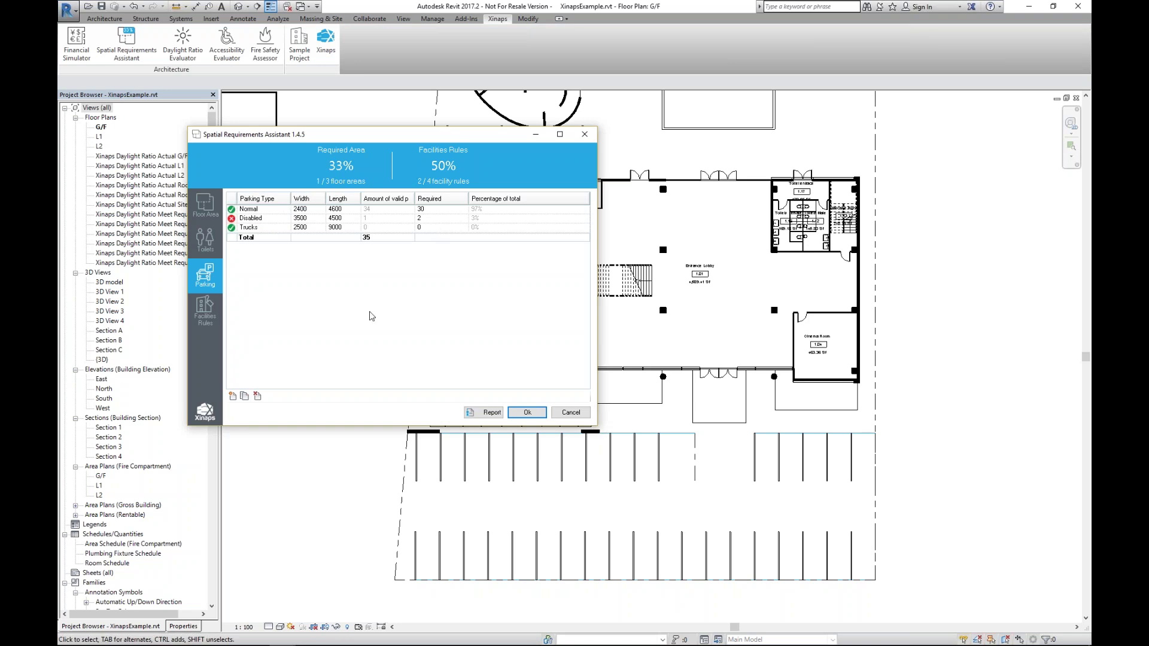
Review the facilities rules for fitness, office room, storage and toilets, and cancel out of the assistant.
click(215, 317)
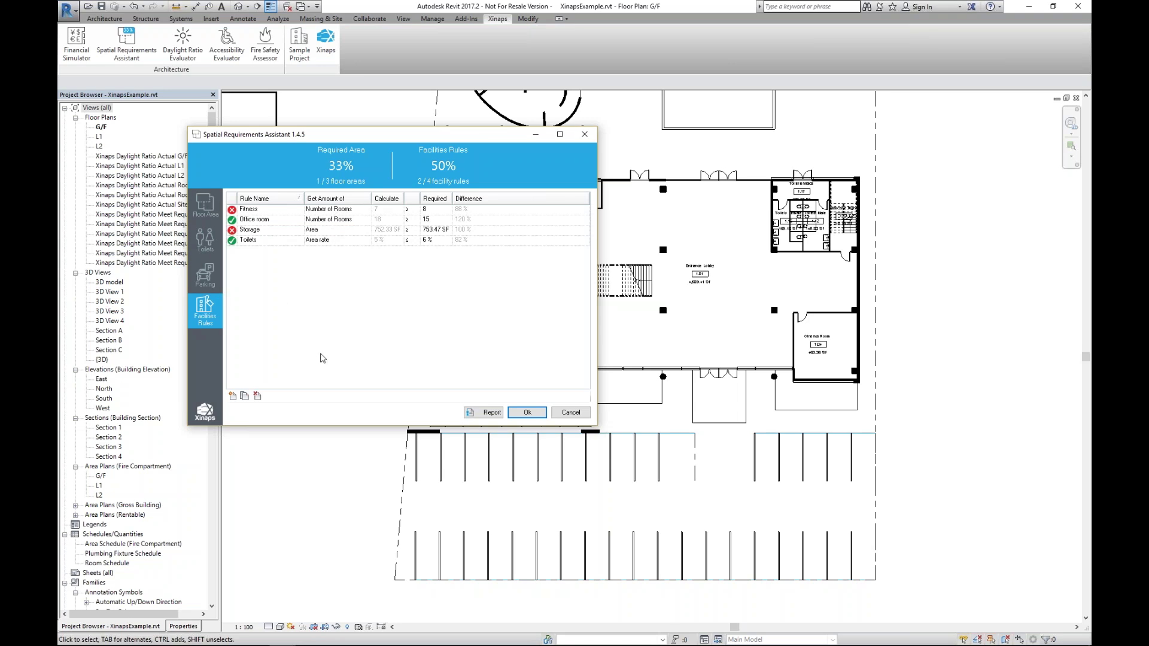
key(Escape)
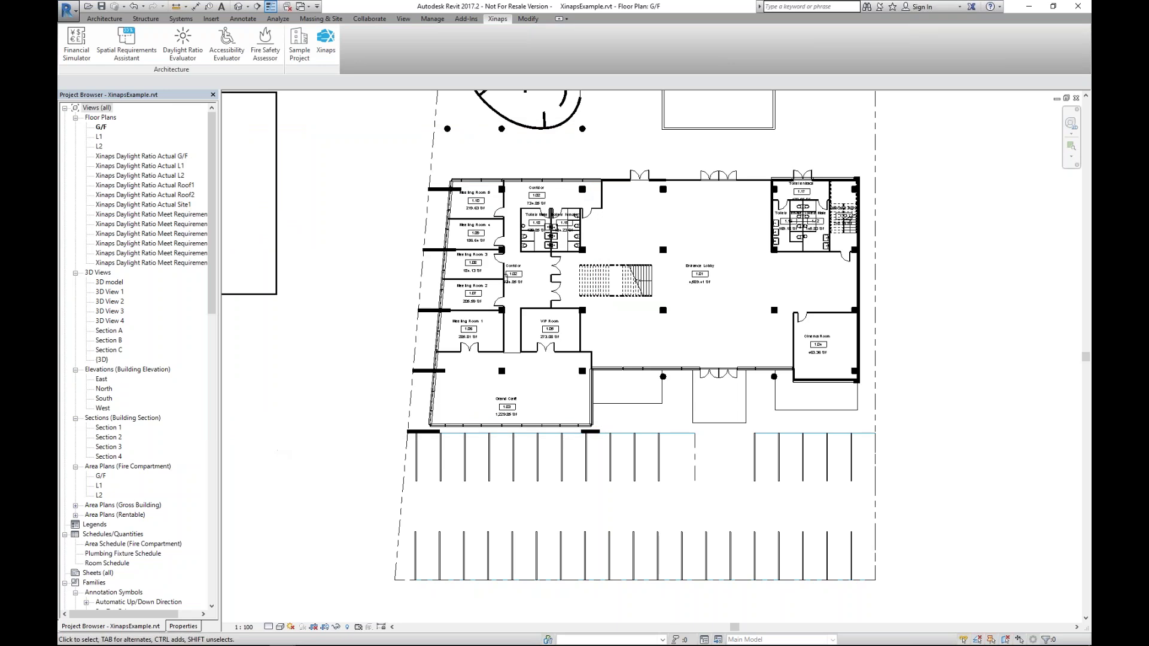
mouse_move(283, 636)
click(328, 591)
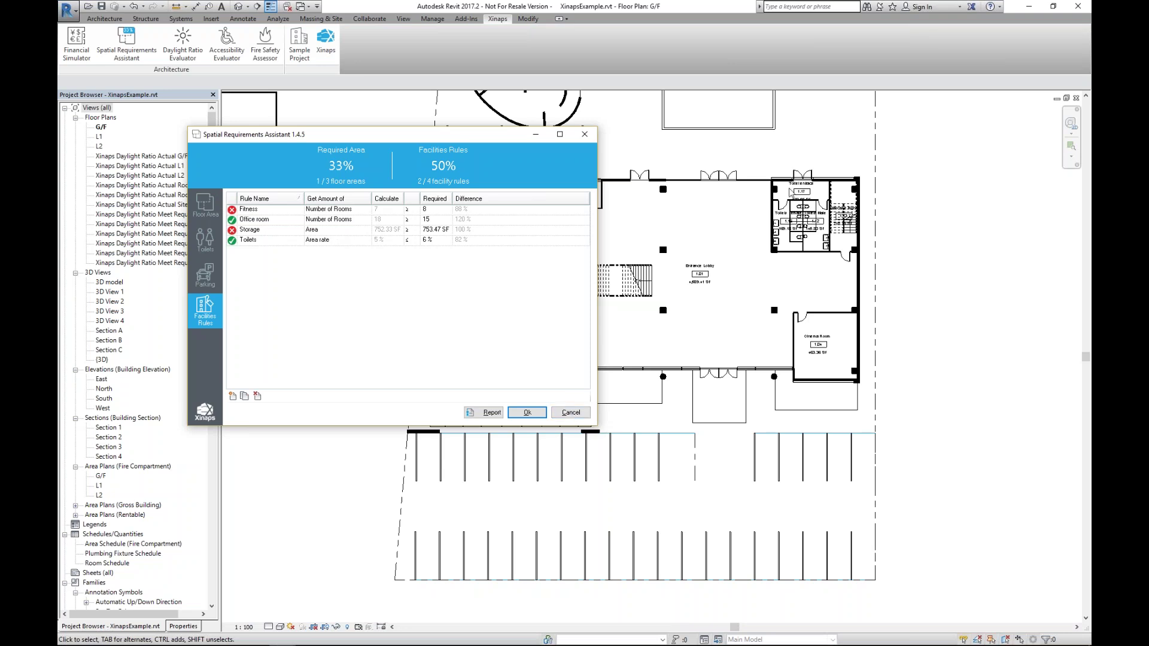
click(577, 415)
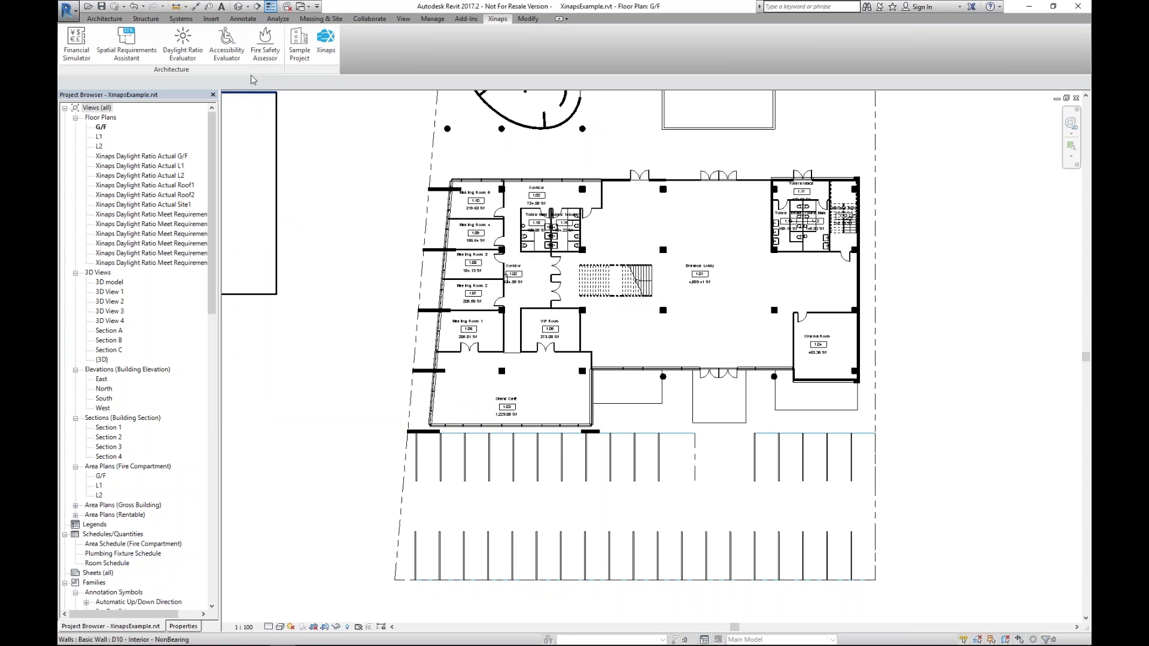
Review the window-to-floor, window-to-wall and windows tables in the Daylight Ratio Evaluator, ending on the window-to-floor ratios.
click(172, 50)
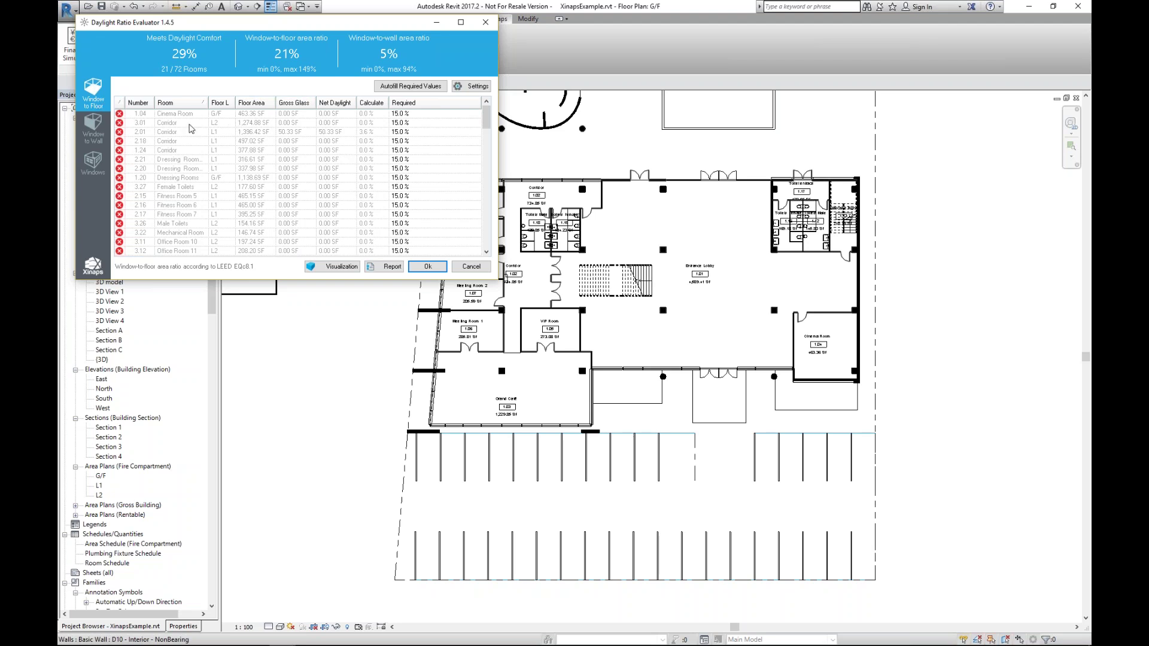
click(96, 127)
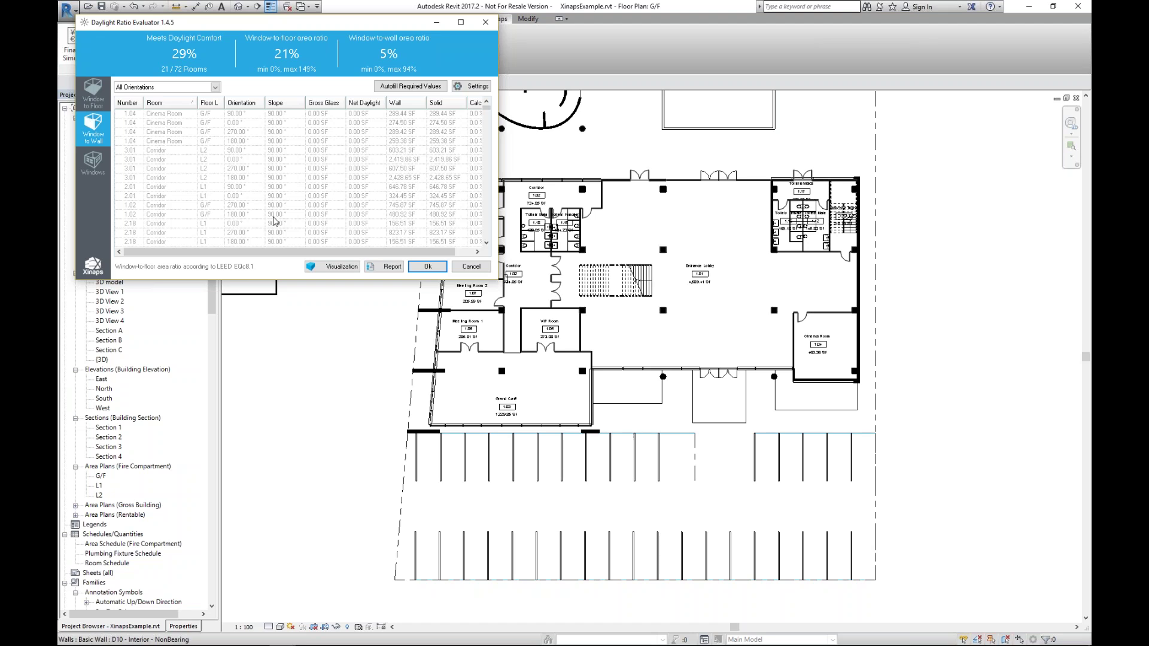
click(93, 162)
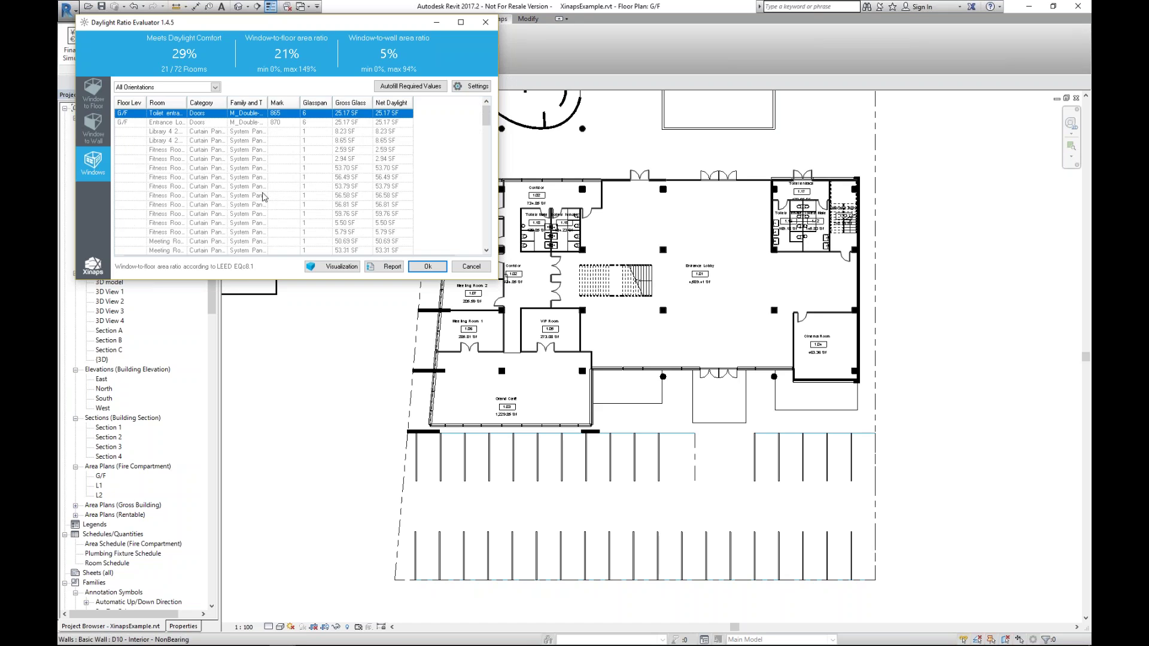
click(98, 133)
click(88, 107)
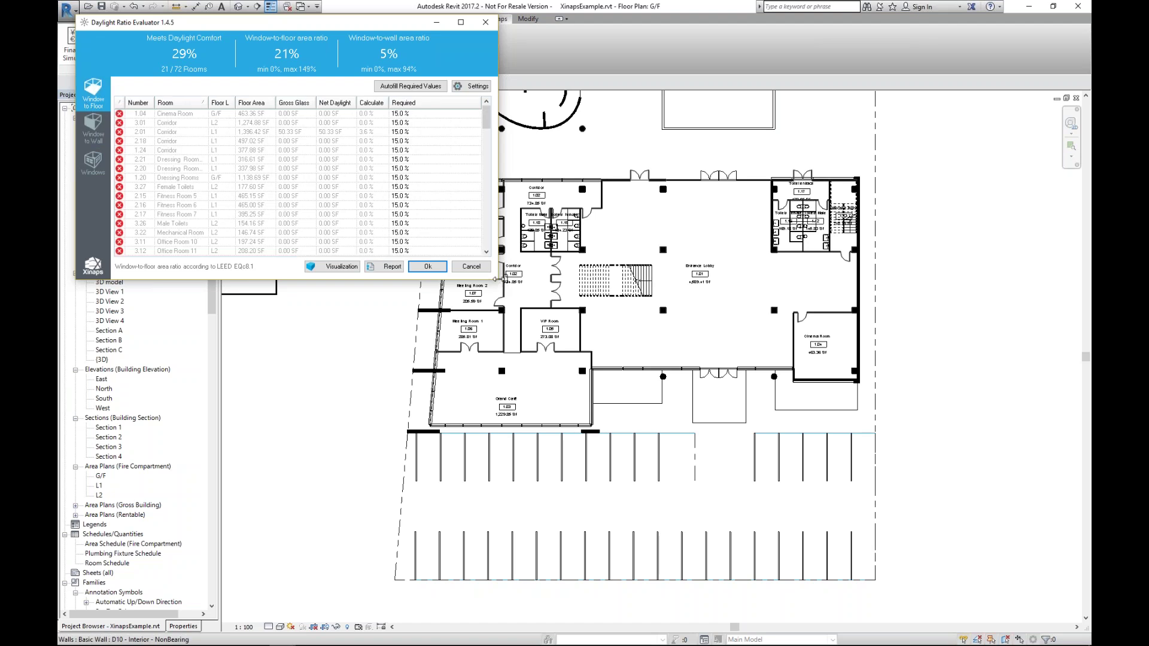
Enlarge the evaluator and review its calculation basis, glazing and spandrel material names and daylight start height settings, leaving without changes.
drag(497, 279, 442, 344)
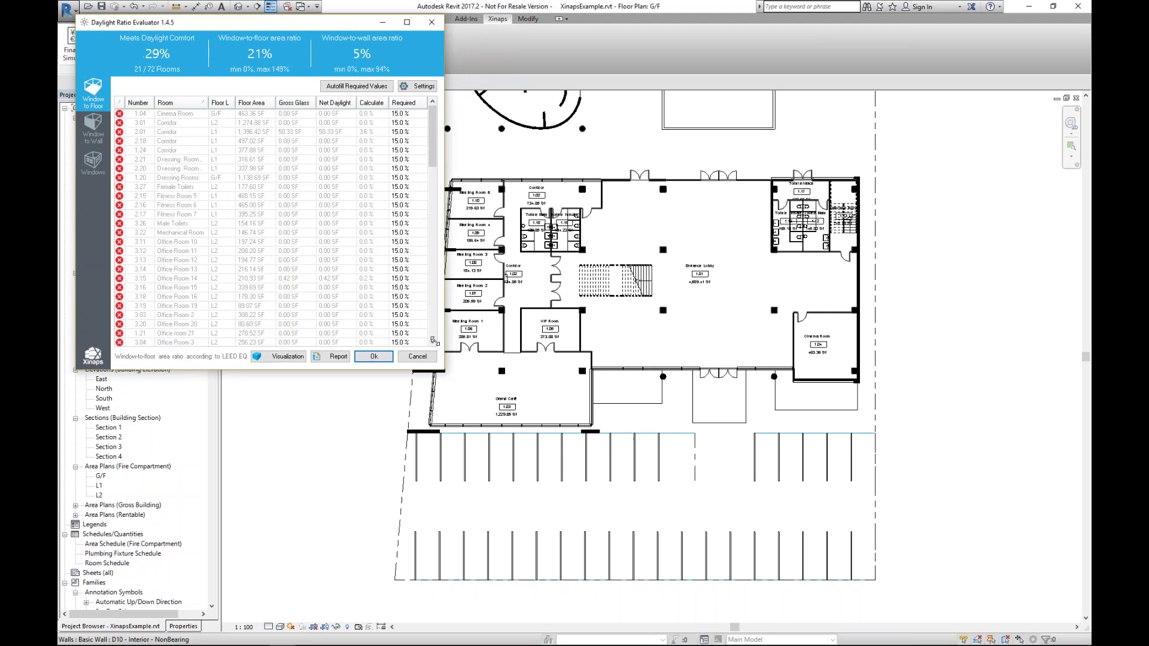
click(418, 86)
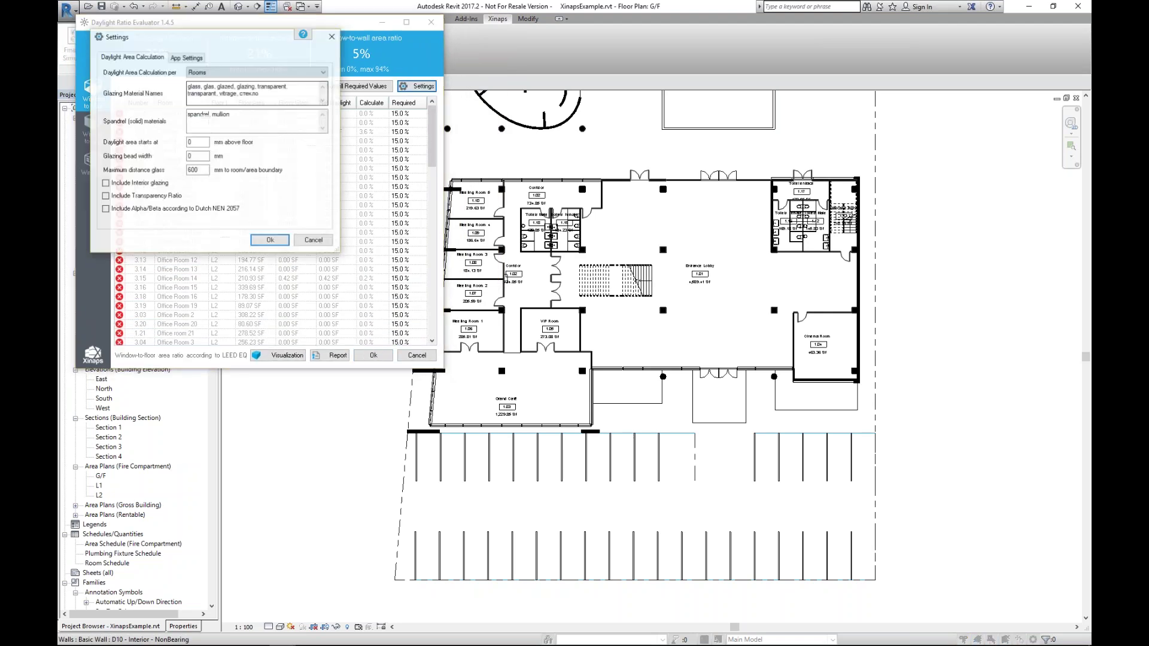
click(219, 72)
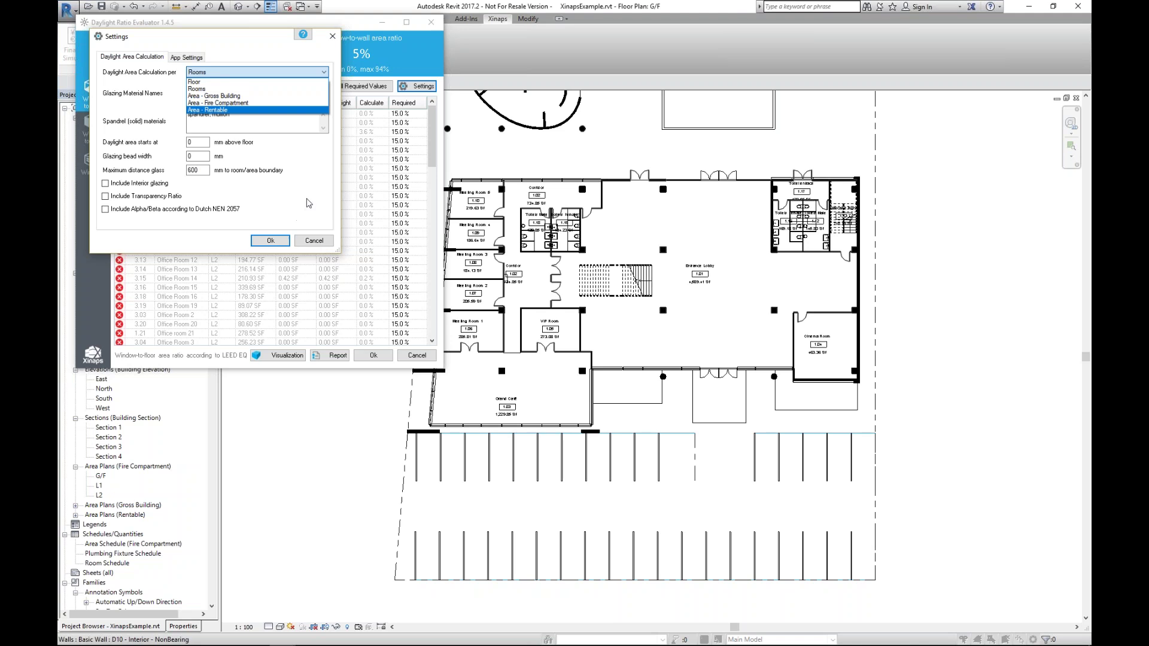
click(323, 169)
drag(263, 94, 249, 117)
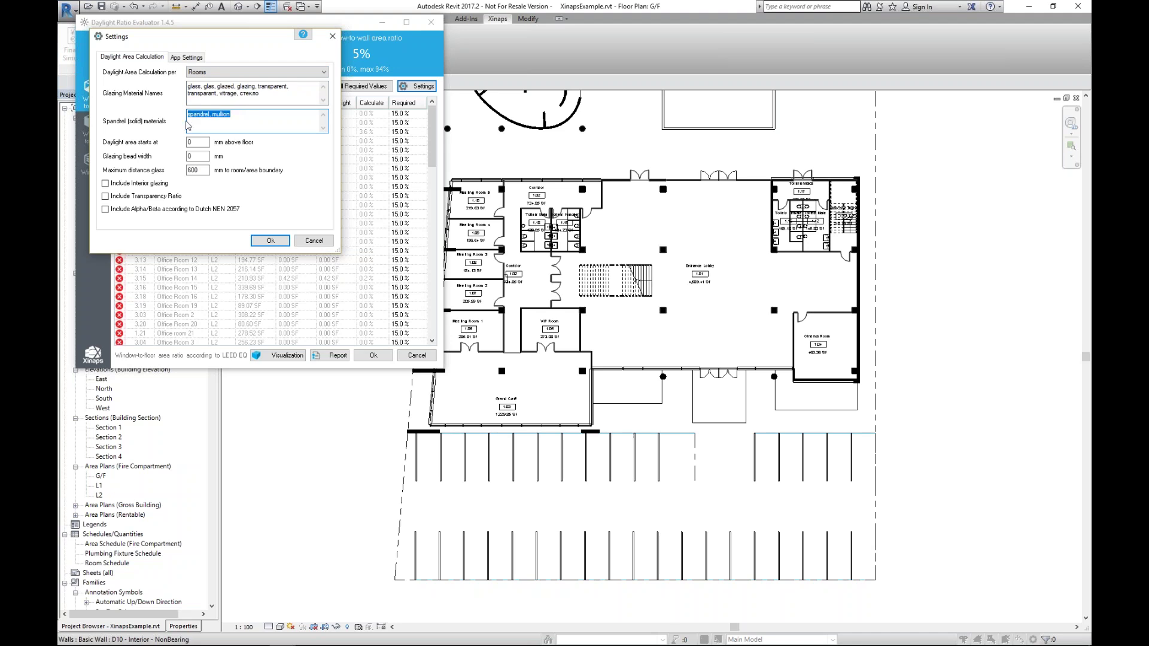
click(242, 113)
double_click(196, 113)
click(240, 118)
drag(254, 116, 174, 116)
drag(202, 144, 179, 139)
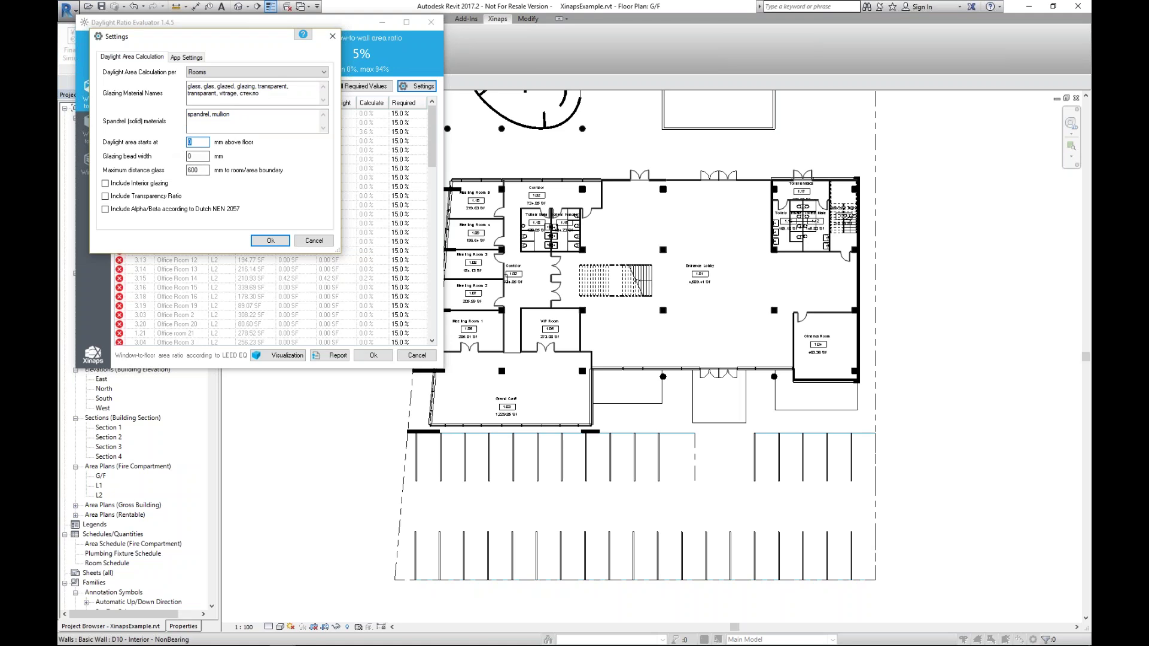
click(308, 243)
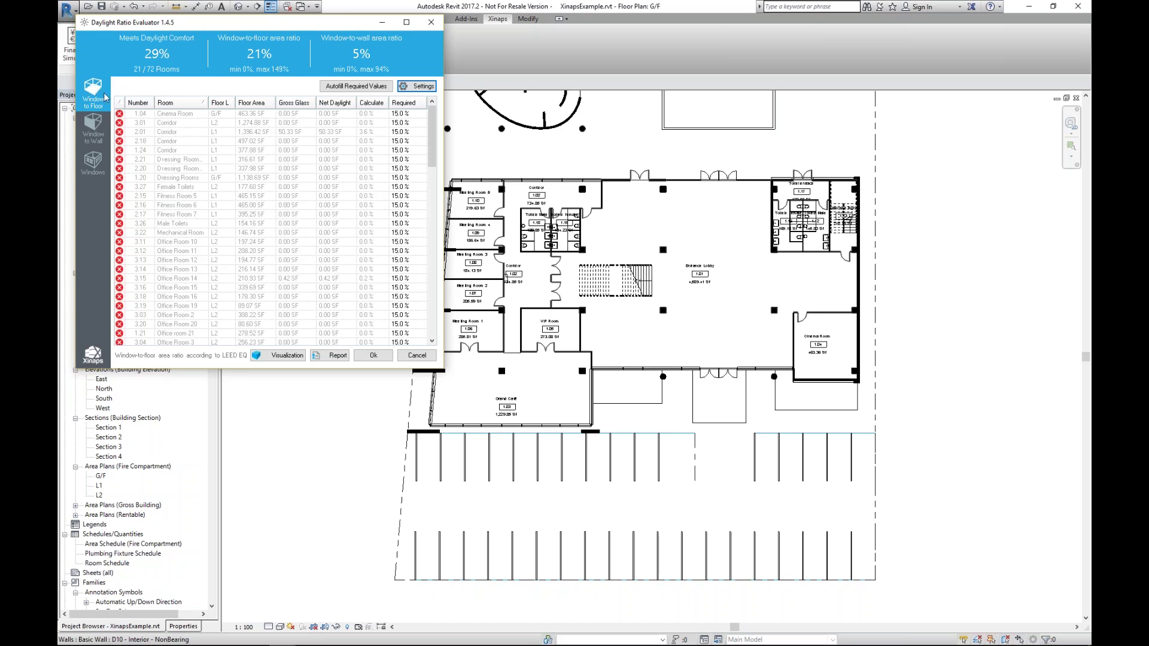
Filter the window-to-wall ratios to North Façade (0°) and look through the listed rooms to the end.
click(181, 169)
click(103, 128)
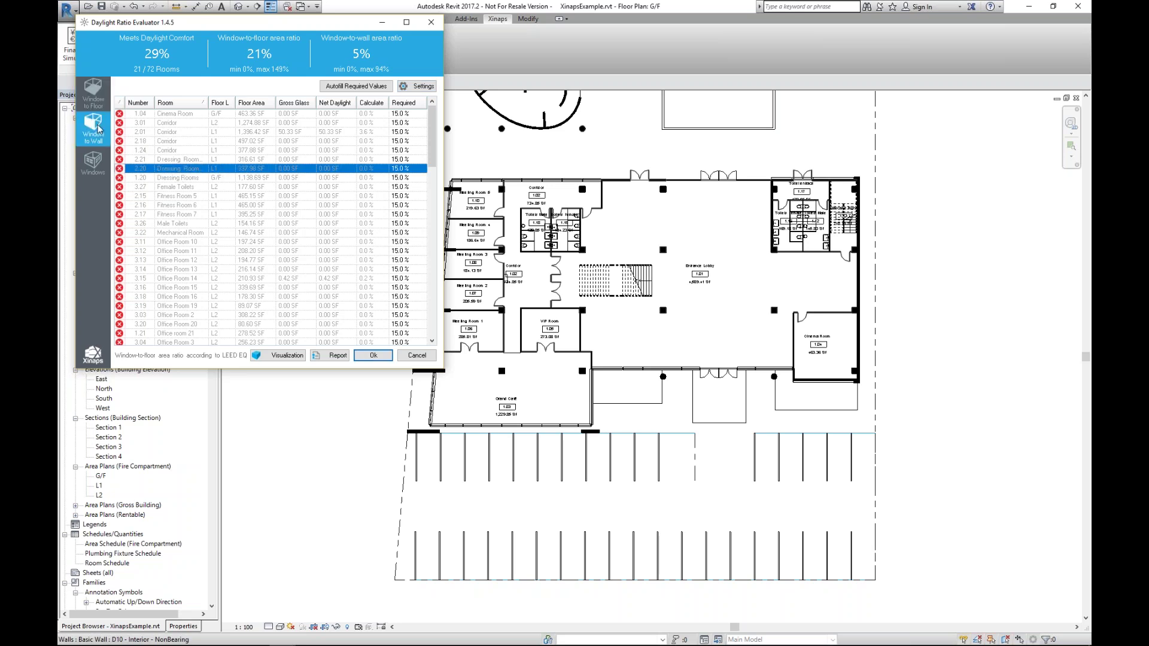
click(155, 88)
scroll(153, 98, up, 8)
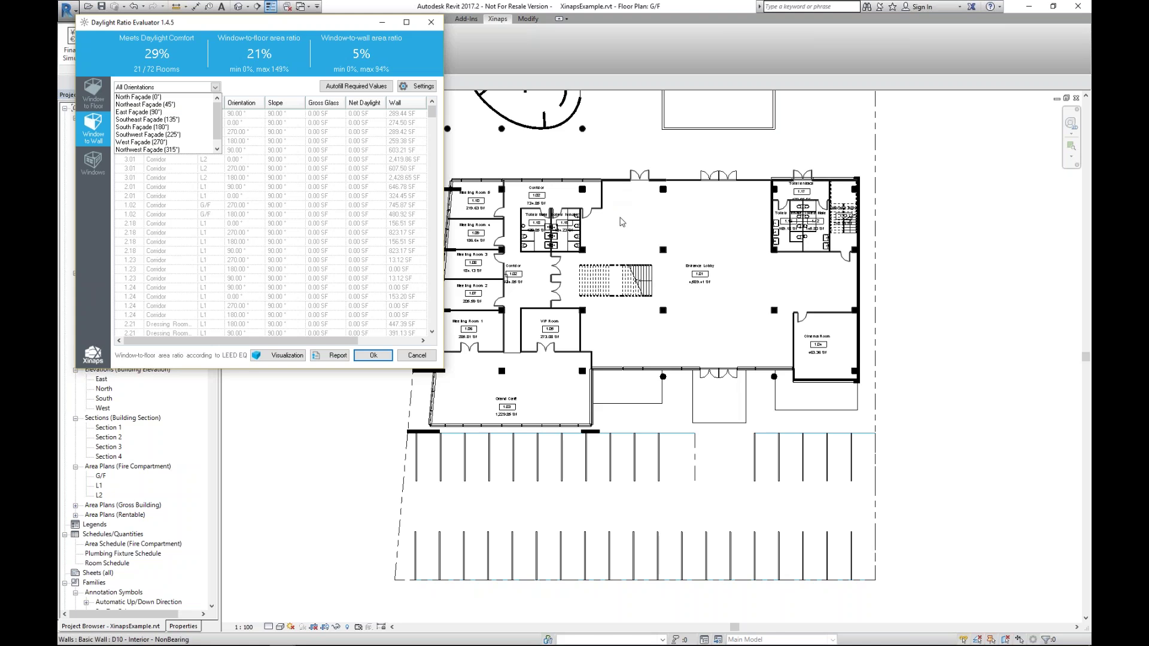
click(173, 97)
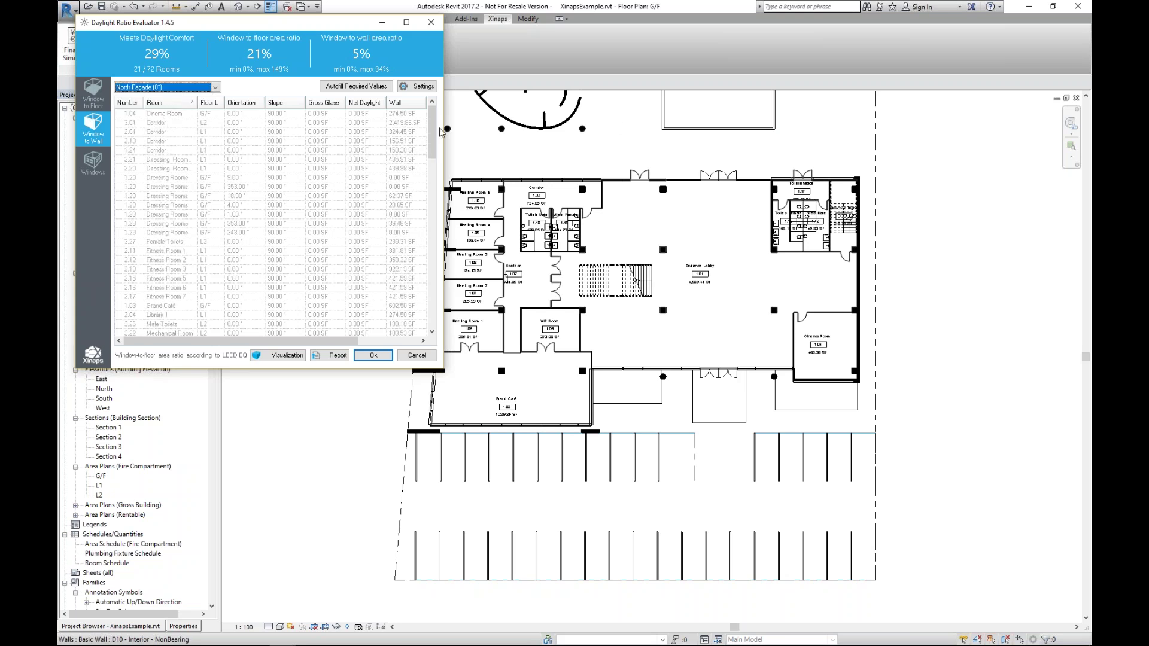
drag(433, 125, 431, 321)
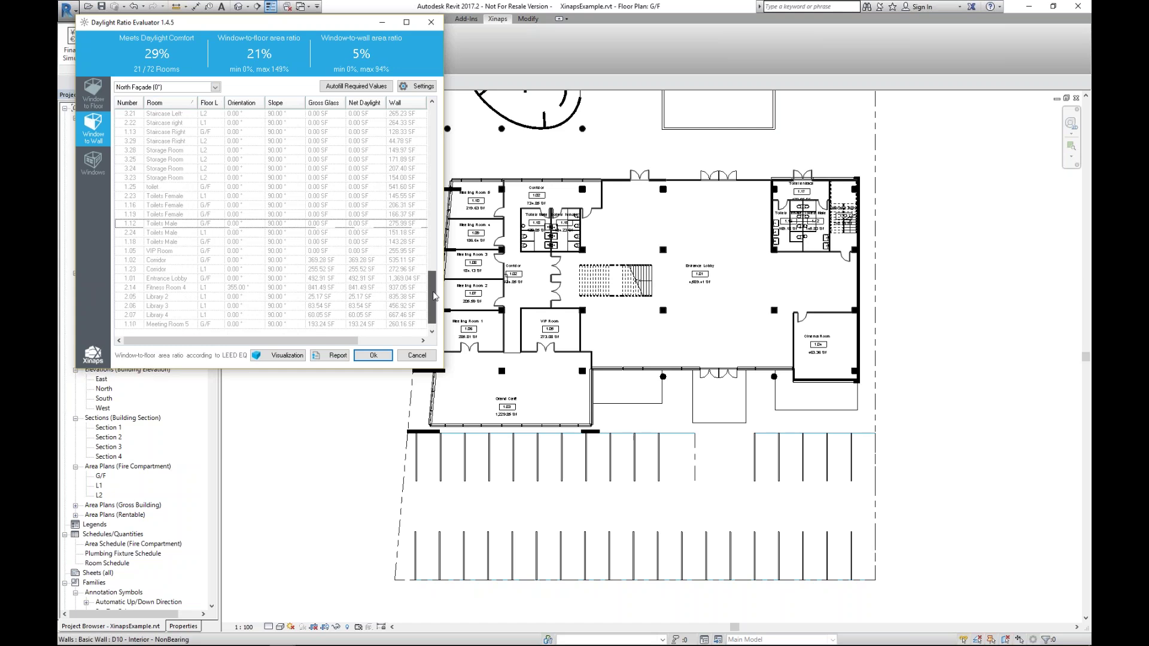
Highlight the Entrance Lobby from the north façade list in the model.
click(180, 306)
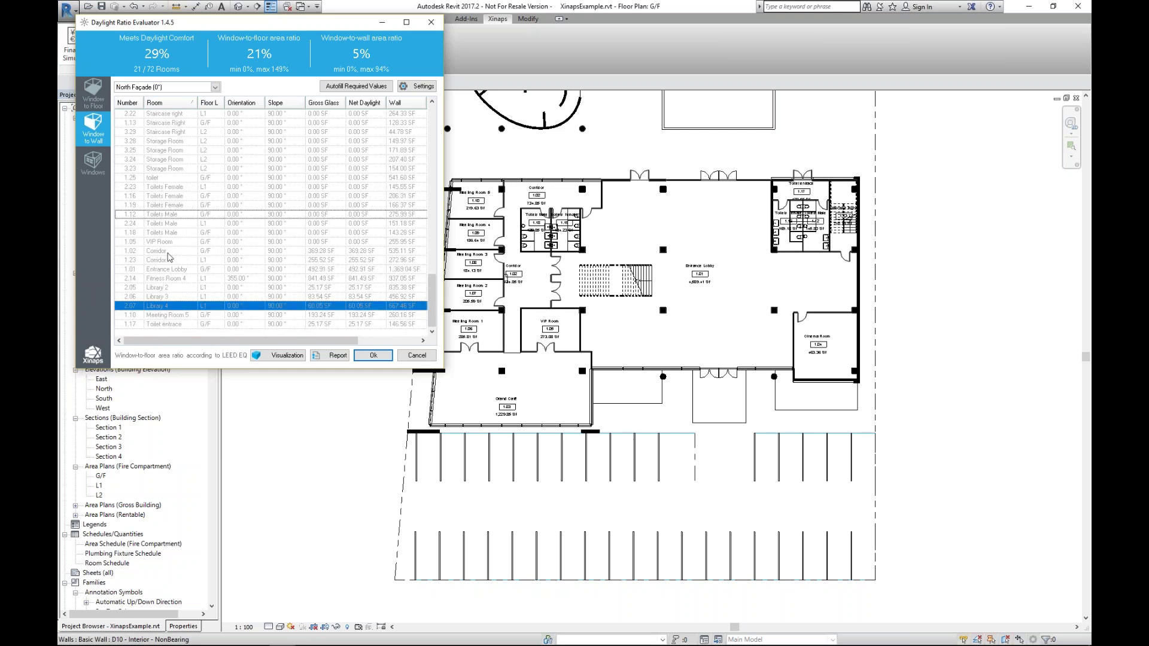
click(168, 253)
right_click(322, 257)
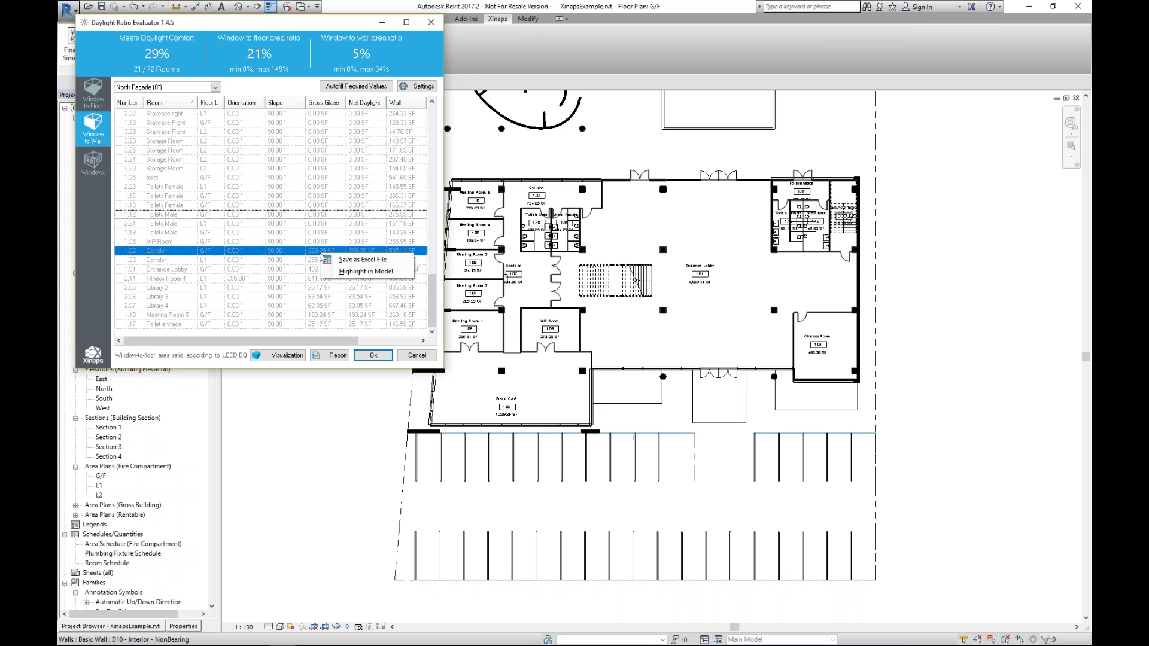
click(196, 271)
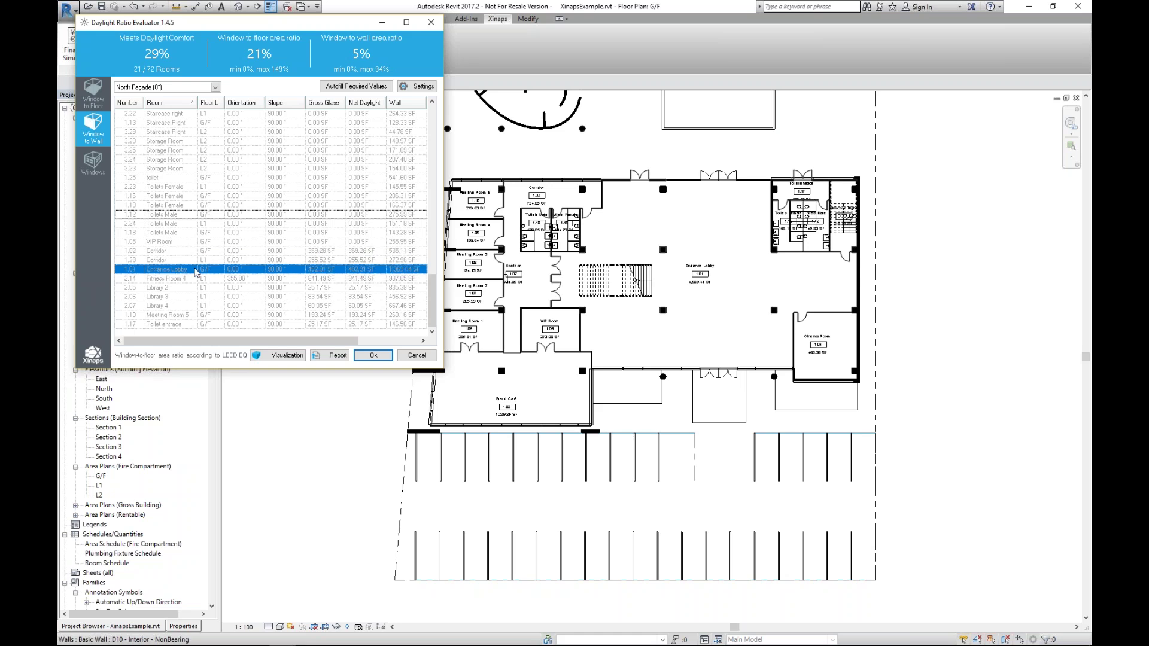
right_click(192, 273)
click(263, 292)
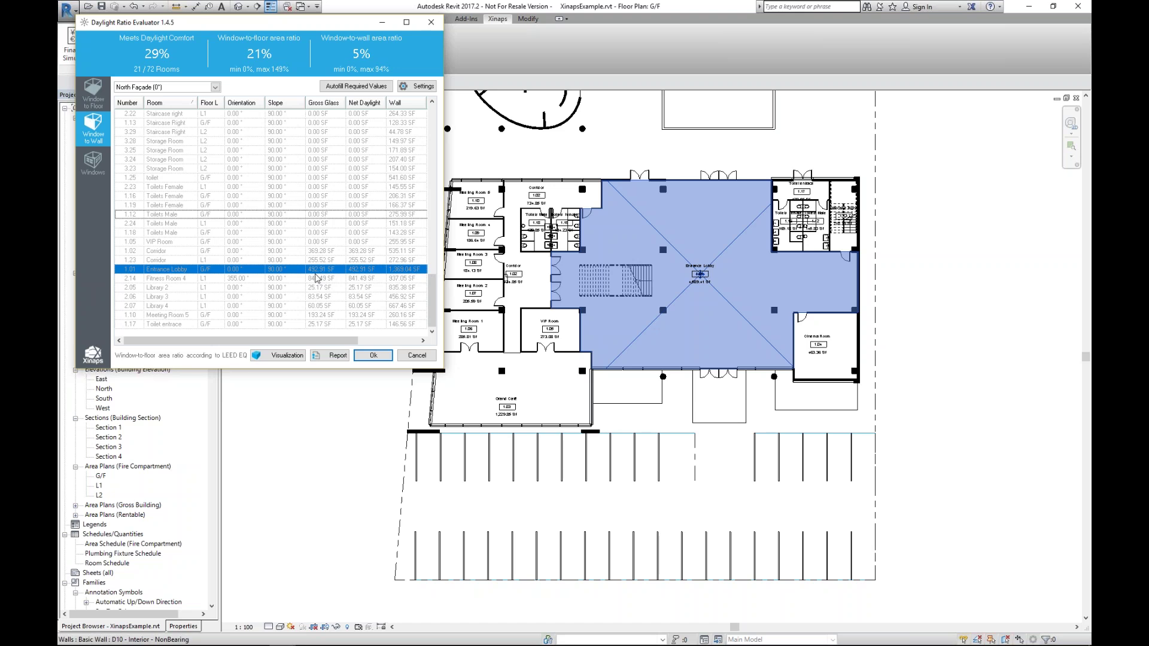
Examine the curtain walls, panels and doors in the windows table, widening the Family and Type column to read the names.
click(88, 162)
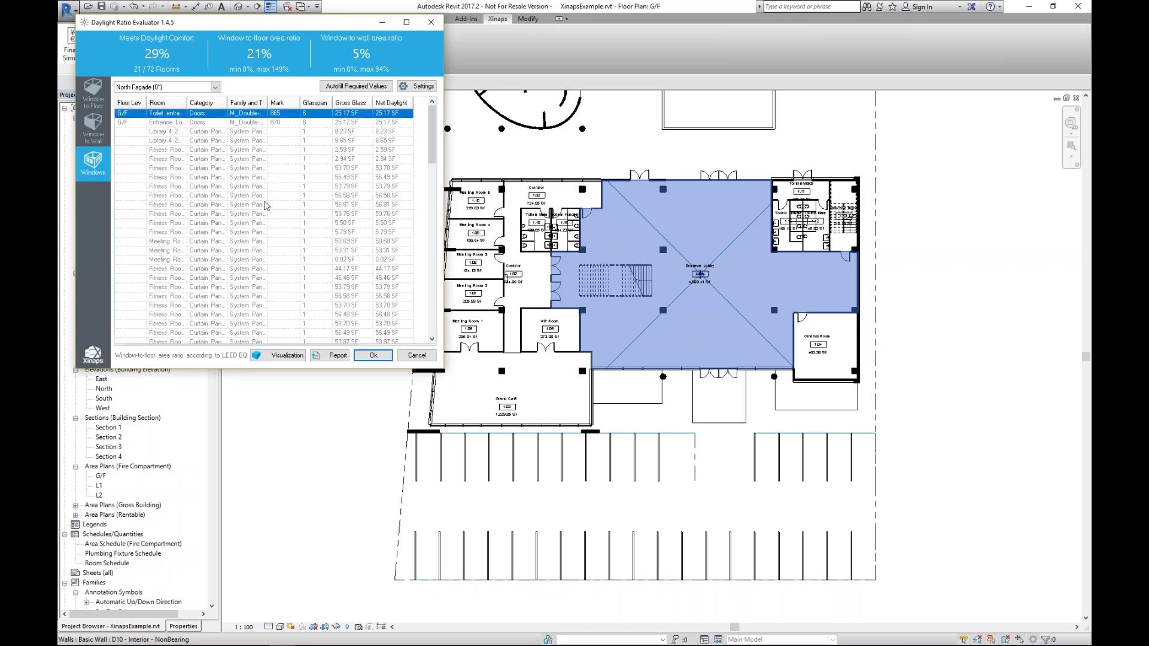
drag(429, 136, 273, 303)
click(232, 306)
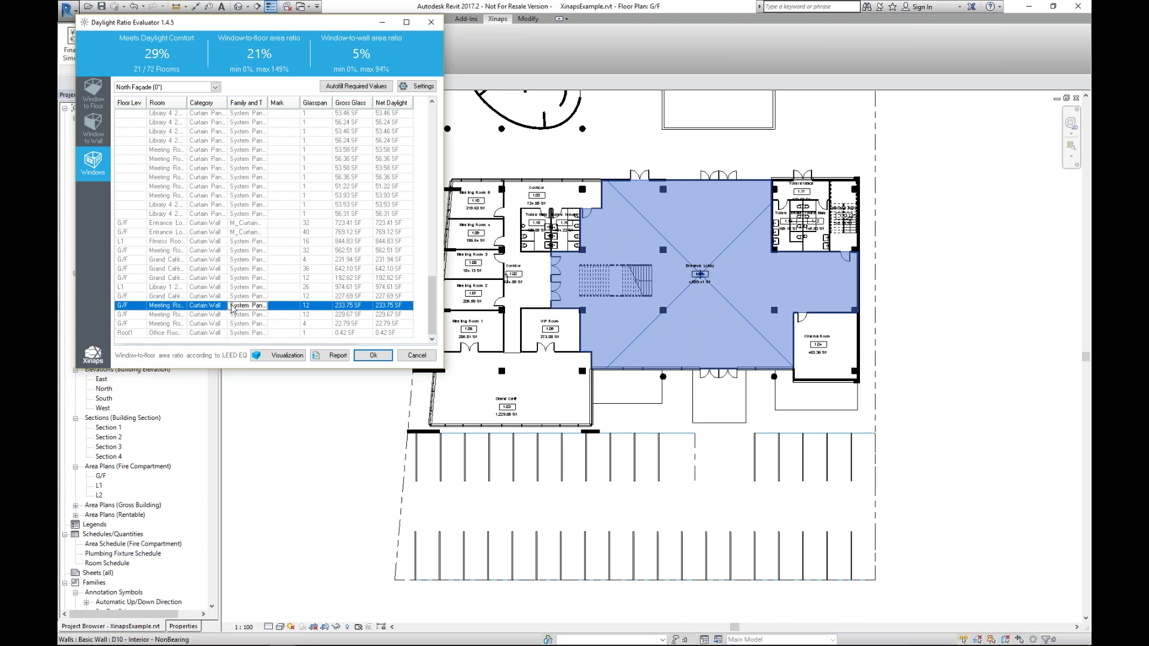
click(237, 315)
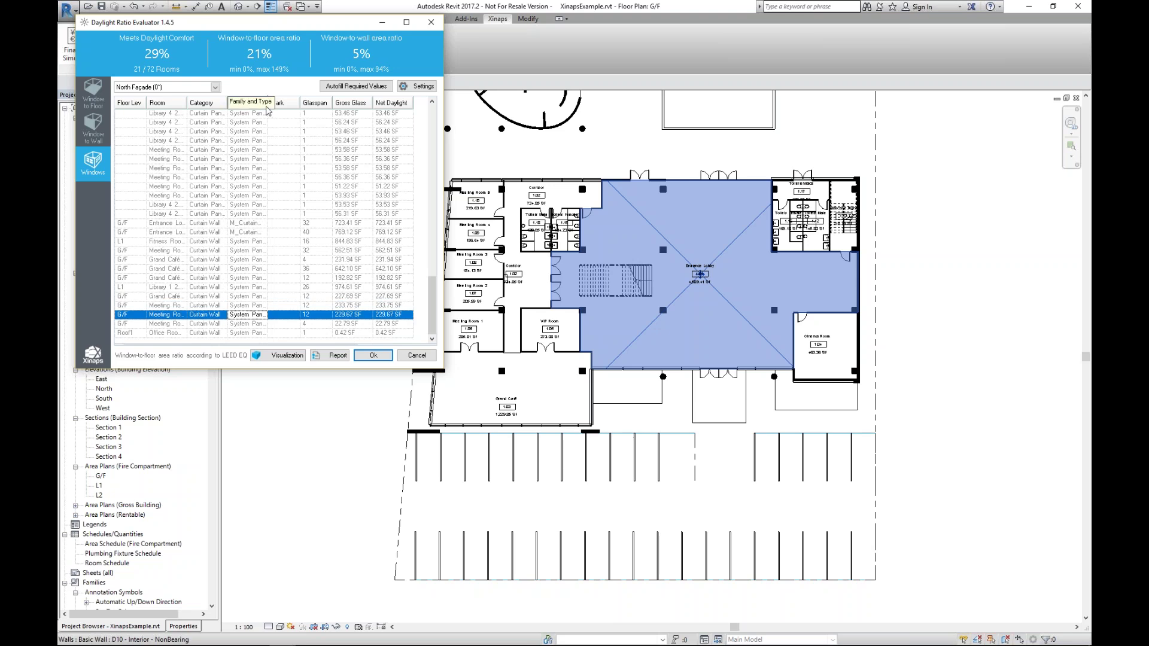
drag(269, 101, 289, 101)
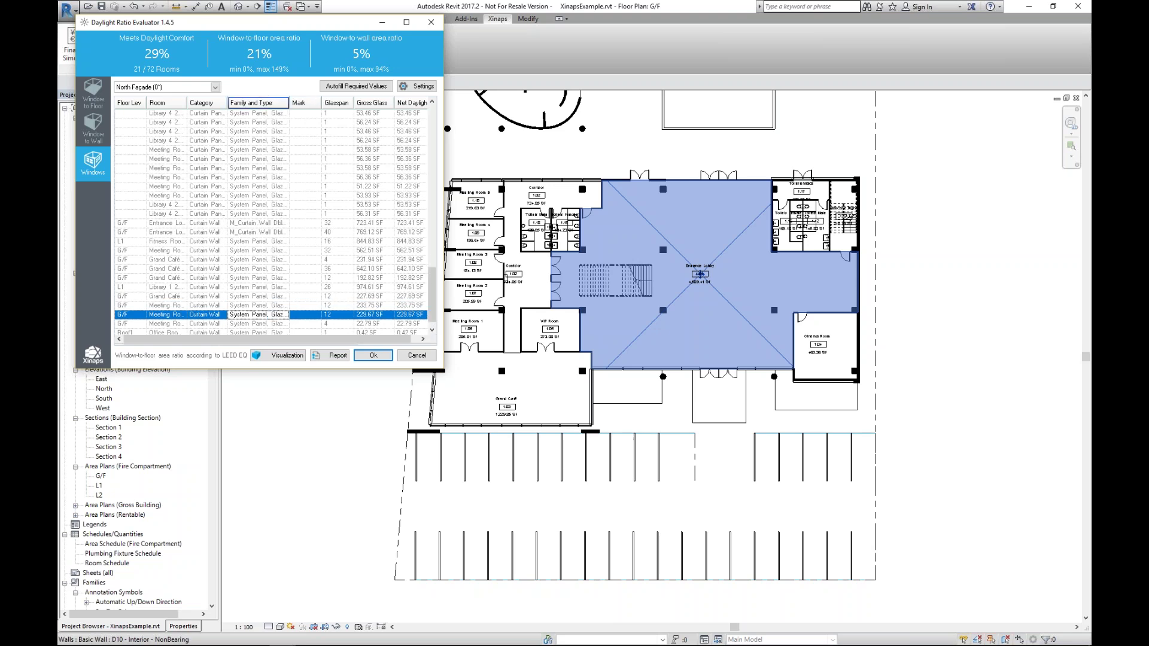
click(249, 224)
click(246, 234)
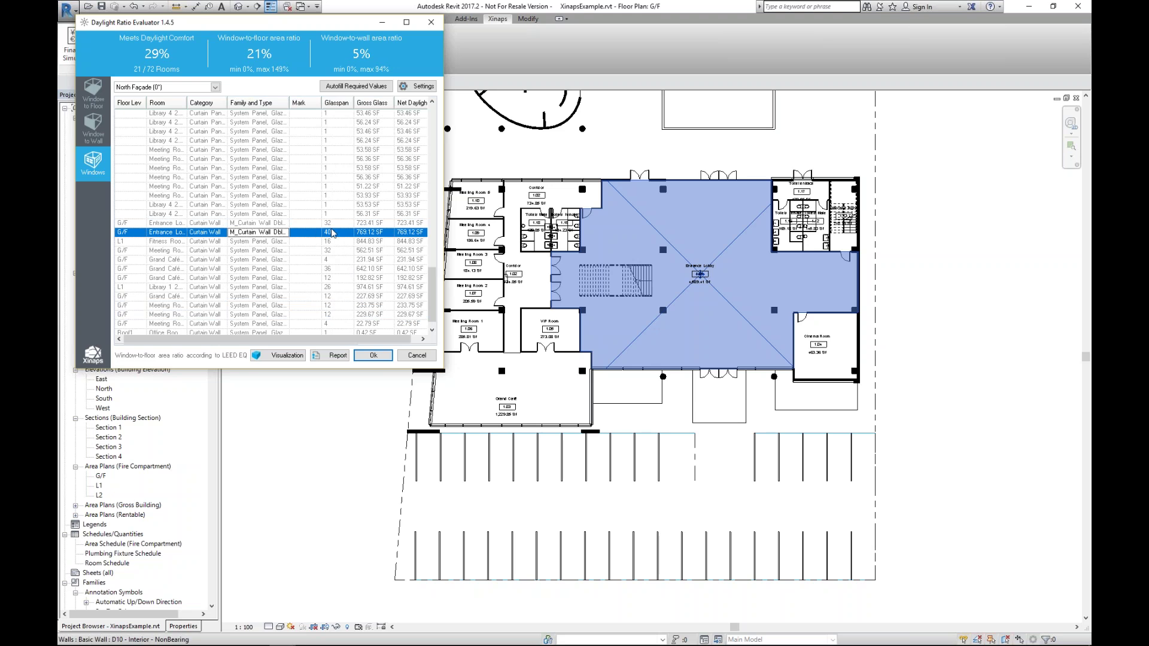
scroll(323, 317, up, 15)
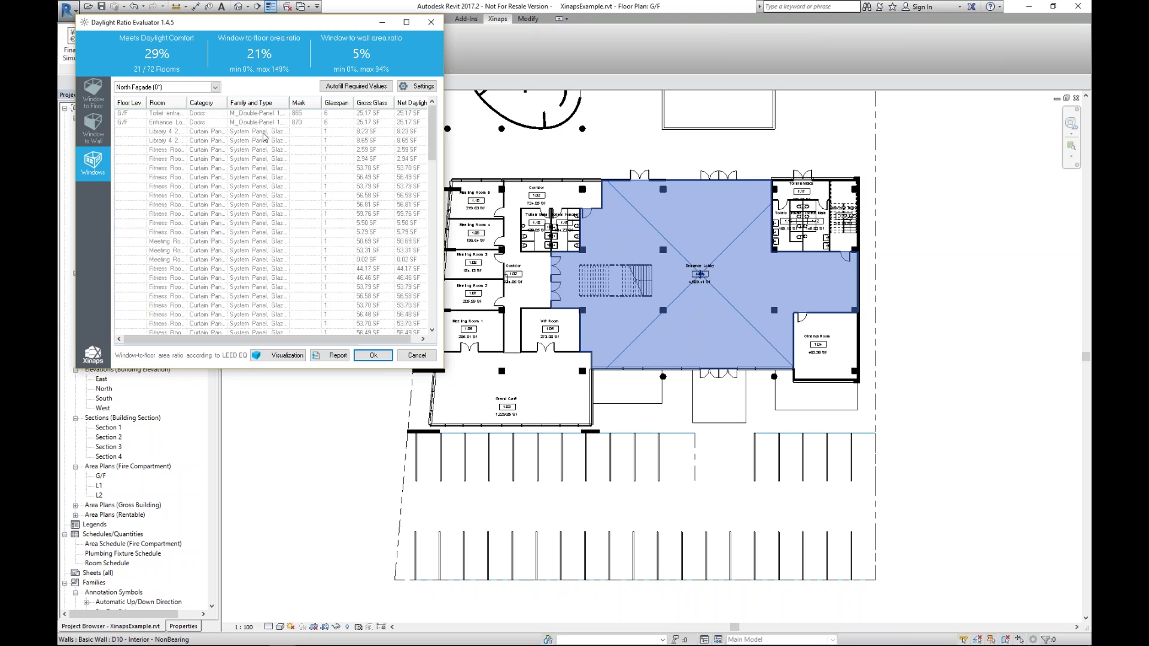
click(222, 117)
click(213, 122)
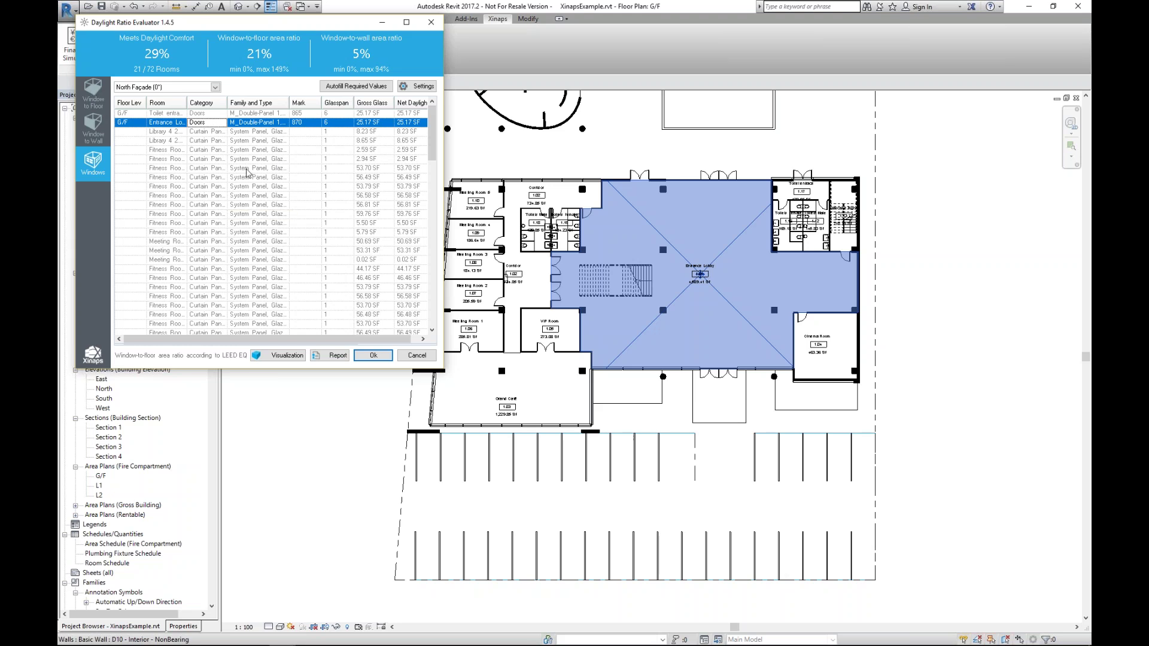
Autofill the required window-to-floor values from the room-name rules and check the updated requirements per room.
click(93, 100)
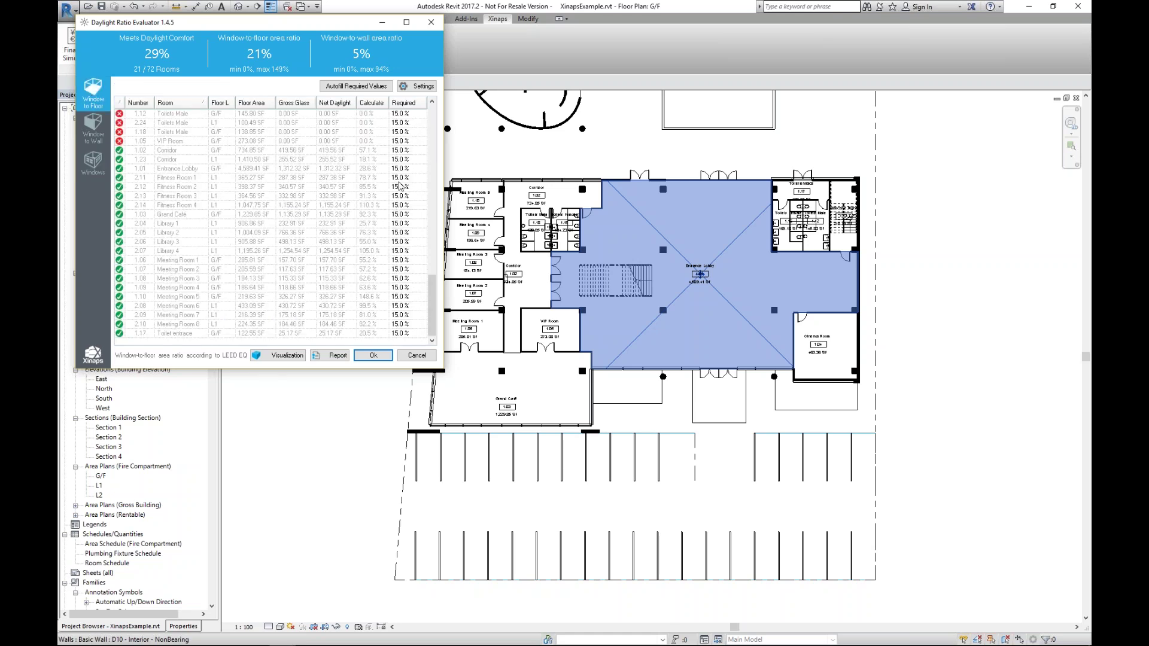
click(339, 86)
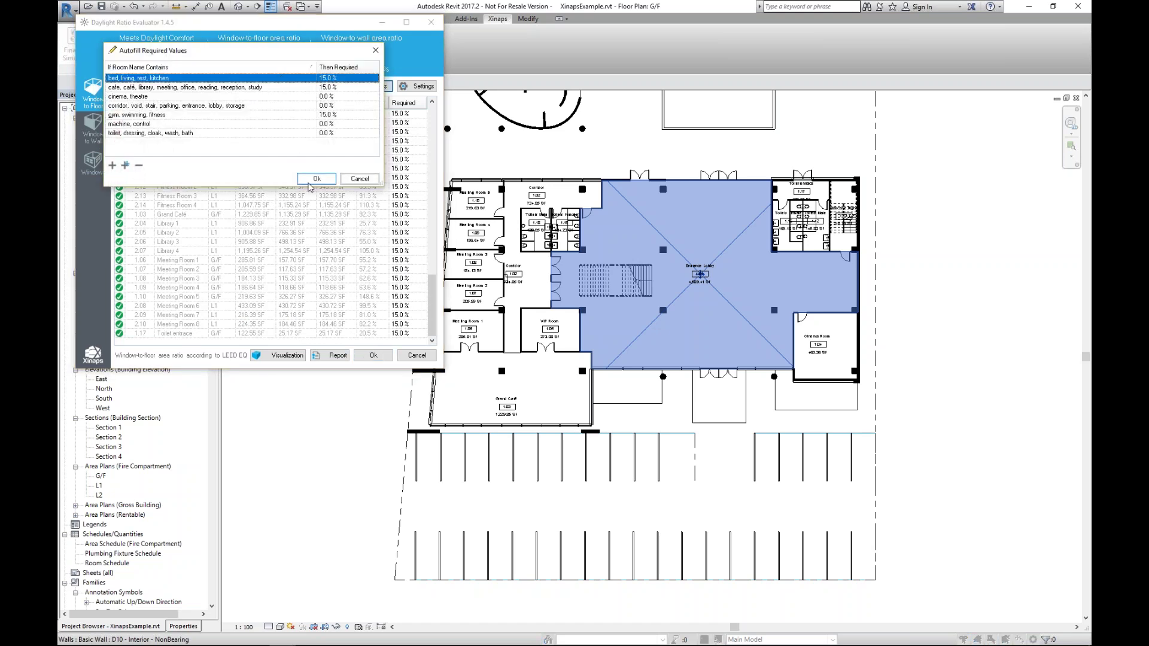
click(316, 178)
drag(422, 311, 405, 205)
scroll(411, 195, up, 2)
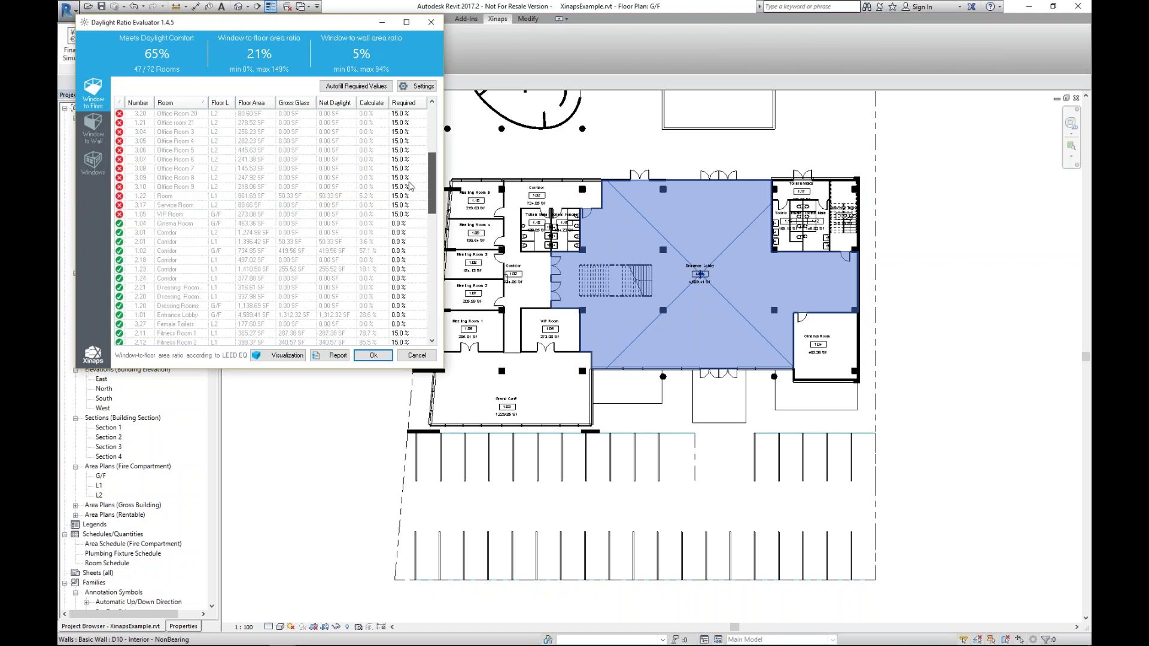
Highlight Office Room 9 in the model and inspect its outer wall for windows on the L2 floor plan.
click(198, 178)
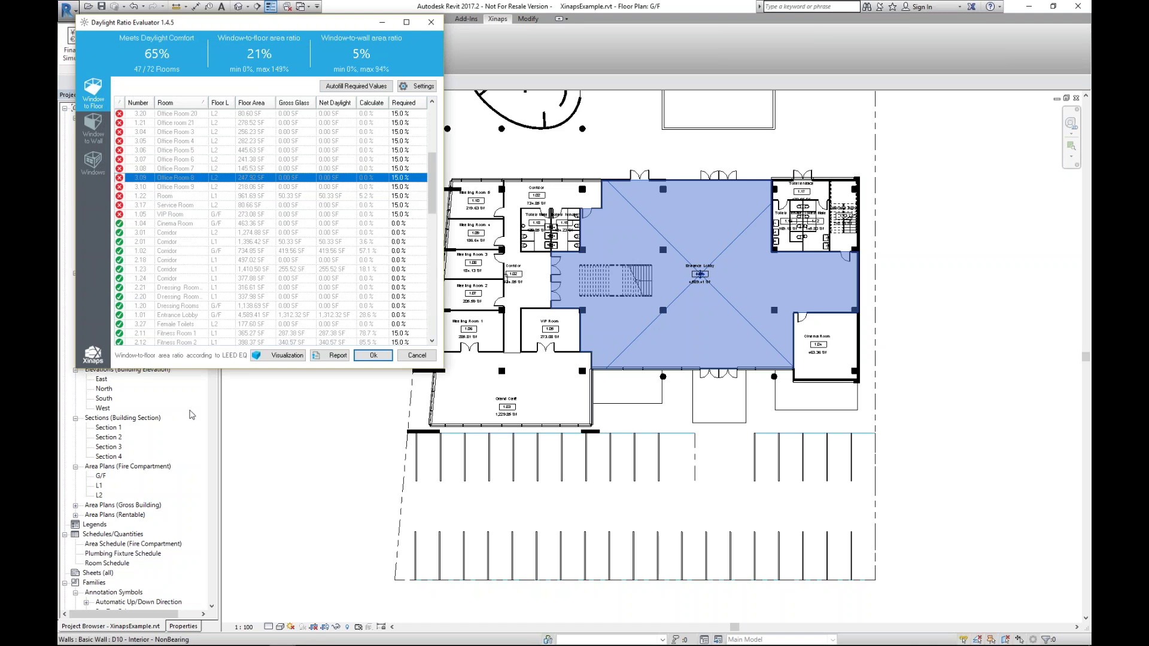
click(166, 171)
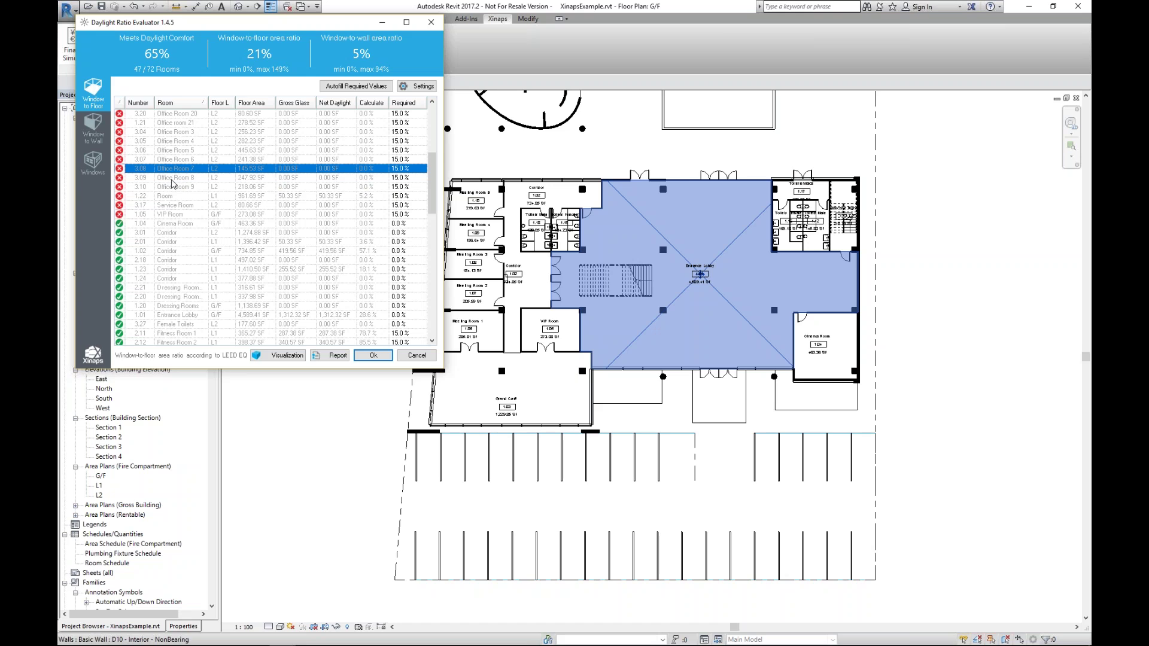
click(178, 188)
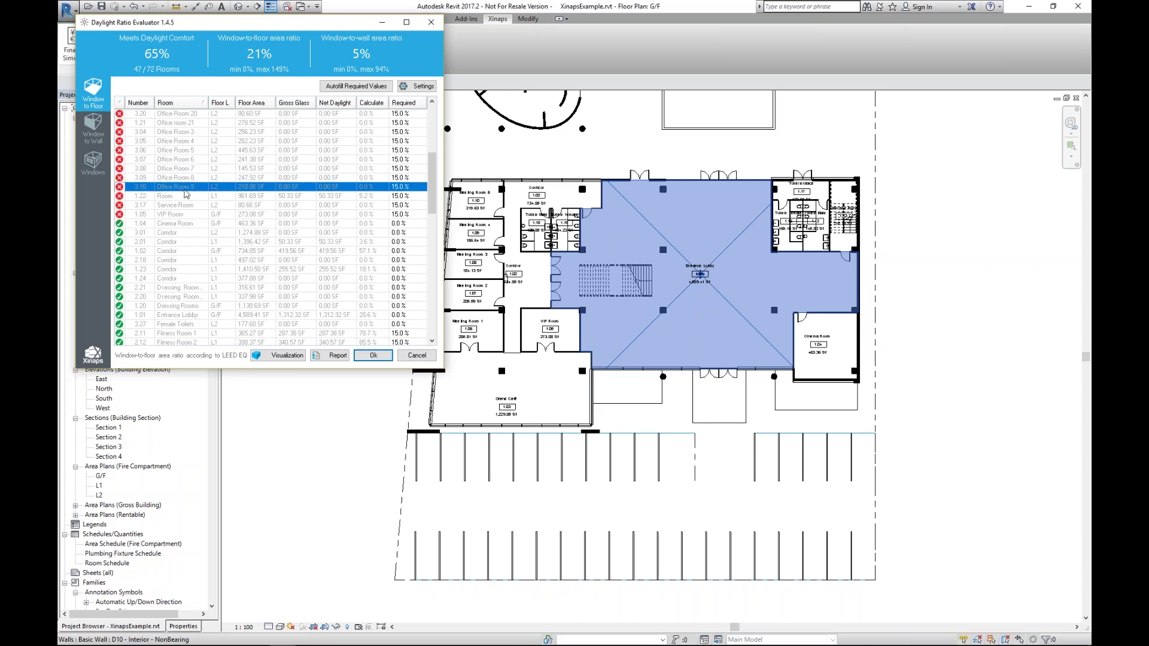
right_click(186, 192)
click(222, 209)
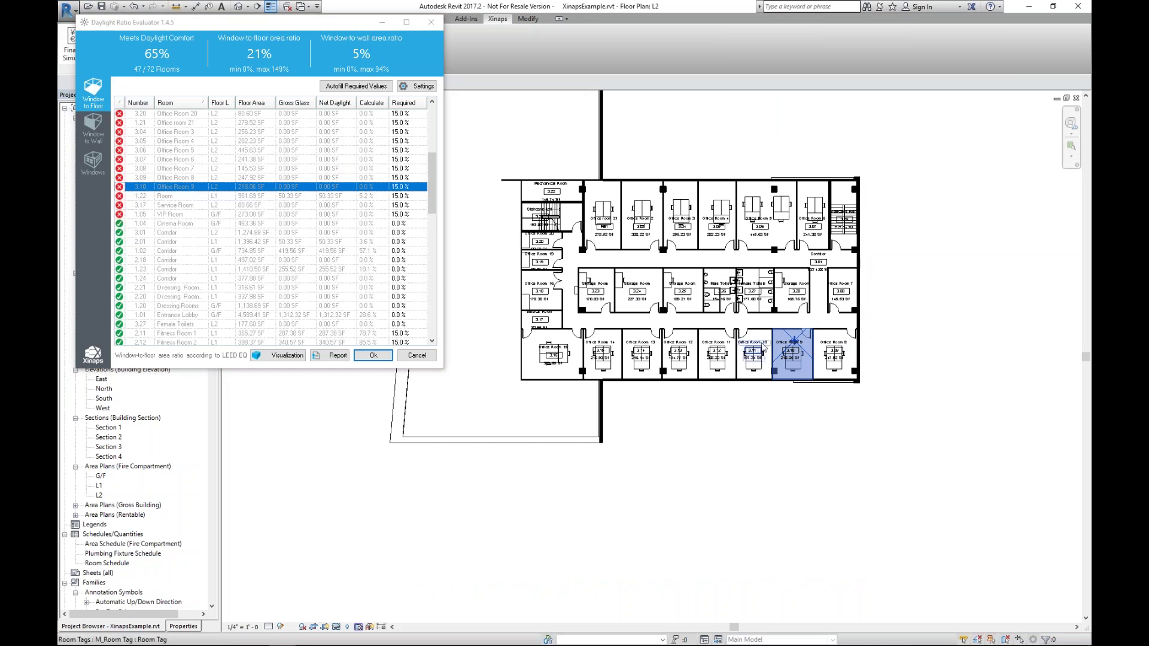
scroll(803, 384, up, 5)
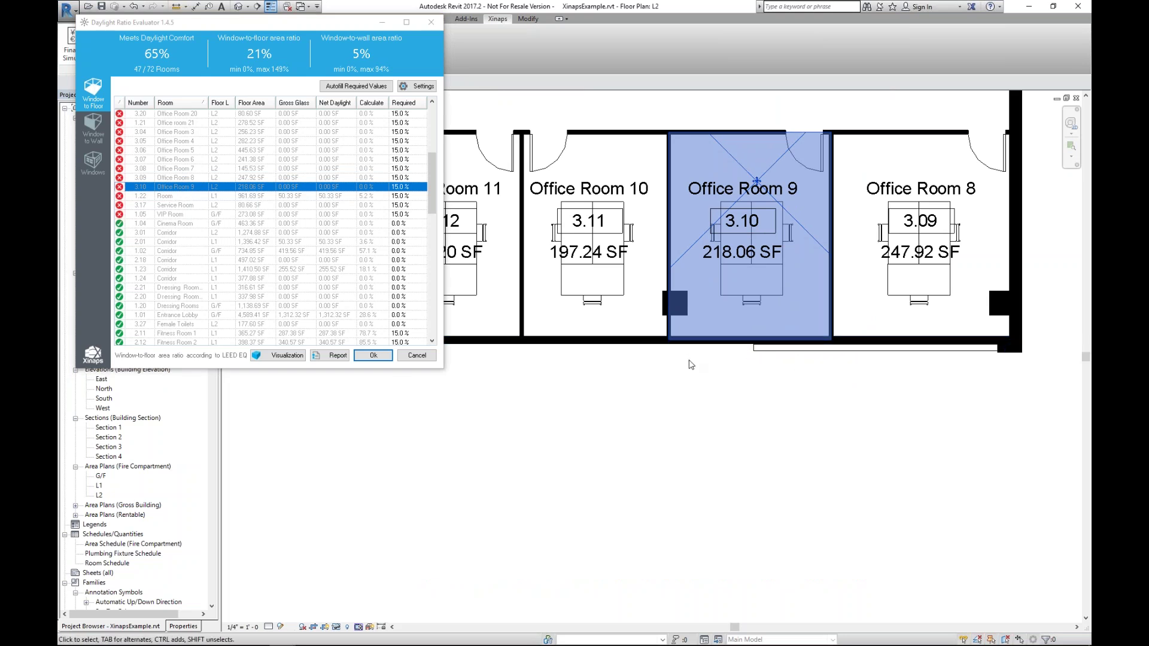
scroll(702, 381, down, 5)
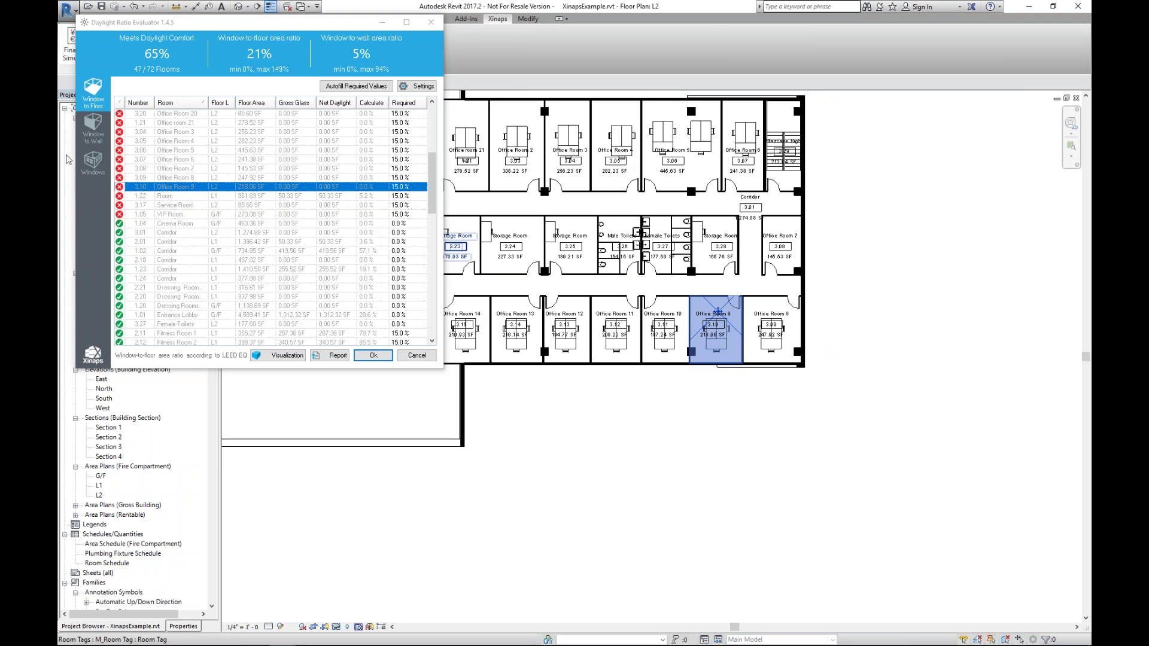
Create a window elevation for the Entrance Lobby double-panel door with mark 870 from the windows table.
click(90, 161)
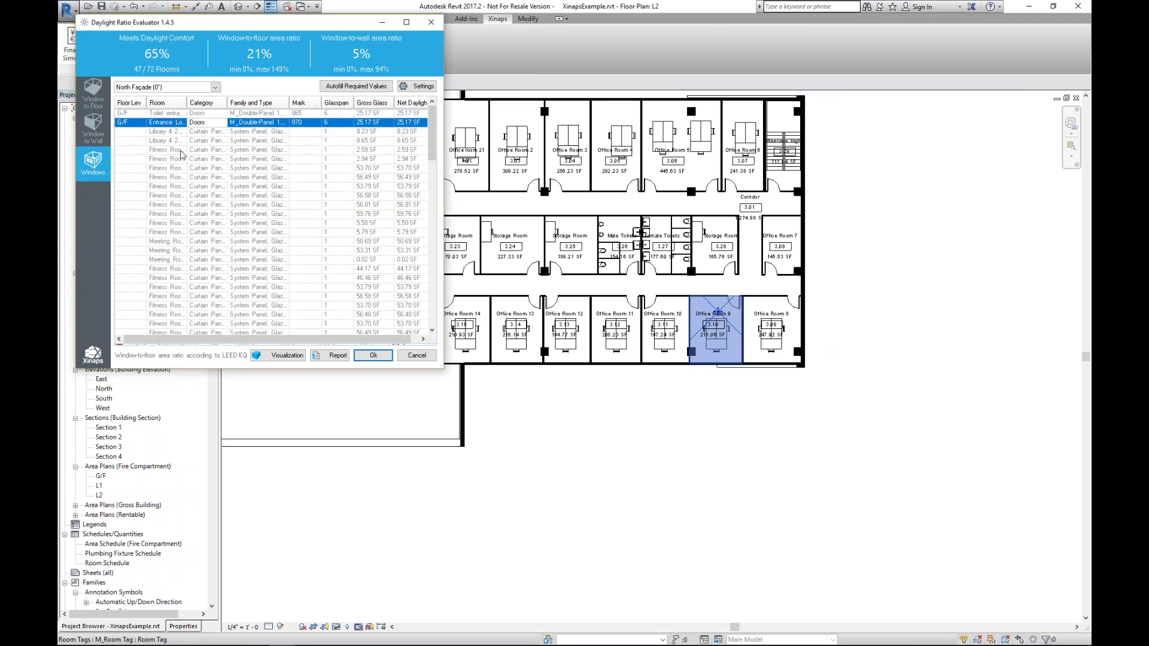
right_click(249, 123)
click(274, 151)
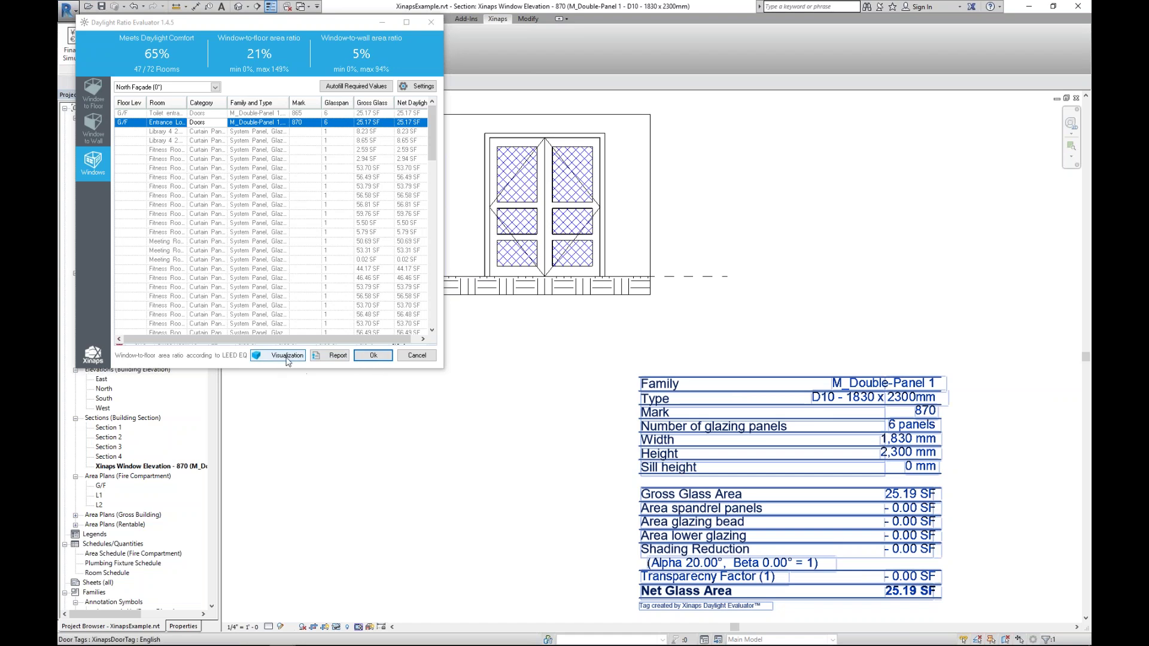
Accept the daylight evaluation and open the Xinaps Daylight Ratio Actual G/F floor plan to view its color-coded rooms.
click(374, 357)
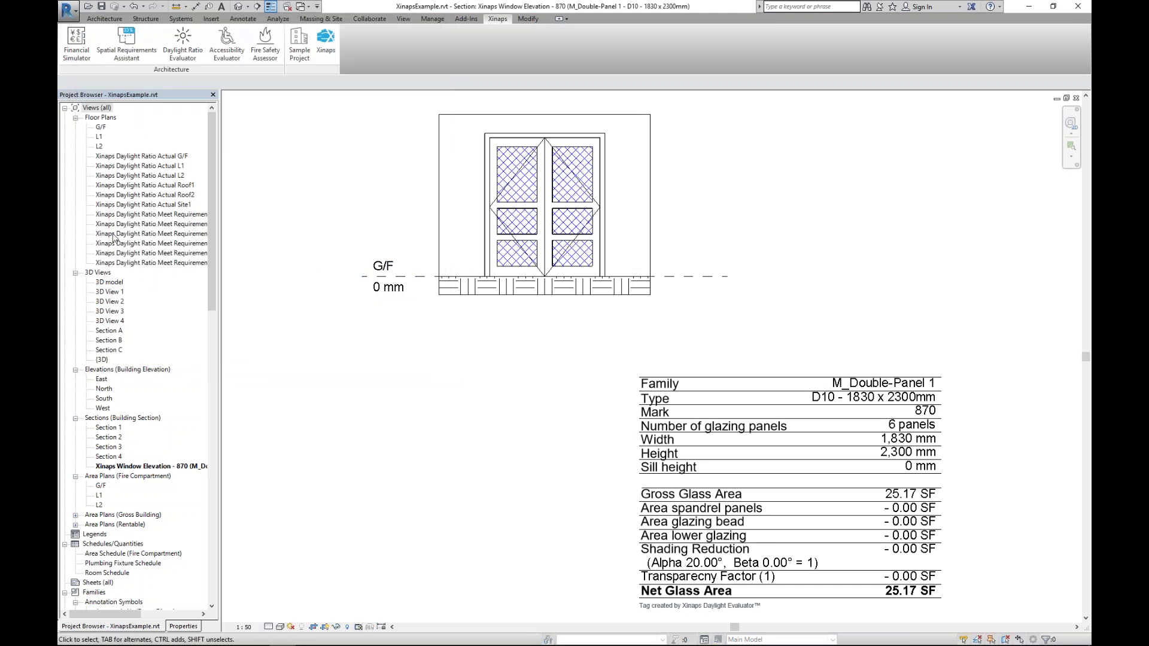
double_click(142, 159)
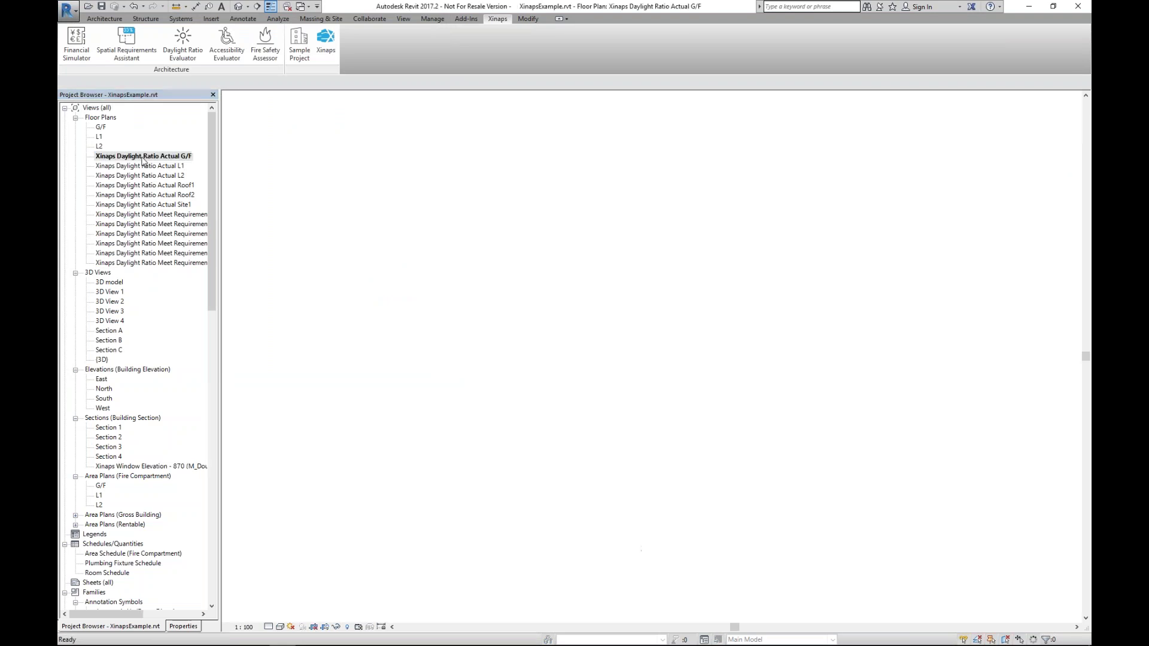
scroll(405, 311, down, 2)
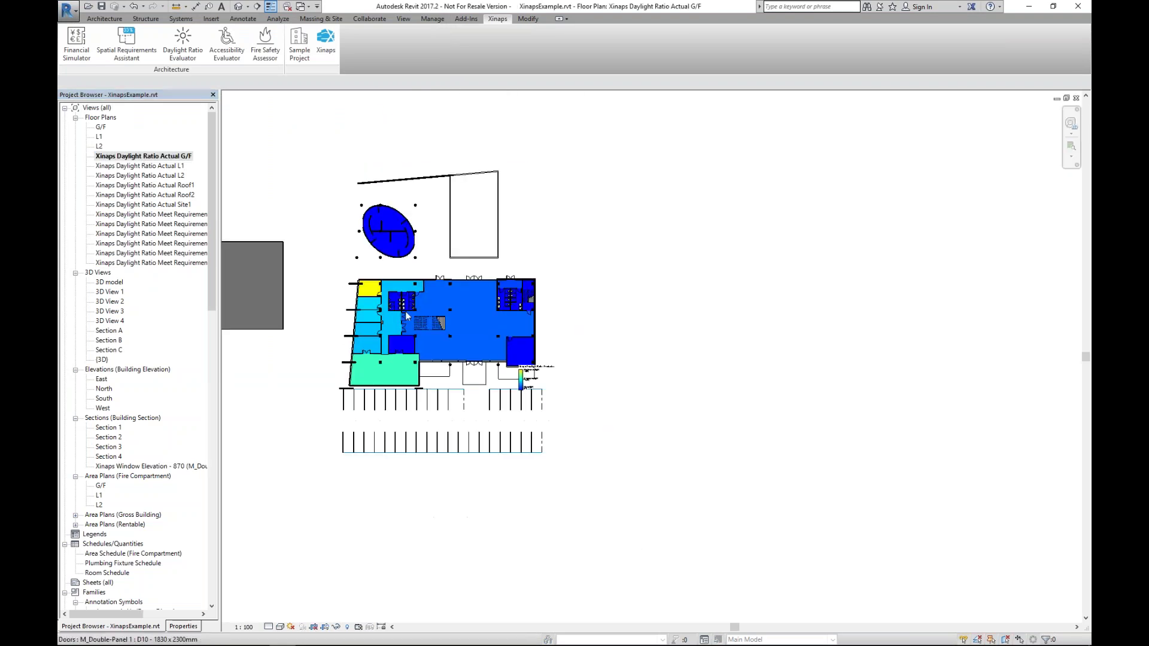
Open the Xinaps Daylight Ratio Meet Requirements G/F floor plan and check the Cinema Room's properties.
scroll(404, 312, up, 3)
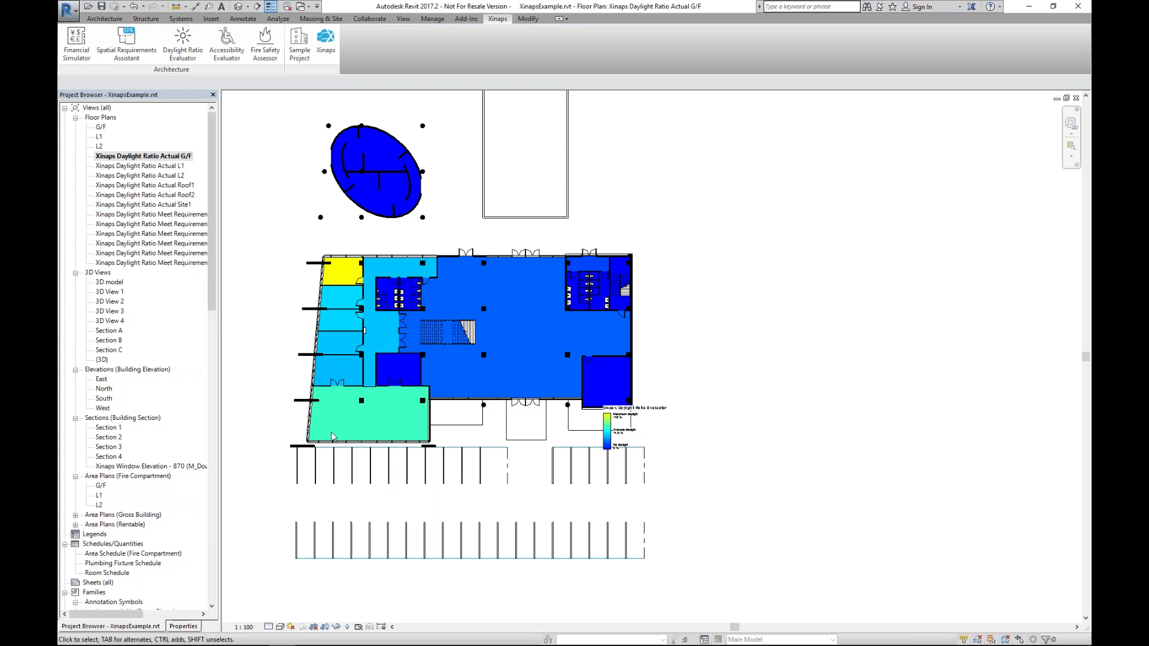
click(138, 217)
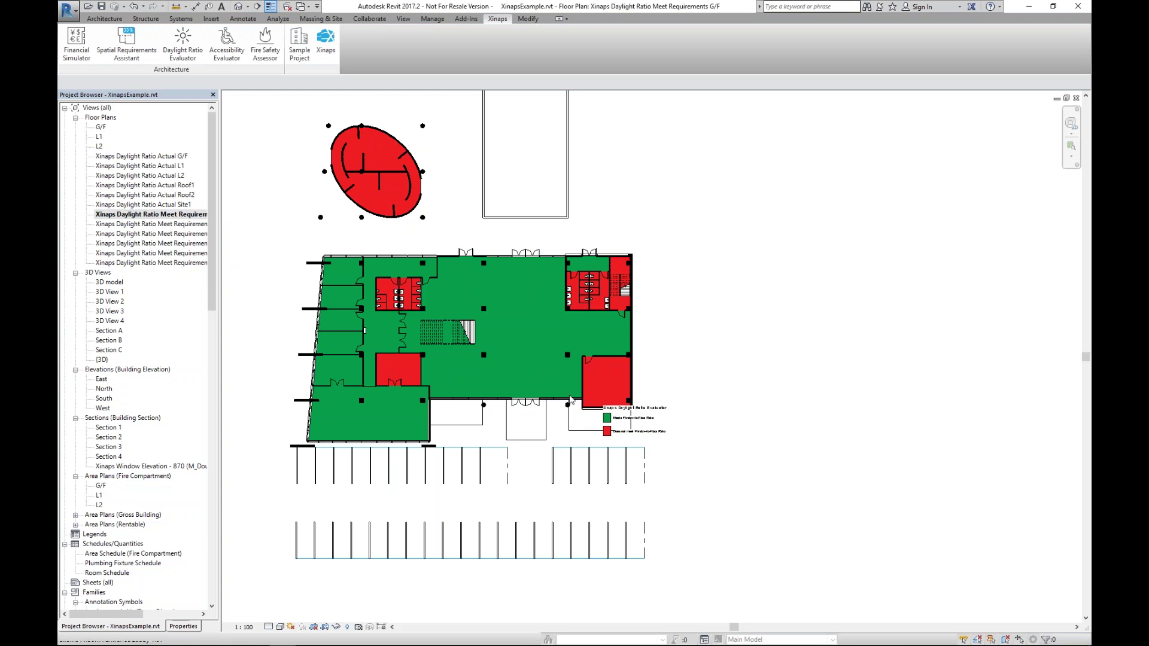
scroll(606, 383, up, 2)
click(594, 393)
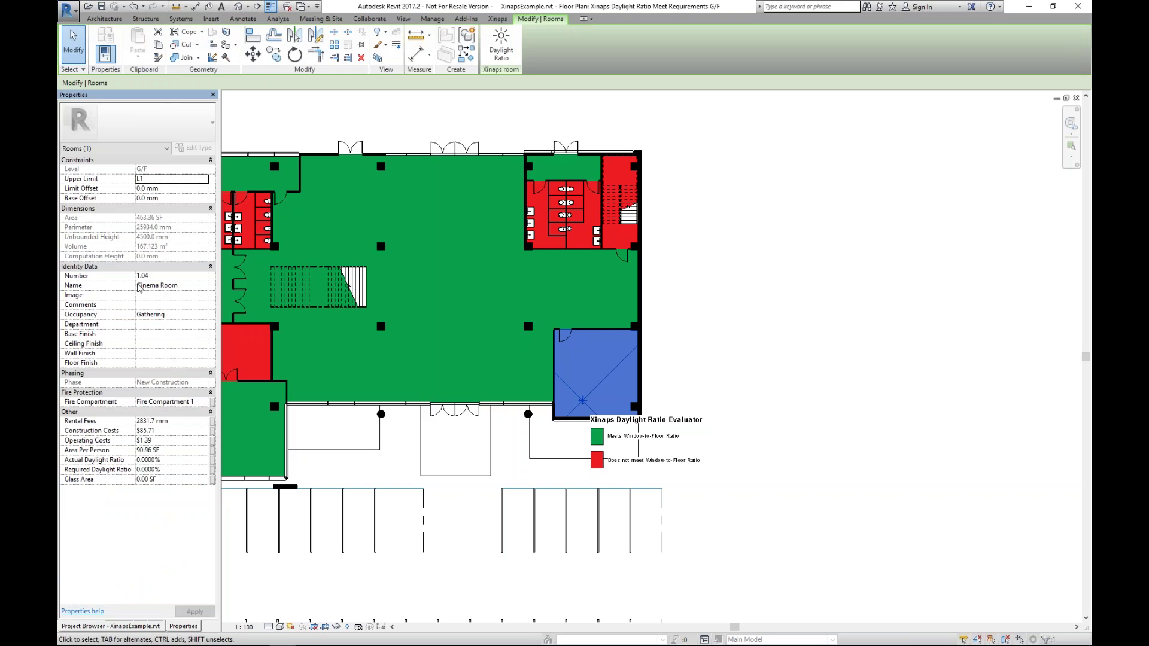
click(734, 376)
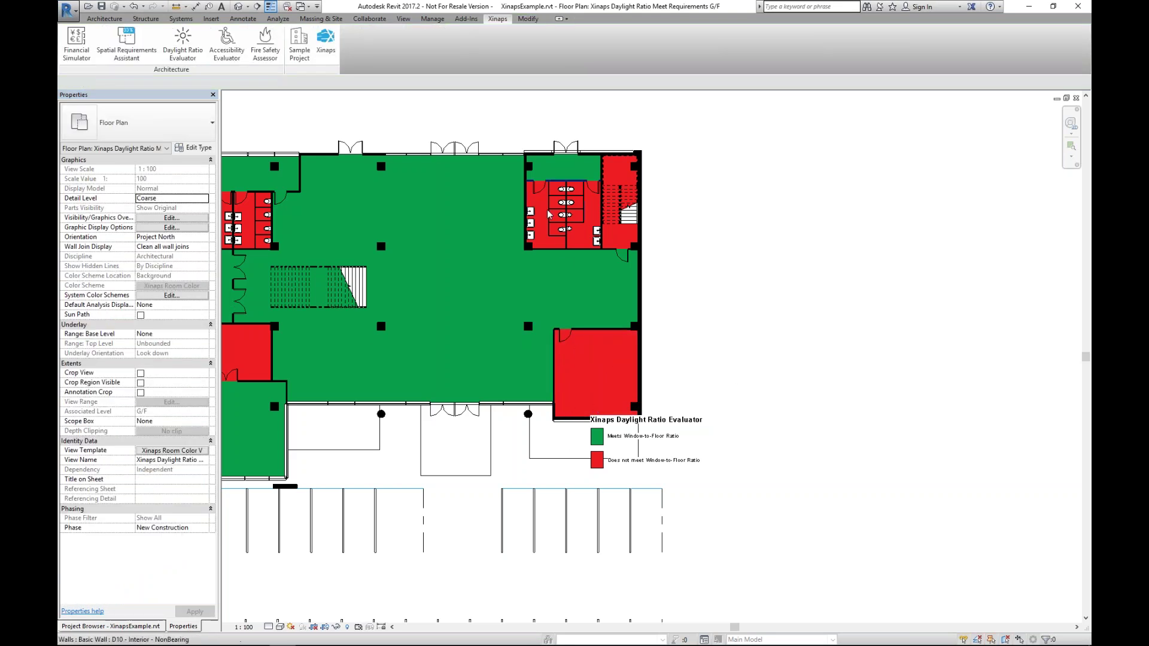
Examine the remaining red rooms on the ground-floor requirements plan and bring back the list of project views.
scroll(574, 227, down, 2)
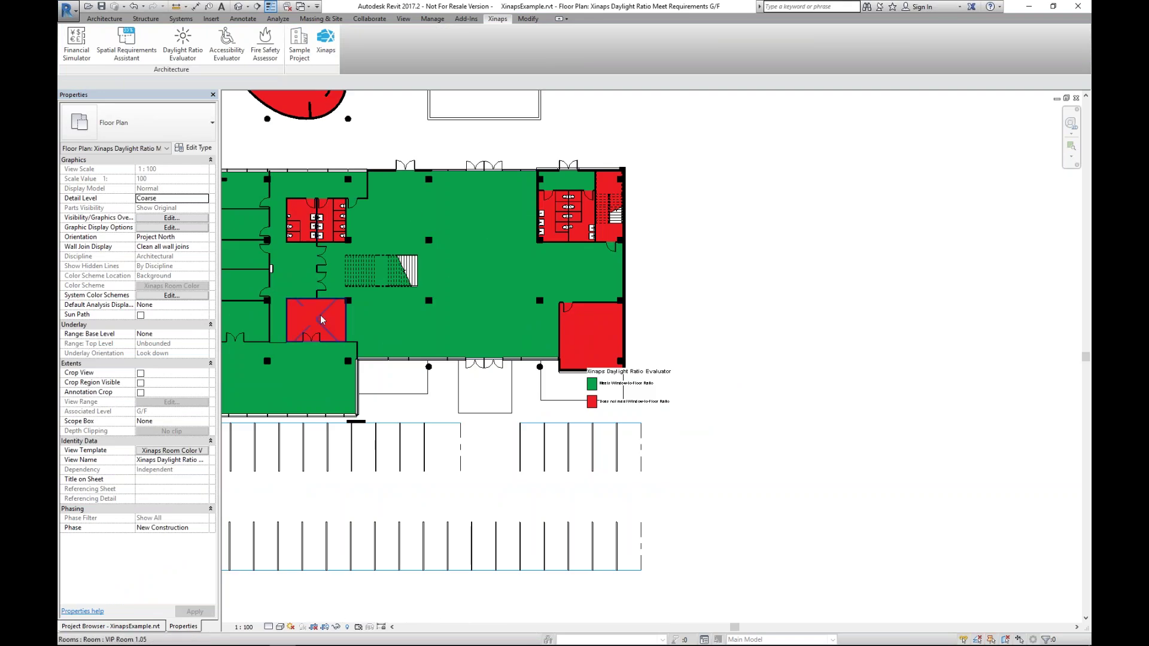
scroll(310, 360, down, 2)
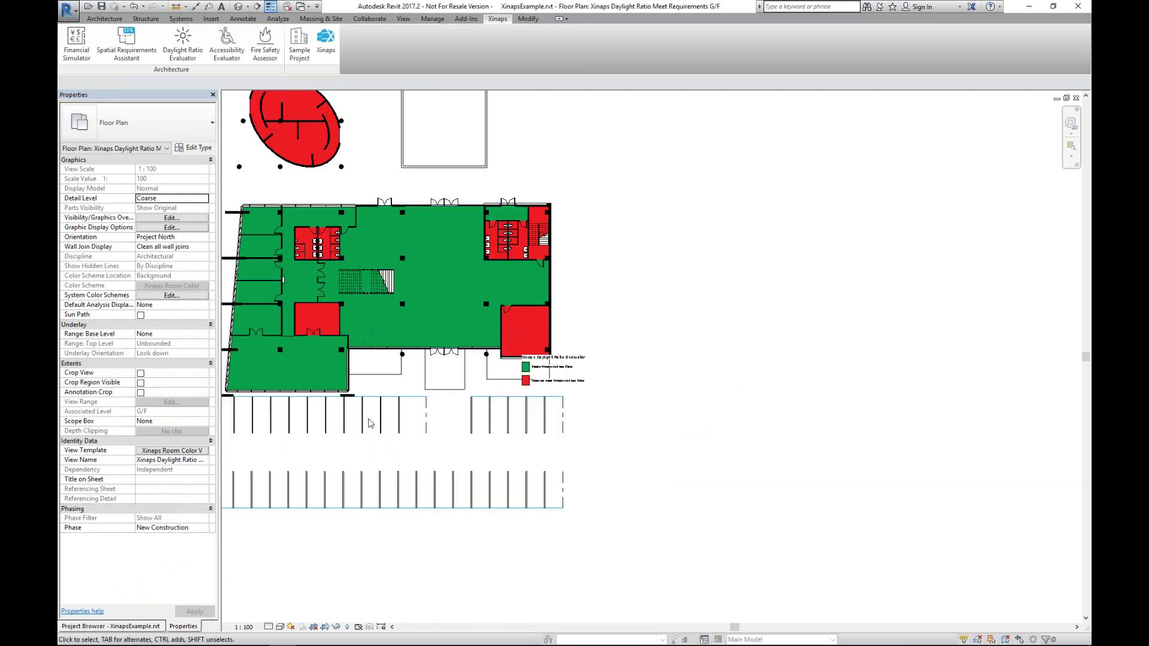
click(153, 627)
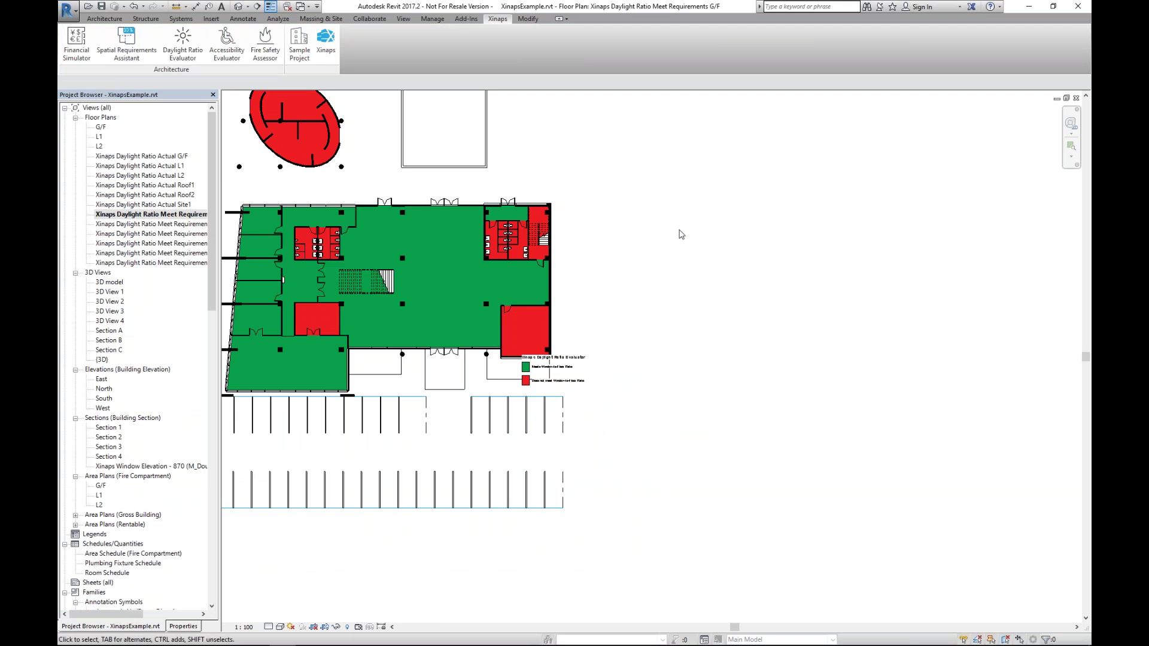
scroll(513, 510, down, 2)
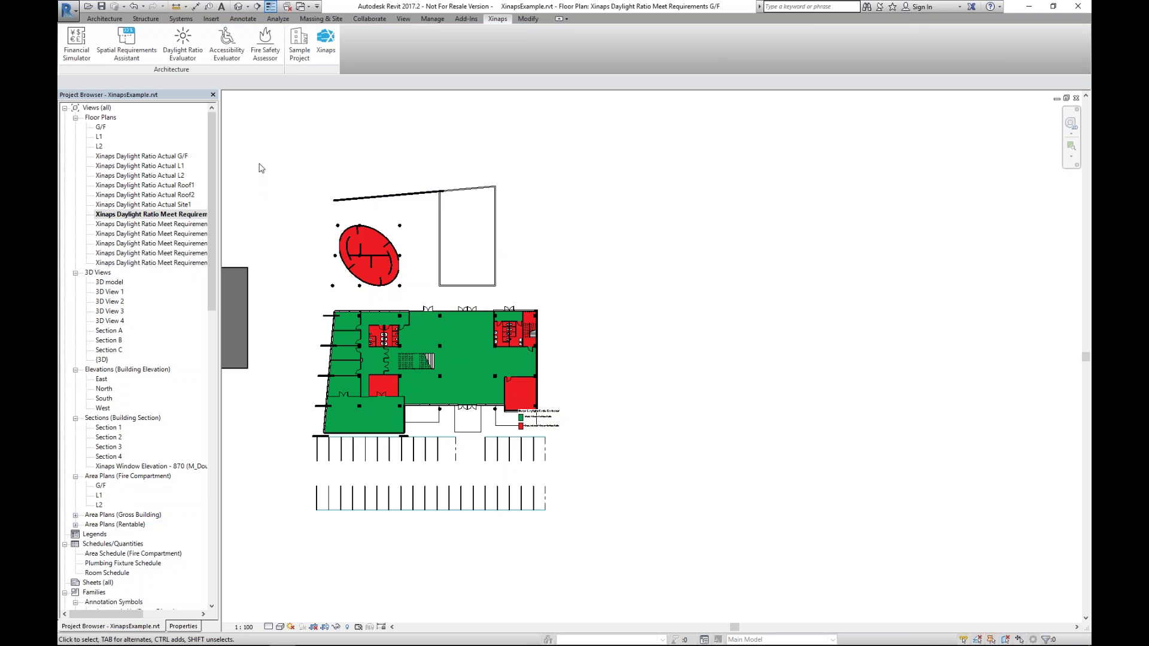
scroll(261, 267, up, 1)
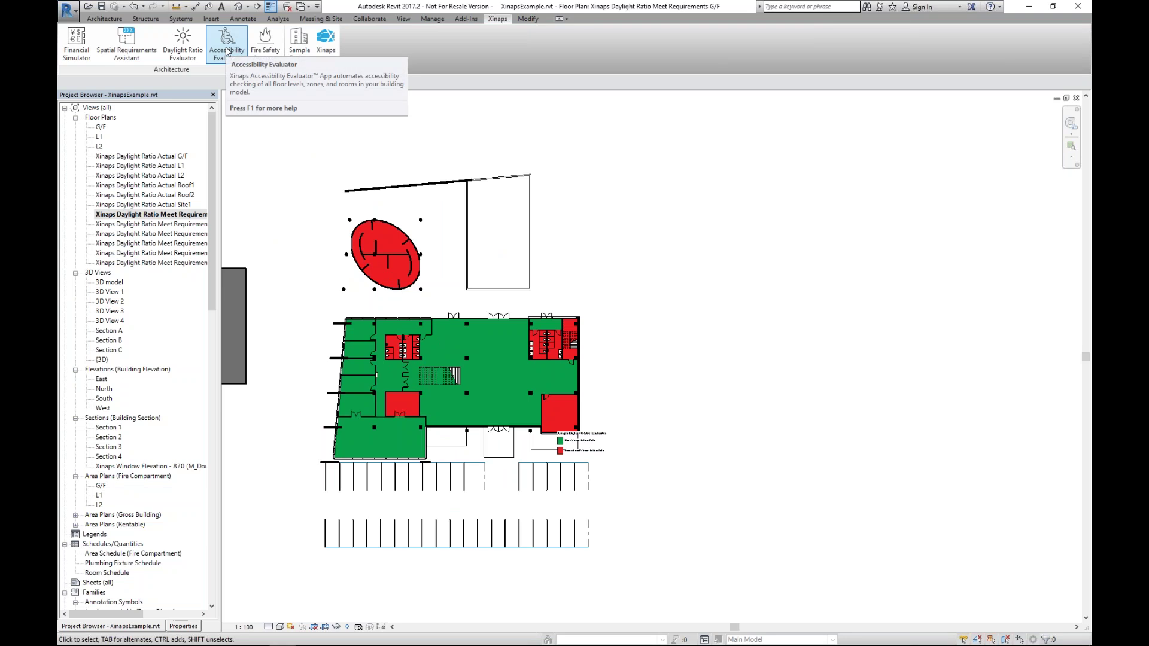
Switch to the 3D view of Demo project AccFire 2017 and open its Level 1 floor plan.
click(303, 9)
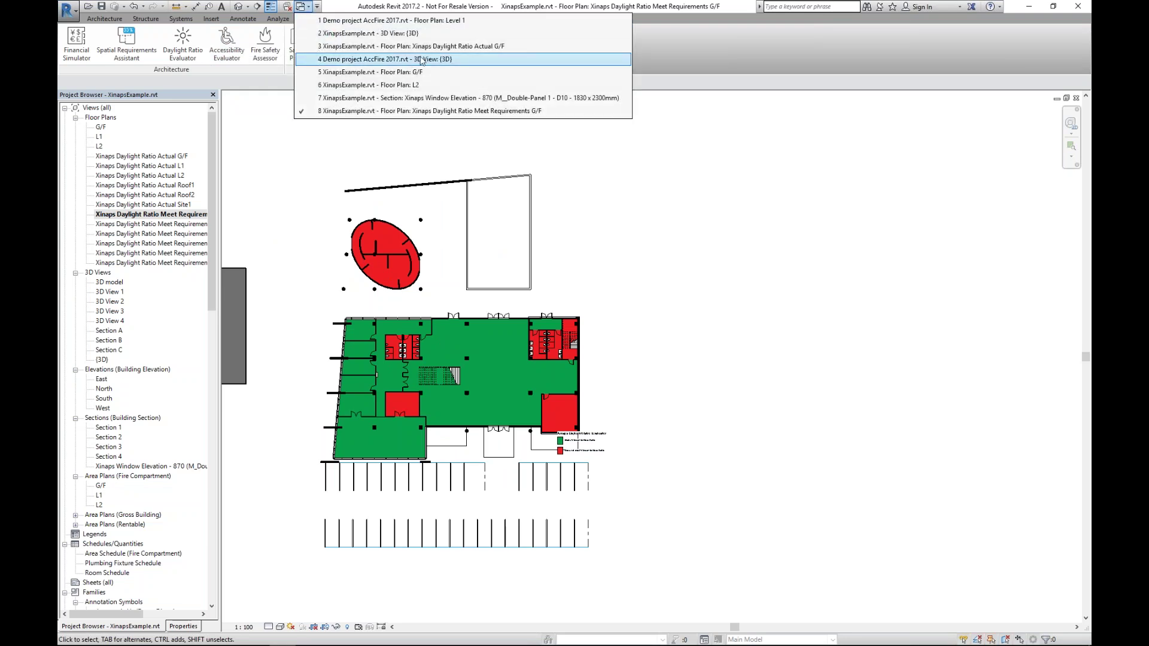
click(412, 59)
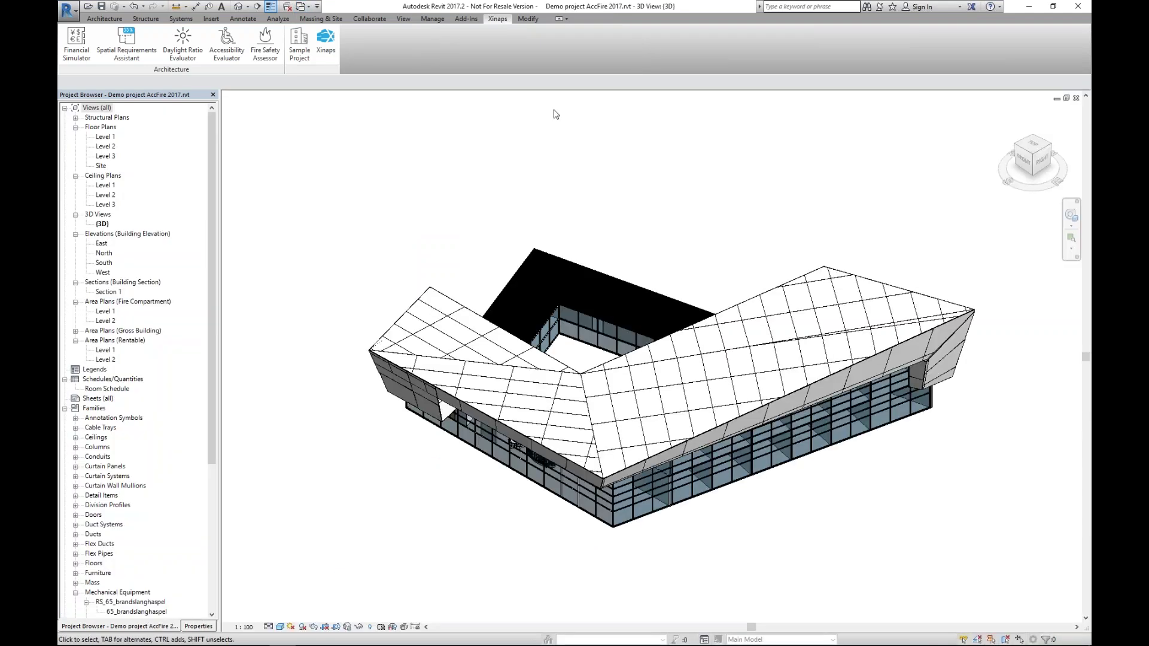
click(227, 45)
click(475, 421)
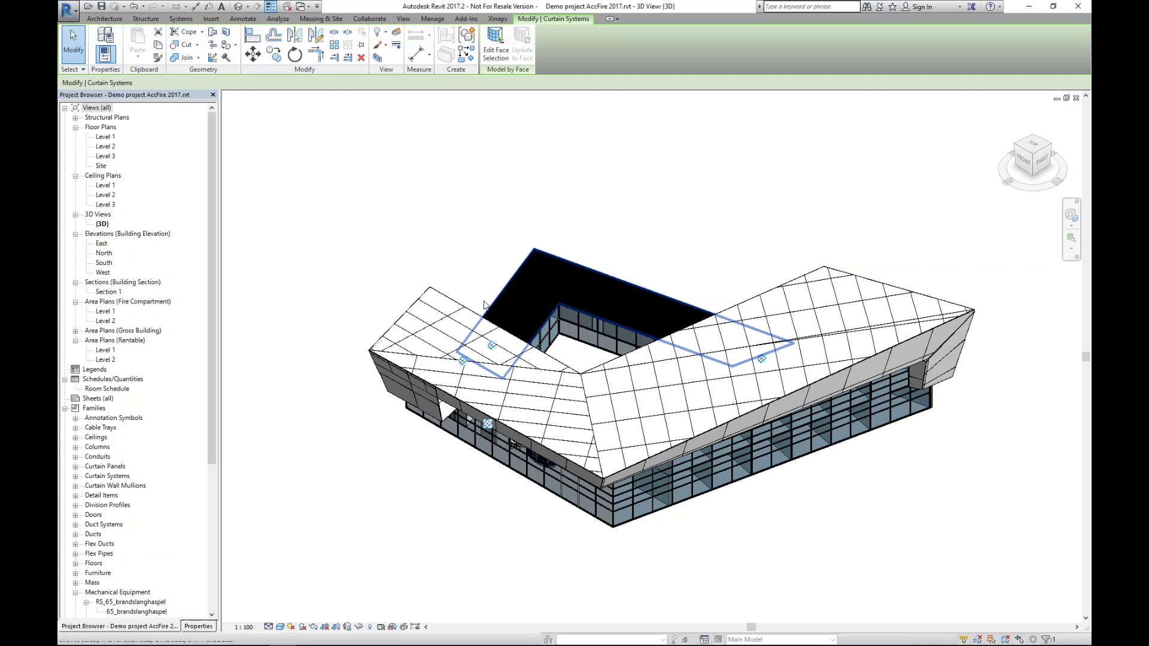
double_click(105, 137)
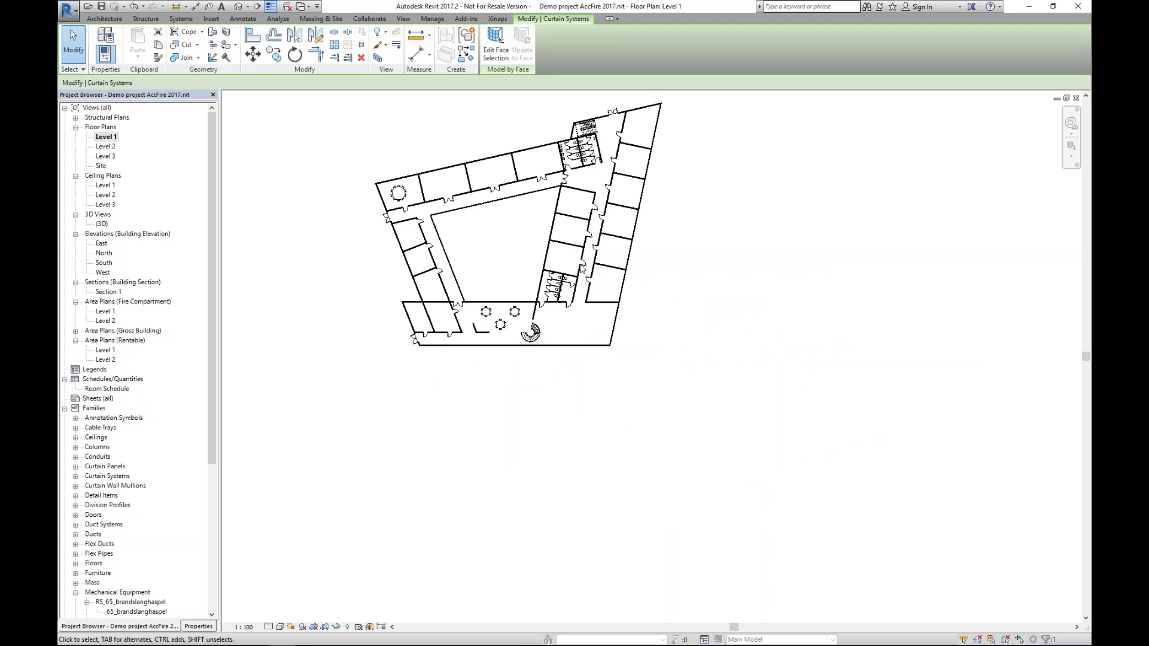
scroll(473, 270, up, 3)
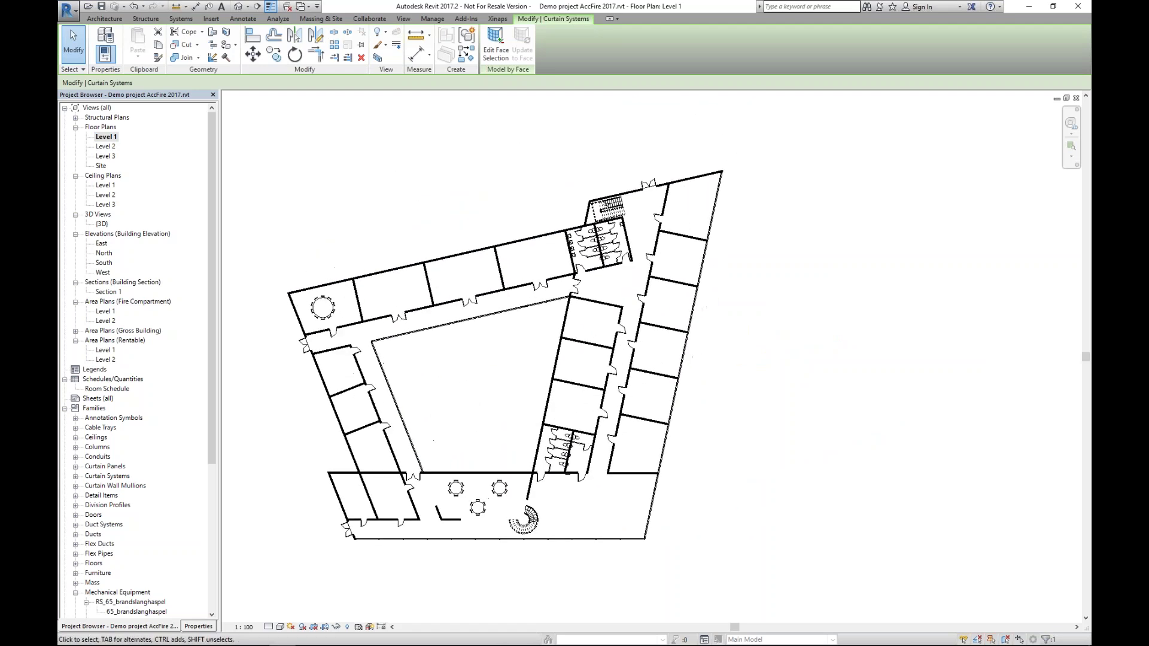
scroll(441, 418, down, 1)
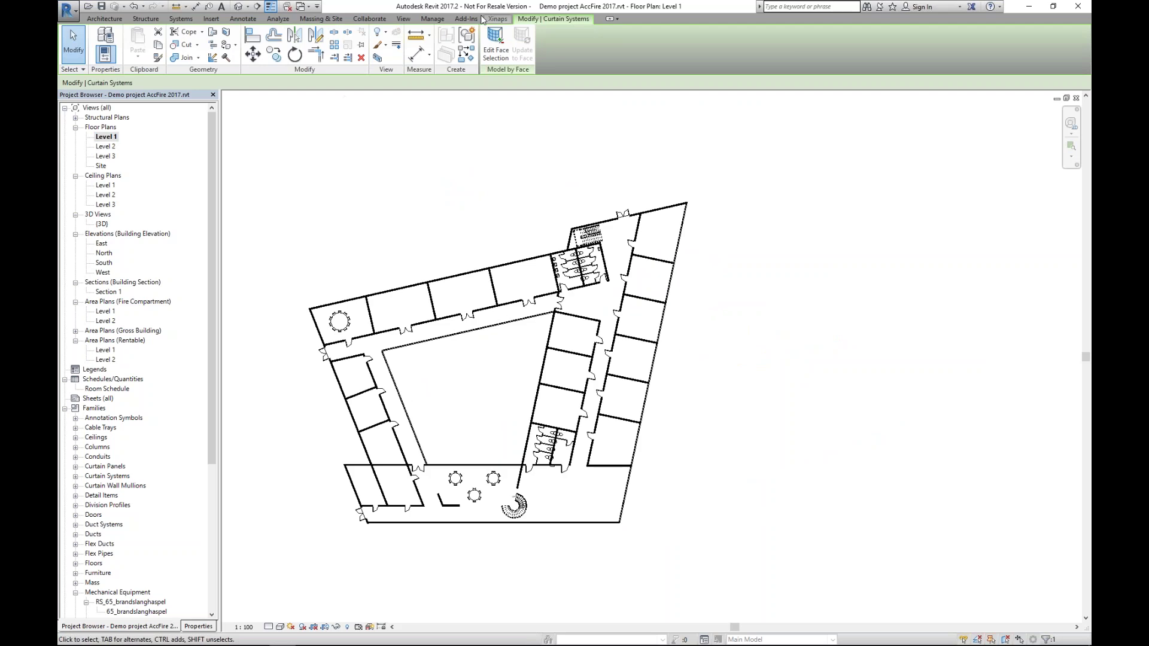
Run the Accessibility Evaluator on the demo project and inspect the accessible areas and doors of Level 1.
click(497, 18)
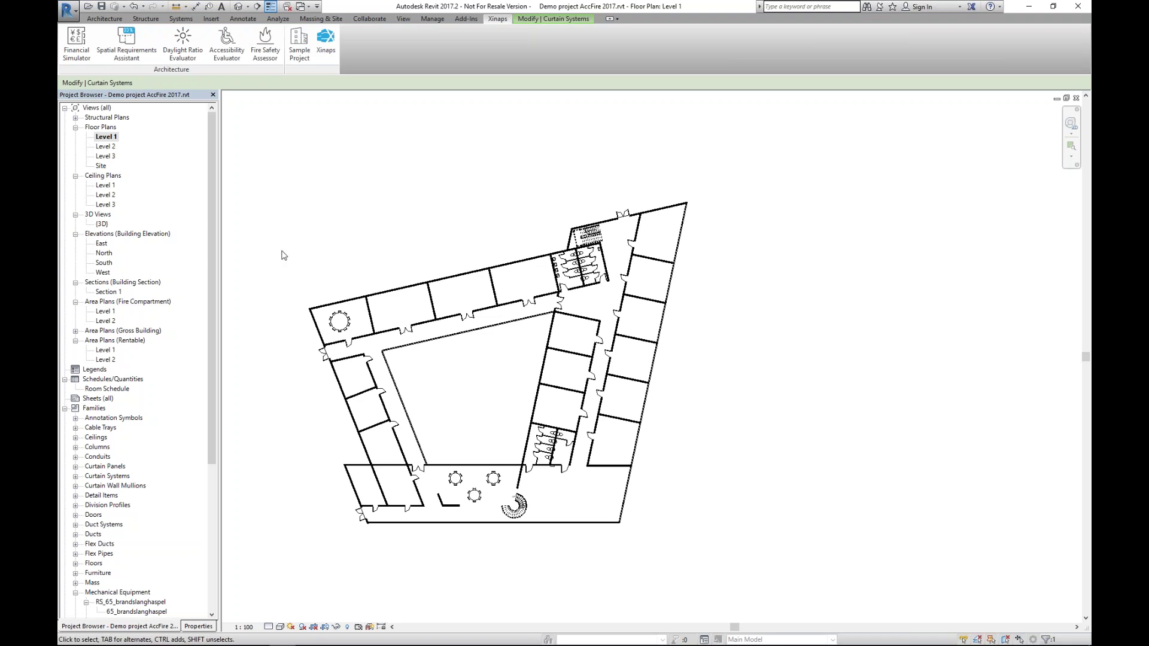
click(225, 46)
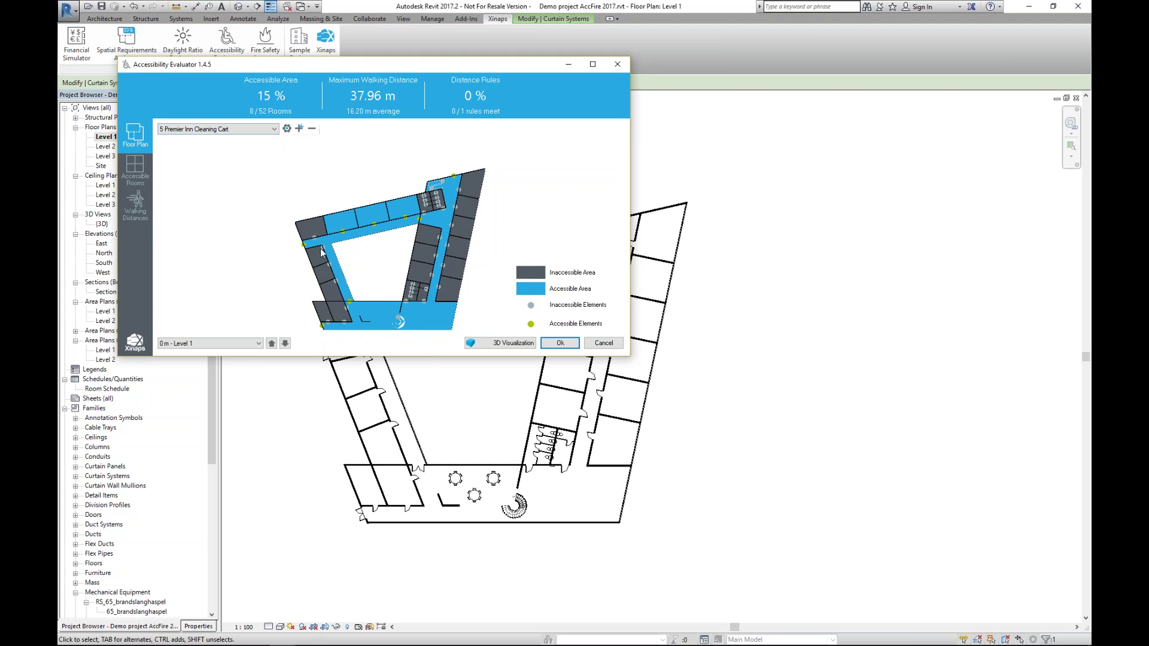
mouse_move(322, 250)
Check the minimum door width in the 5 Premier Inn Cleaning Cart accessibility profile.
click(287, 129)
double_click(578, 304)
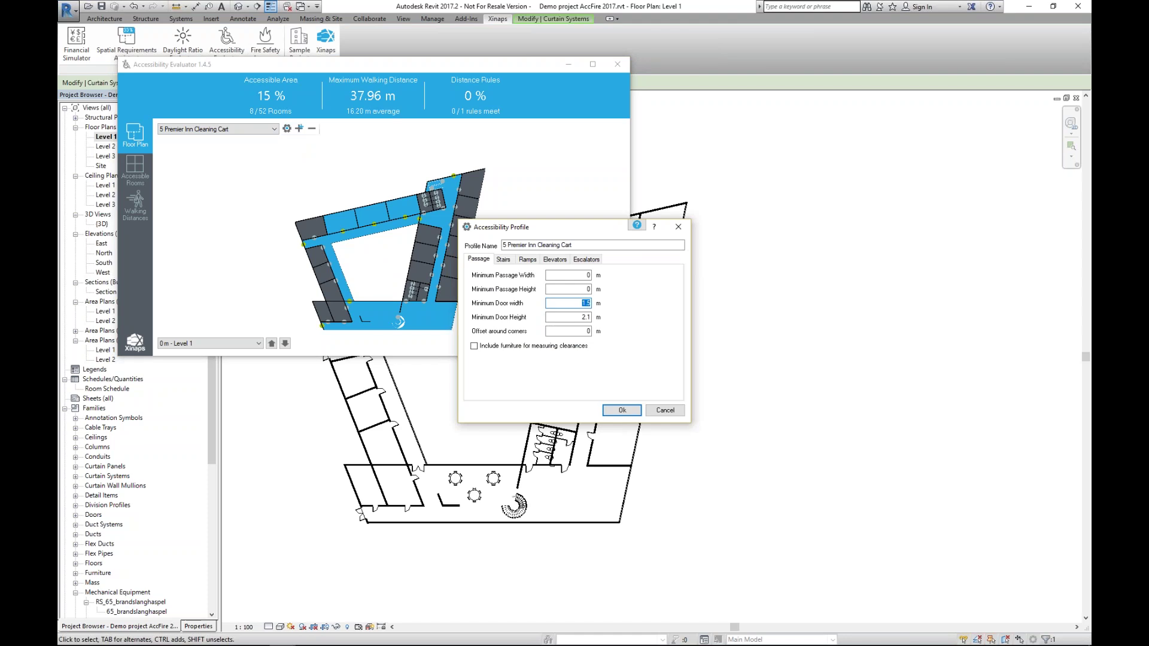
click(622, 410)
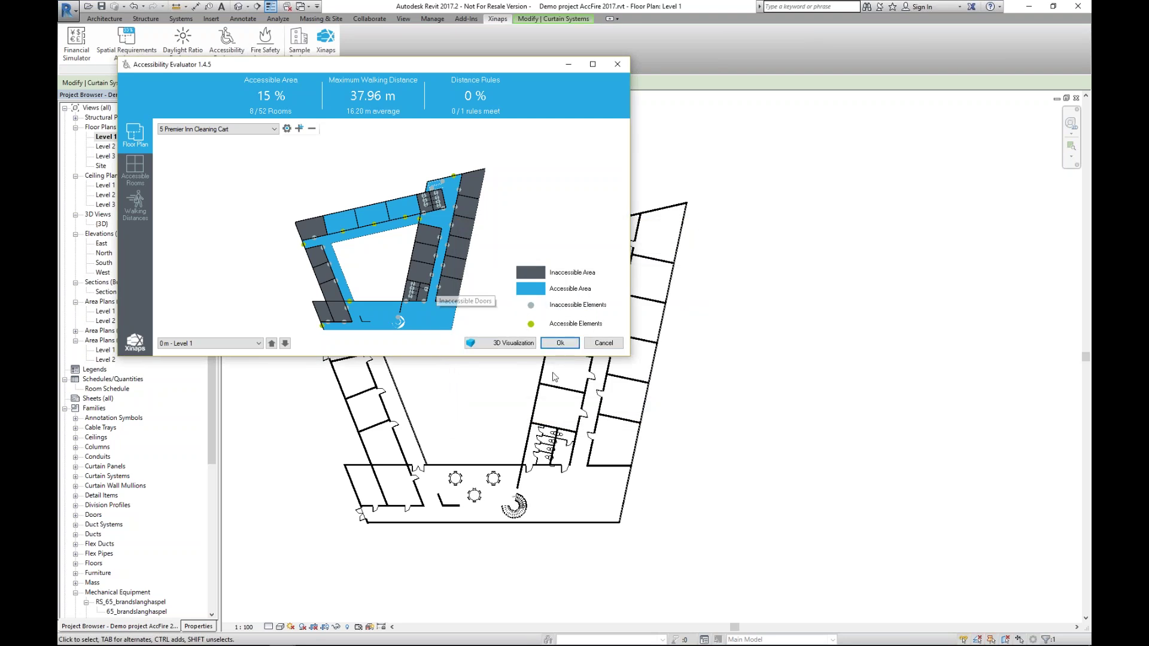
click(287, 128)
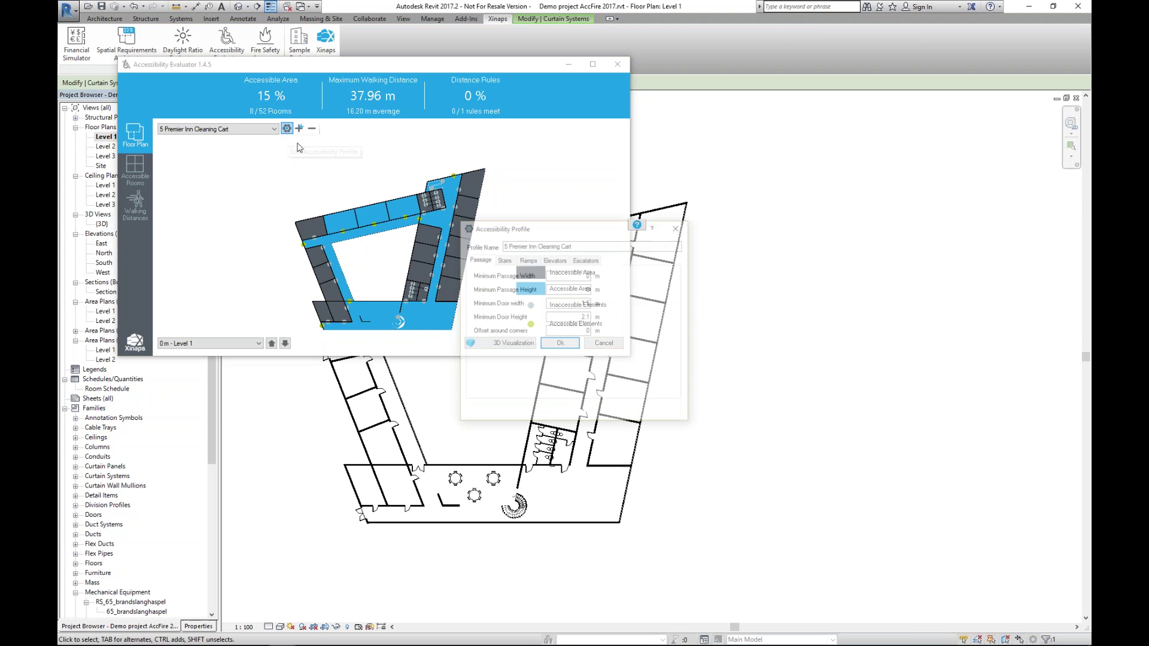
double_click(570, 306)
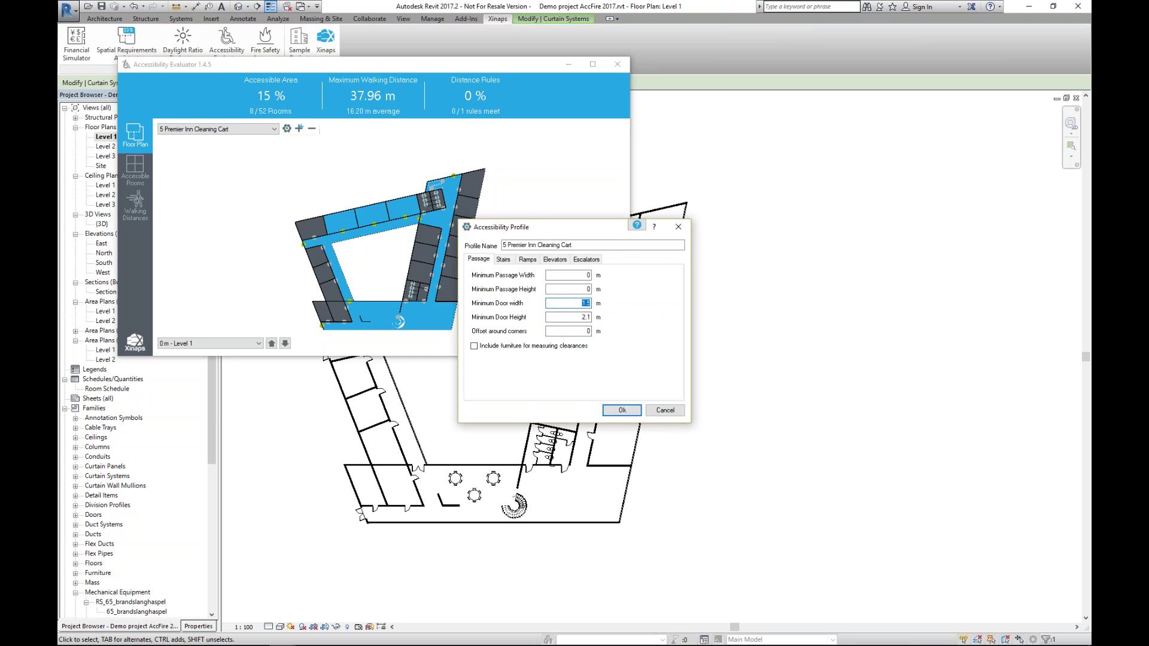
click(664, 411)
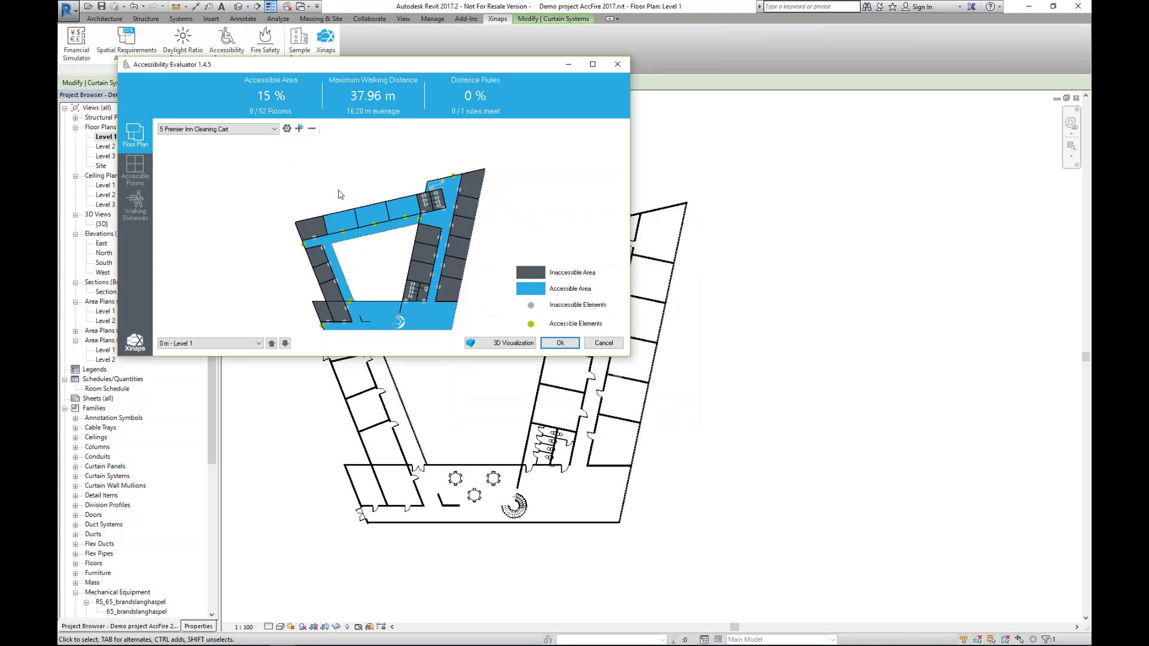
Evaluate accessibility with the 1 Regular Pedestrians profile, check its minimum door width, and accept the evaluation.
click(245, 130)
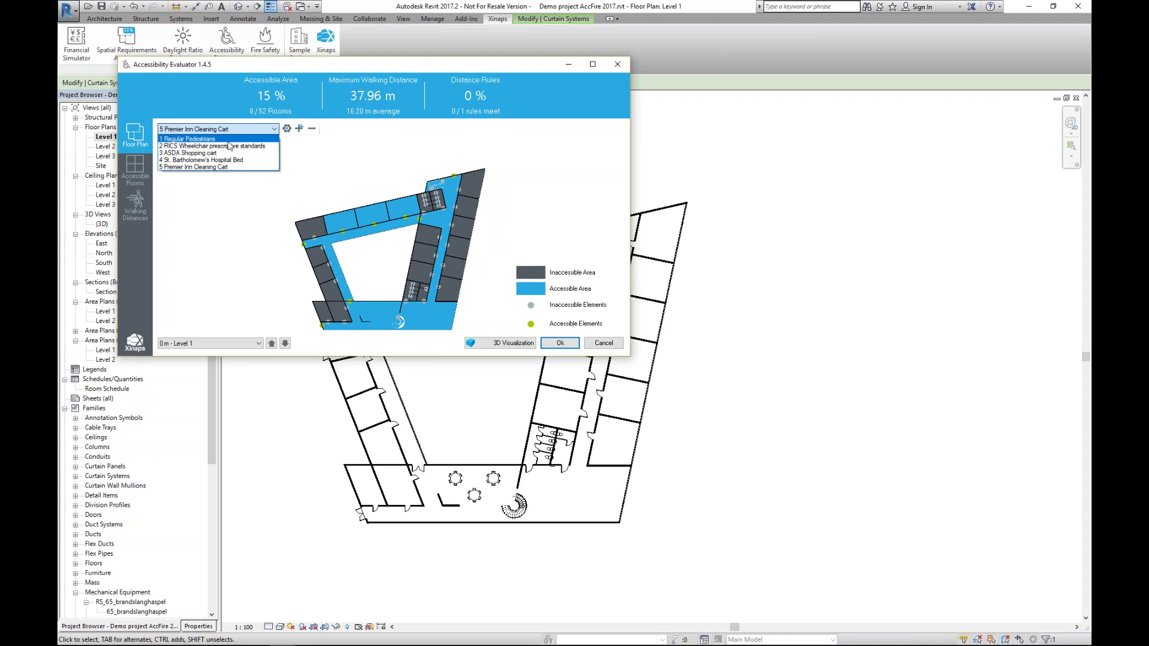
click(228, 142)
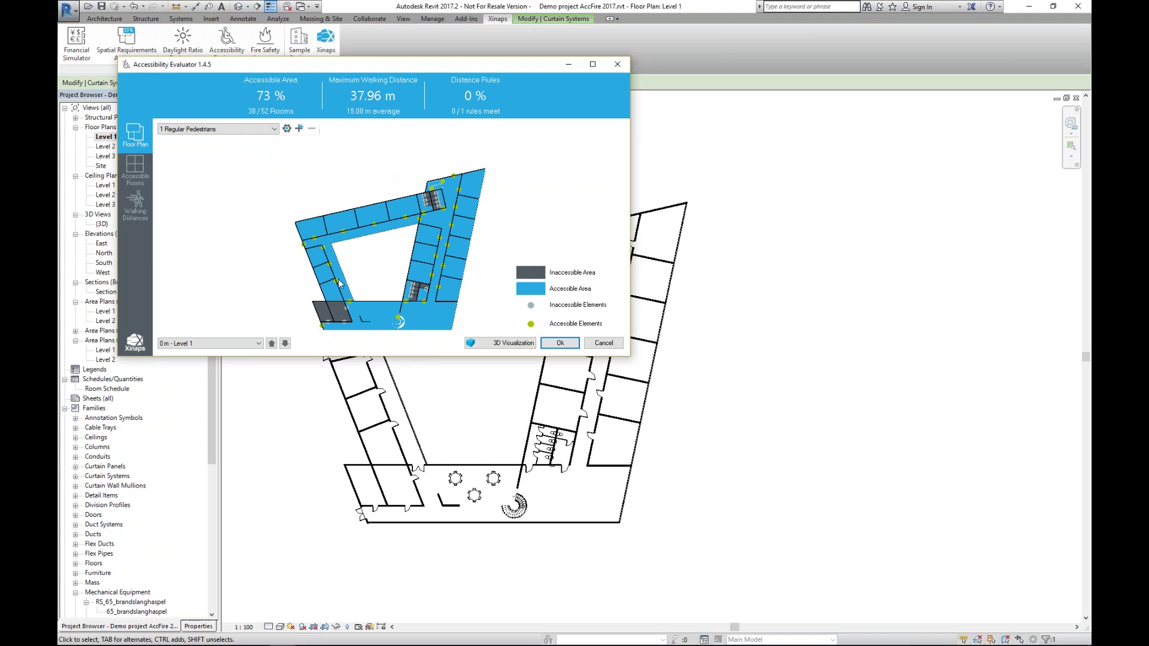
click(286, 129)
double_click(579, 303)
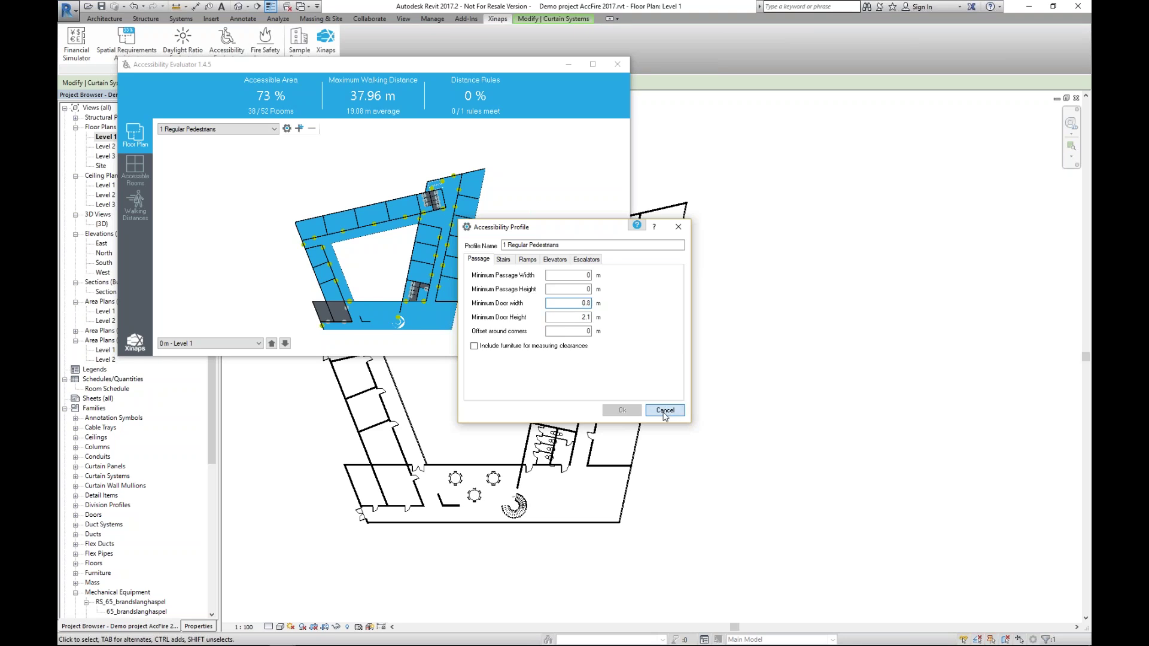
click(667, 410)
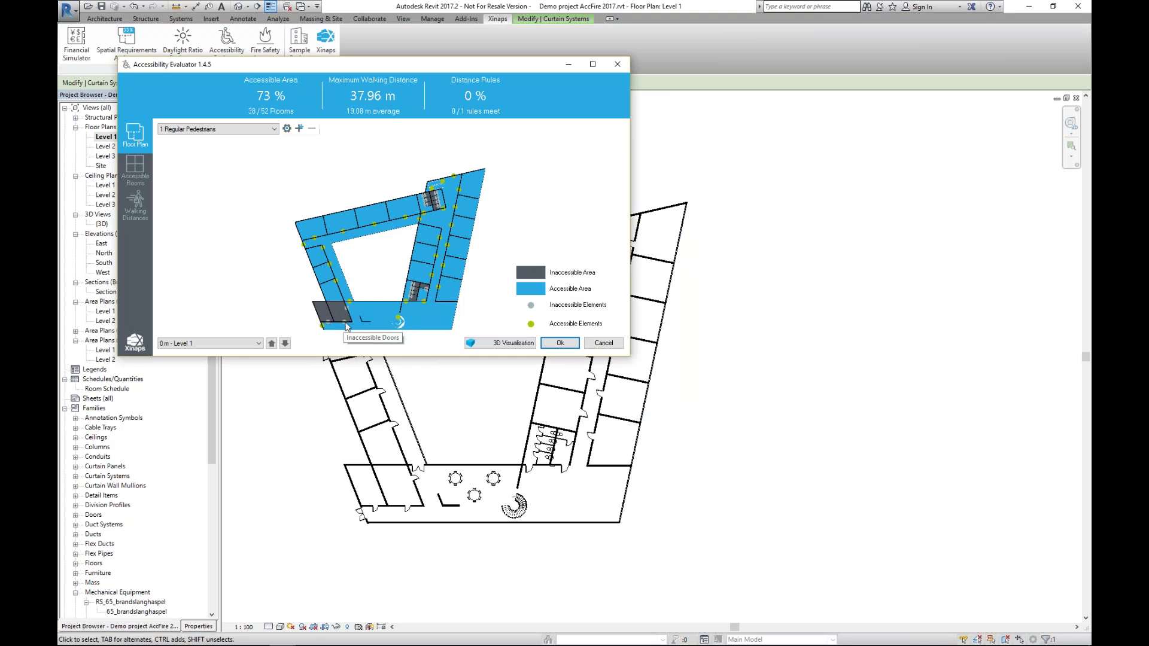
click(560, 343)
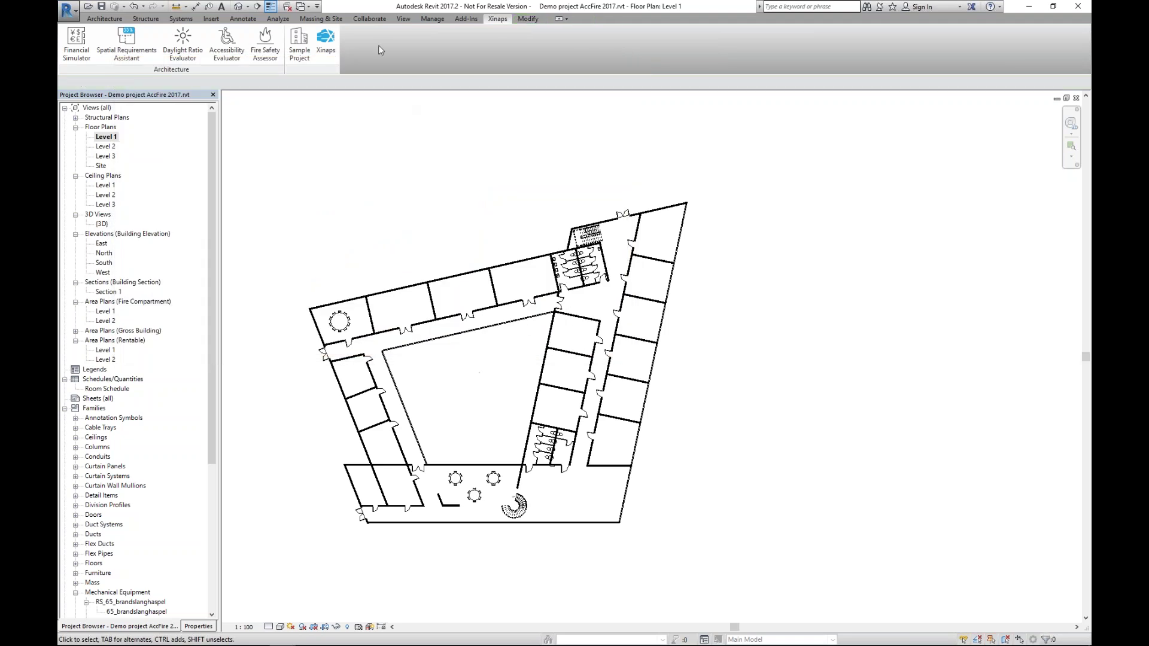
Set the project's length units to decimal feet.
click(432, 18)
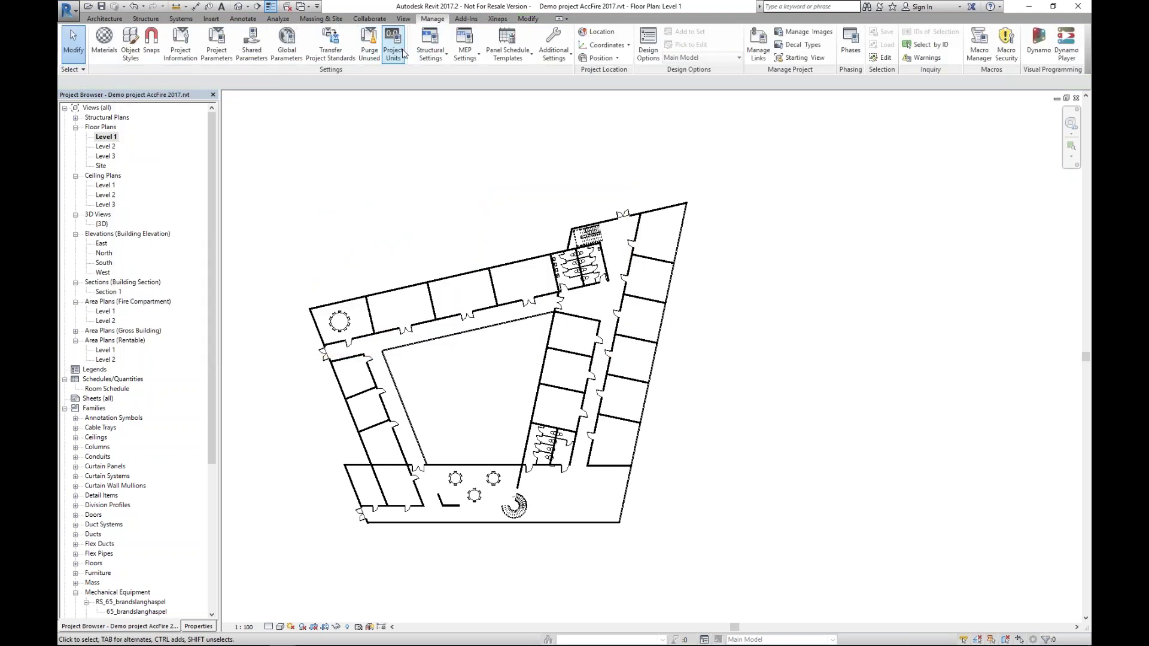
click(392, 45)
click(587, 248)
click(588, 269)
click(584, 278)
click(578, 403)
click(540, 433)
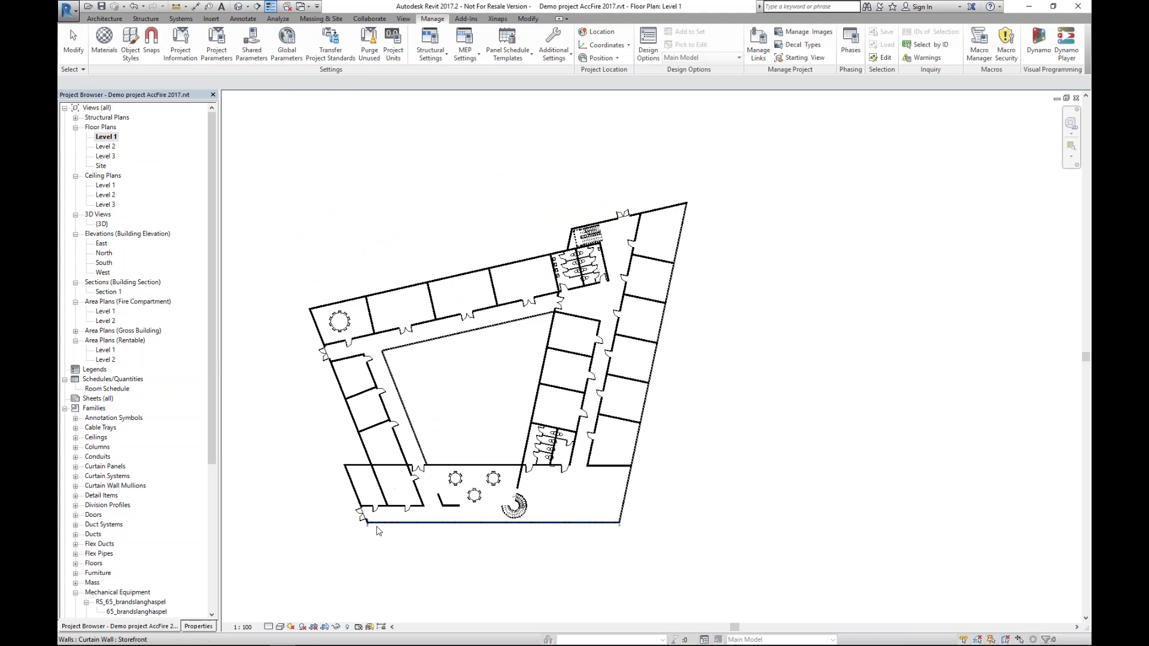
Change the two M_Single-Flush doors in the lower wall of the southwest corner rooms to type 1000 x 2134mm.
scroll(377, 531, up, 3)
click(402, 511)
scroll(402, 510, up, 5)
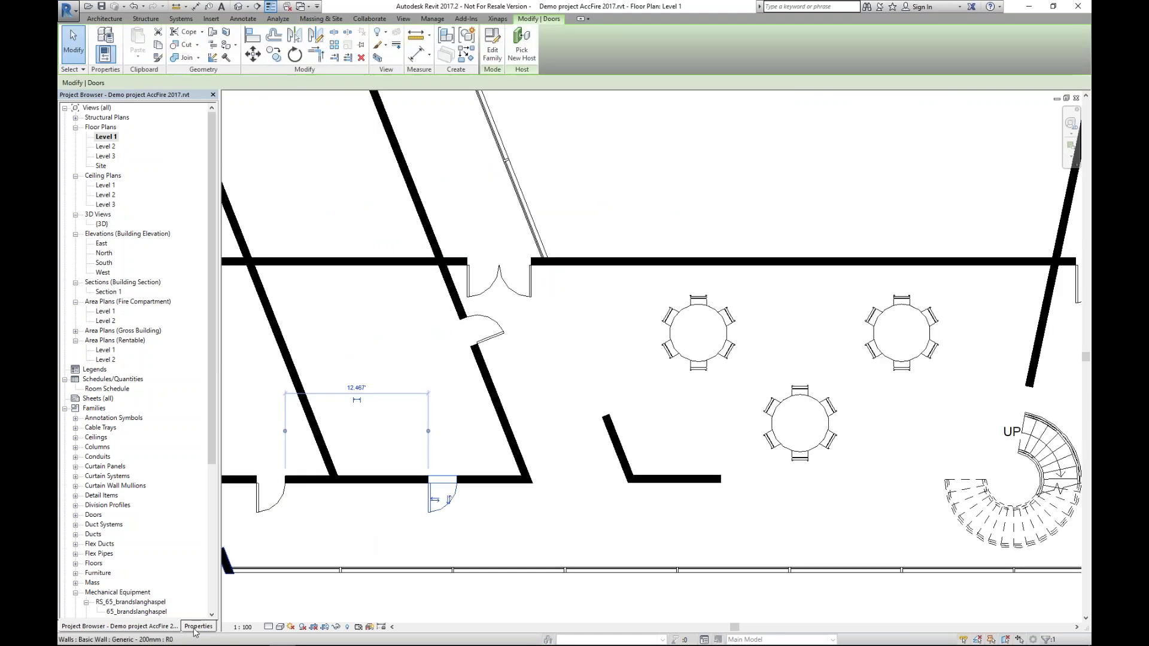
click(198, 626)
click(112, 132)
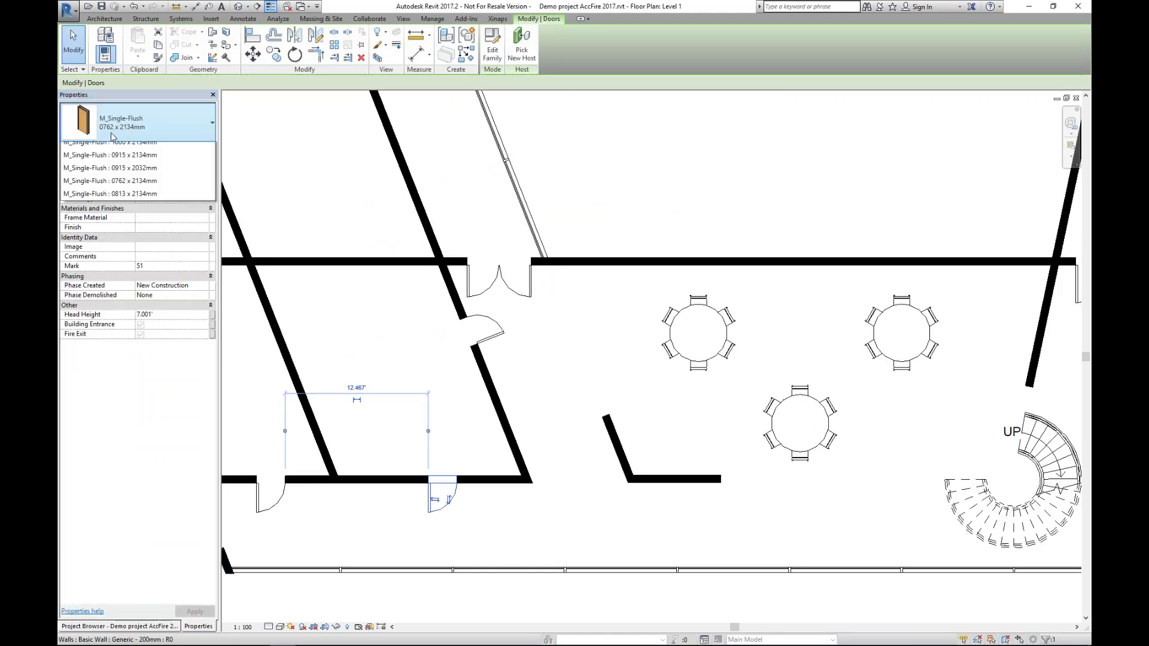
click(108, 302)
click(252, 479)
click(113, 126)
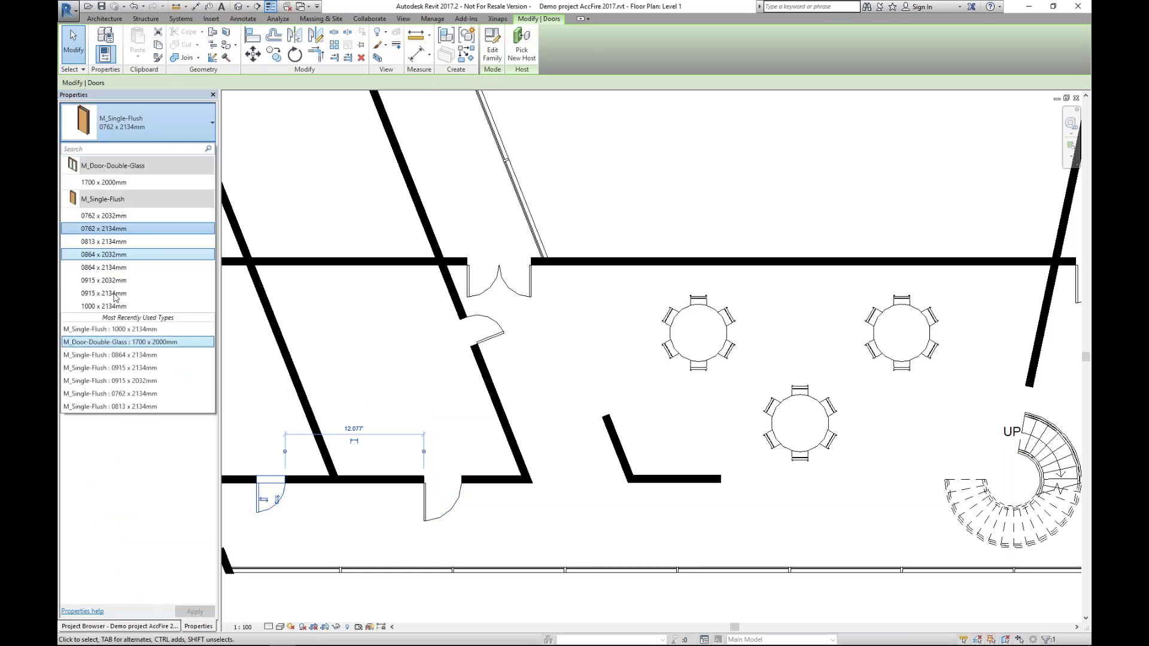
click(114, 306)
click(482, 328)
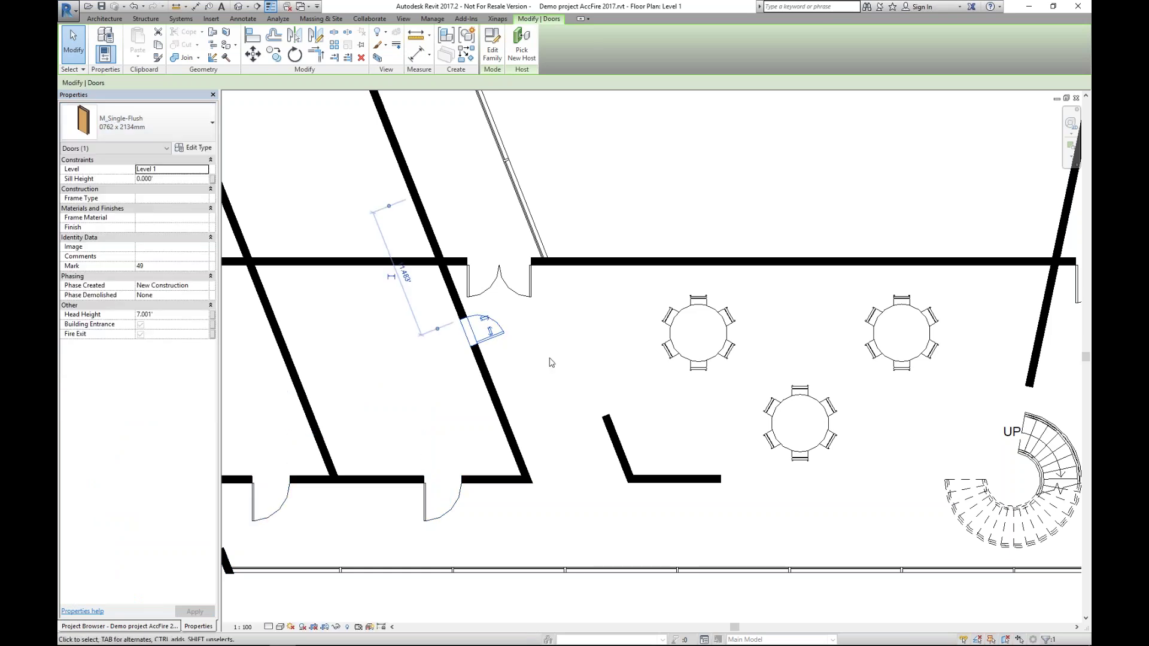
click(569, 367)
Rerun the Accessibility Evaluator on the Level 1 plan with the changed doors.
scroll(570, 367, down, 2)
scroll(539, 419, down, 2)
scroll(602, 383, up, 2)
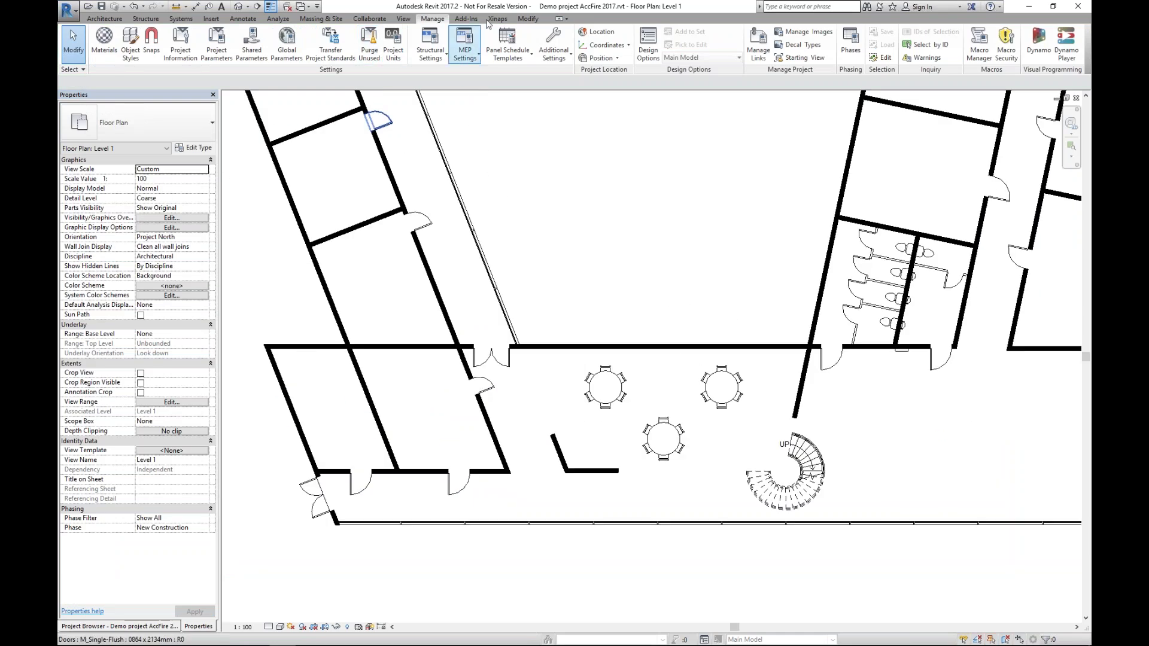
click(498, 19)
click(226, 45)
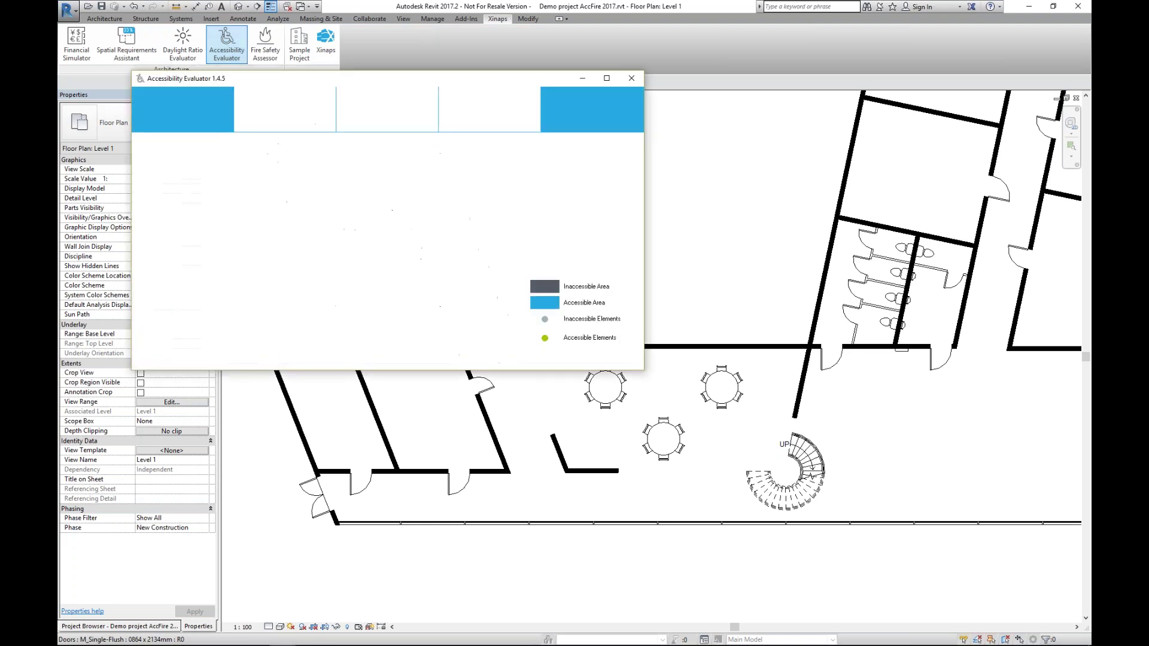
Evaluate accessibility with the 1 Regular Pedestrians profile and check its minimum passage width and offset around corners.
click(207, 143)
click(215, 153)
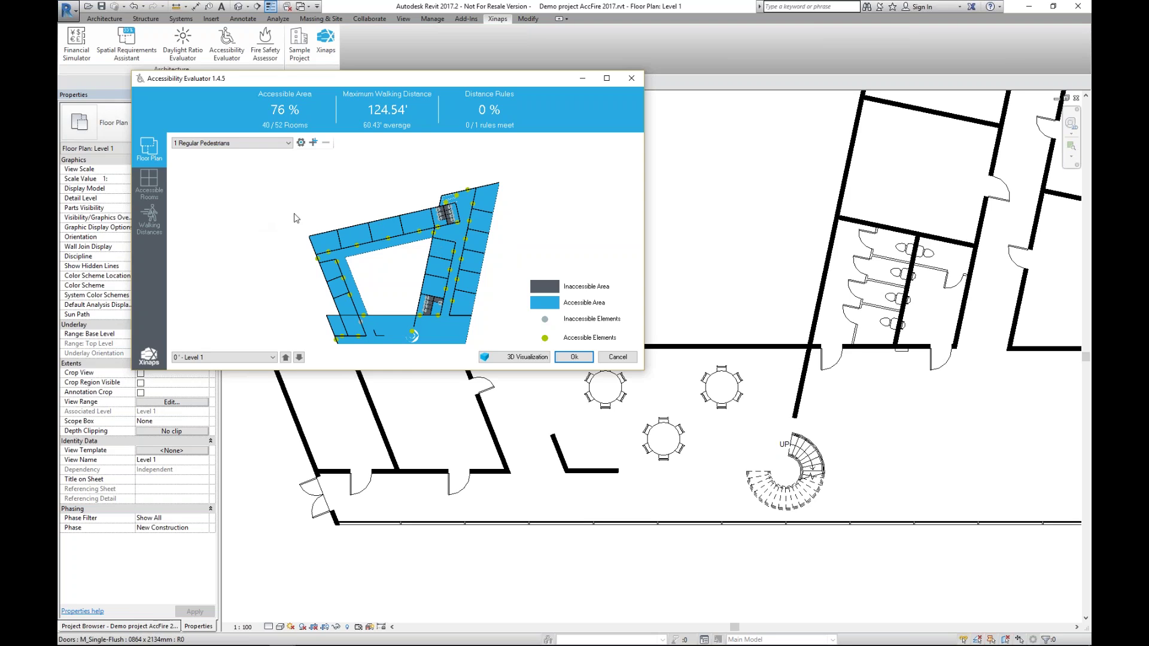
click(301, 142)
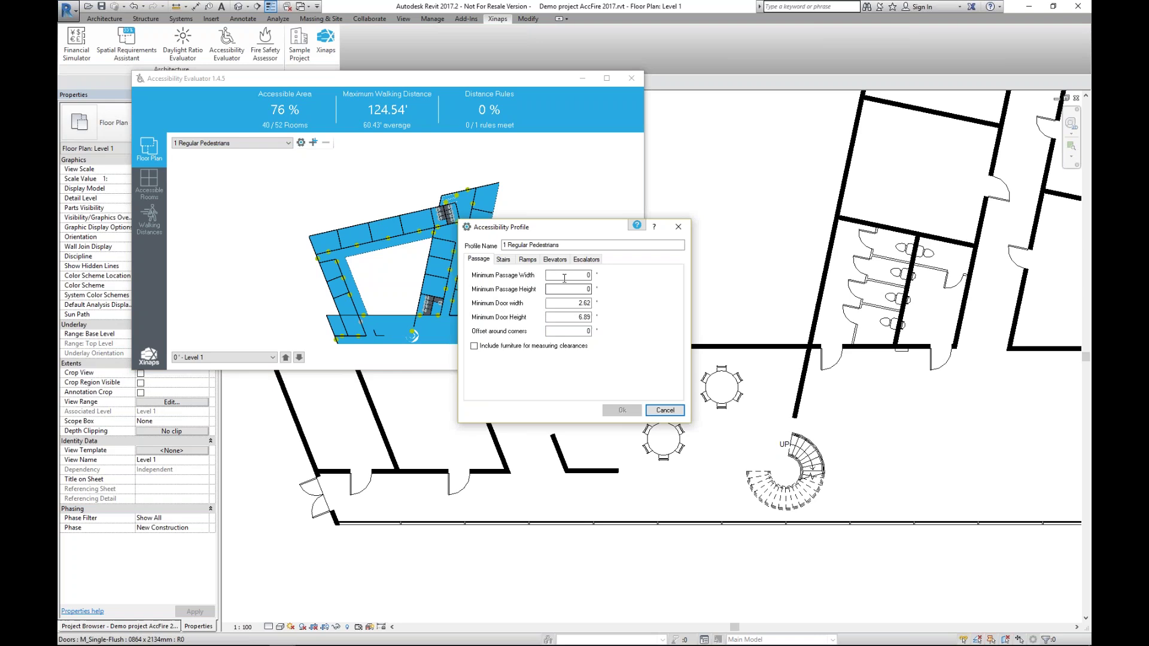
click(574, 330)
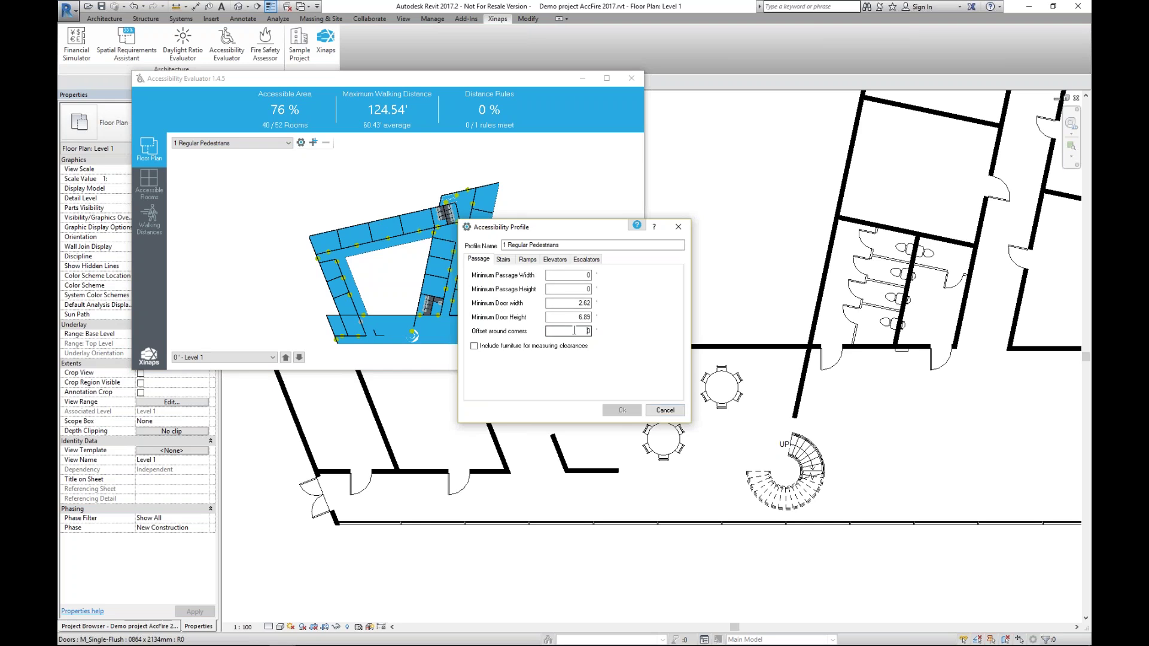
double_click(590, 275)
click(651, 411)
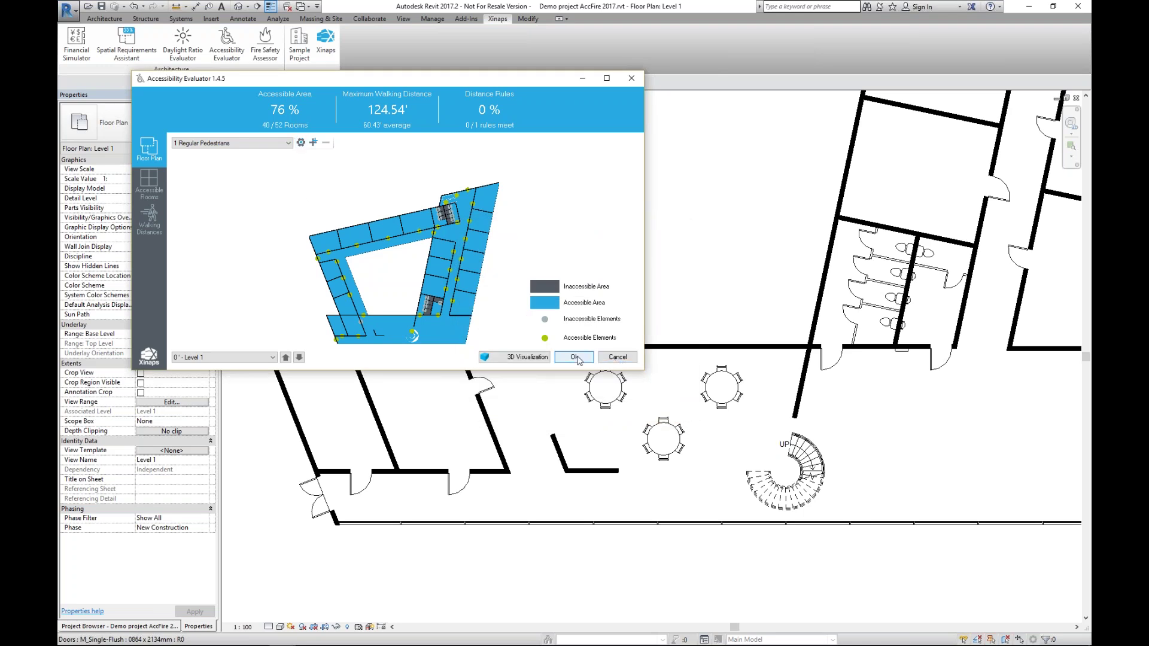
Try to set the minimum passage width of the 1 Regular Pedestrians profile to 4.00, and close the evaluator without accepting.
click(301, 142)
click(569, 275)
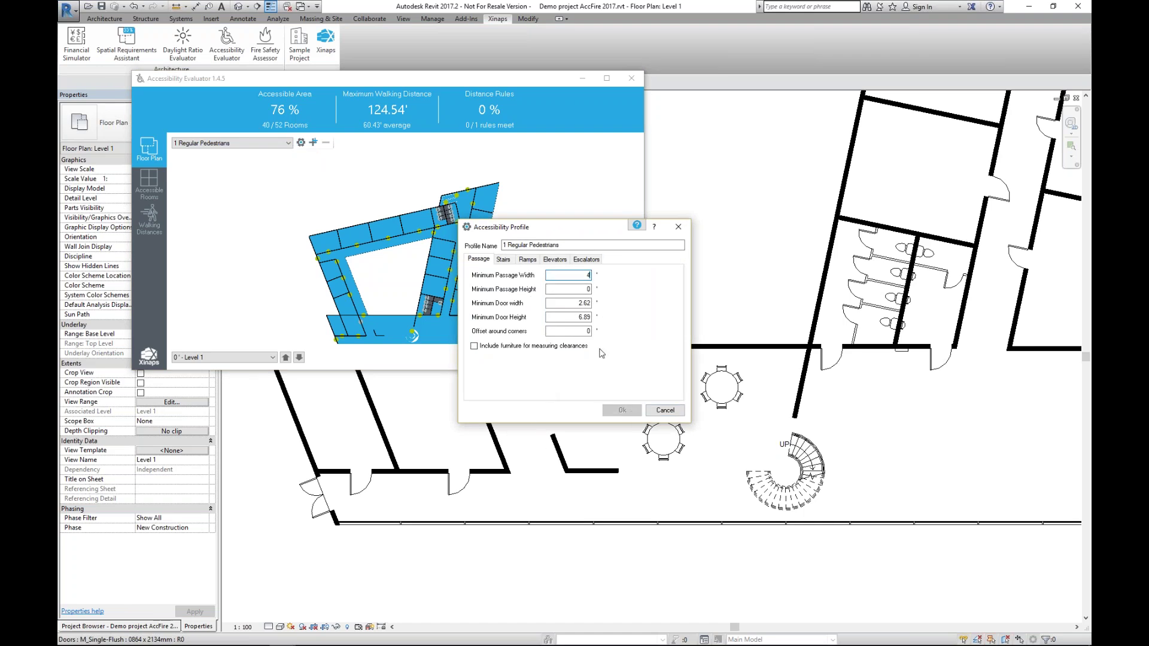
key(Tab)
key(shift+Tab)
text(.00)
click(664, 411)
click(302, 143)
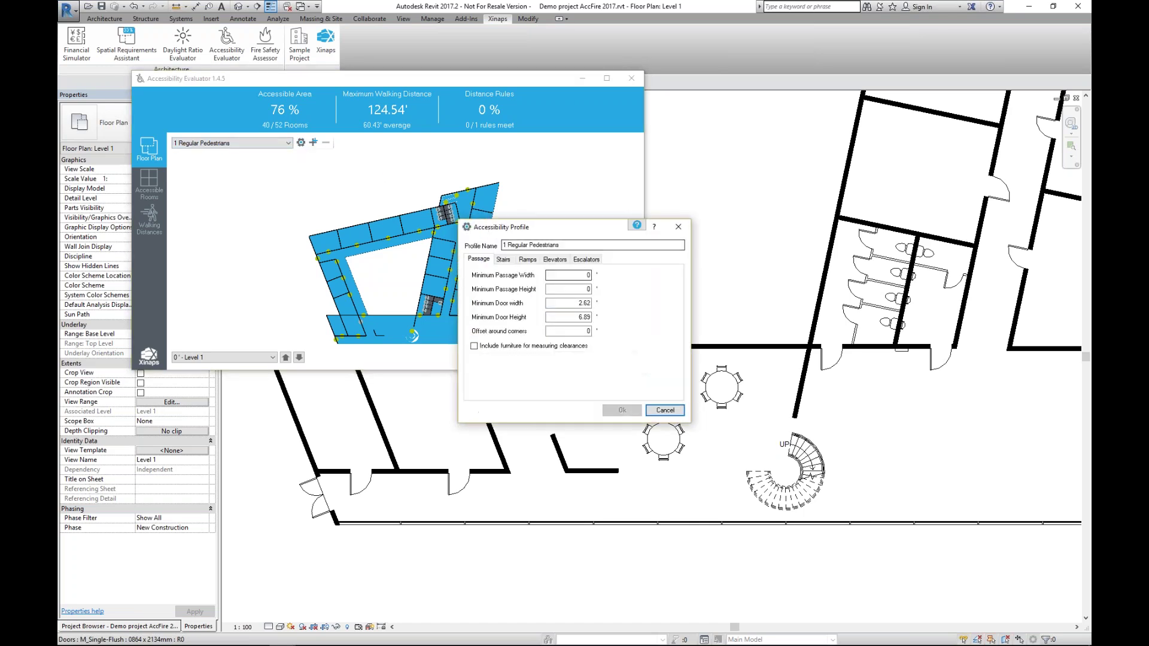
click(667, 413)
click(617, 358)
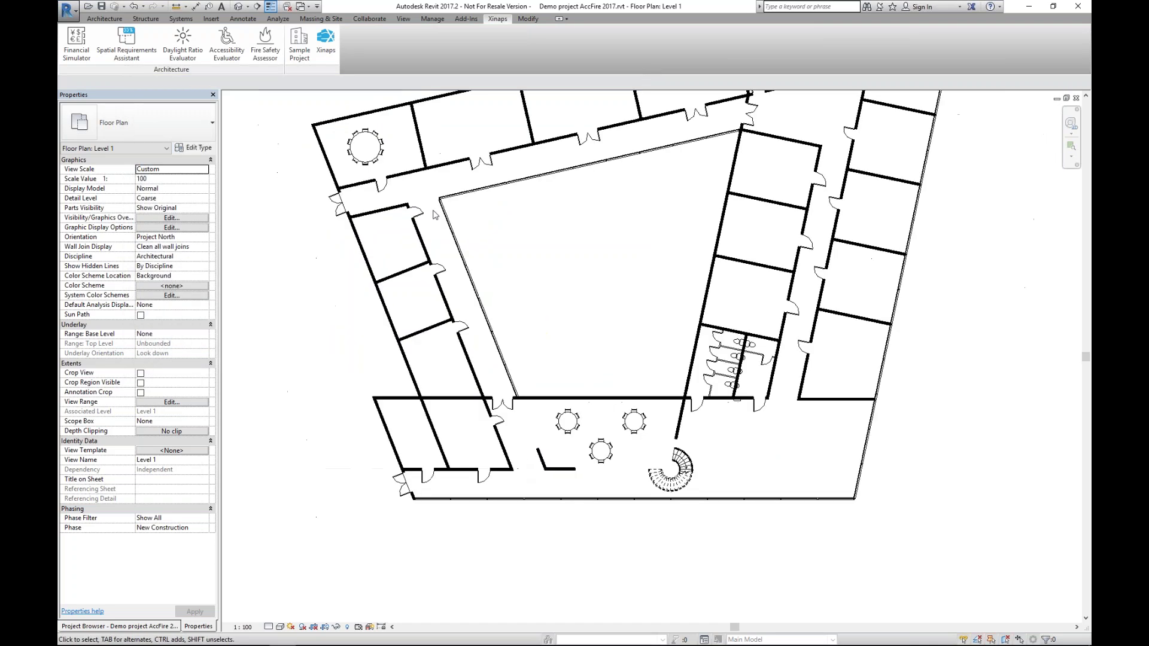
Draw a three-sided curtain wall enclosure about 5 ft deep in the west corridor, against the wall of the northernmost room south of its door.
scroll(435, 215, up, 4)
click(103, 18)
click(102, 39)
click(407, 256)
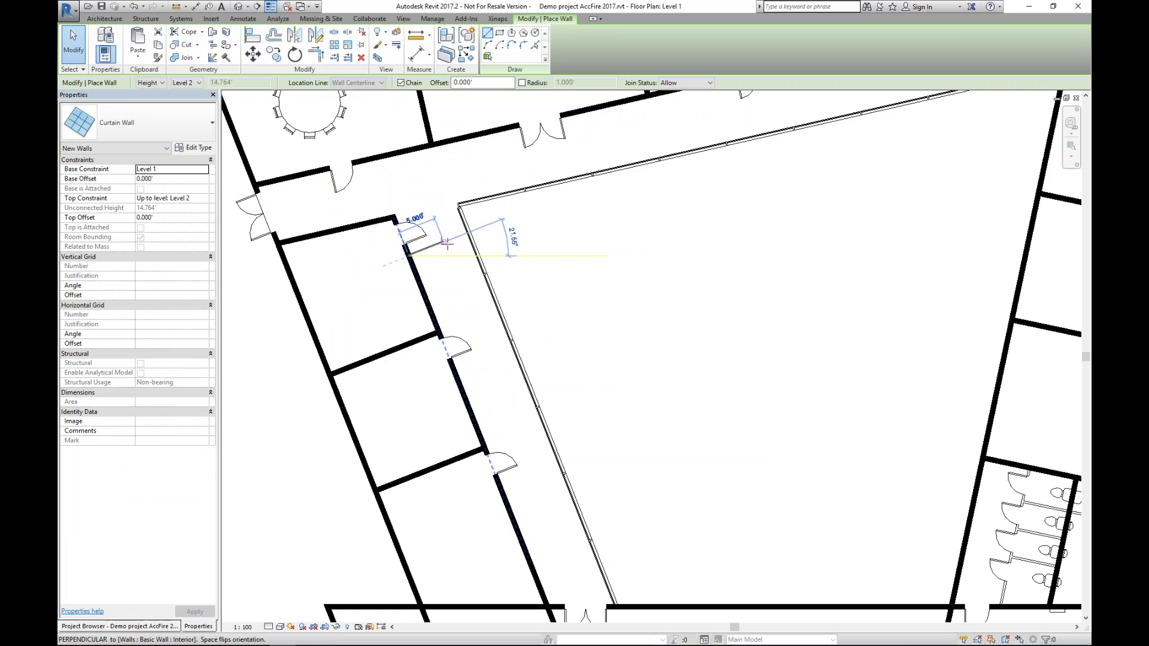
click(447, 242)
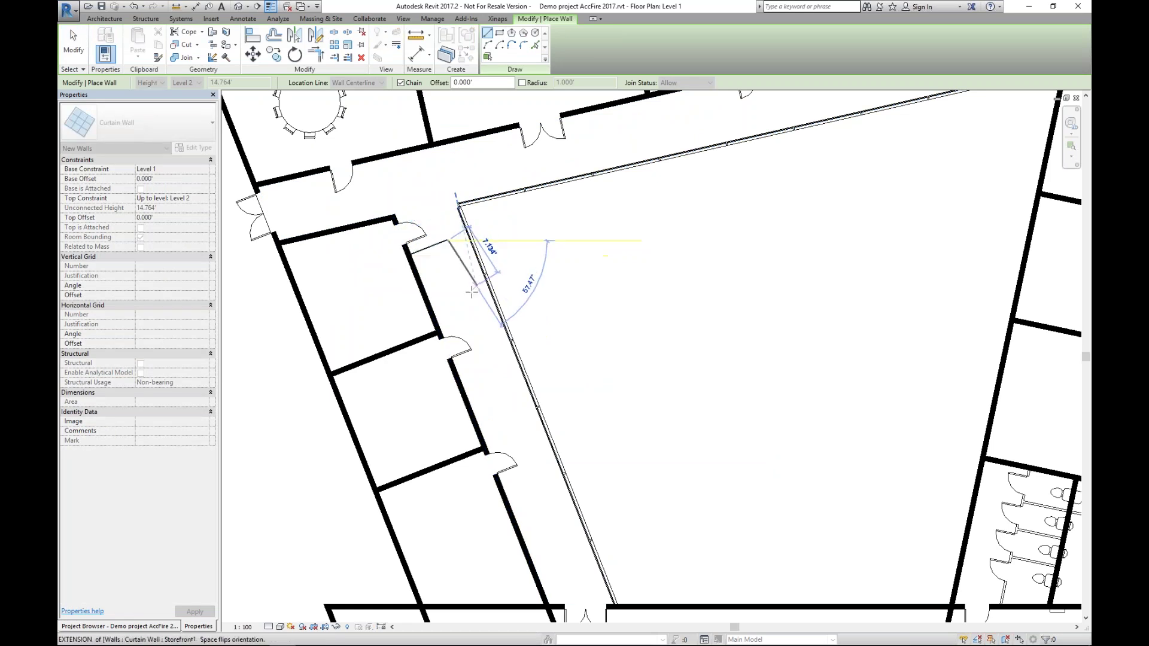
click(469, 293)
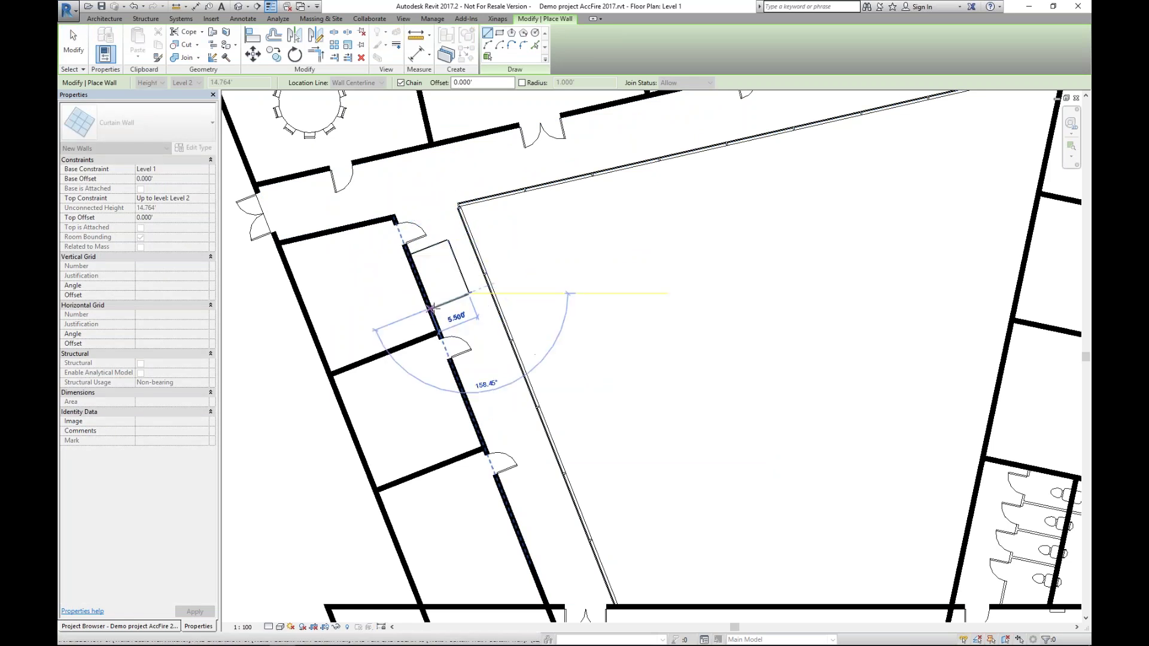
key(Escape)
key(Escape)
Inspect the curtain wall enclosure in the west corridor and the Corridor 3 room boundary around it.
scroll(427, 223, down, 2)
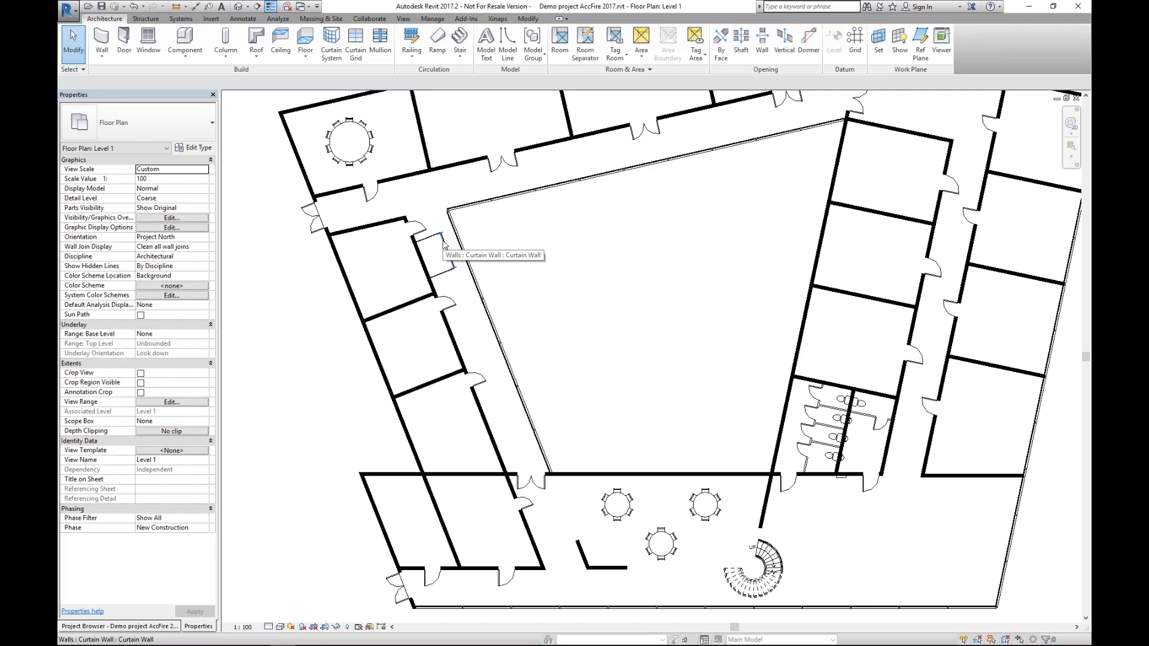
scroll(440, 246, up, 4)
scroll(432, 251, up, 1)
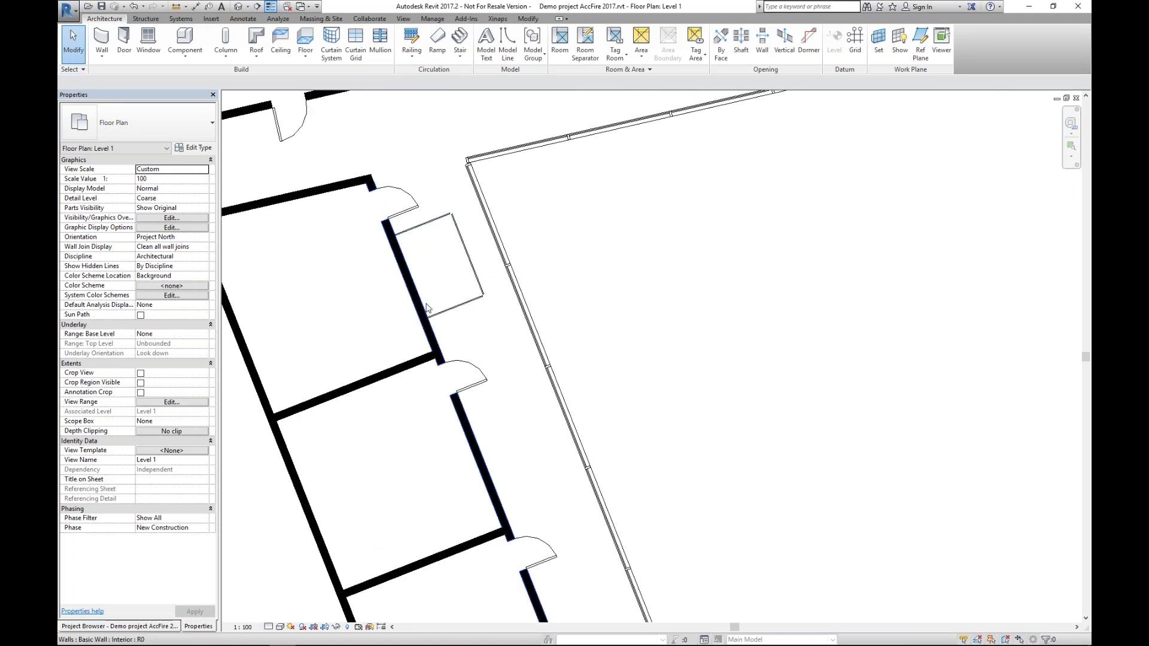
scroll(417, 216, down, 2)
click(417, 216)
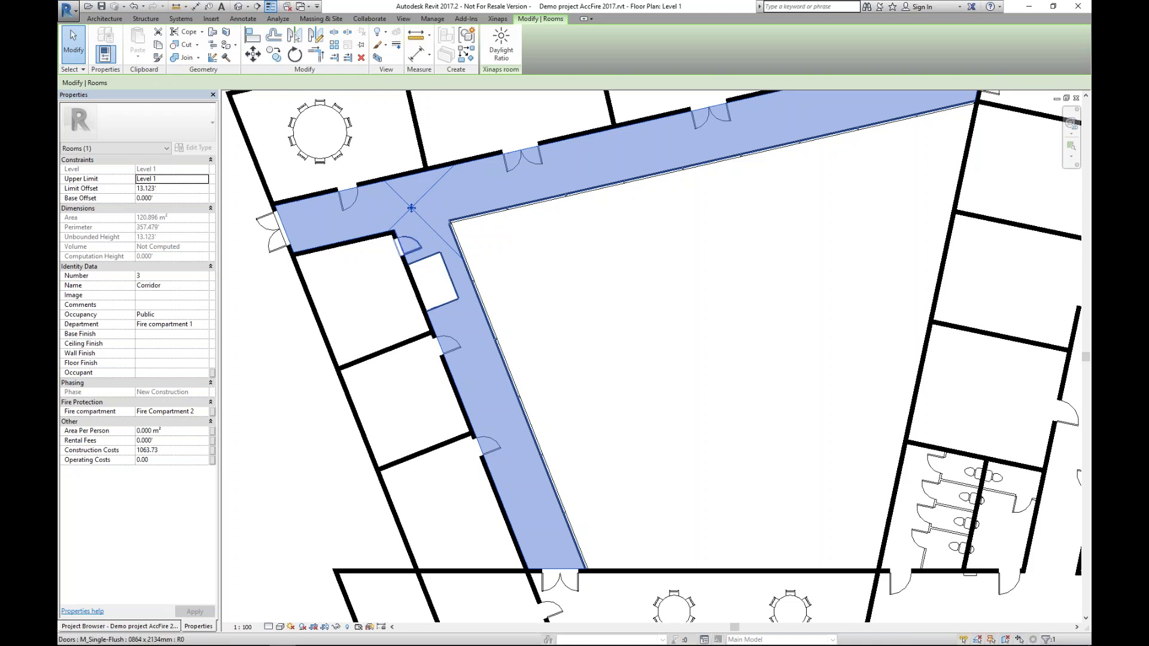
scroll(431, 285, up, 1)
scroll(431, 286, up, 2)
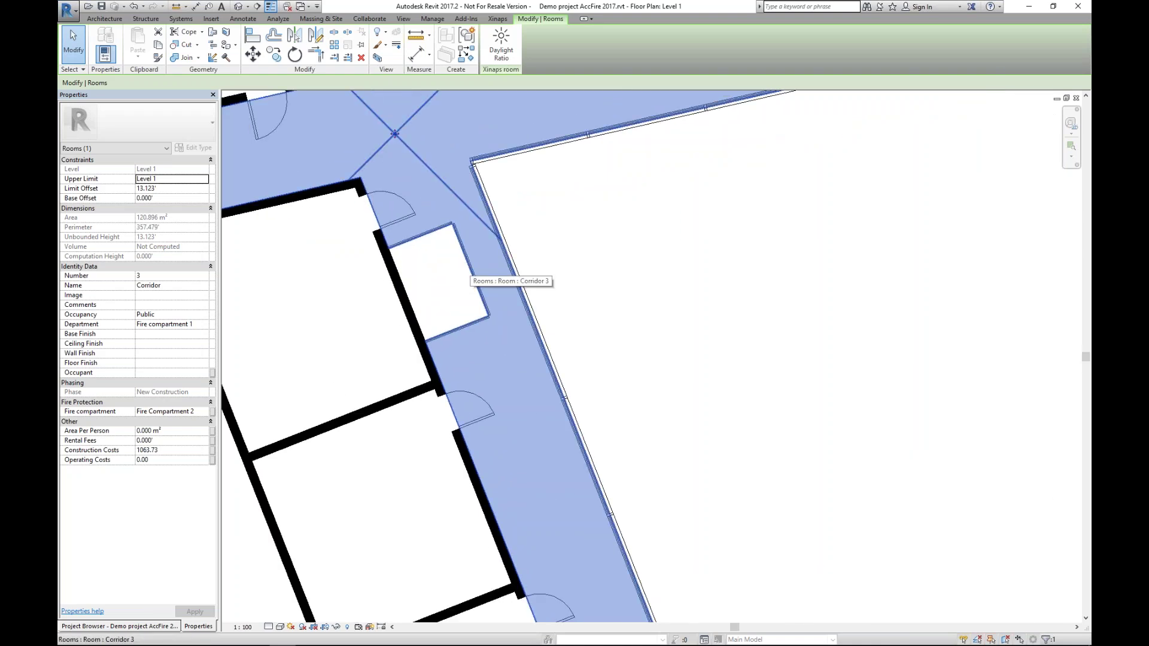
click(372, 333)
scroll(372, 333, down, 2)
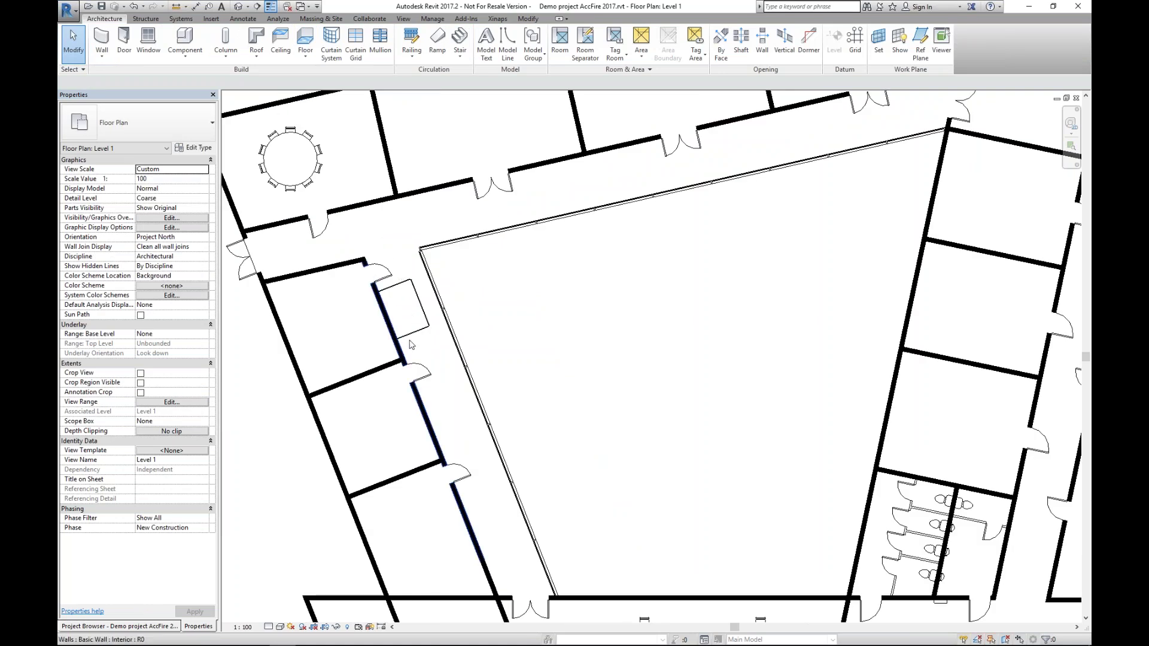
Rerun the Accessibility Evaluator with the 2 RICS Wheelchair prescriptive standards profile and with the 1 Regular Pedestrians profile.
click(498, 19)
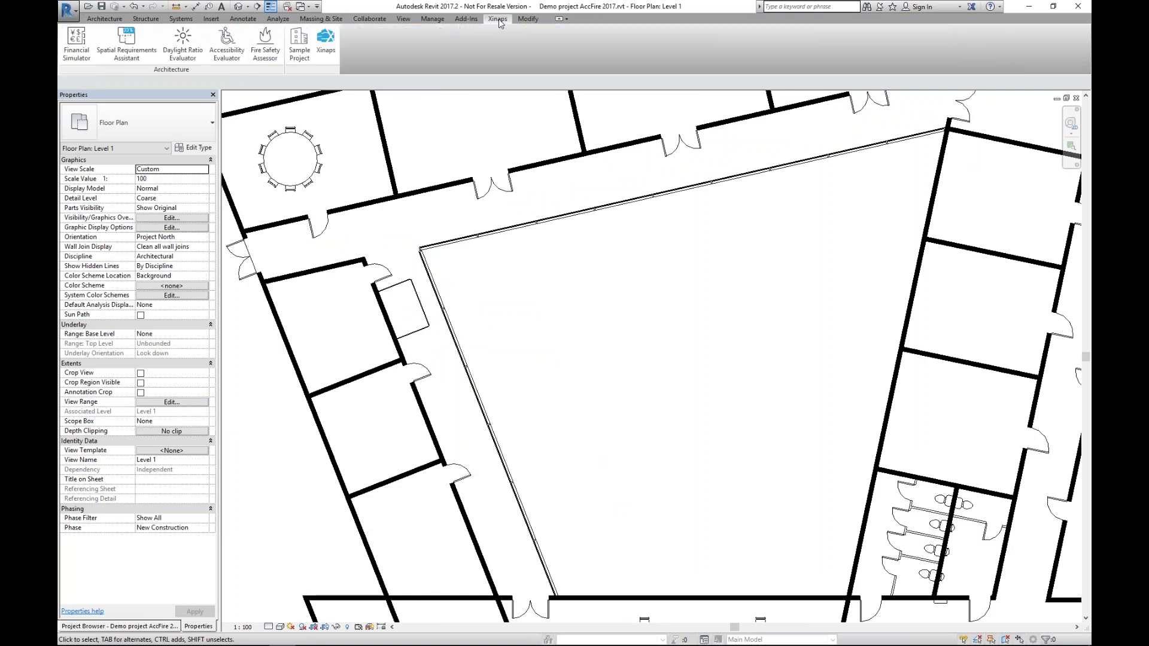
click(228, 54)
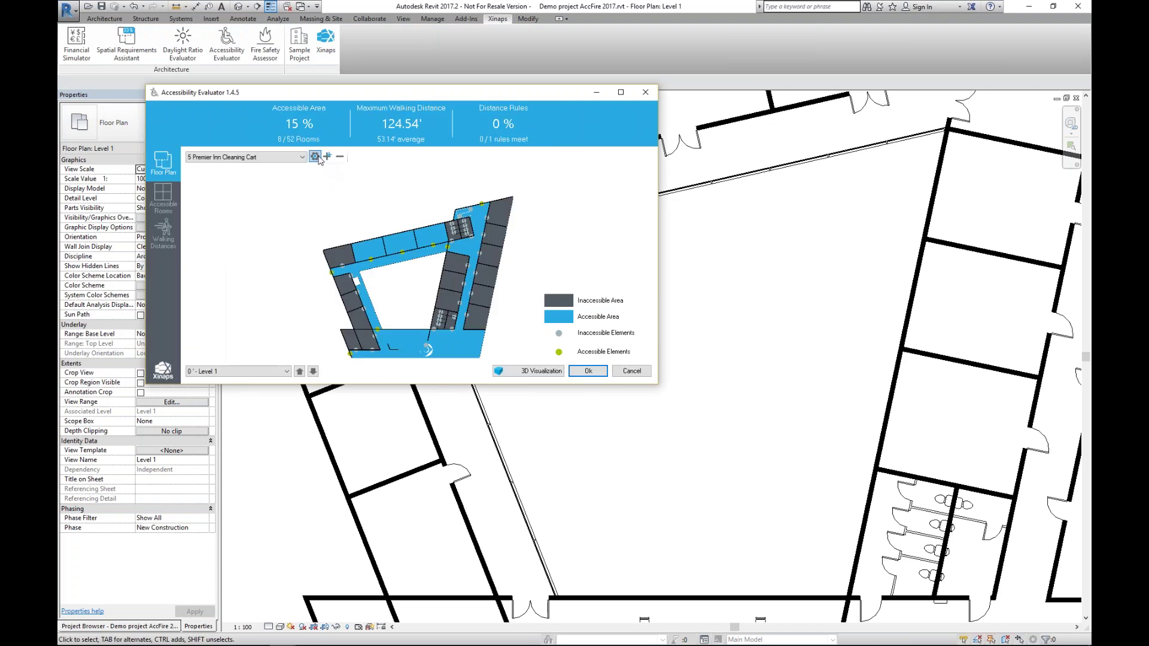
click(258, 158)
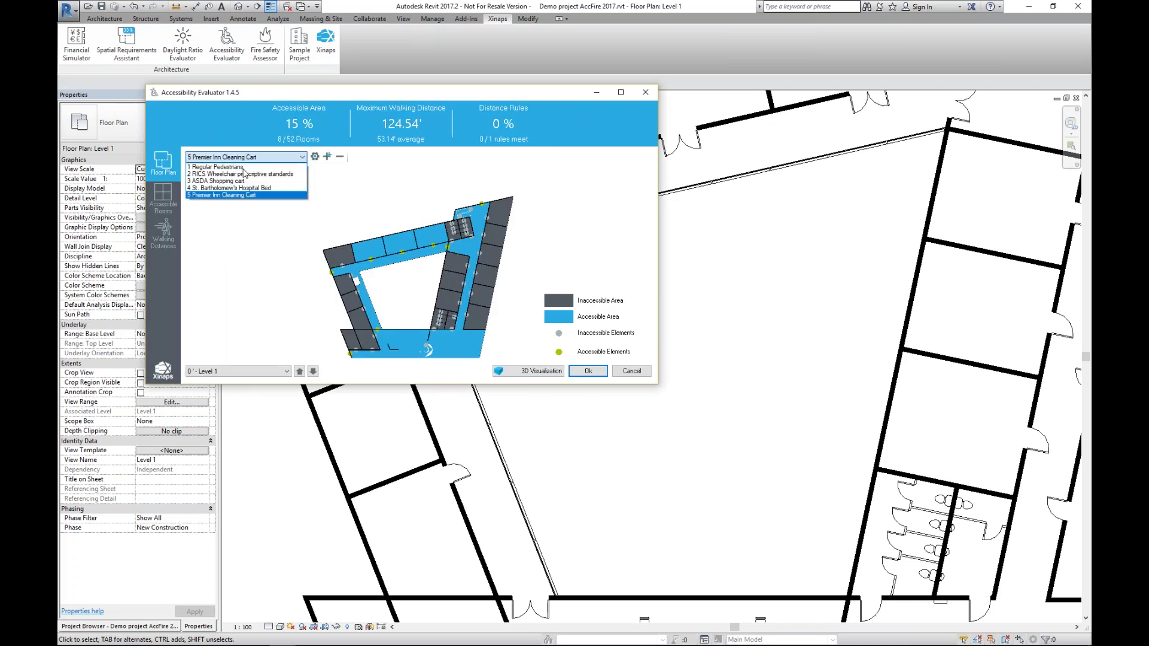
click(250, 170)
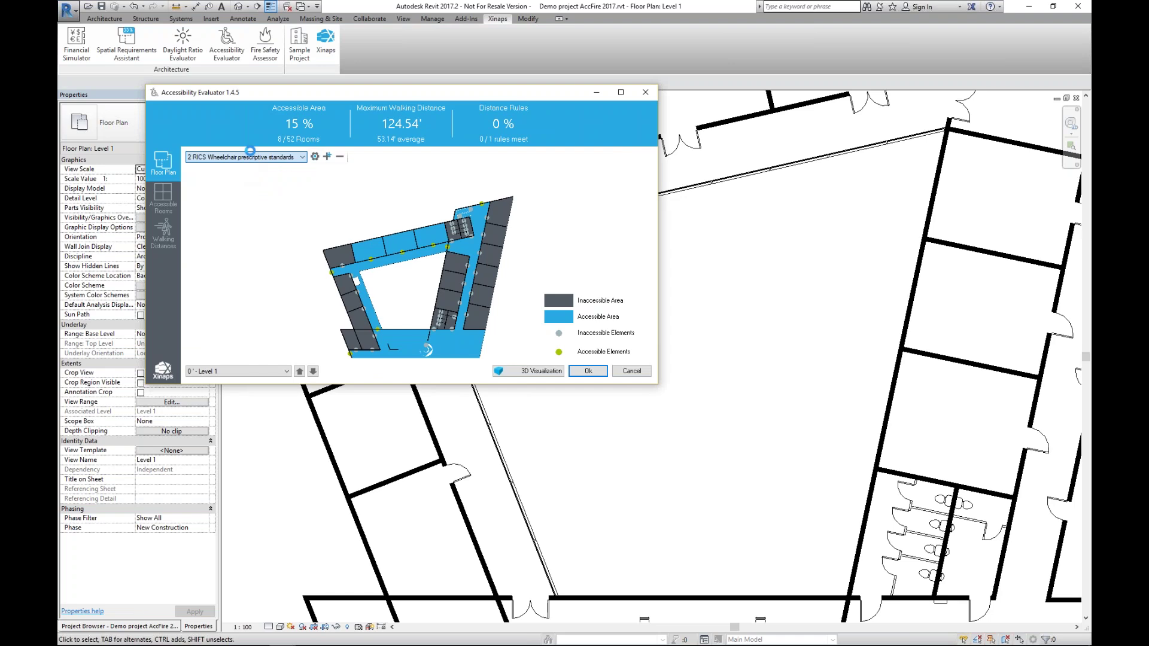
click(252, 157)
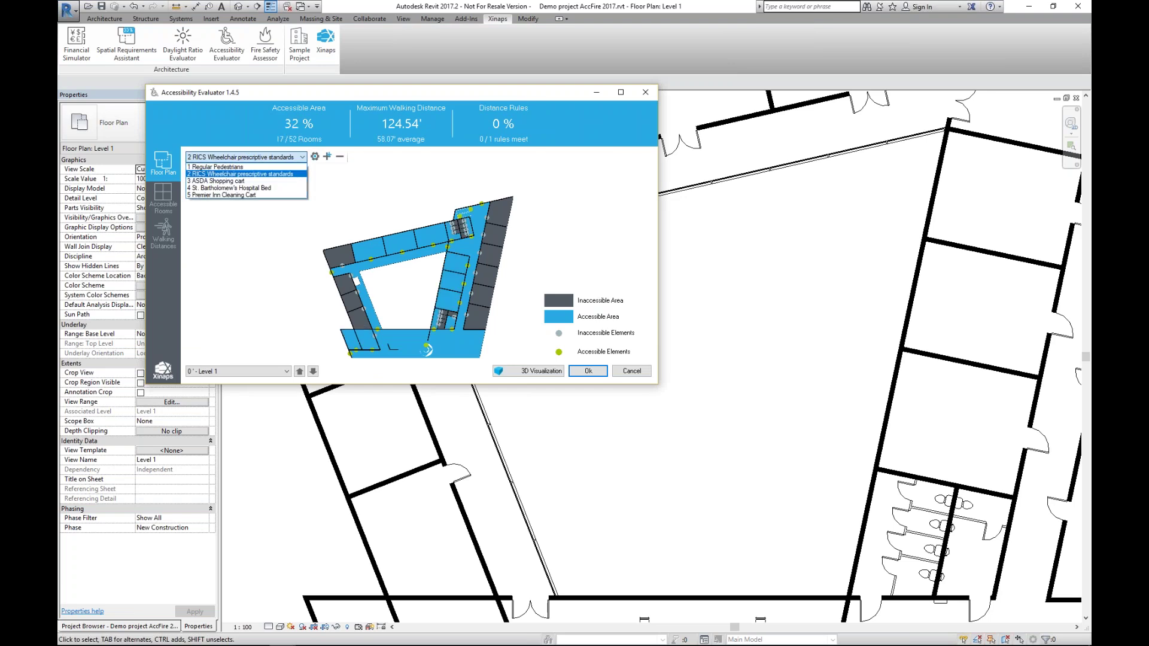
click(237, 164)
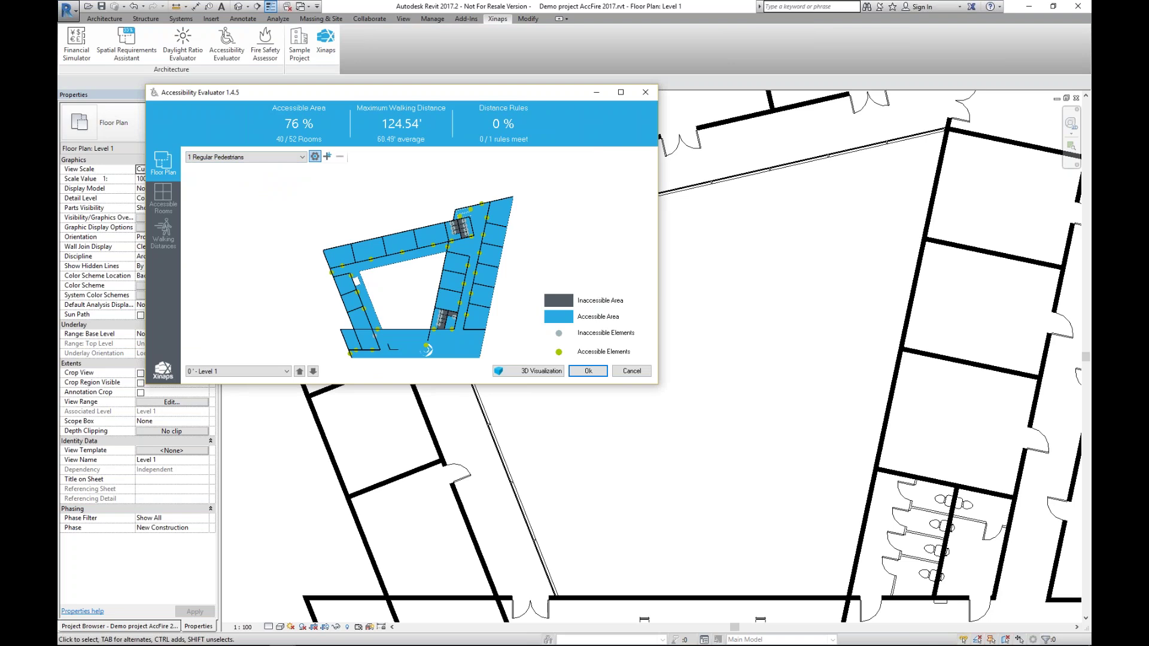
Check the minimum passage width of the 1 Regular Pedestrians profile and close its settings unchanged.
click(315, 156)
double_click(574, 276)
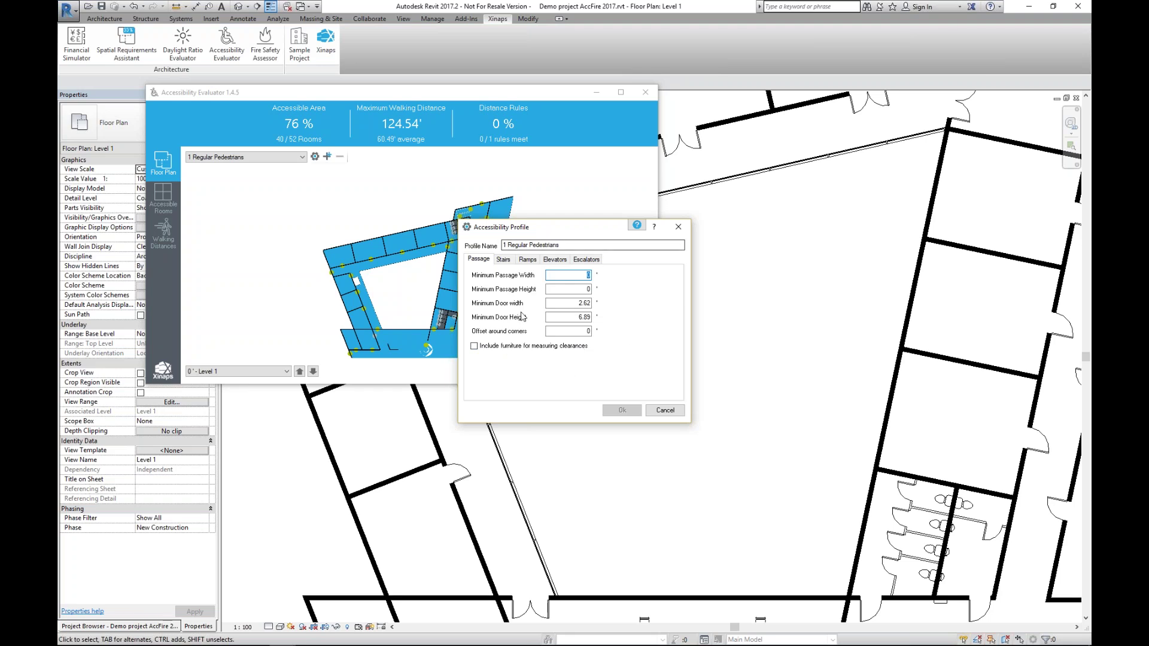
key(Escape)
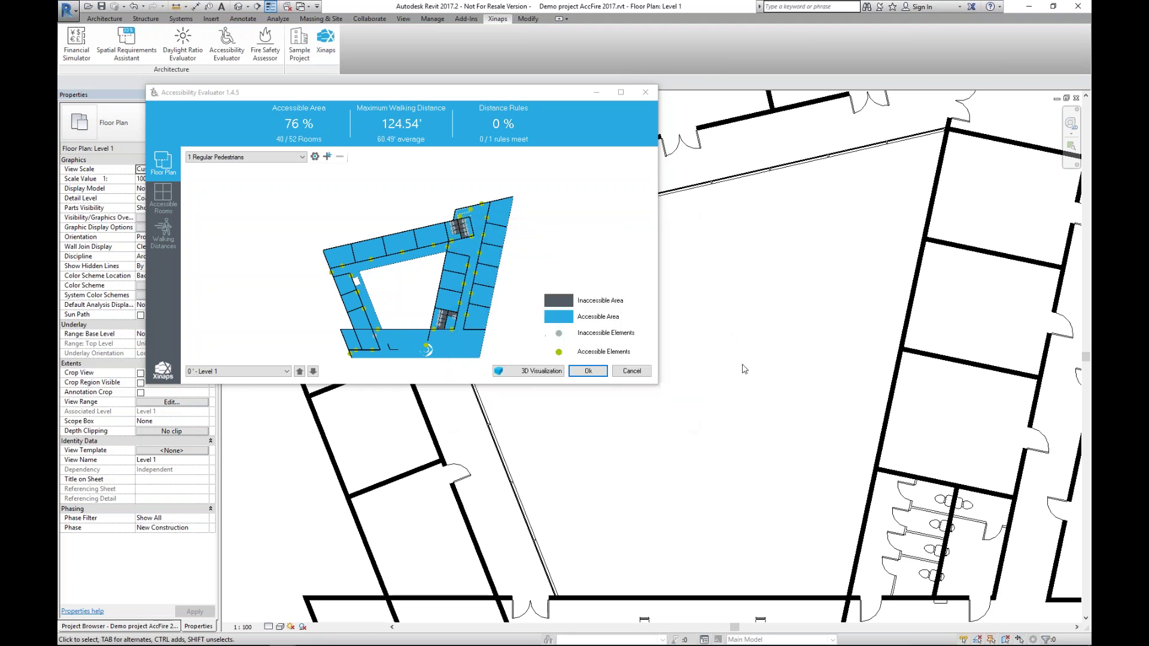
Examine the dining tables, the spiral stair and the northeast staircase with its adjoining toilets on the Level 1 plan.
scroll(741, 375, down, 3)
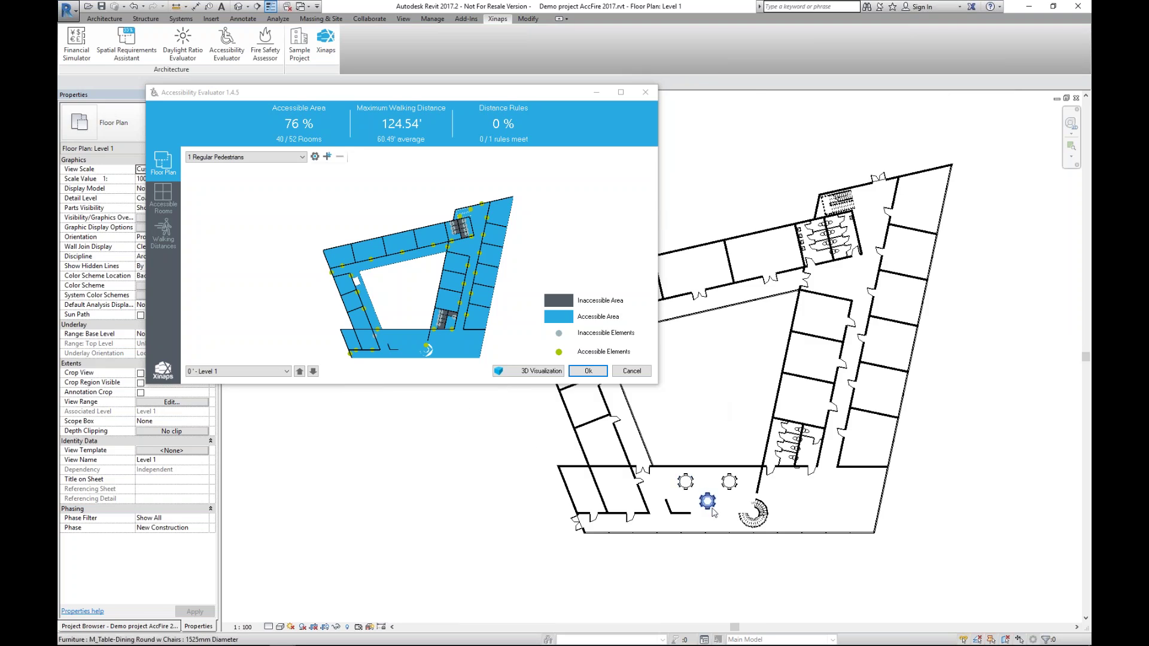
scroll(712, 512, up, 3)
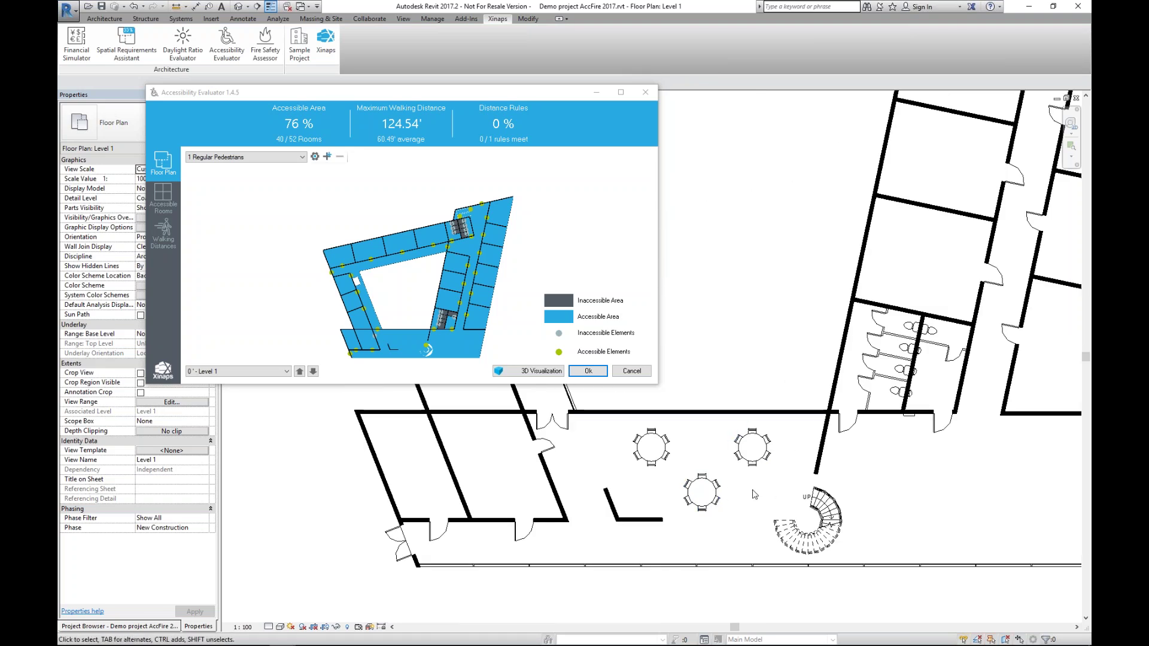
click(803, 542)
click(802, 542)
scroll(599, 335, down, 4)
scroll(741, 234, up, 4)
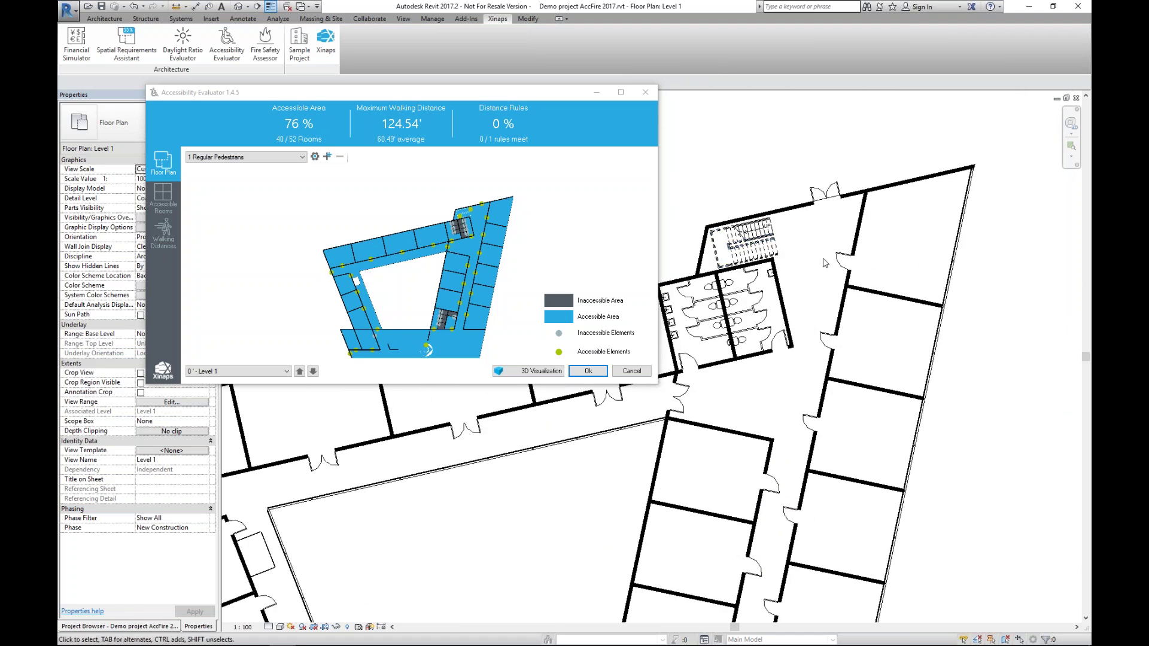
scroll(776, 270, up, 2)
scroll(775, 270, up, 2)
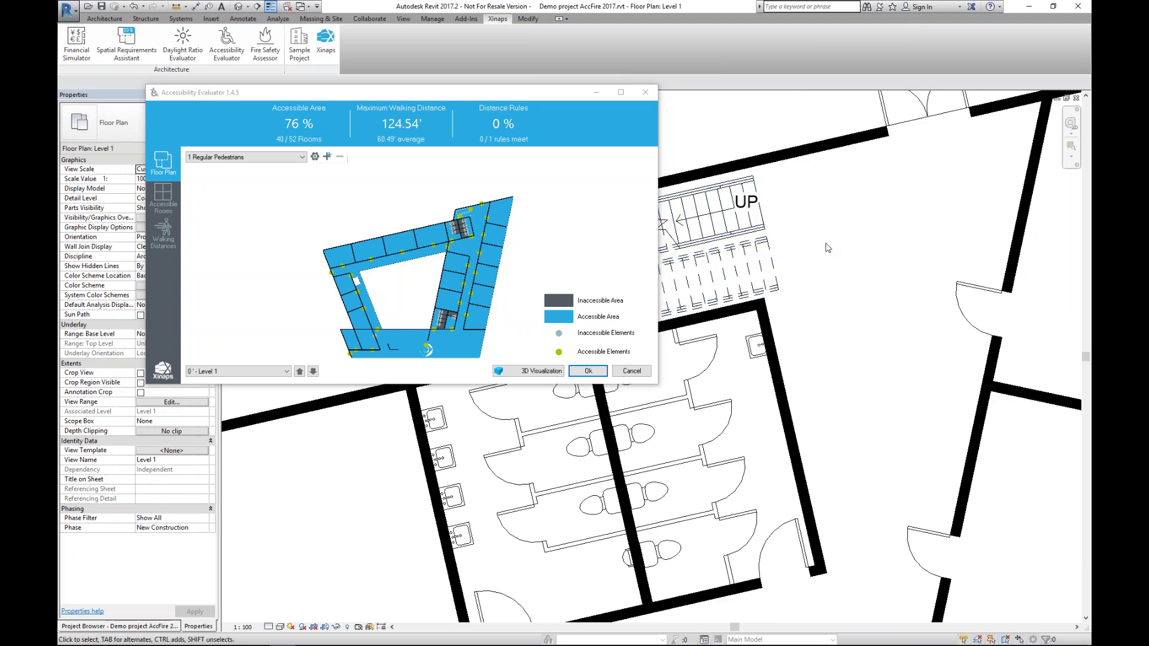
scroll(825, 248, down, 5)
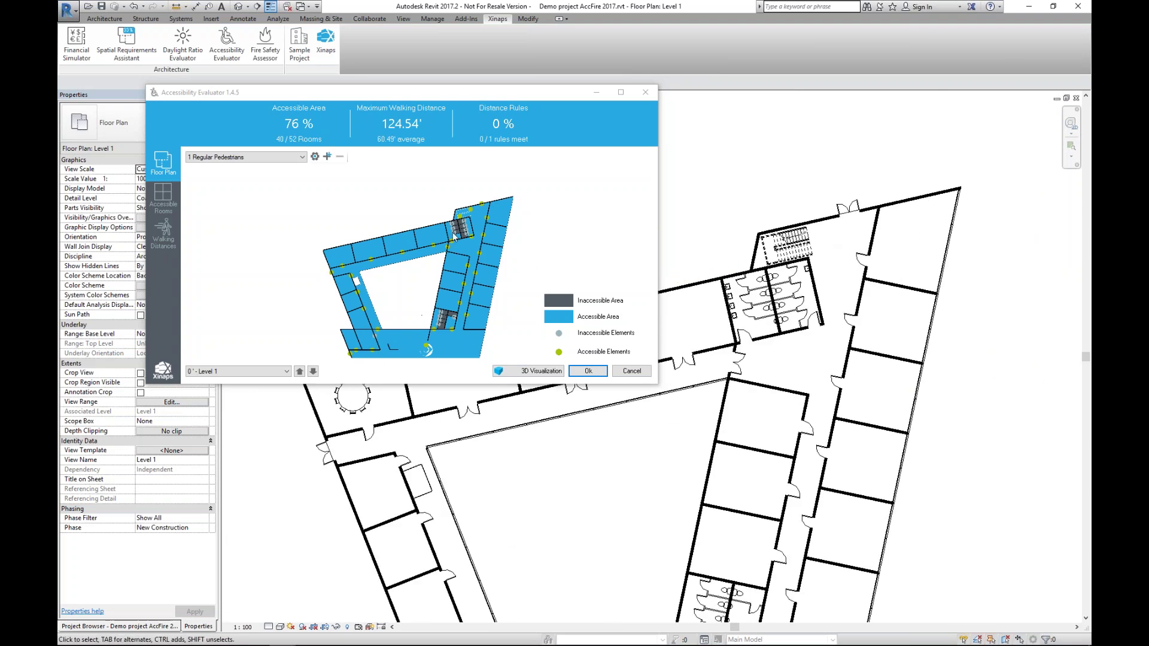
scroll(583, 458, down, 4)
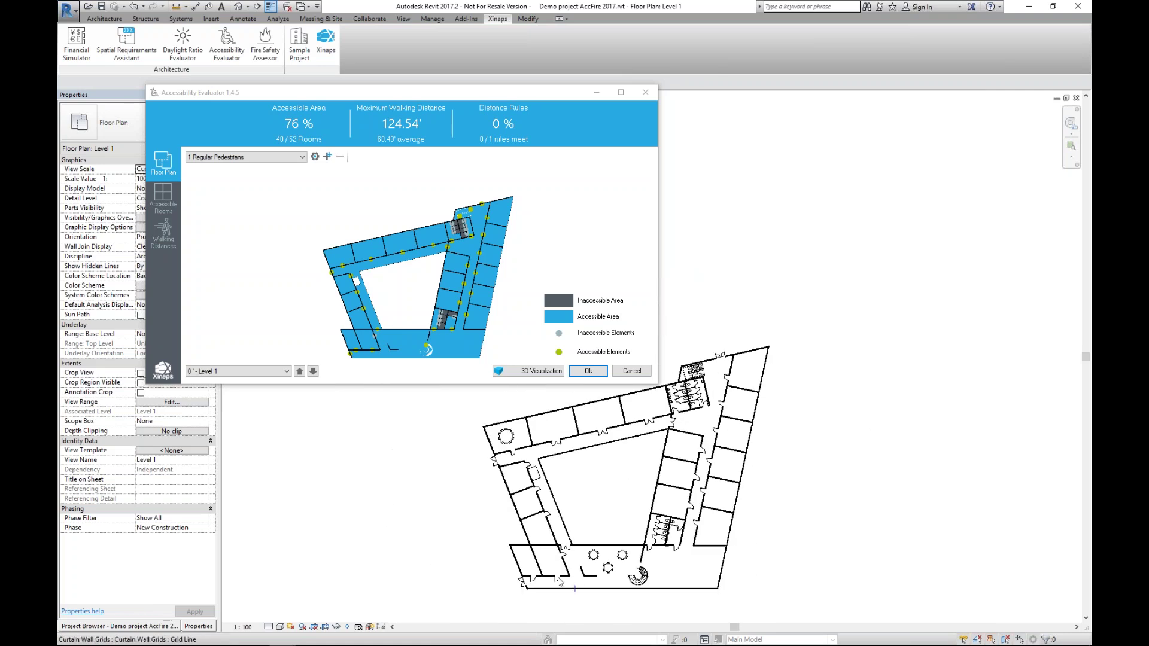
Move the round table with chairs in the northwest corner room west, closer to the outer wall.
scroll(505, 434, up, 5)
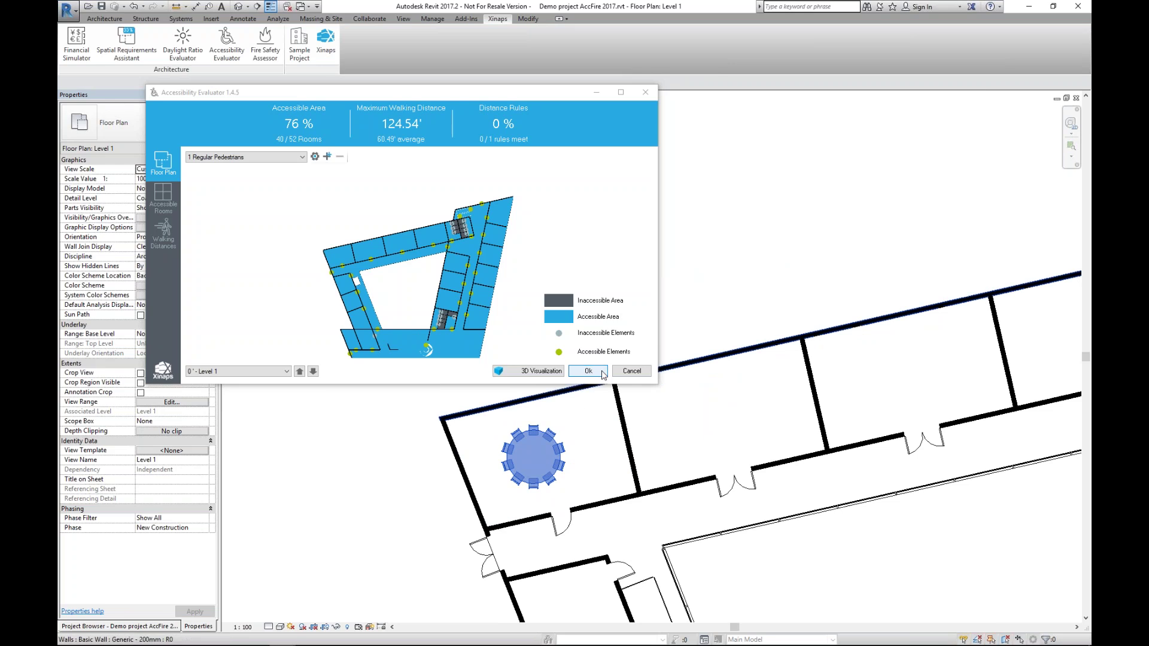
drag(545, 430, 532, 449)
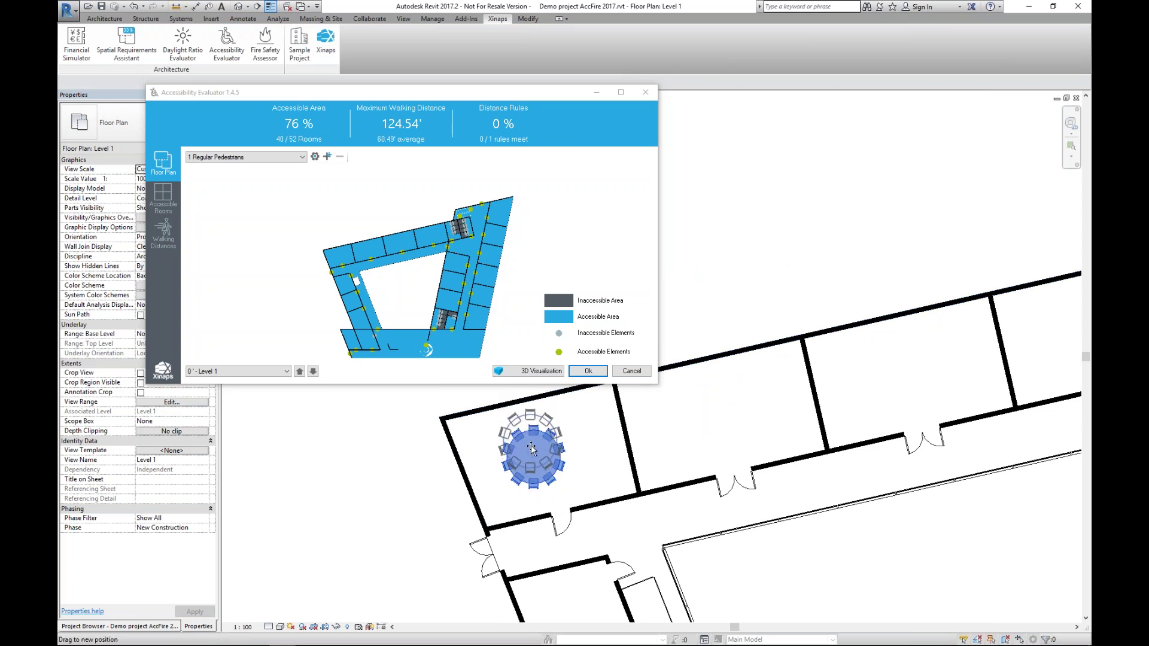
drag(532, 449, 497, 455)
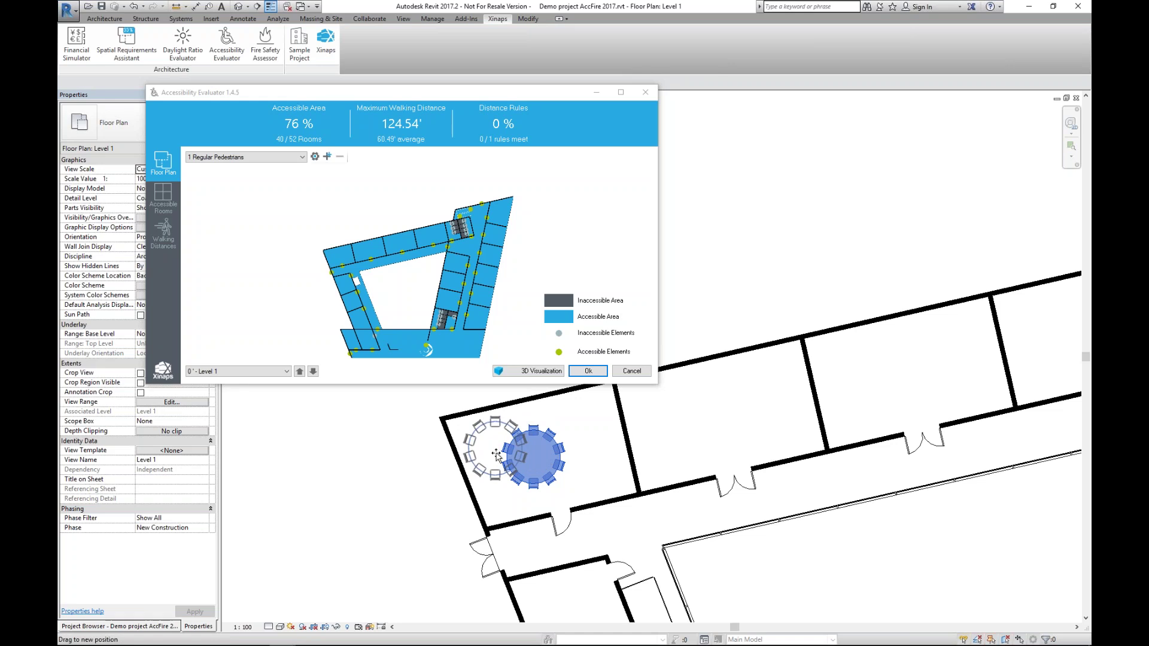
drag(496, 455, 496, 455)
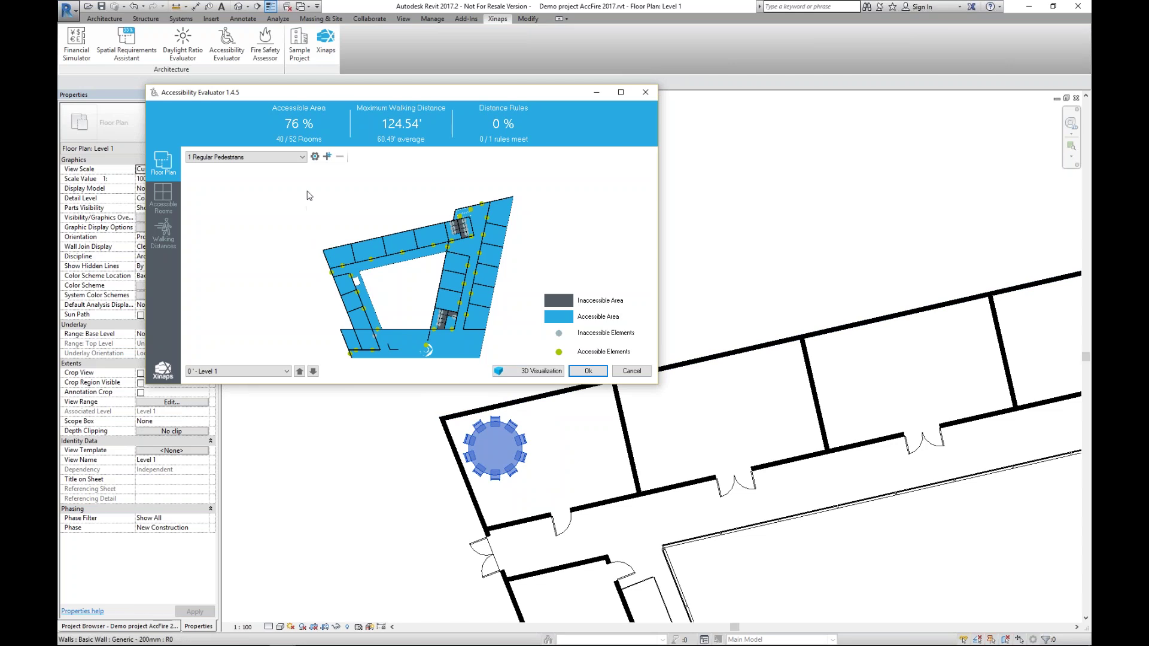
click(314, 156)
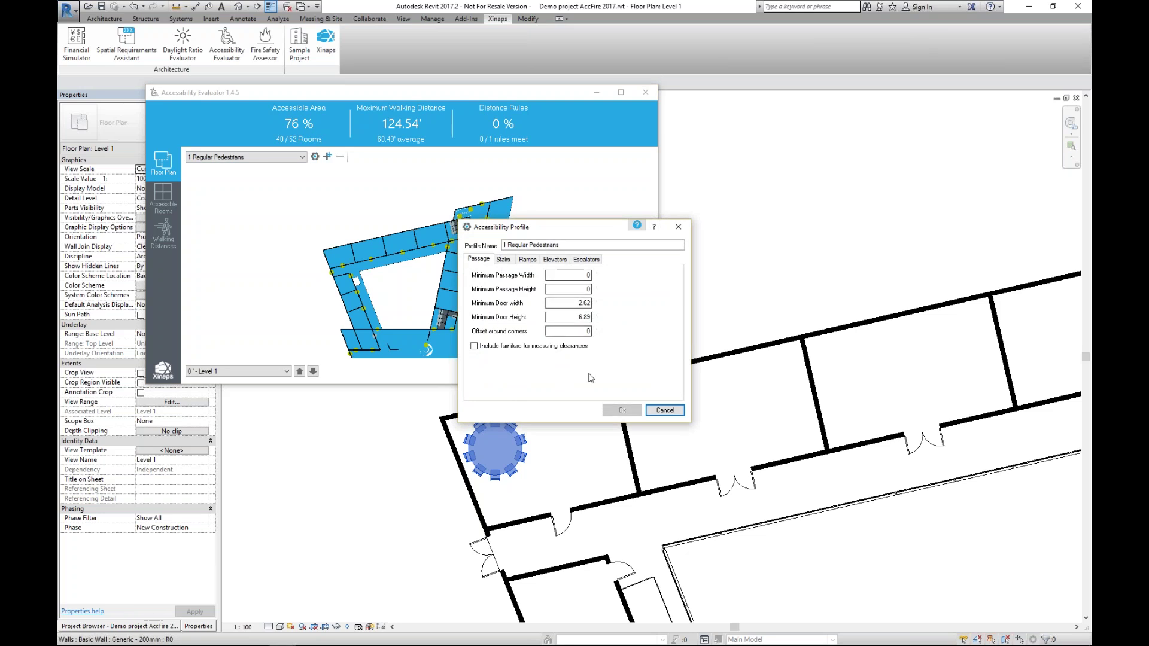
click(572, 303)
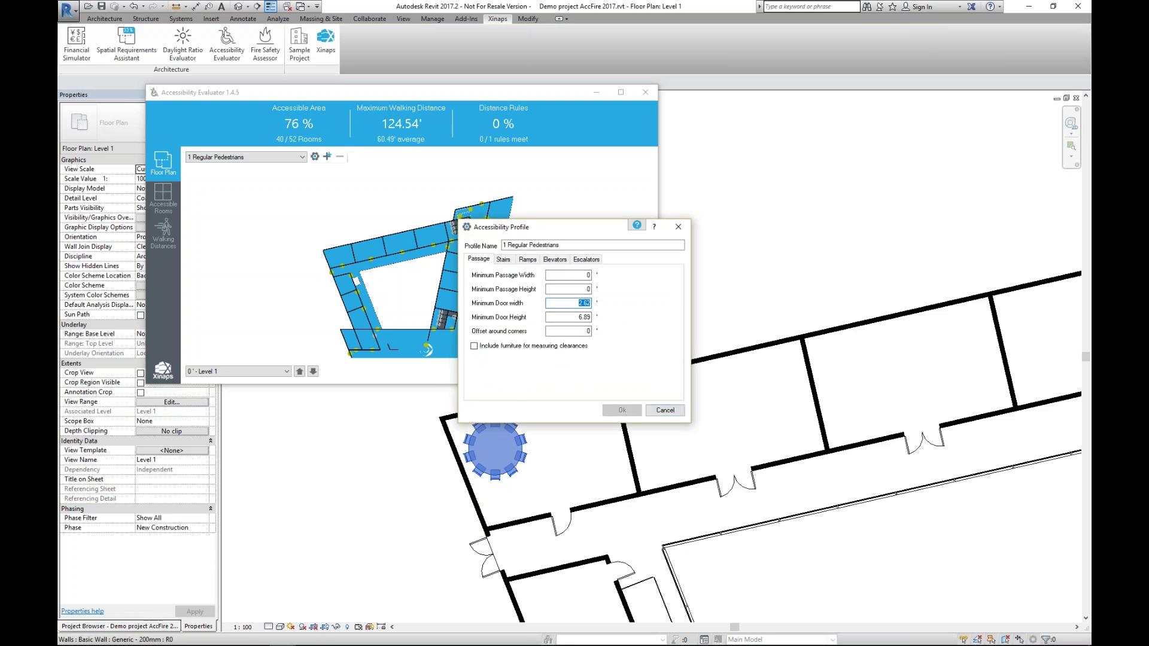
text(1)
click(665, 410)
View the access path of ground-floor meeting room 23 in the 3D visualizer from several angles and close it.
click(164, 195)
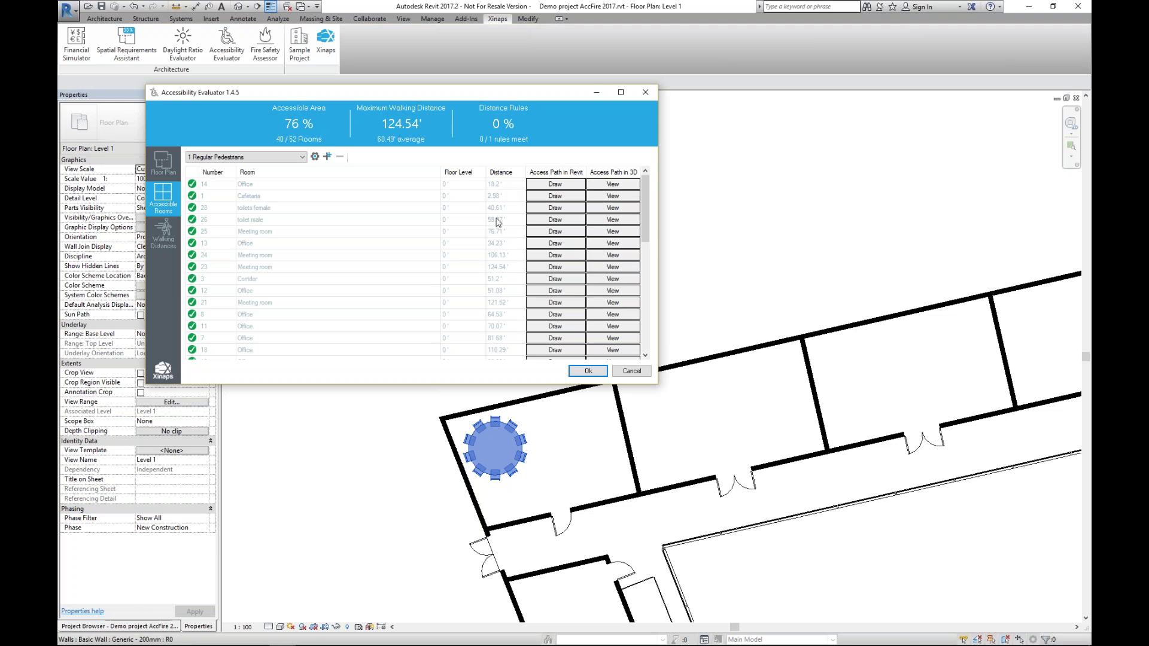
click(240, 268)
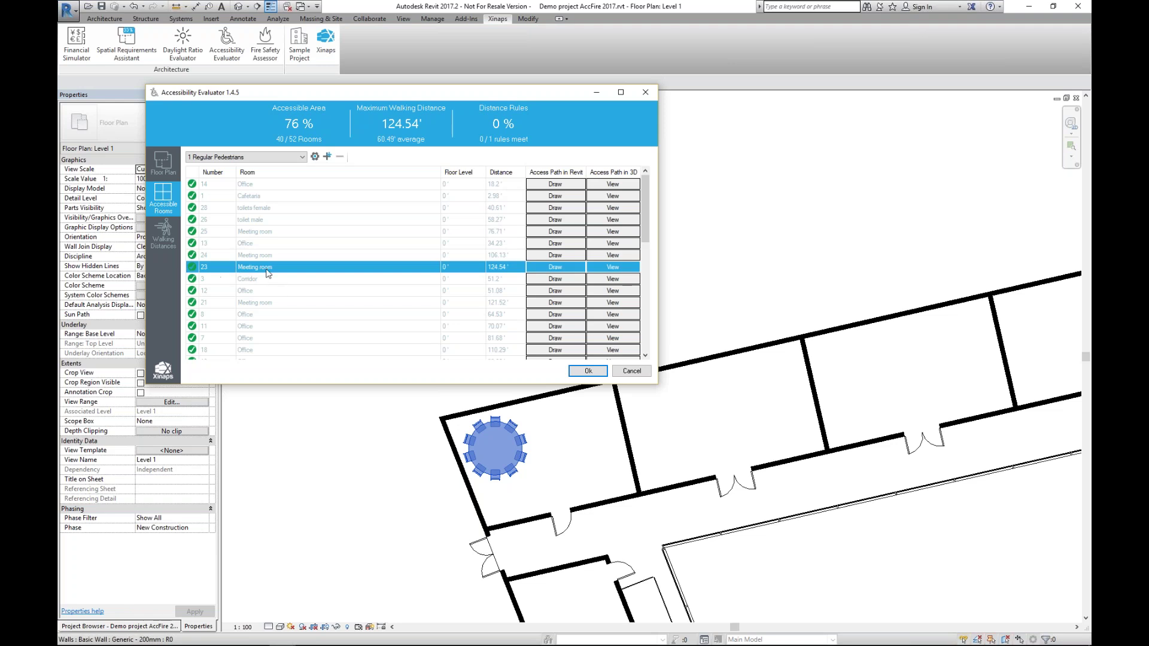
click(620, 270)
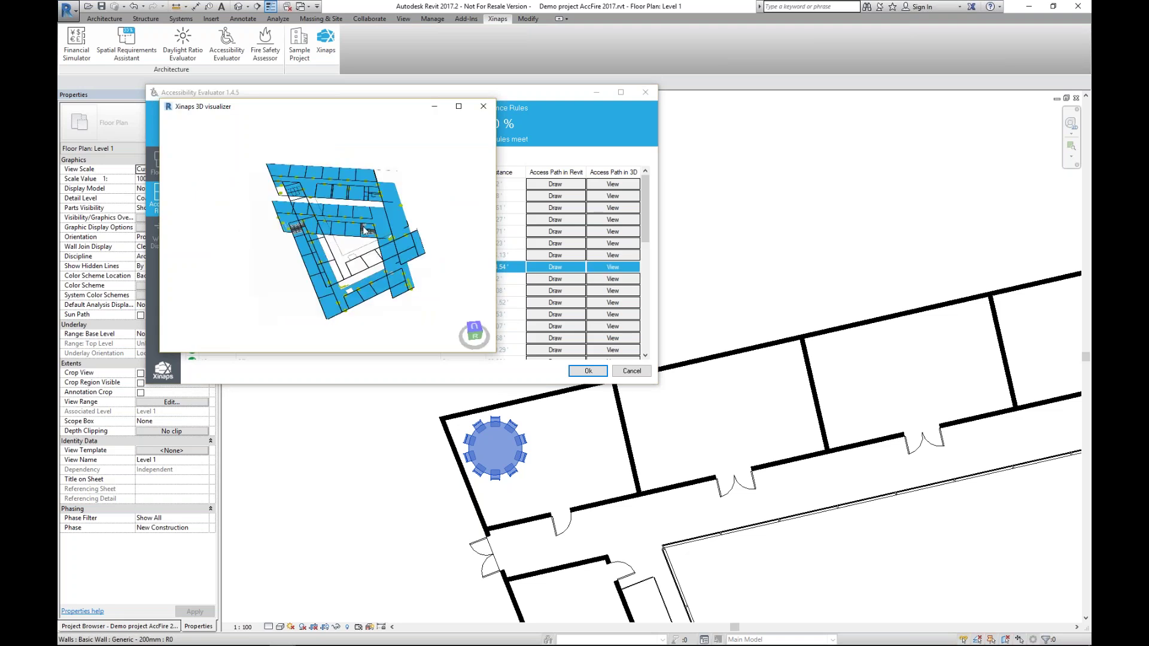
right_drag(362, 239, 416, 153)
click(459, 106)
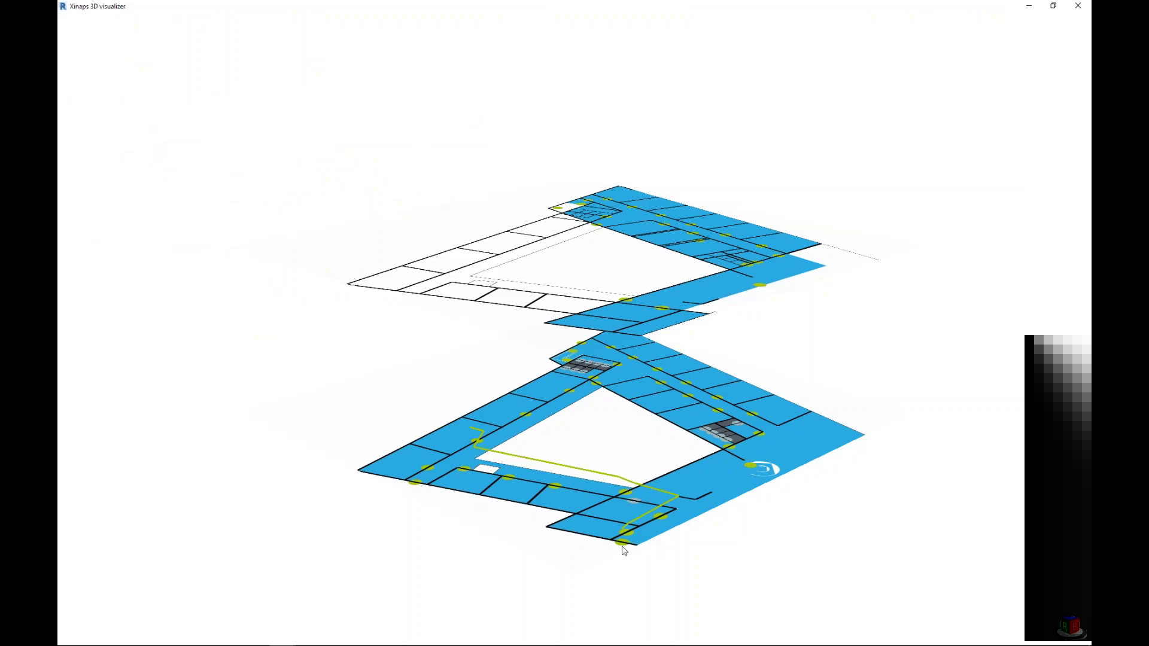
mouse_move(630, 506)
right_down()
mouse_move(604, 503)
mouse_move(454, 402)
right_up()
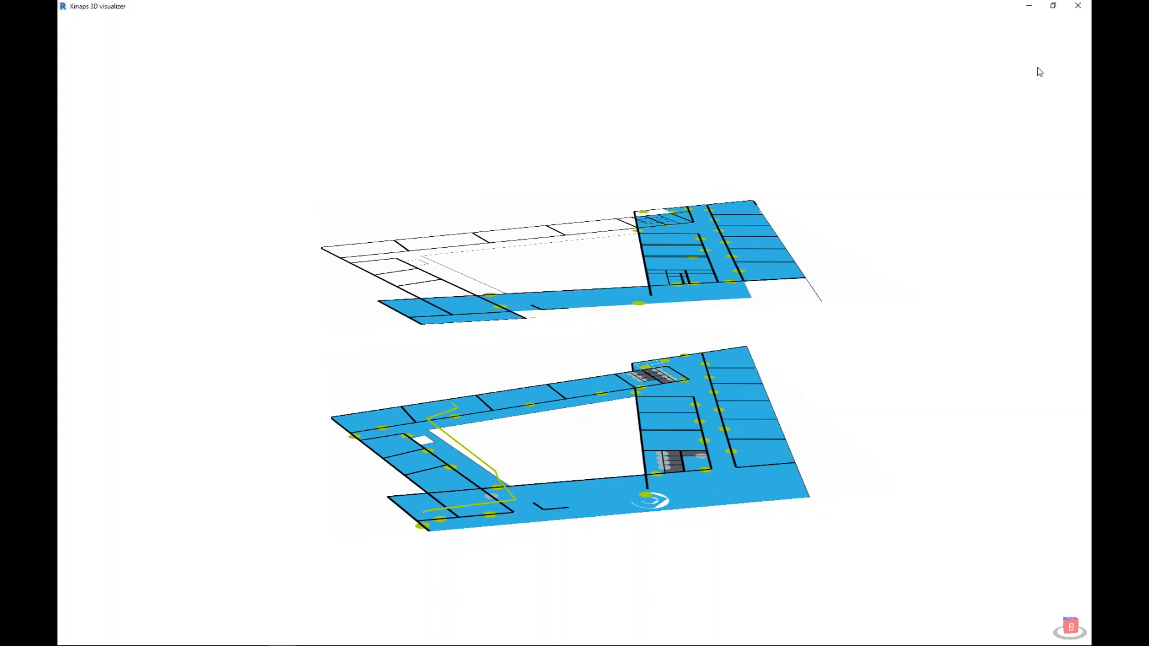
click(1078, 6)
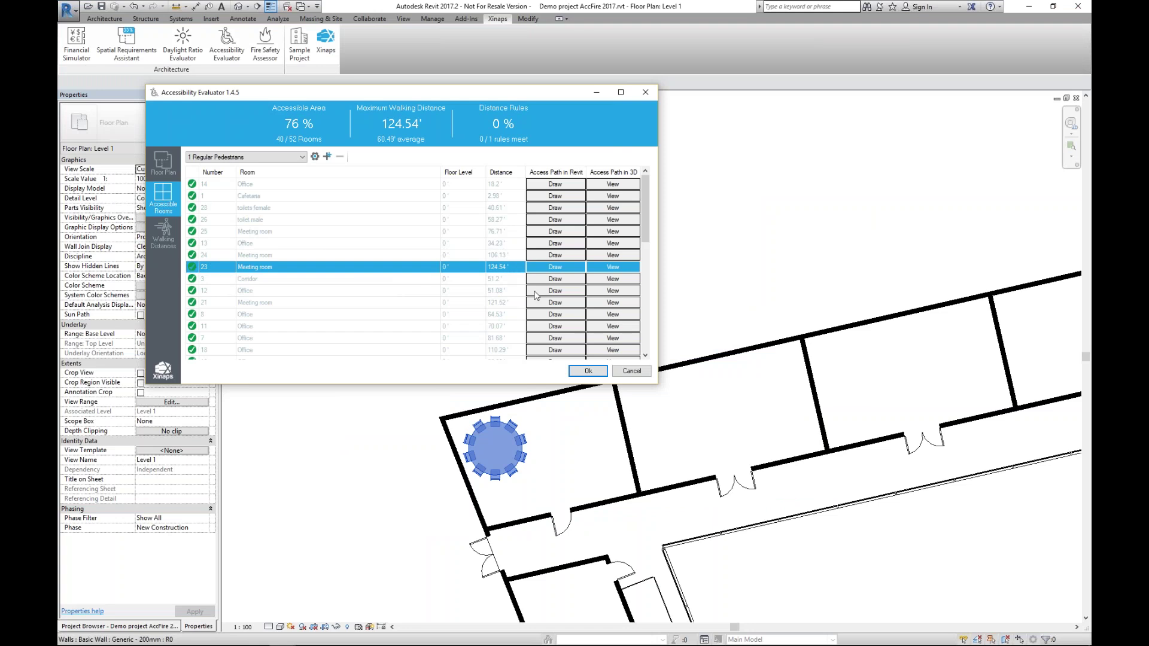
Accept the evaluation and mark the west and north exterior double glass doors on Level 1 as building entrances.
click(588, 371)
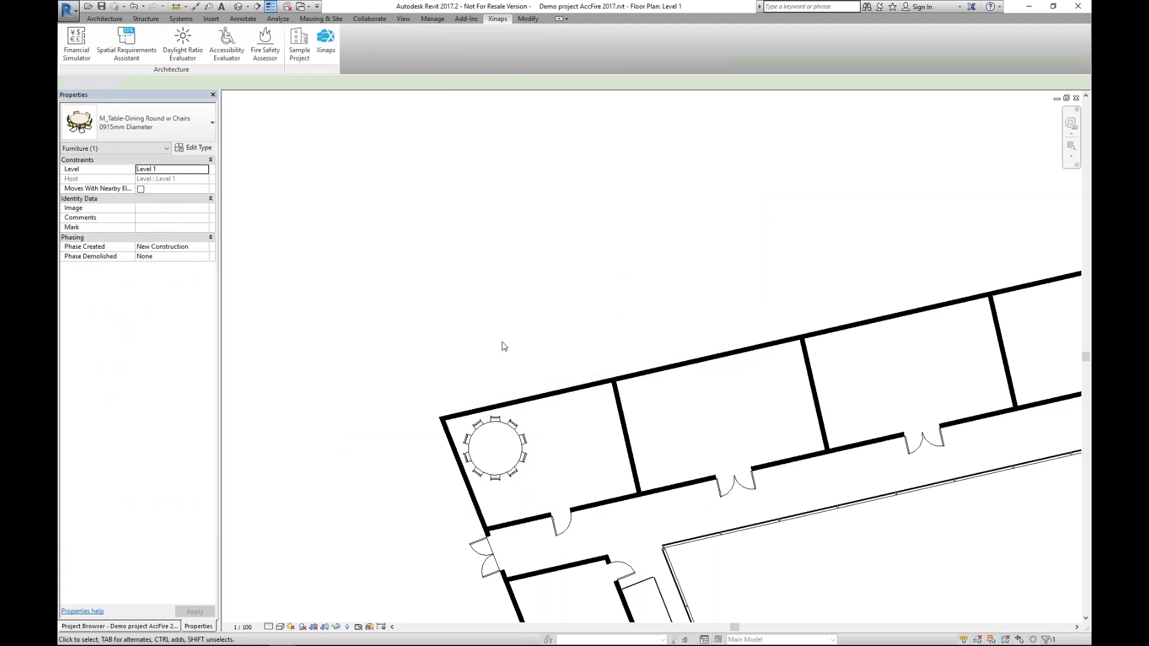
click(484, 569)
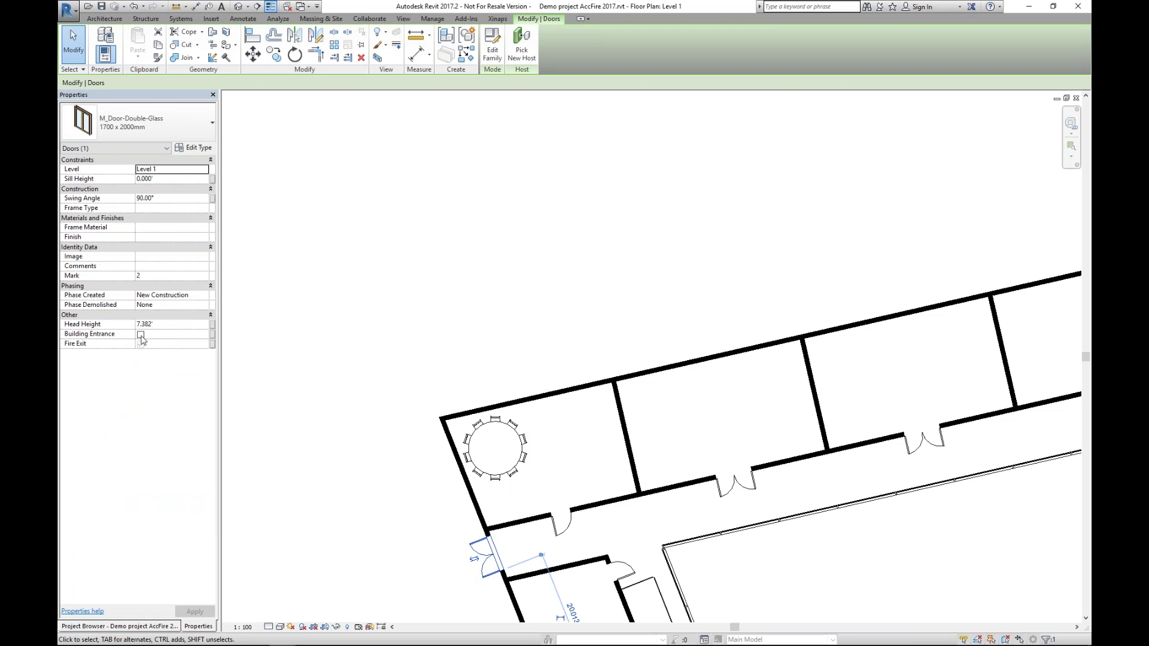
click(353, 368)
scroll(354, 367, down, 3)
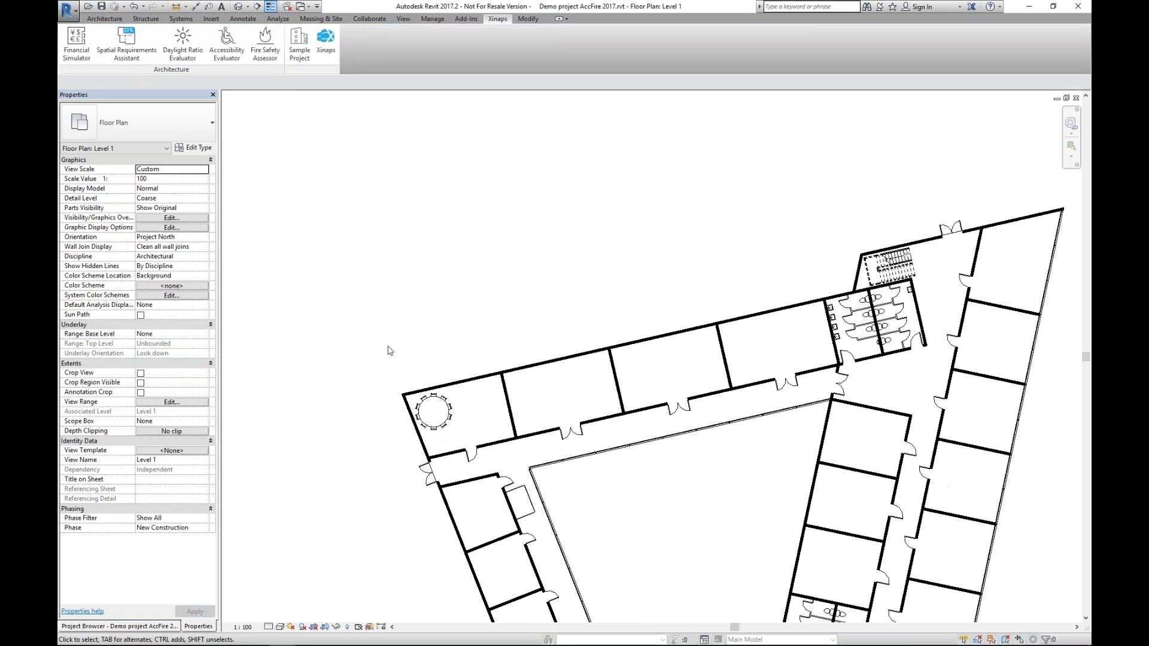
click(951, 227)
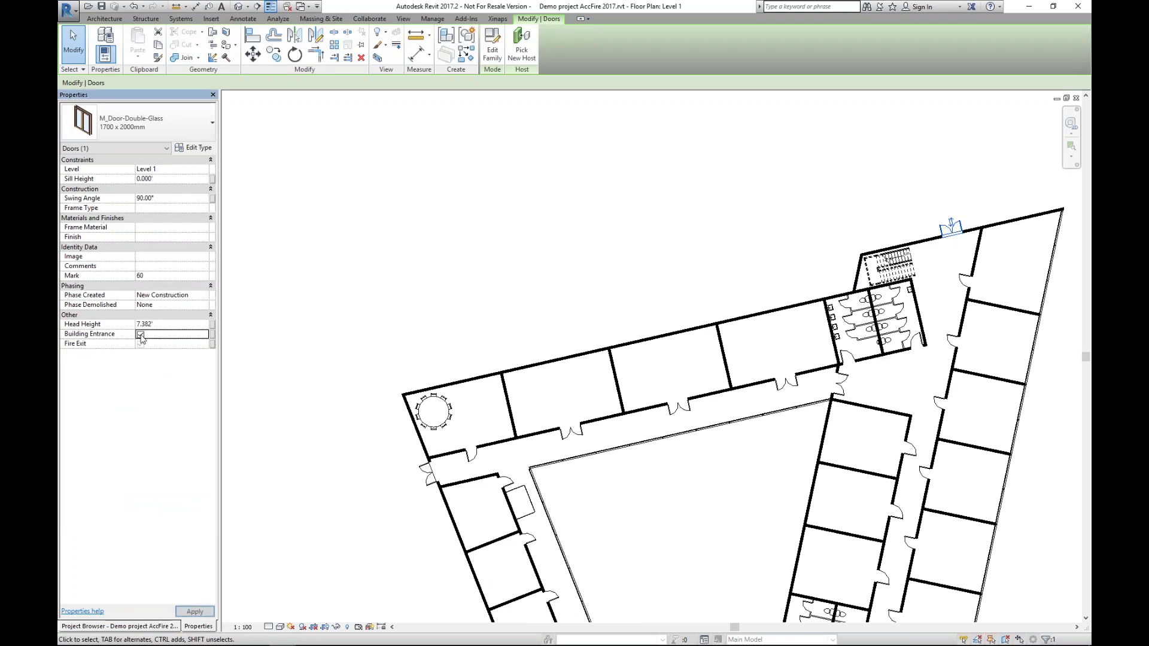
click(505, 279)
Rerun the Accessibility Evaluator and list the accessible rooms for the 1 Regular Pedestrians profile.
click(227, 45)
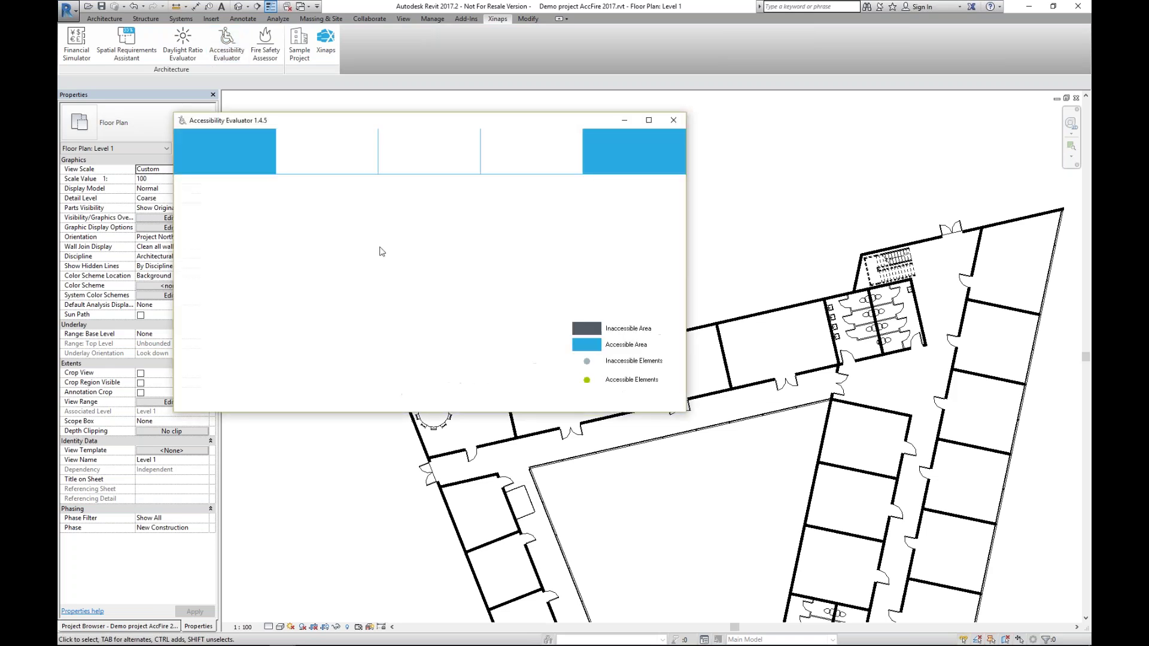
click(191, 228)
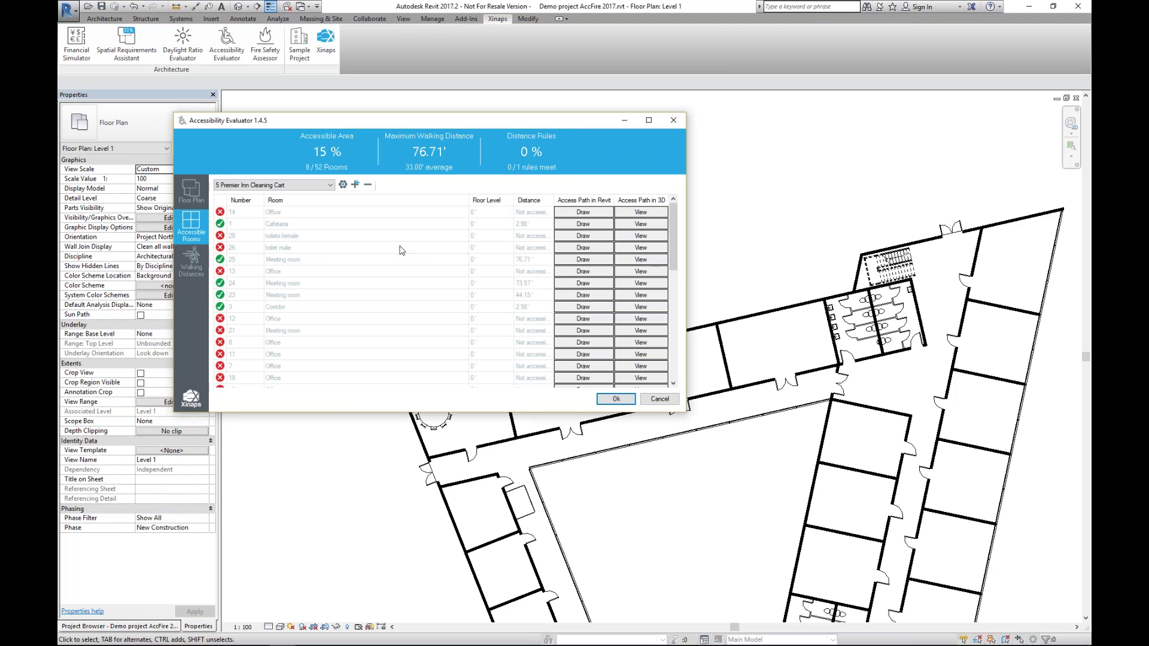
click(257, 188)
click(255, 195)
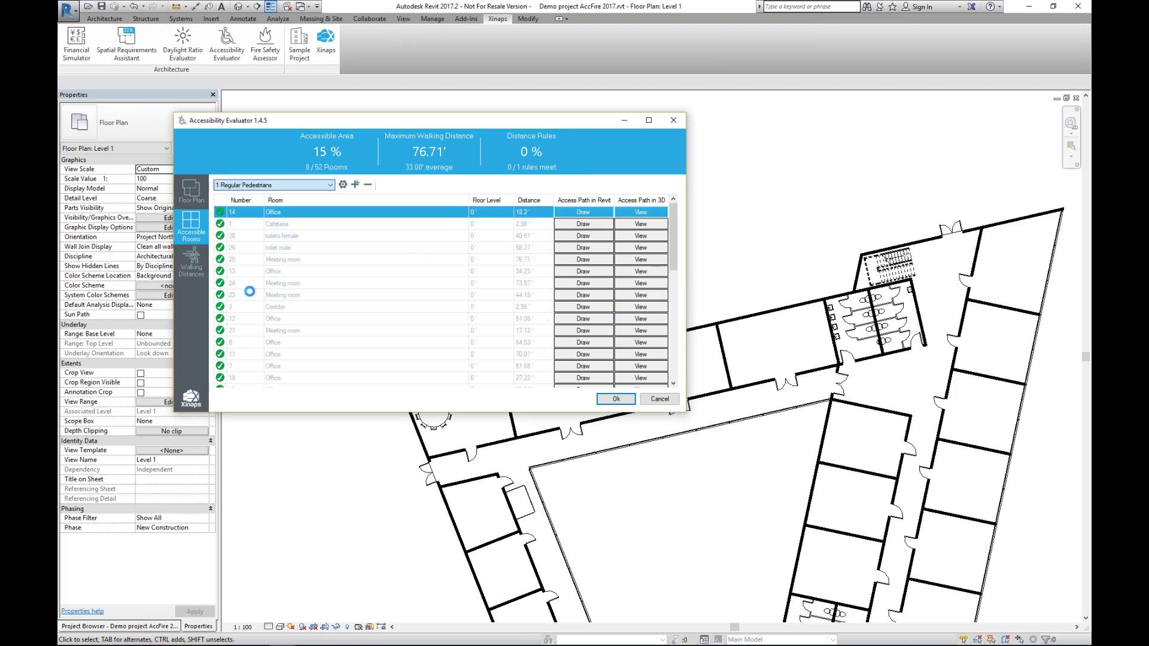
Inspect the route to meeting room 23 from its nearest entrance in the 3D visualizer and close it.
click(293, 285)
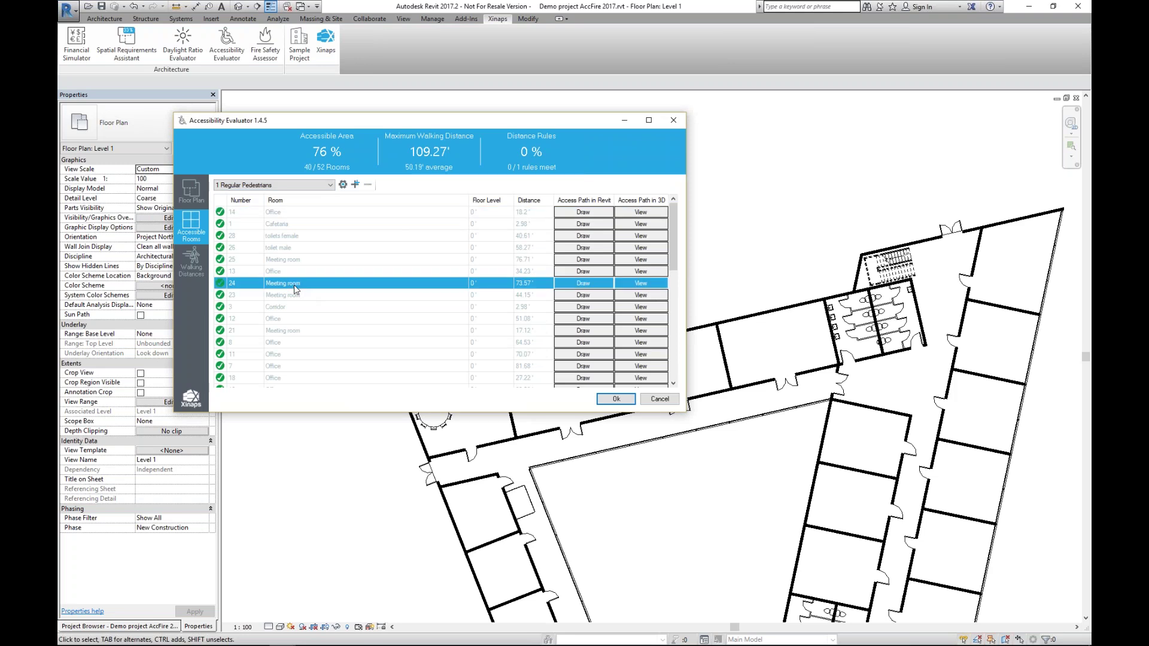
click(461, 296)
click(641, 295)
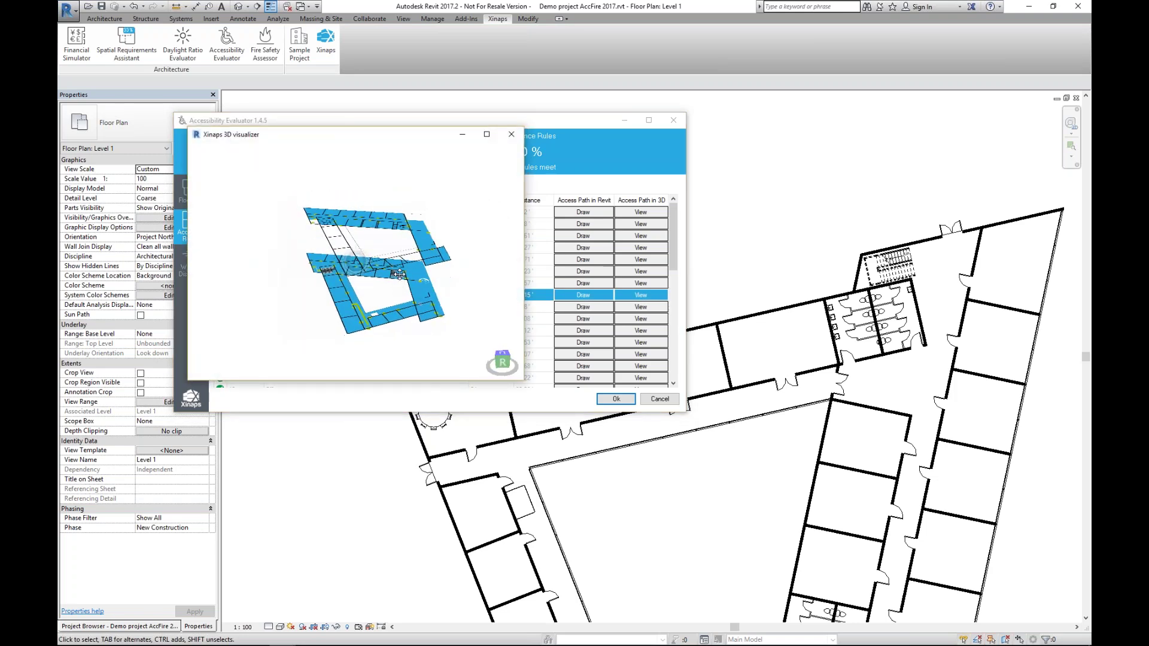
scroll(359, 335, up, 3)
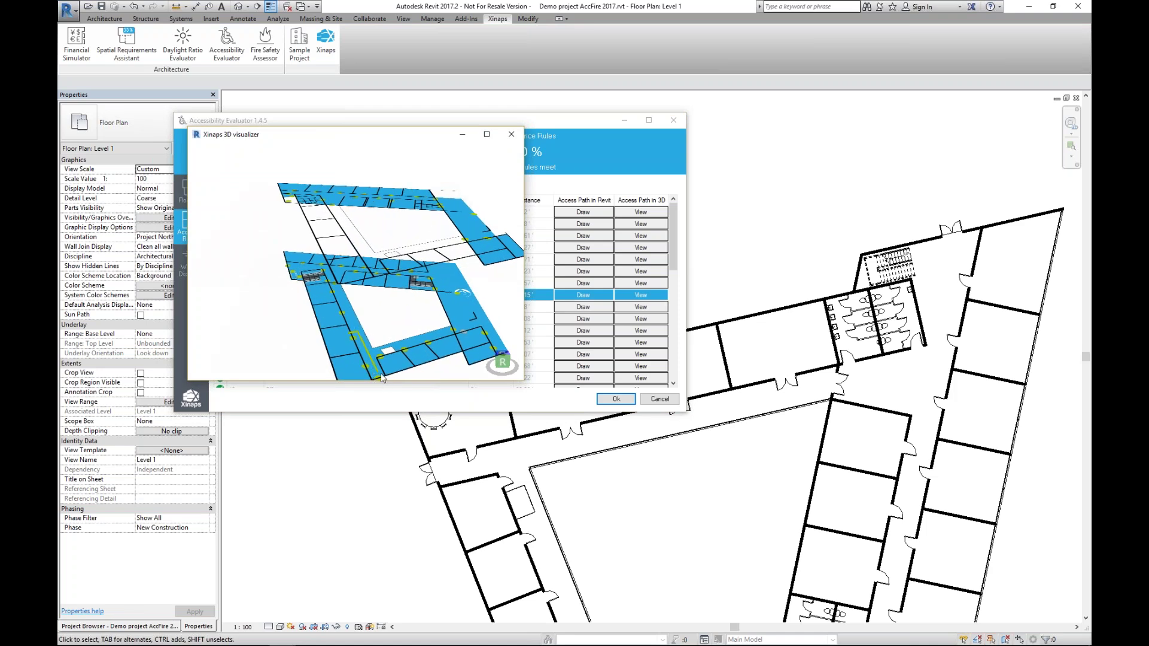
drag(351, 336, 454, 228)
click(512, 137)
View the 3D access path of upper-floor office 40, close the visualizer and accept the evaluation.
scroll(493, 285, down, 3)
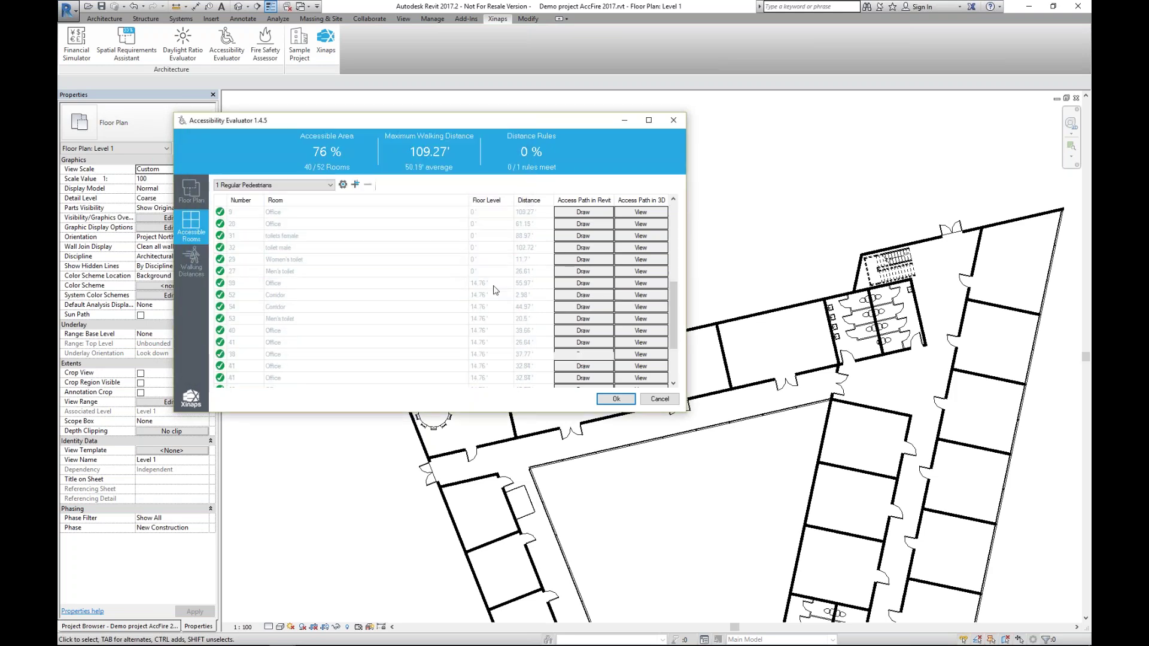
click(417, 286)
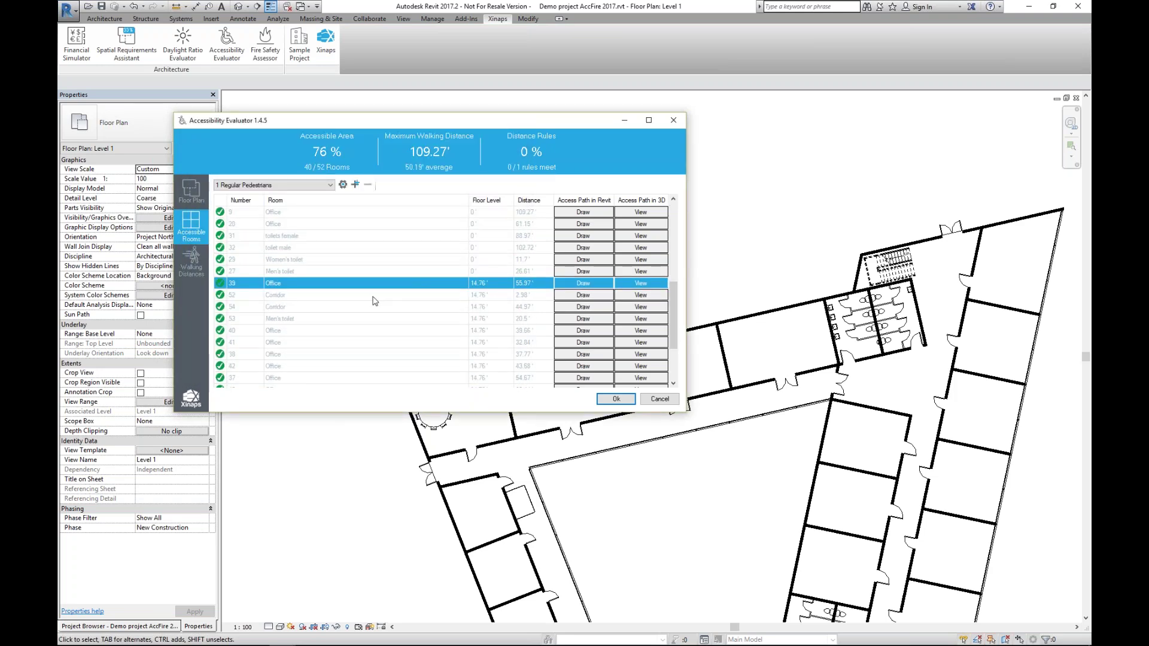
click(348, 331)
click(653, 336)
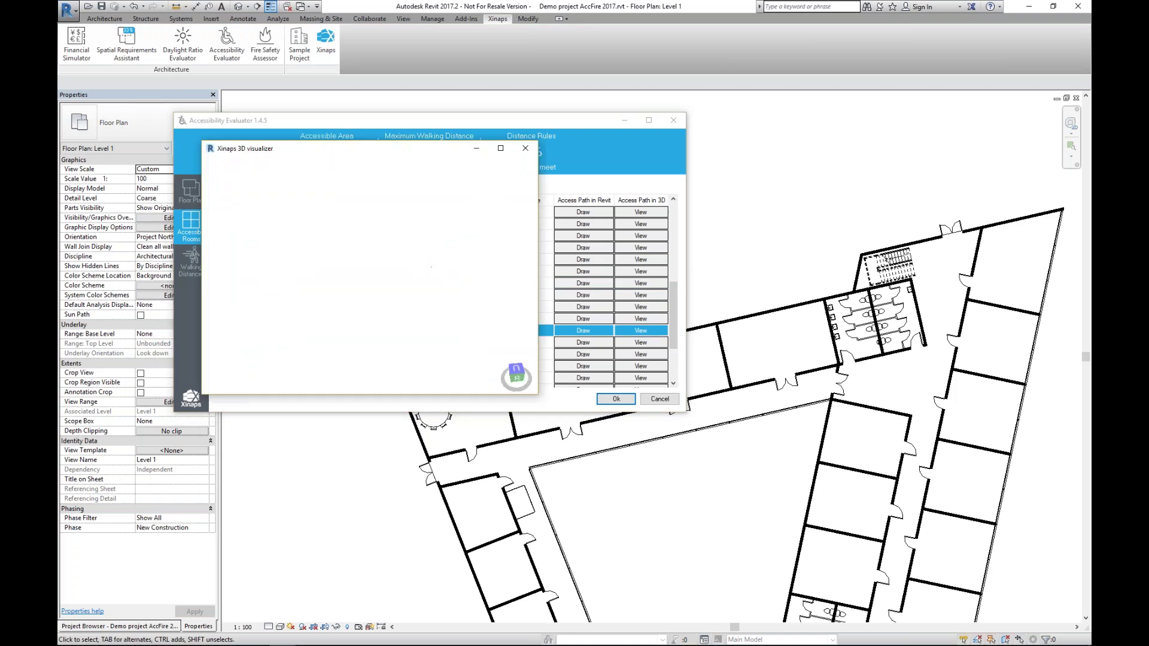
mouse_move(370, 274)
mouse_down()
mouse_move(372, 314)
mouse_move(360, 270)
mouse_move(371, 276)
mouse_up()
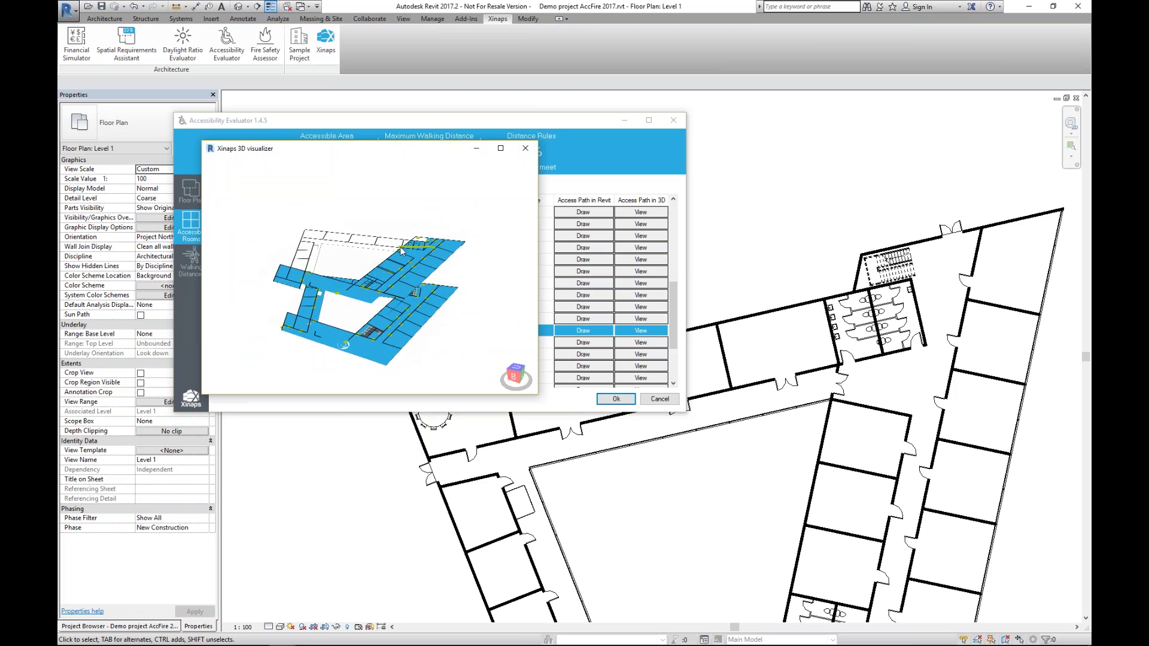
click(525, 147)
click(616, 399)
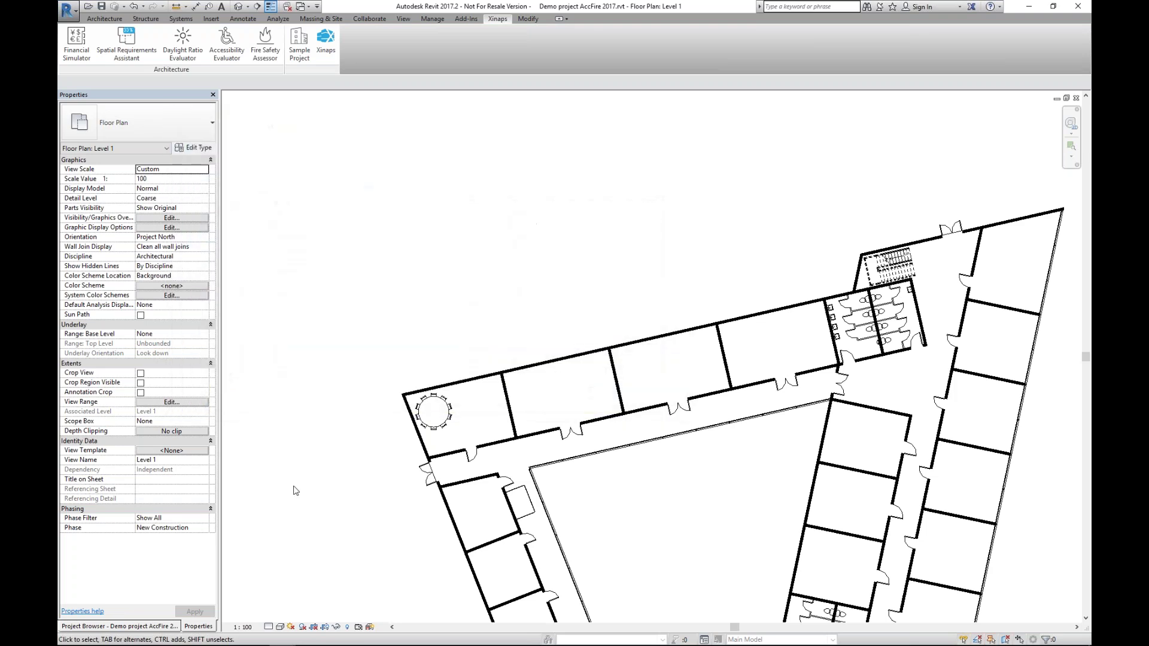
On the Level 2 plan, clear the Building Entrance property of the double glass door between grids 11 and 14.
click(127, 629)
double_click(105, 146)
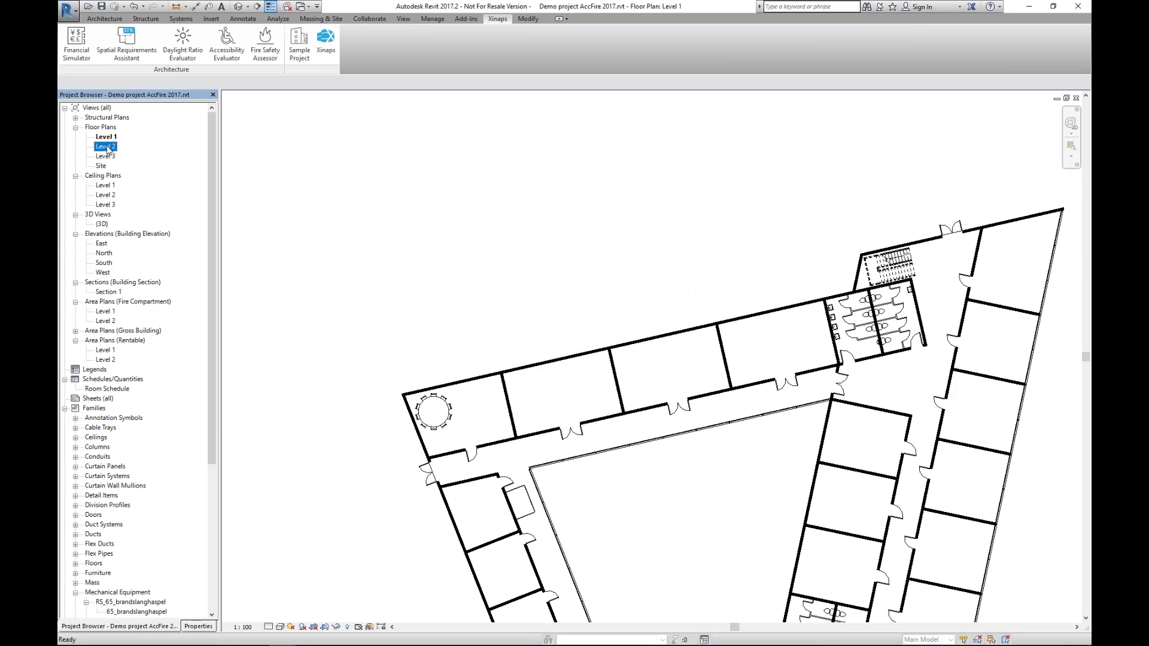
click(825, 380)
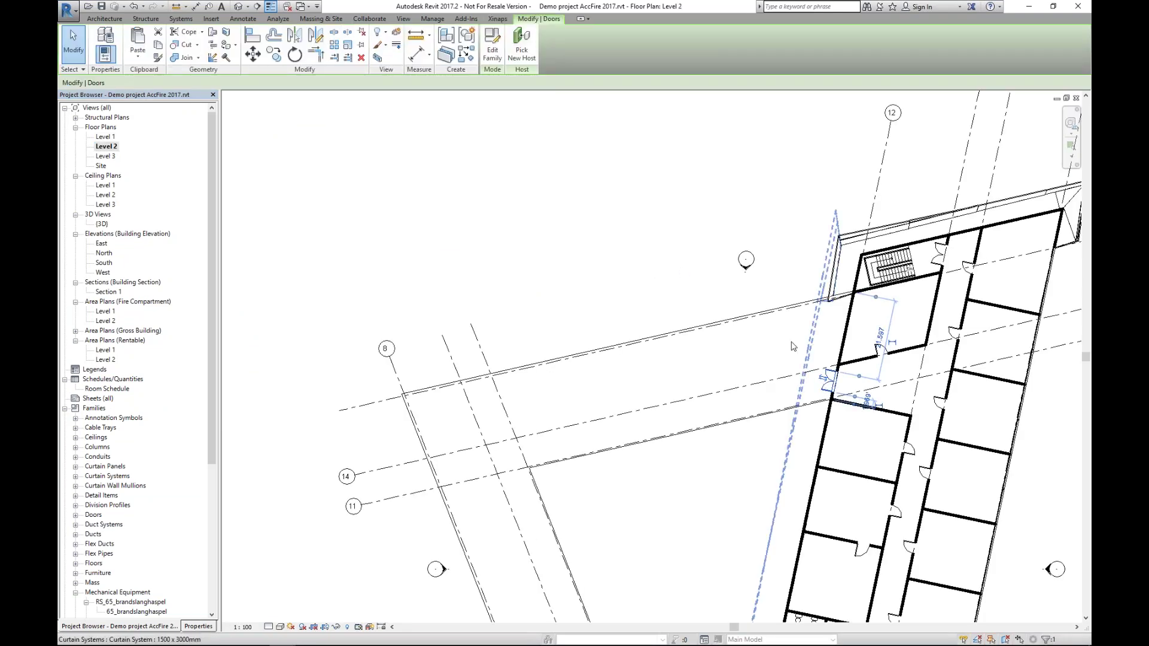
click(198, 626)
click(140, 334)
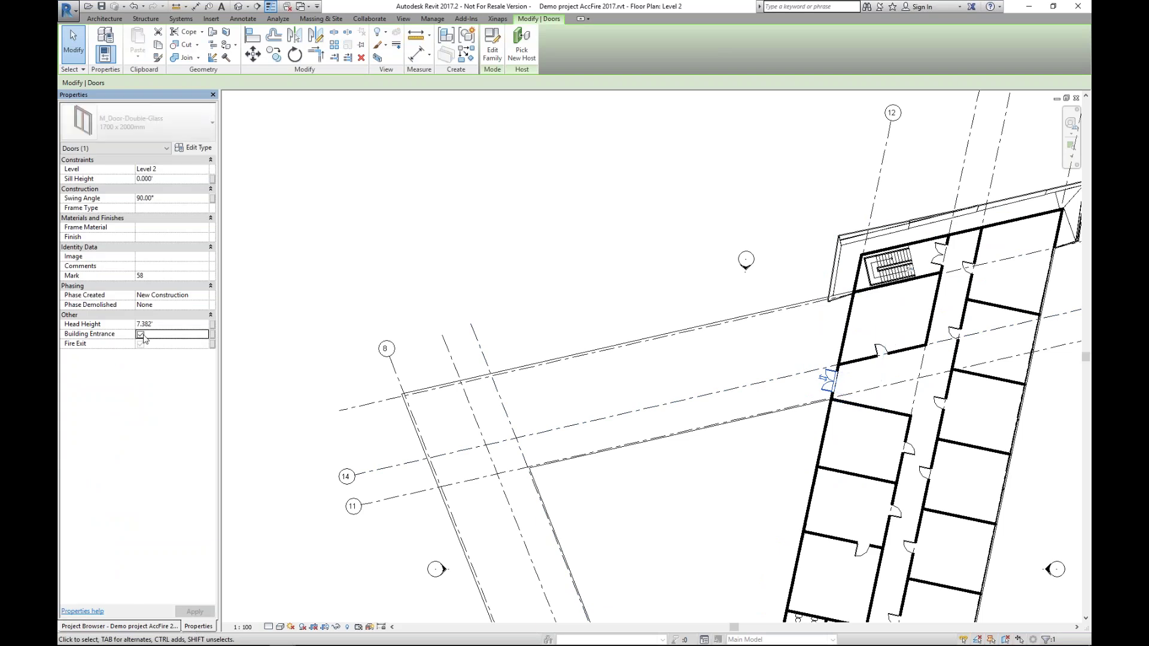
click(388, 245)
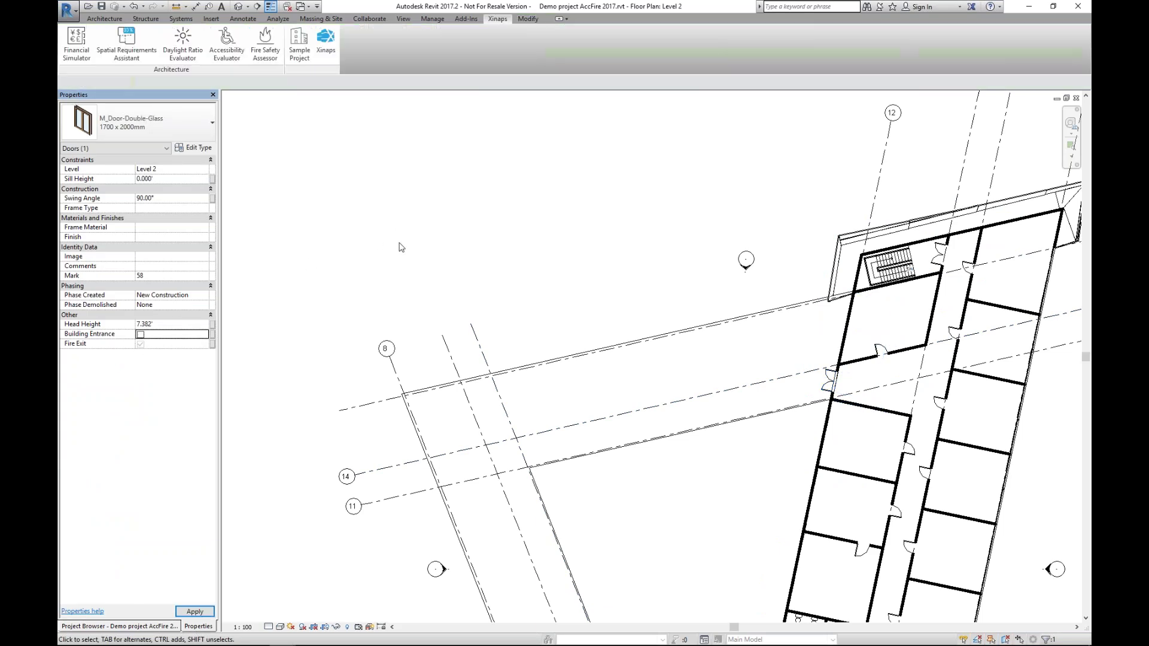
Clear the Building Entrance property of the Level 2 double glass door on grid 6 near the southwest room.
scroll(429, 299, down, 3)
click(542, 468)
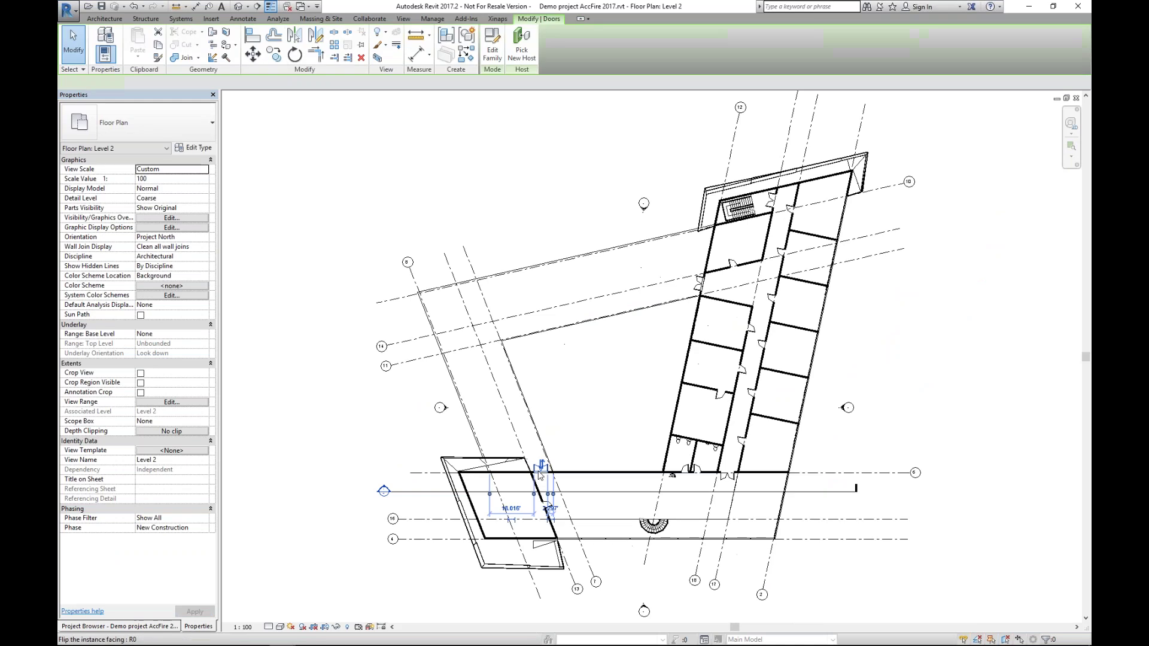
click(140, 334)
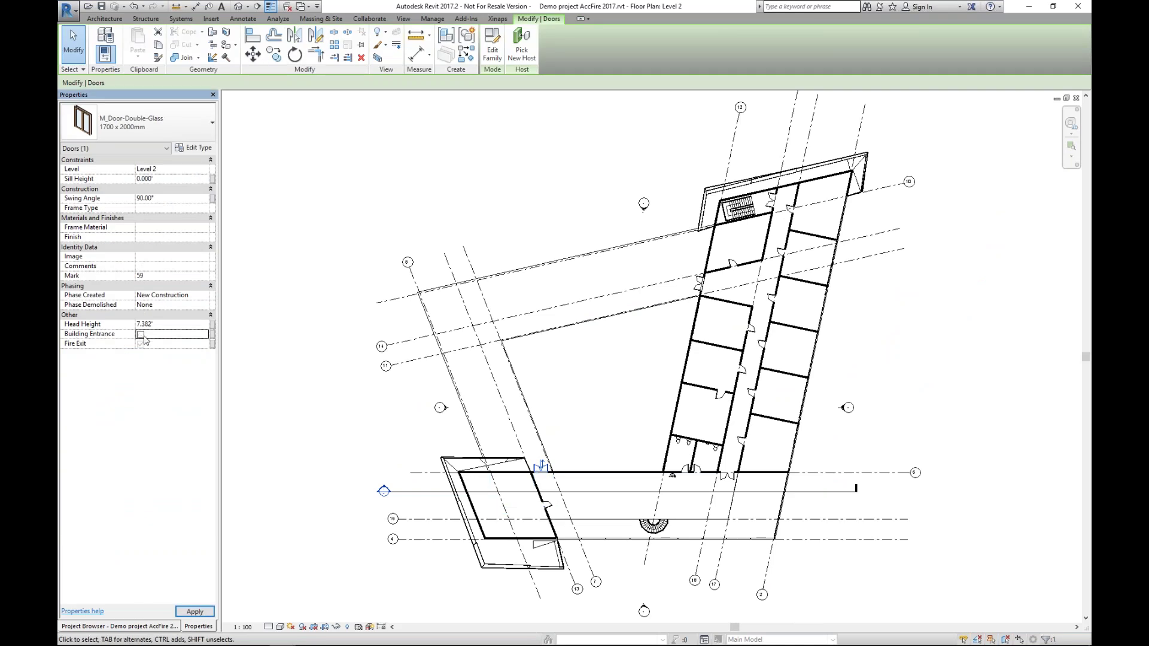
click(477, 177)
Rerun the Accessibility Evaluator on the changed entrances and list accessible rooms with the 1 Regular Pedestrians profile.
click(227, 43)
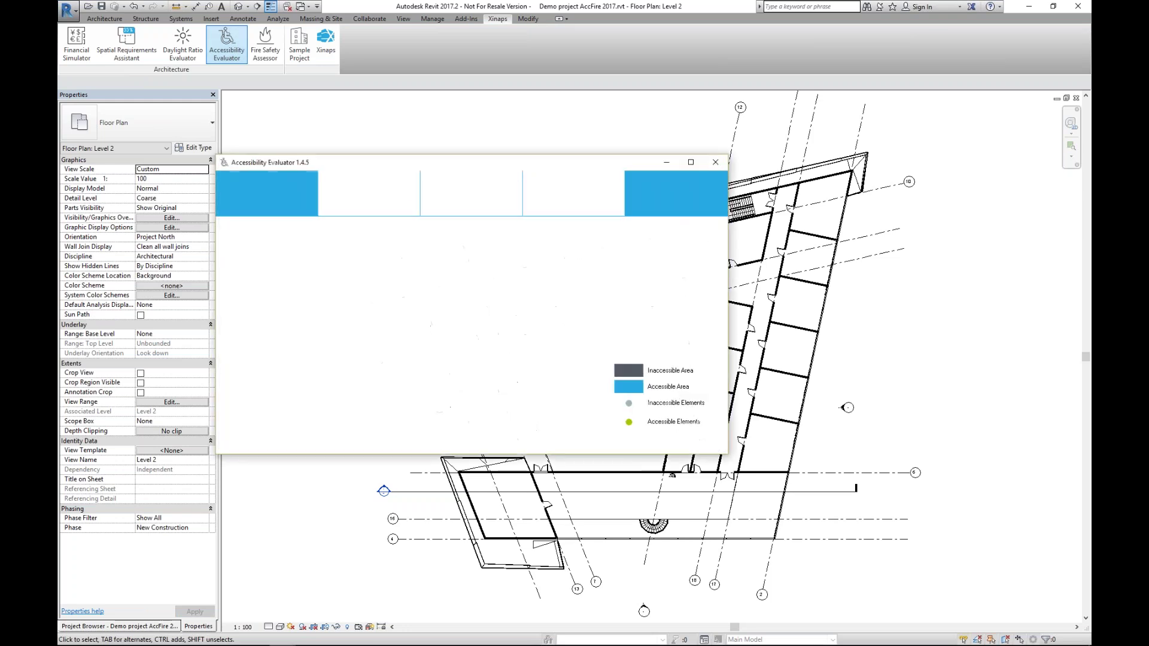
click(233, 267)
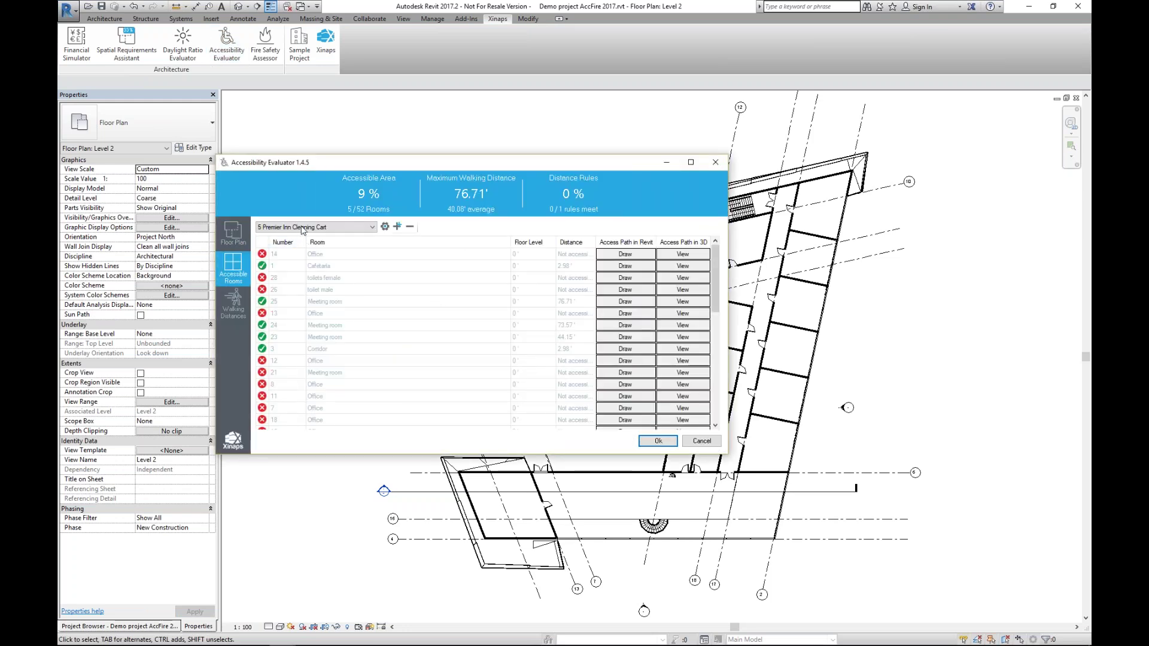
click(286, 228)
click(277, 235)
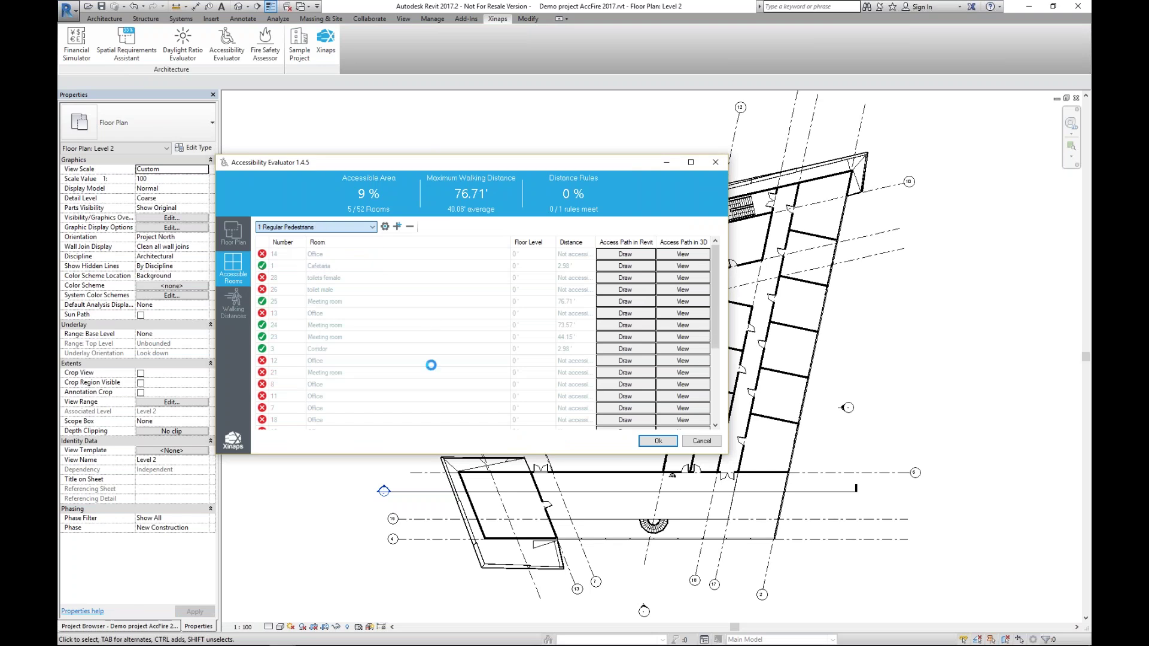
Check the walking distances of meeting room 23 and upper-floor office 40 in the accessible rooms list.
click(563, 337)
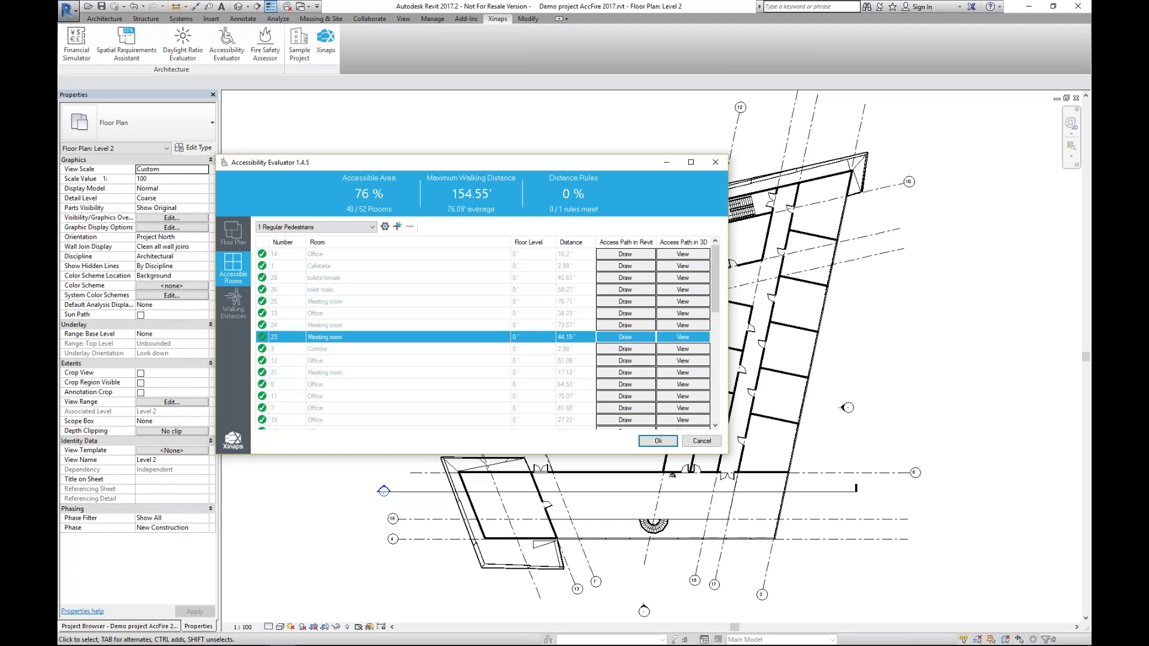
scroll(435, 380, down, 7)
scroll(435, 379, down, 1)
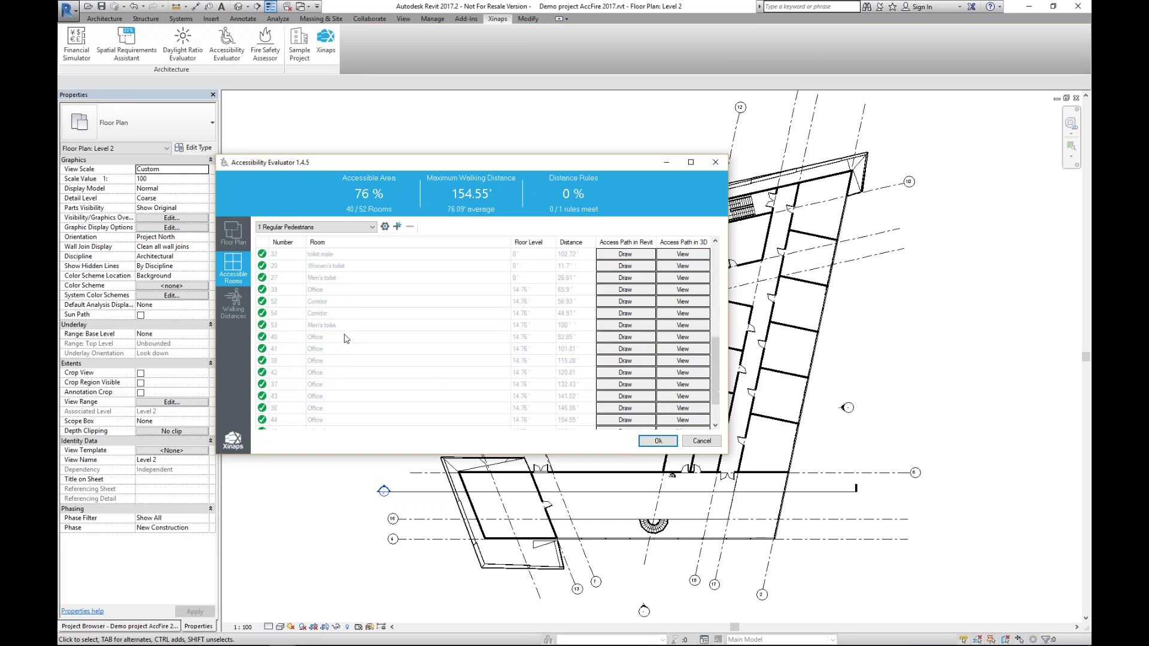
click(367, 337)
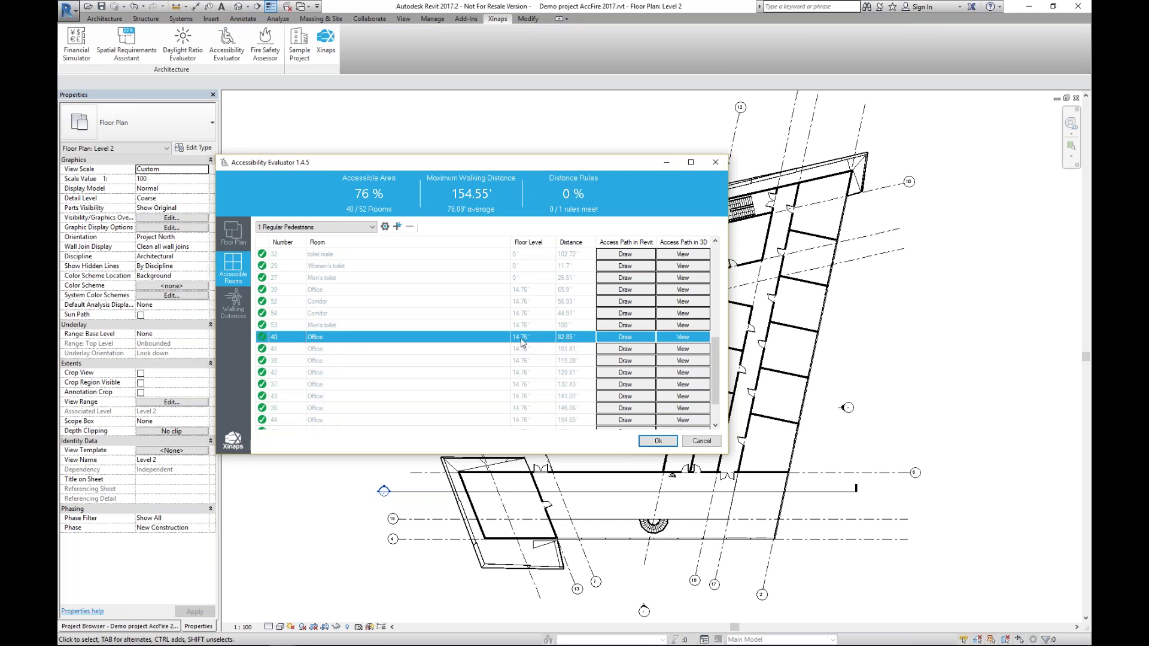
View the access path to upper-floor office 40 in 3D from several angles and close the visualizer.
click(683, 337)
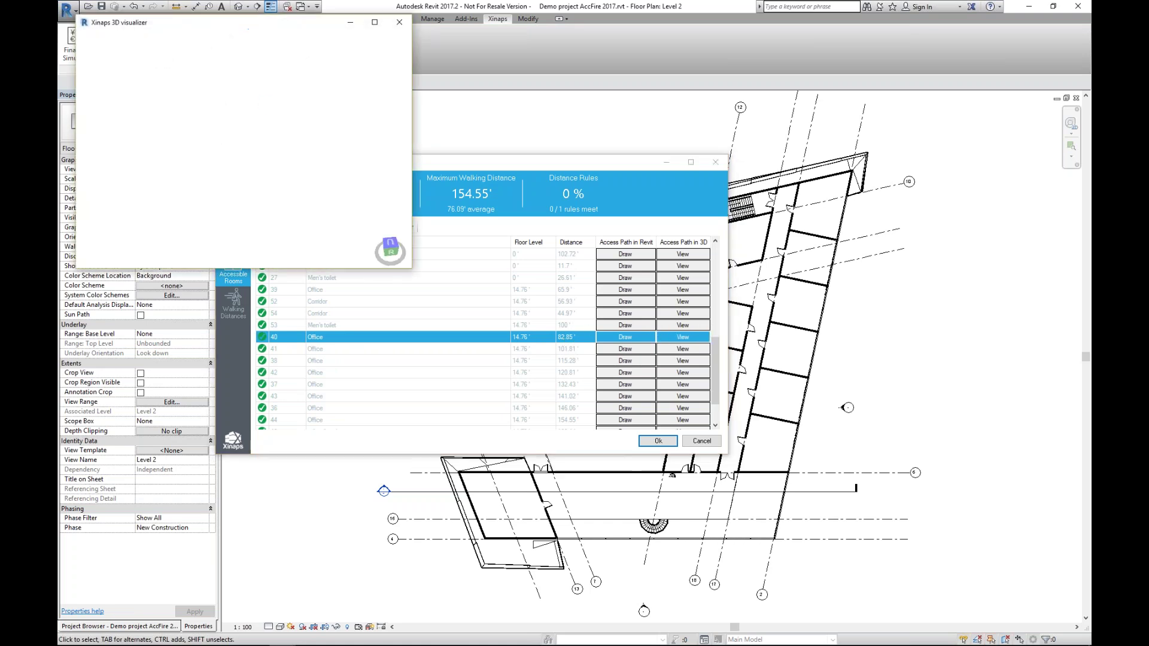
drag(240, 22, 383, 104)
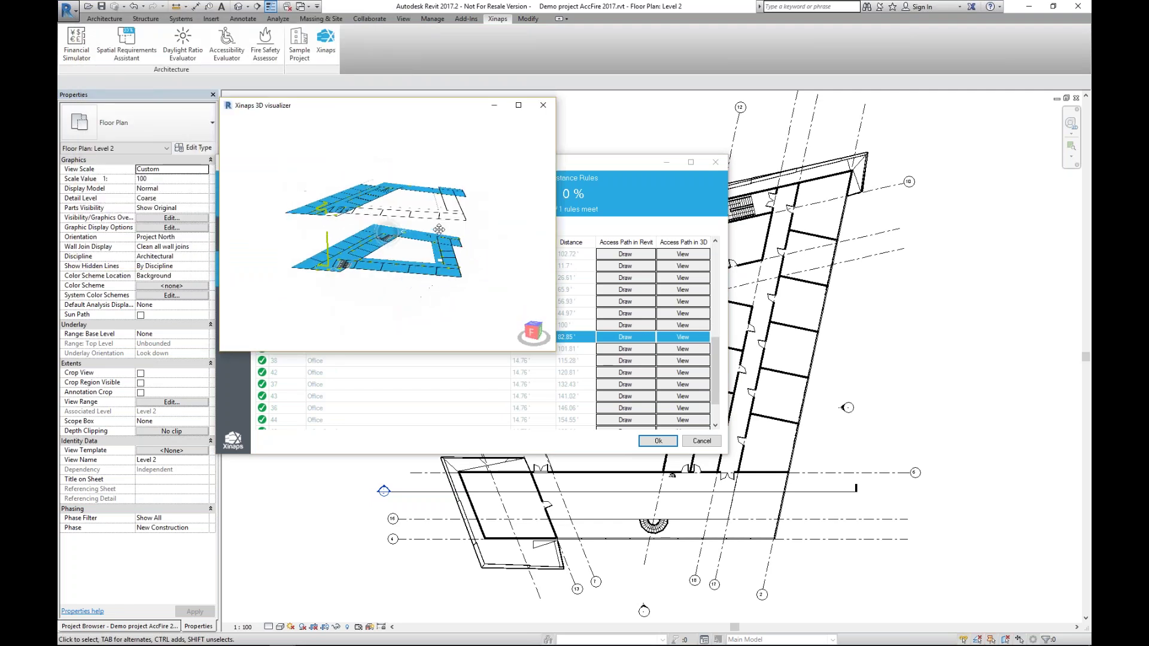
drag(340, 302, 295, 318)
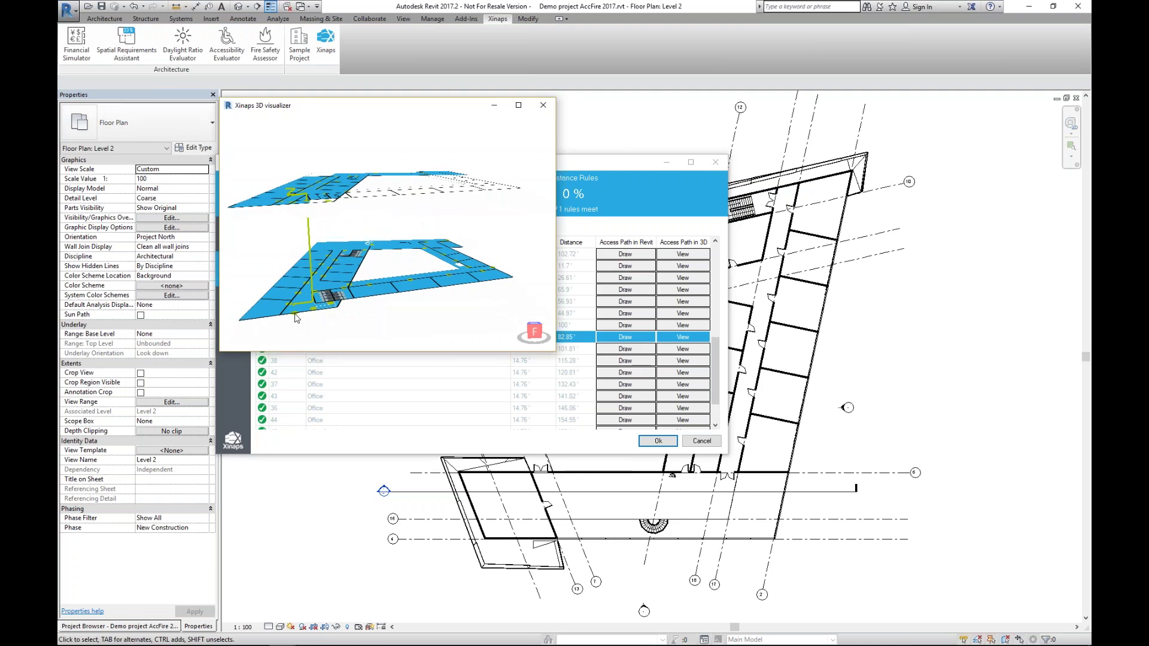
drag(310, 203, 283, 206)
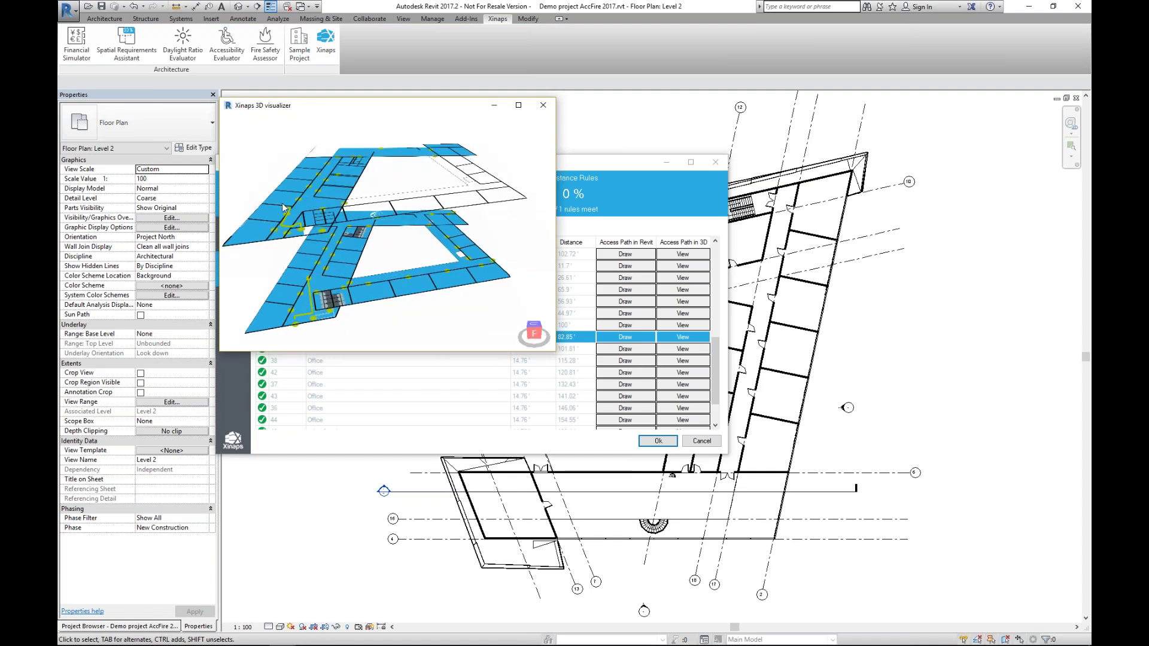
click(543, 105)
View the 3D access path to office 44 from the accessible rooms list and close the visualizer.
click(567, 374)
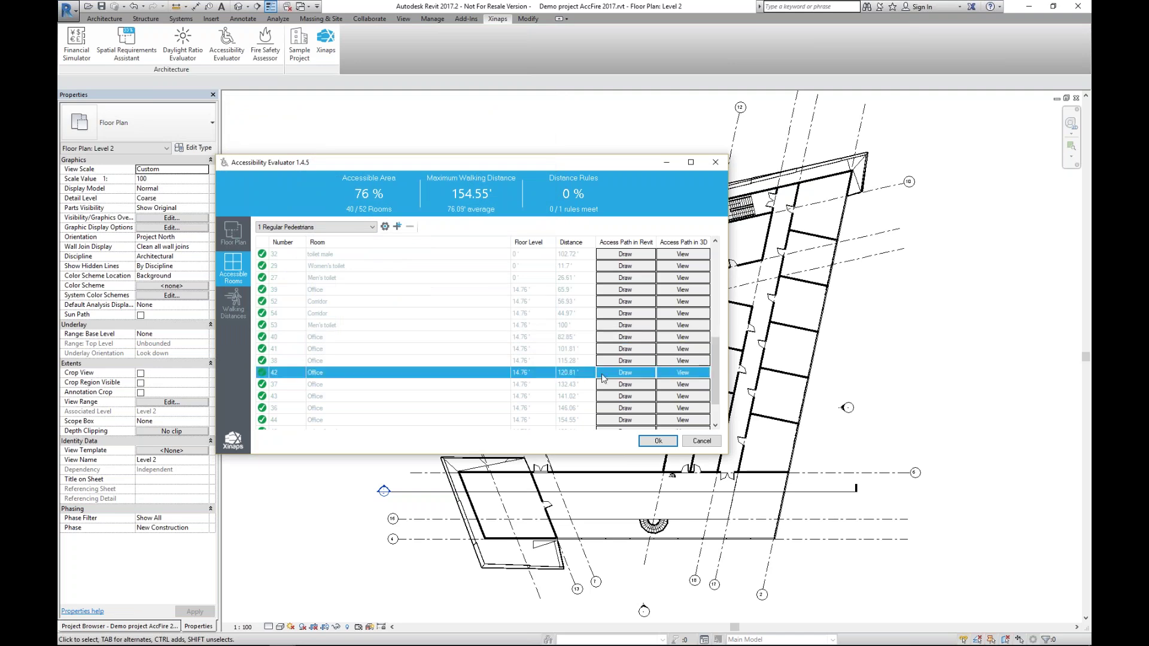
scroll(533, 360, down, 1)
click(573, 374)
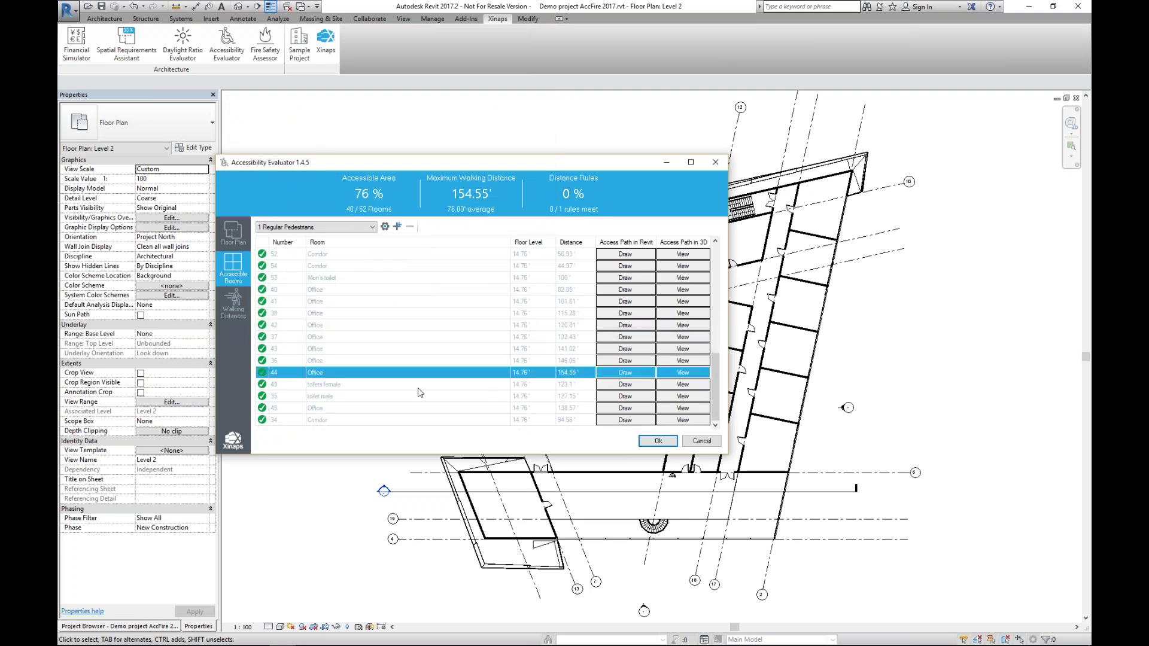
click(697, 378)
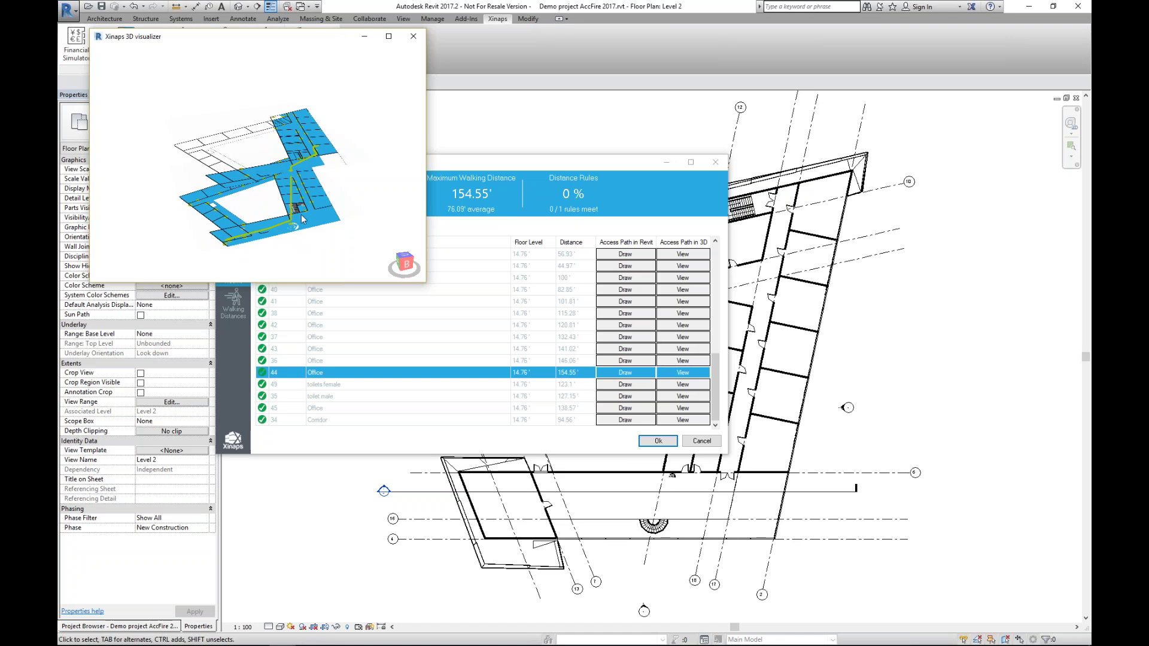
click(412, 37)
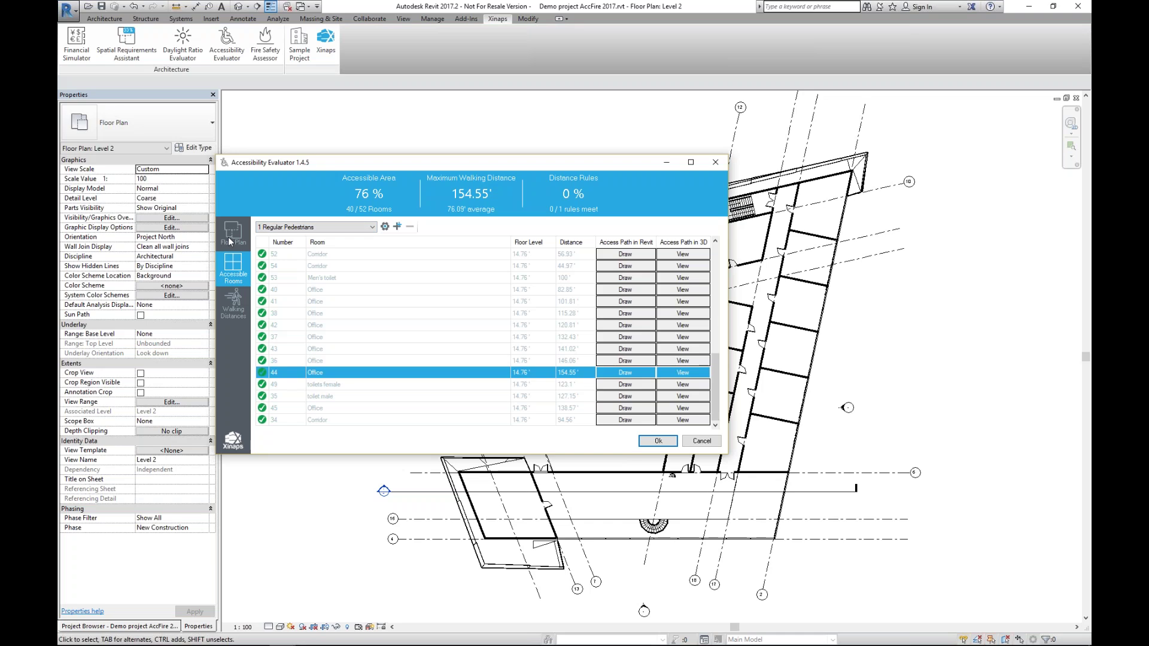
Edit the existing walking distance rule so that it starts from room 10 - Office.
click(315, 229)
click(311, 235)
click(229, 303)
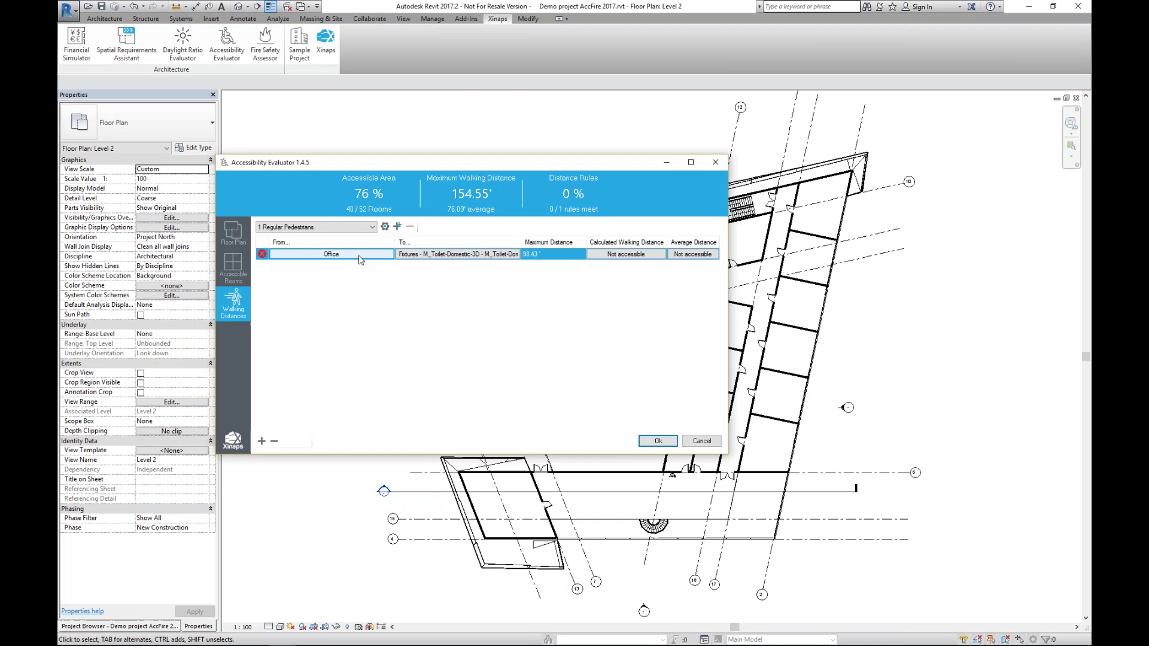
double_click(361, 259)
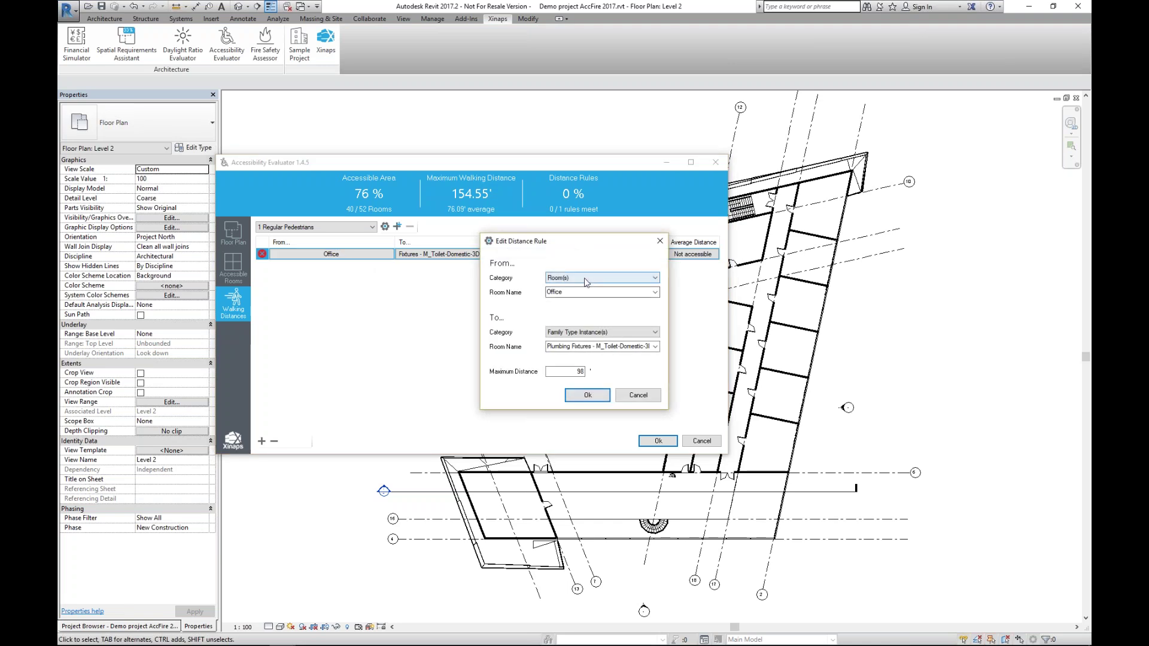
click(587, 292)
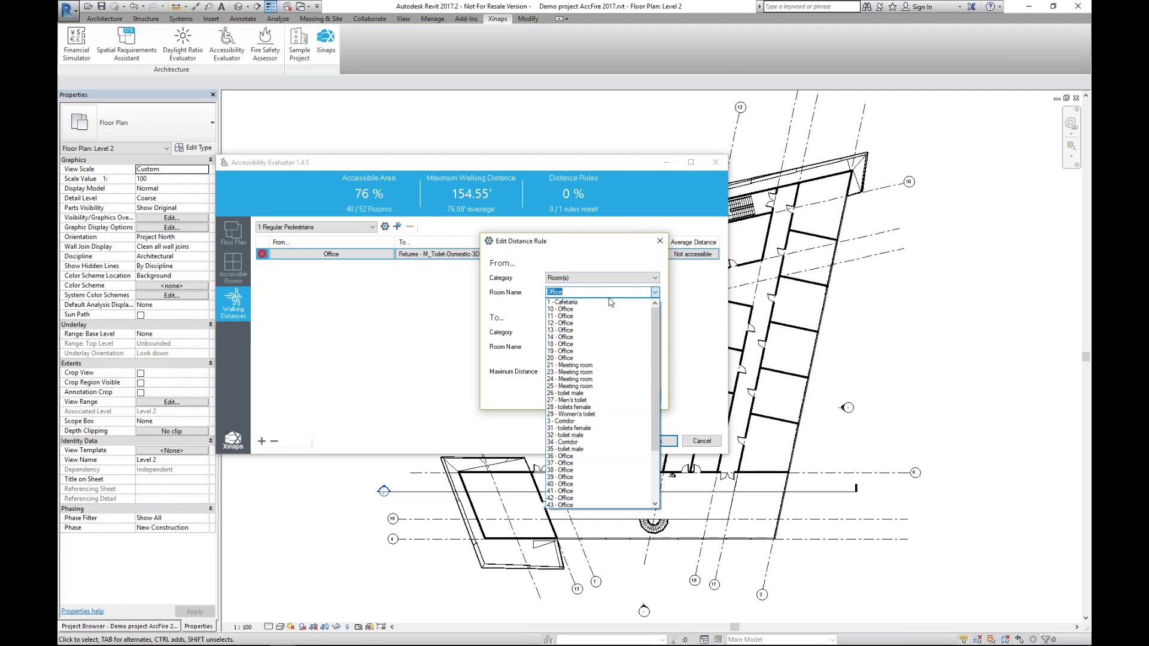
click(587, 309)
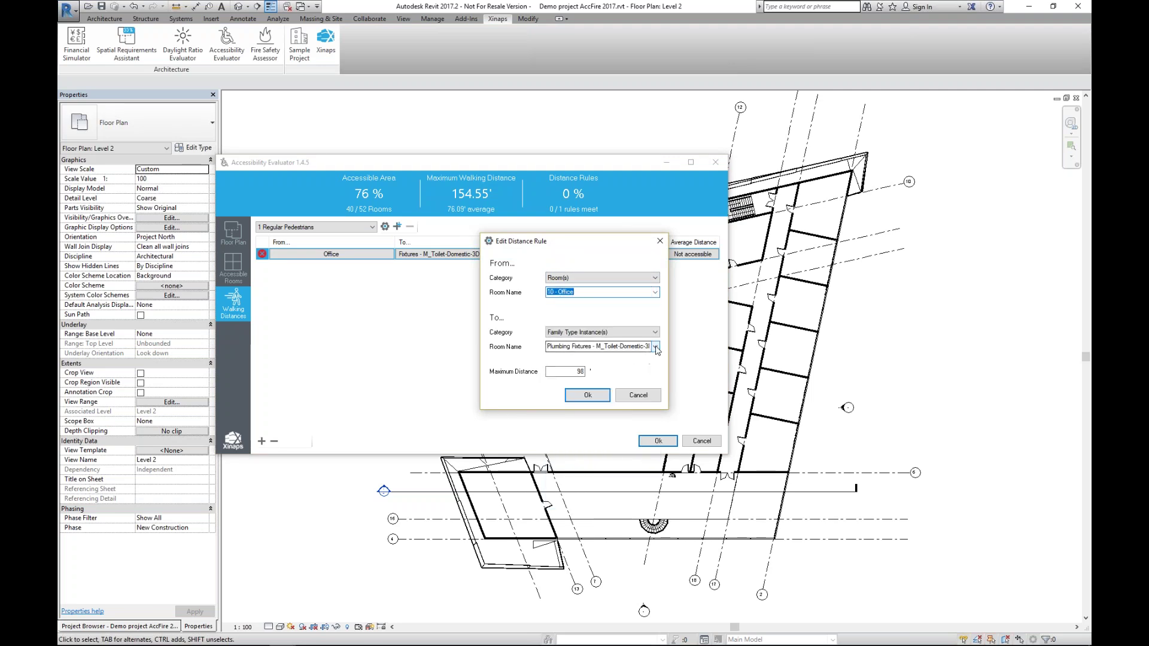
Set the rule's destination to room 21 - Meeting room with a maximum distance of 100', and view its route in 3D.
click(646, 333)
click(587, 348)
click(573, 333)
click(563, 340)
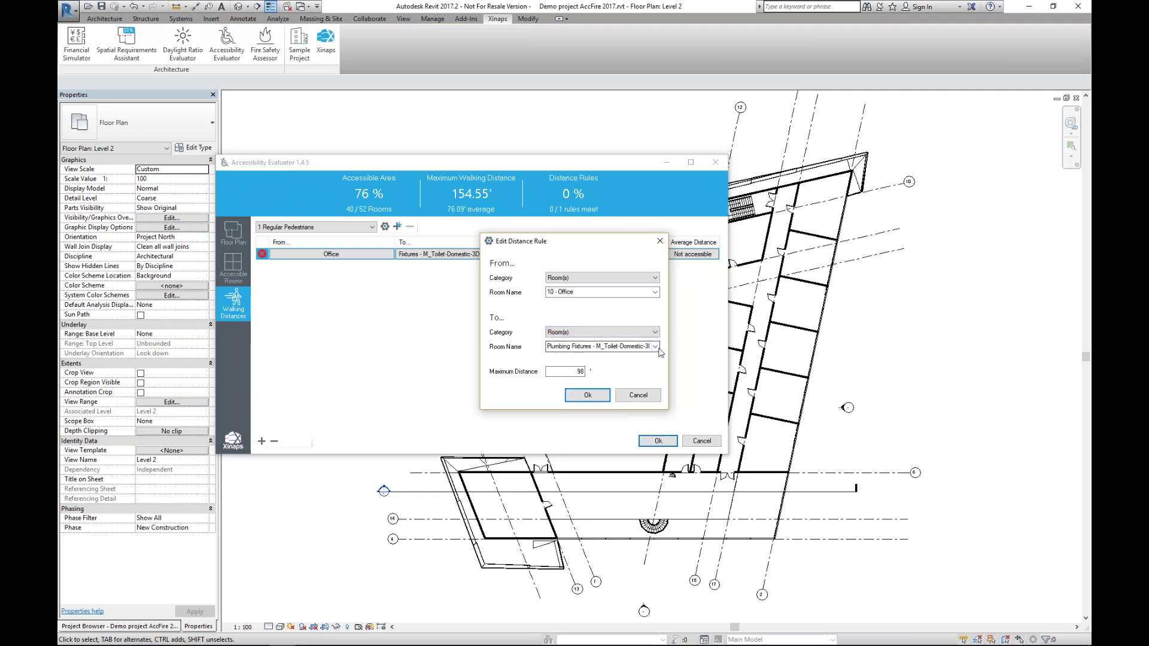
click(655, 347)
click(572, 420)
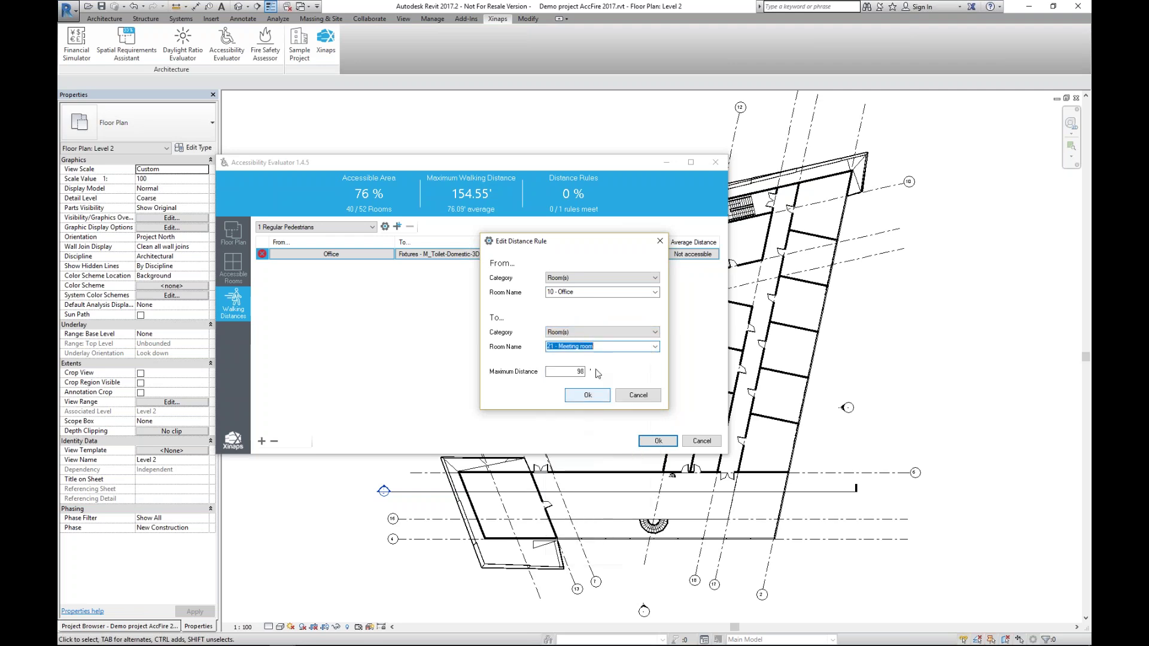
key(Tab)
text(100)
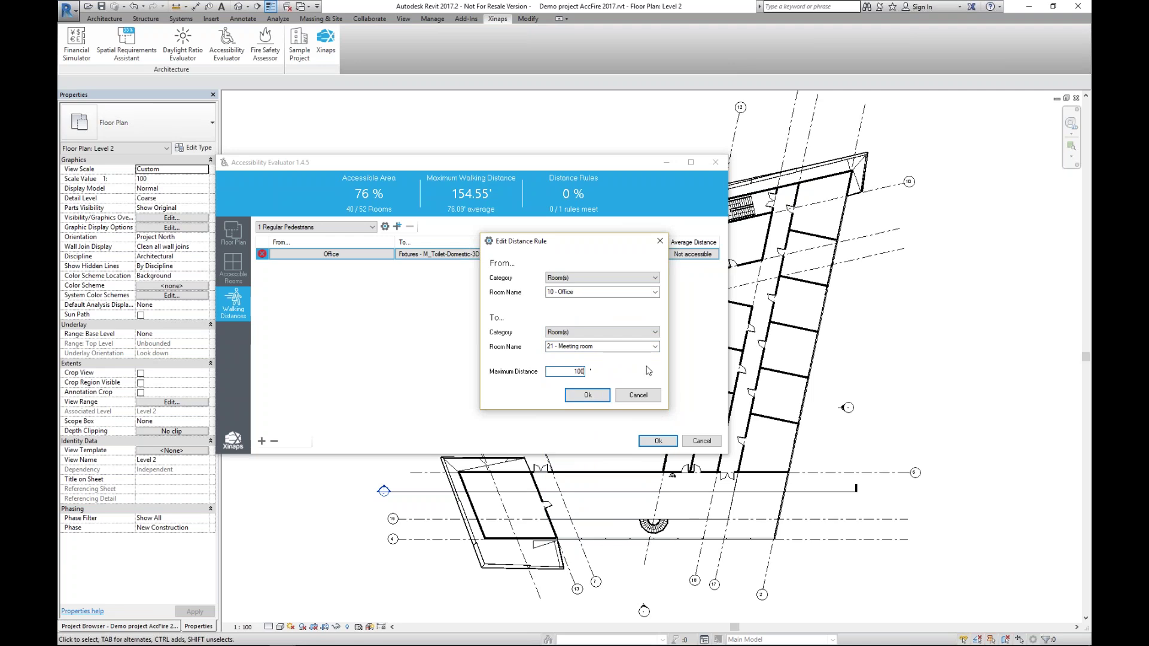
click(584, 396)
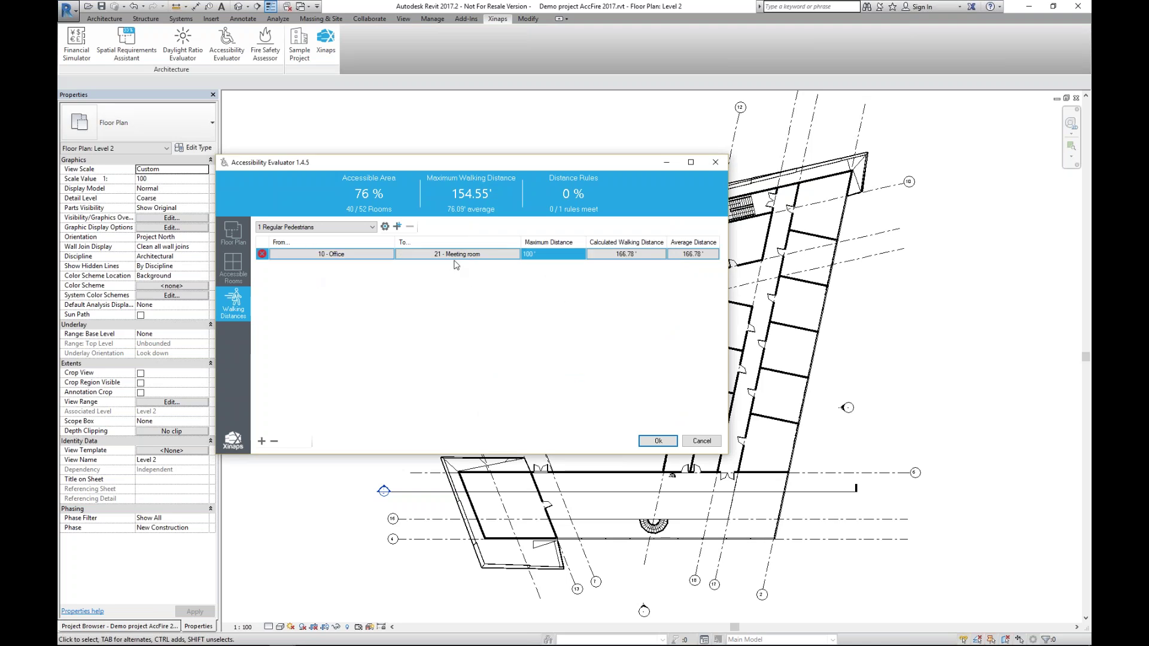
double_click(694, 254)
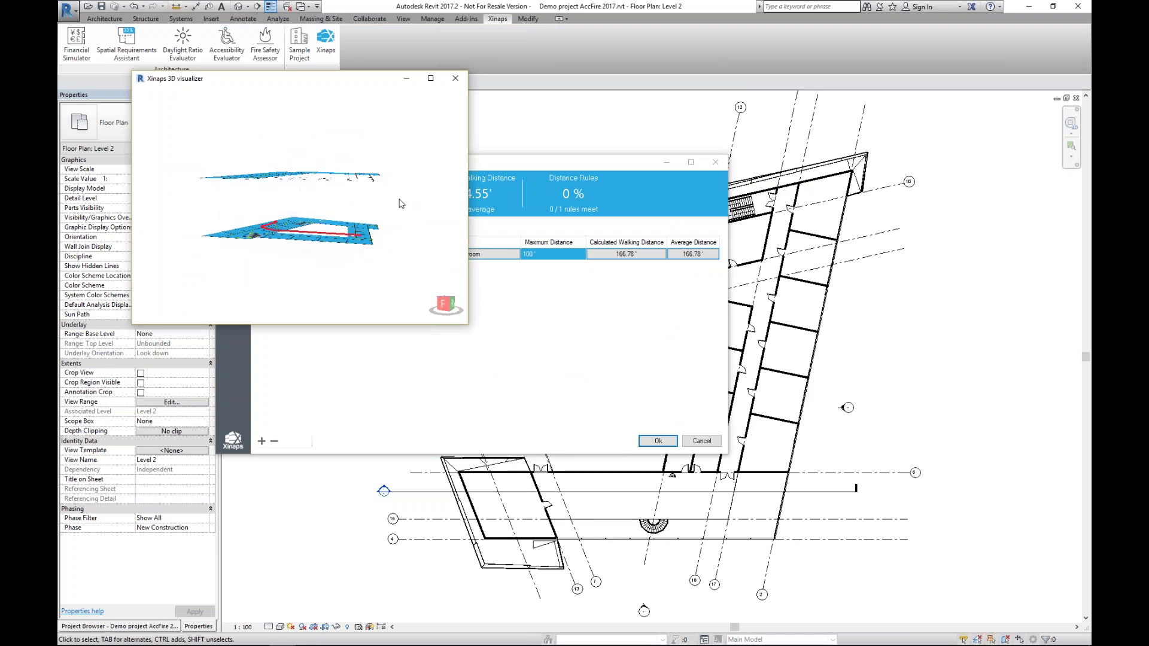
click(456, 78)
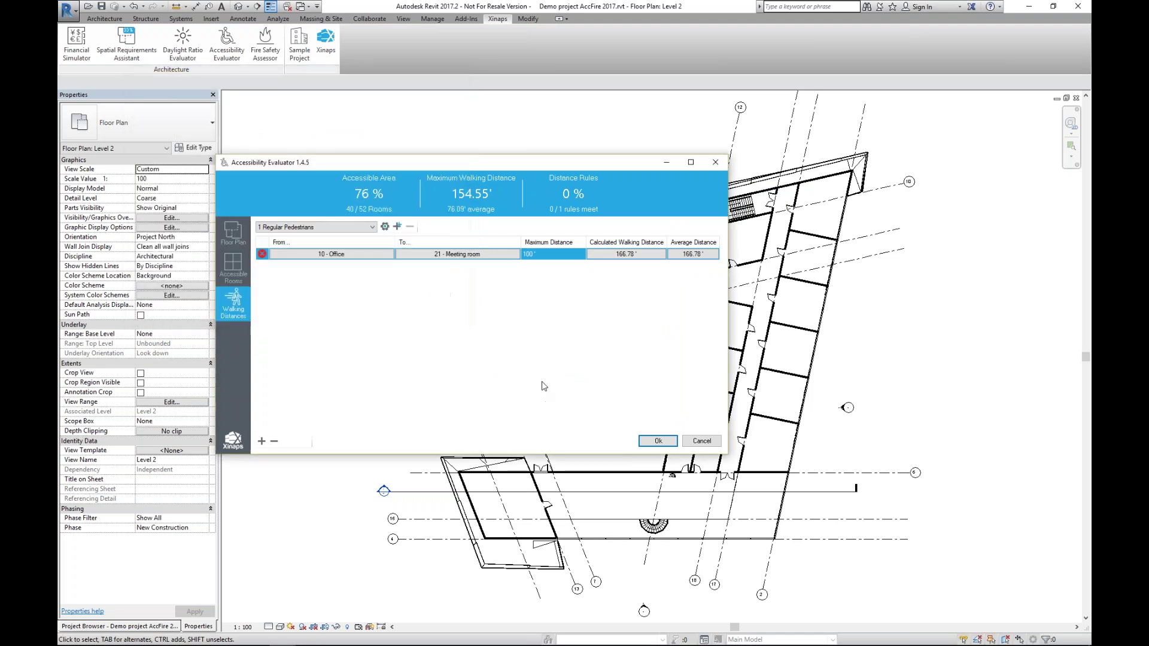
Broaden the distance rule to run from every Office to every Meeting room by removing the room numbers.
double_click(442, 254)
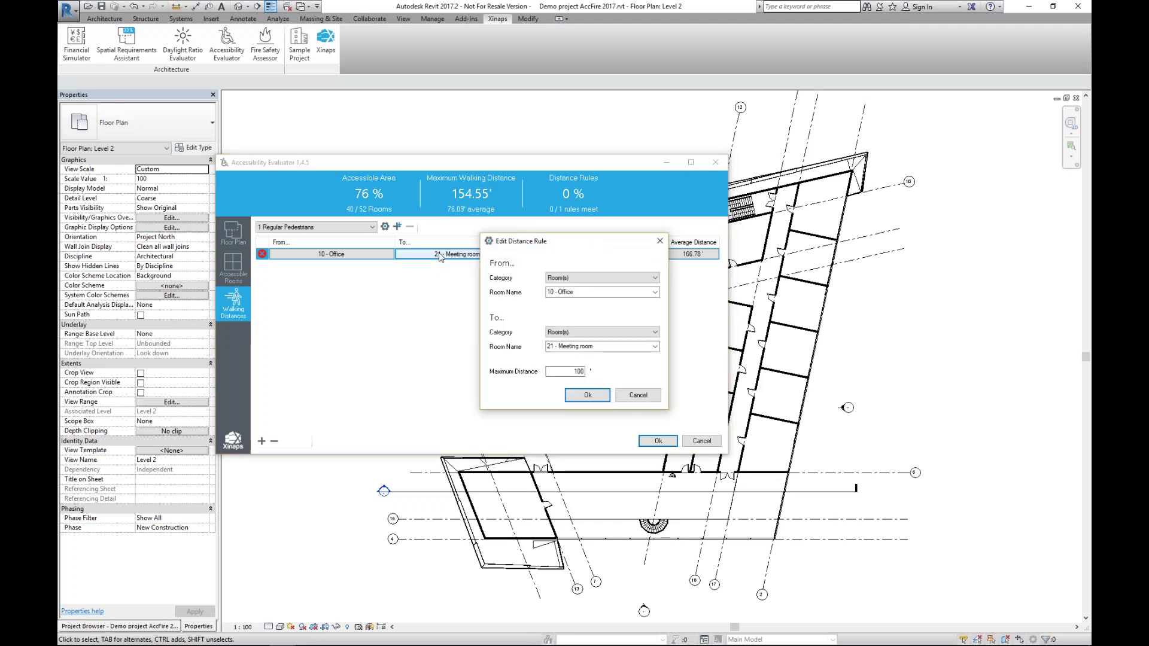
click(565, 292)
click(556, 292)
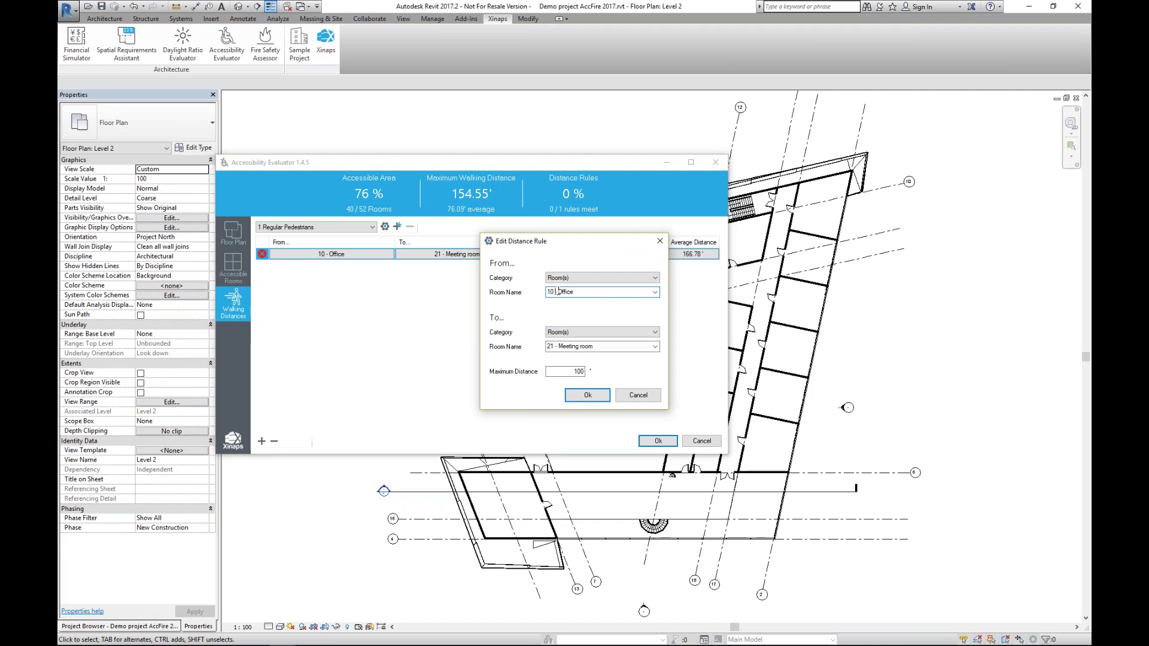
key(shift+Home)
key(BackSpace)
click(562, 347)
key(shift+Home)
key(BackSpace)
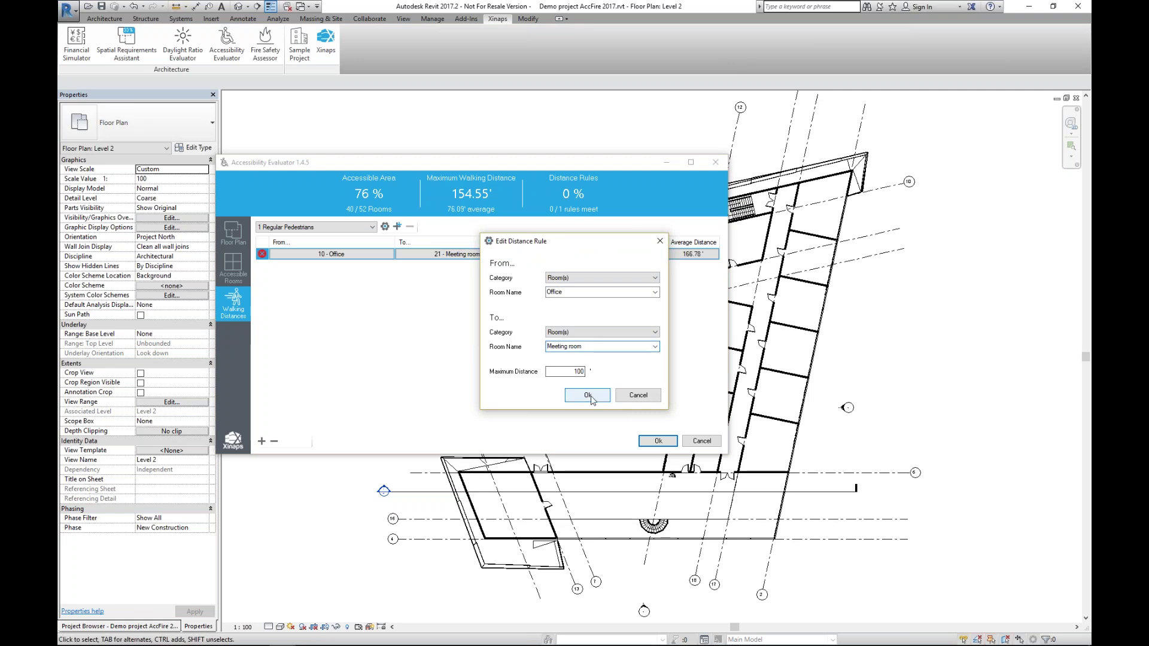
key(Return)
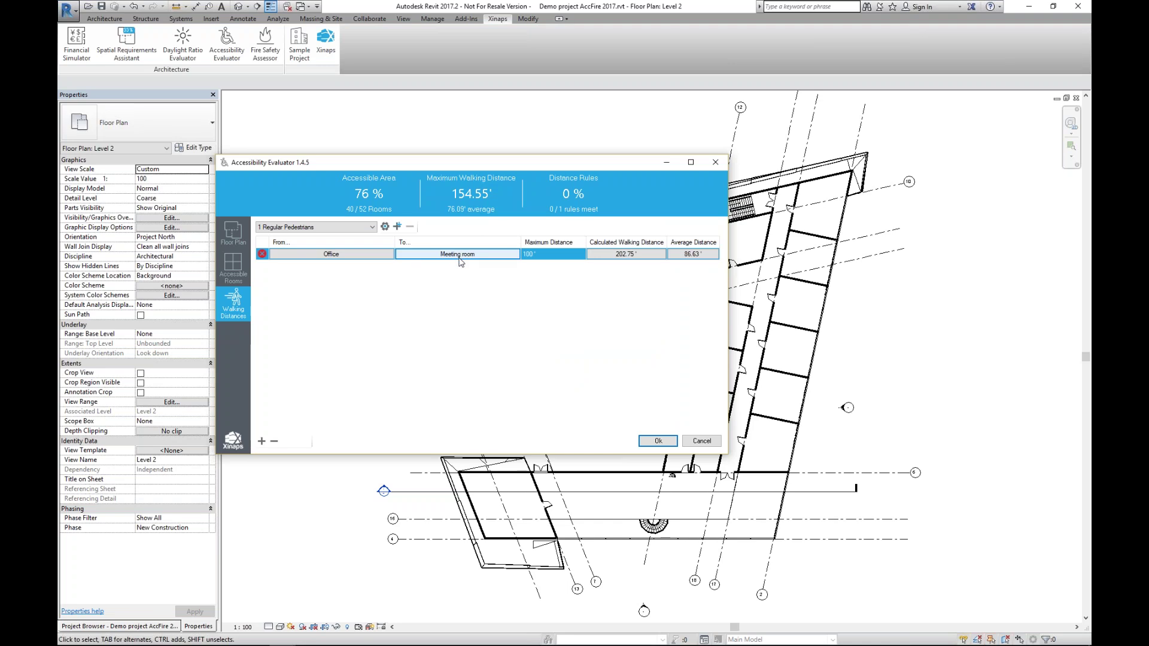
Examine the office-to-meeting-room walking routes on both floors in a maximized 3D view, and close it.
click(683, 255)
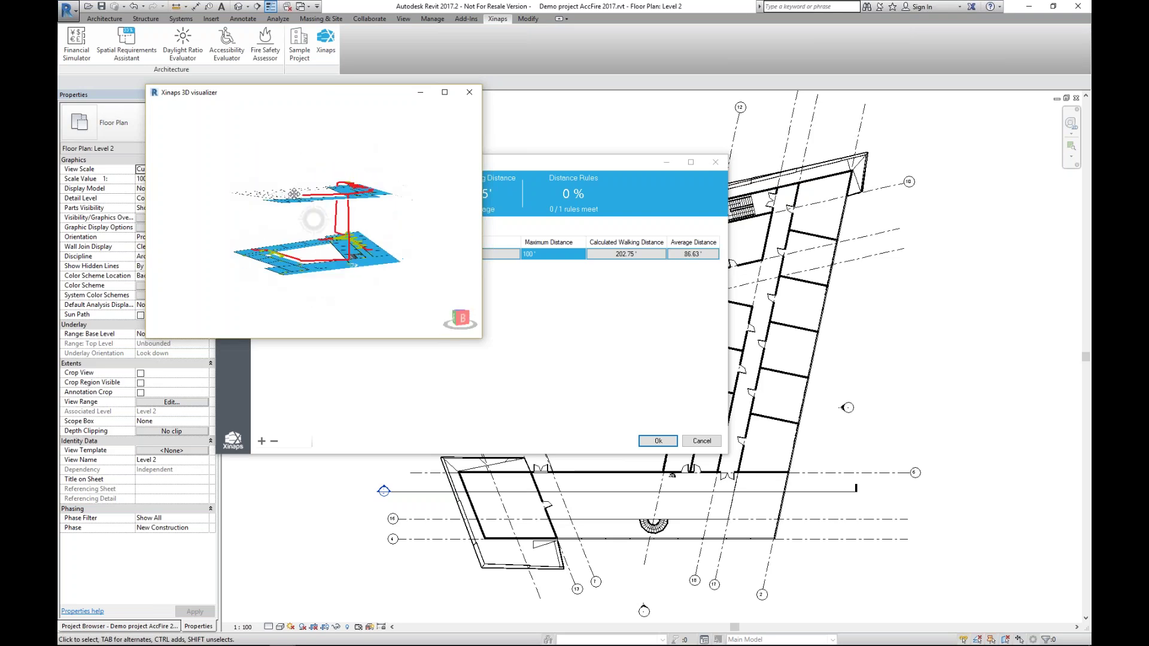
click(445, 93)
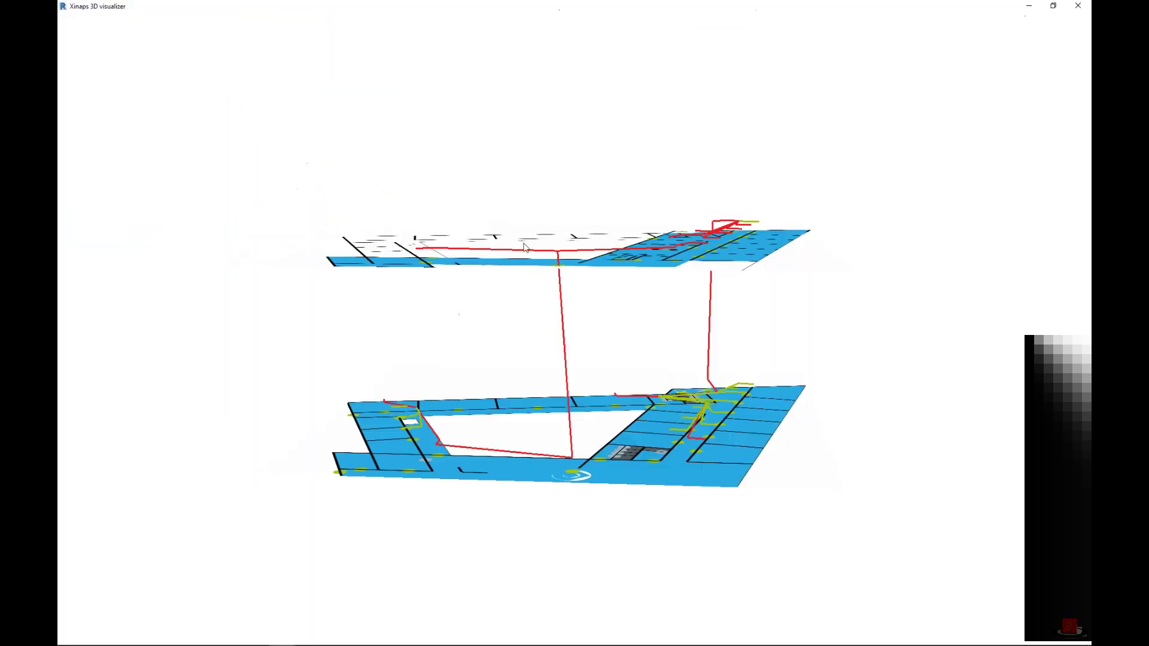
right_drag(682, 381, 640, 393)
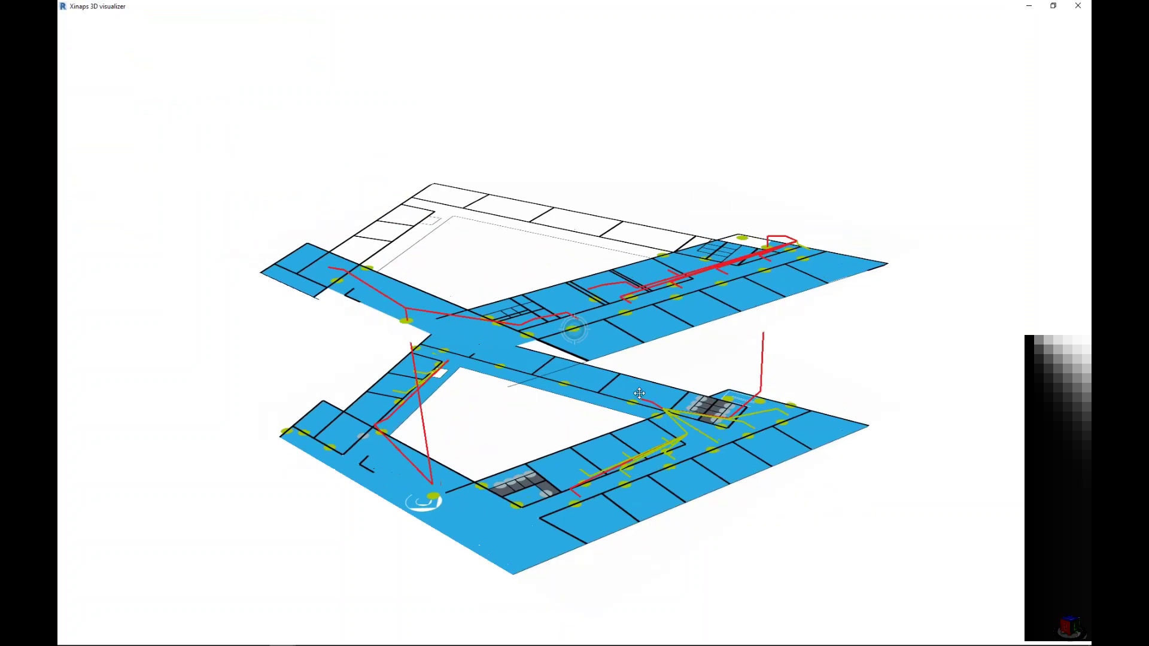
right_drag(591, 395, 591, 378)
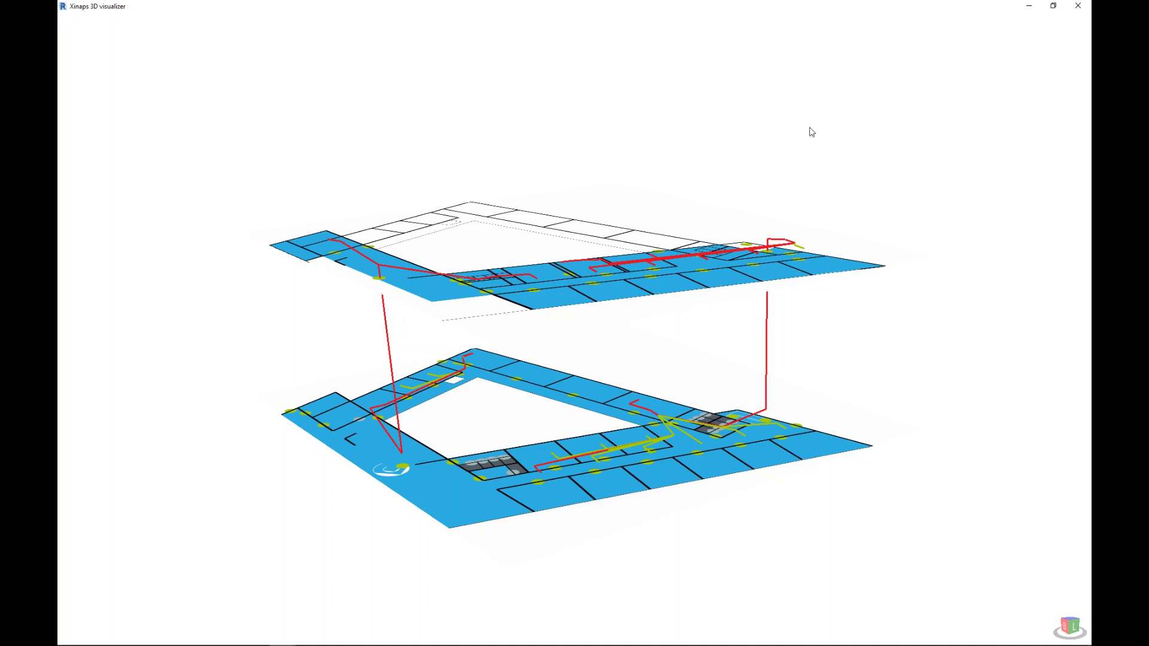
click(1082, 11)
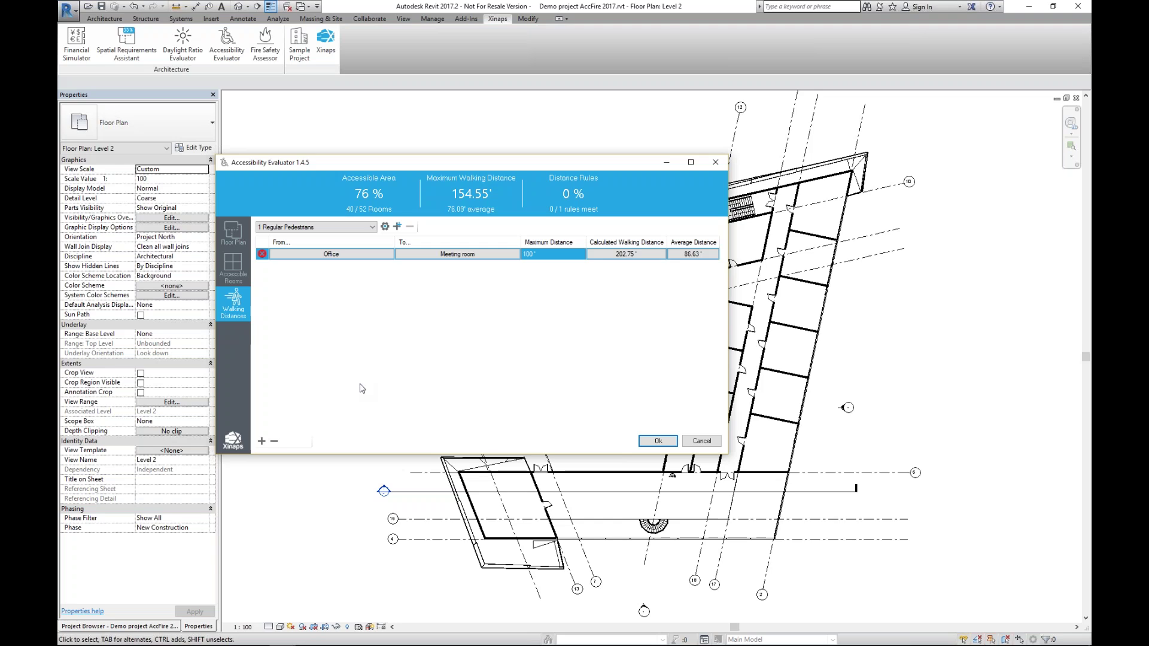
Review the Family Type Instance(s) choices for the rule's destination, and leave the rule and the Accessibility Evaluator without saving.
double_click(320, 256)
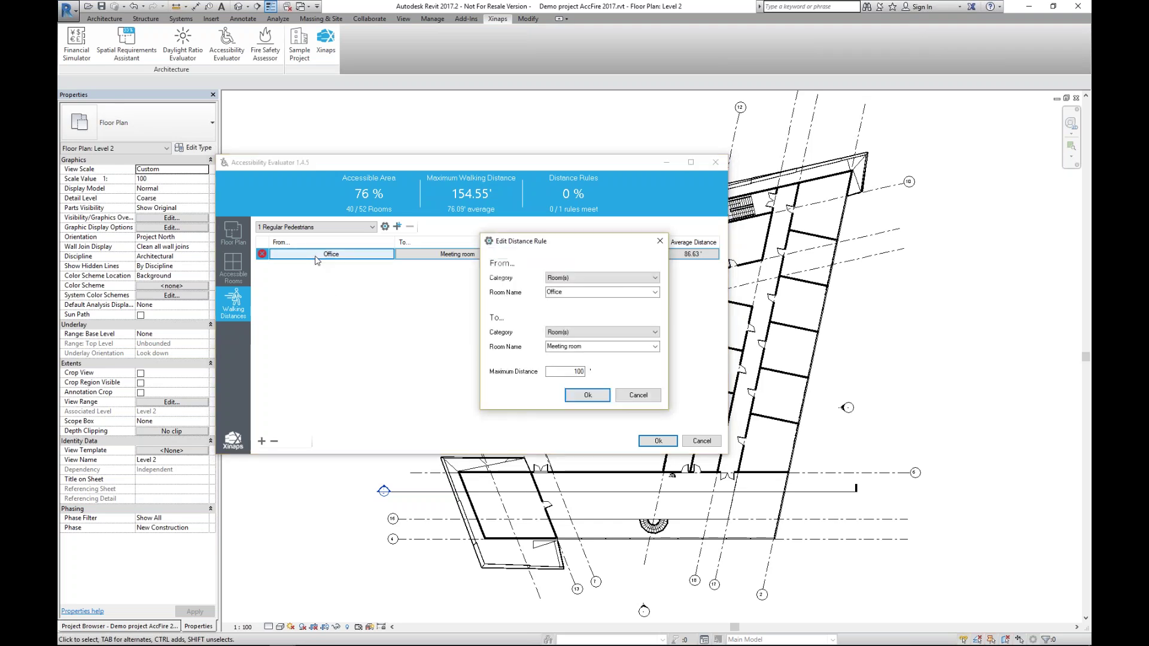
click(612, 333)
click(656, 351)
click(657, 349)
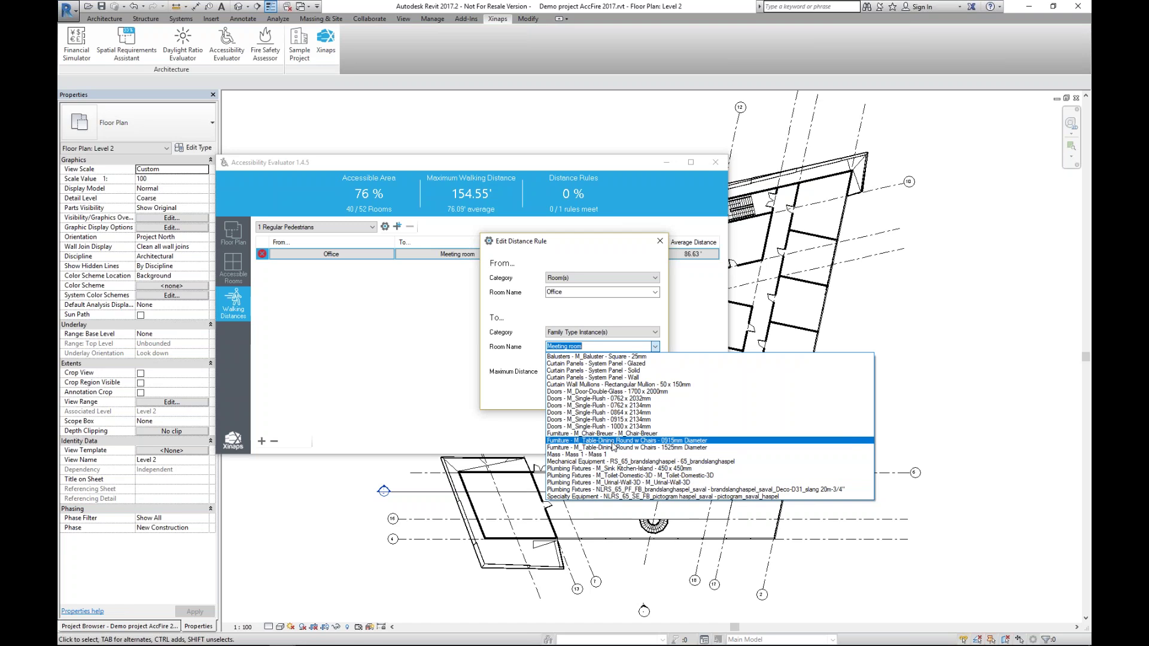
click(518, 383)
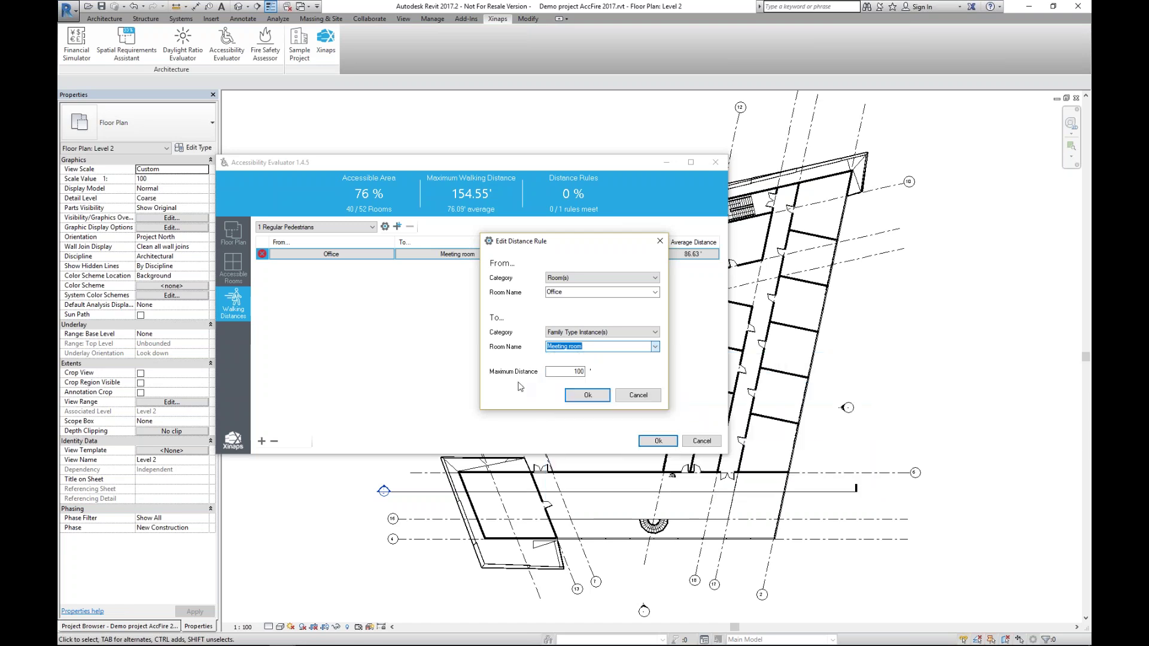
click(655, 400)
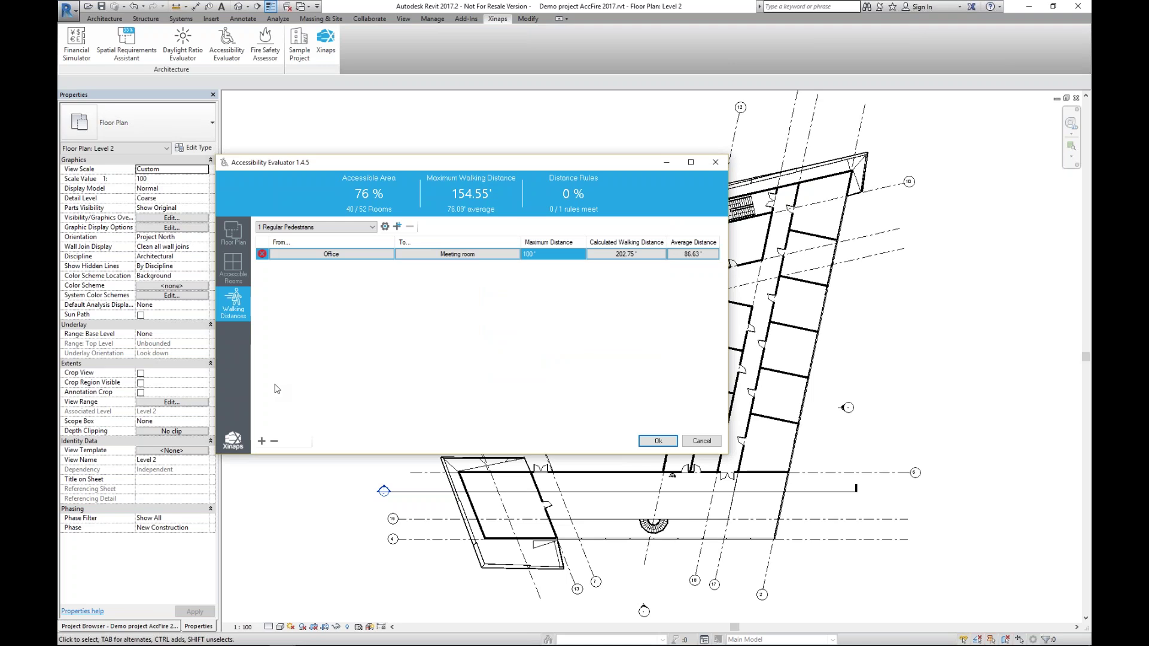
click(702, 441)
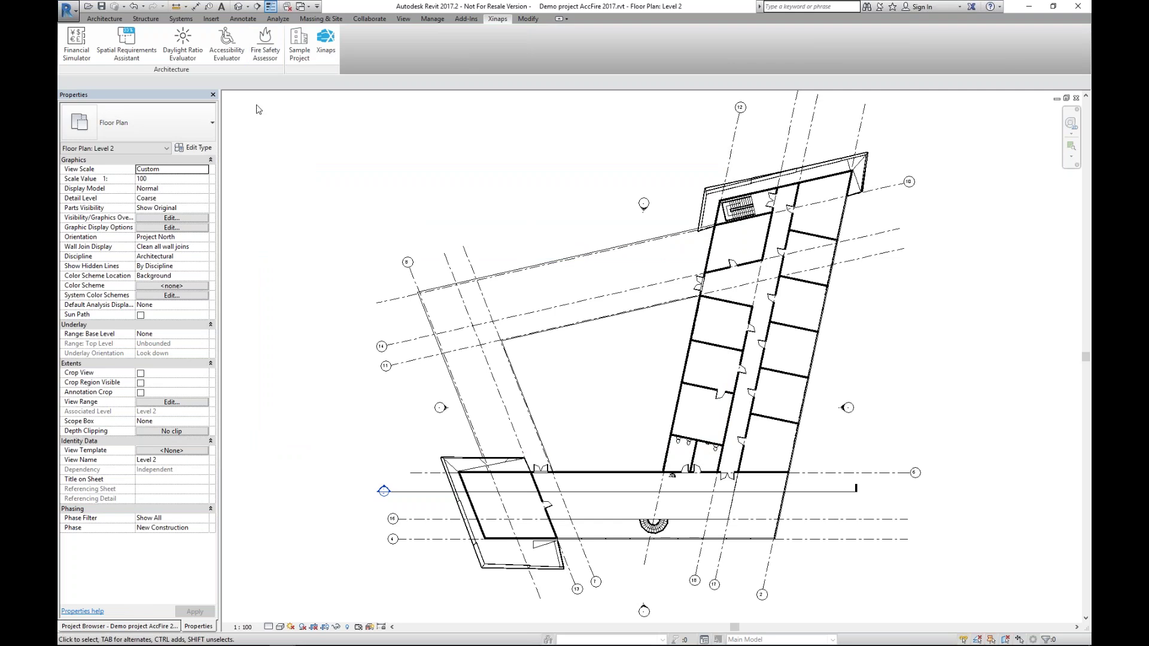
Open the Fire Safety Assessor and define its fire compartments by area plan scheme, using Fire Compartment.
click(265, 38)
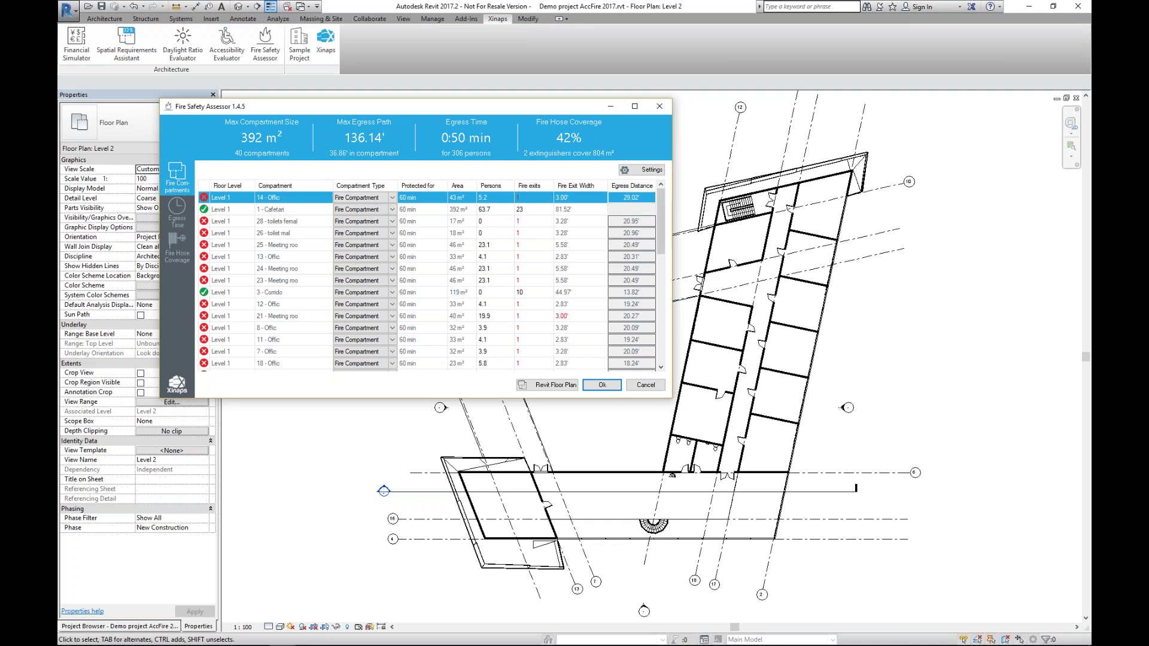
click(644, 174)
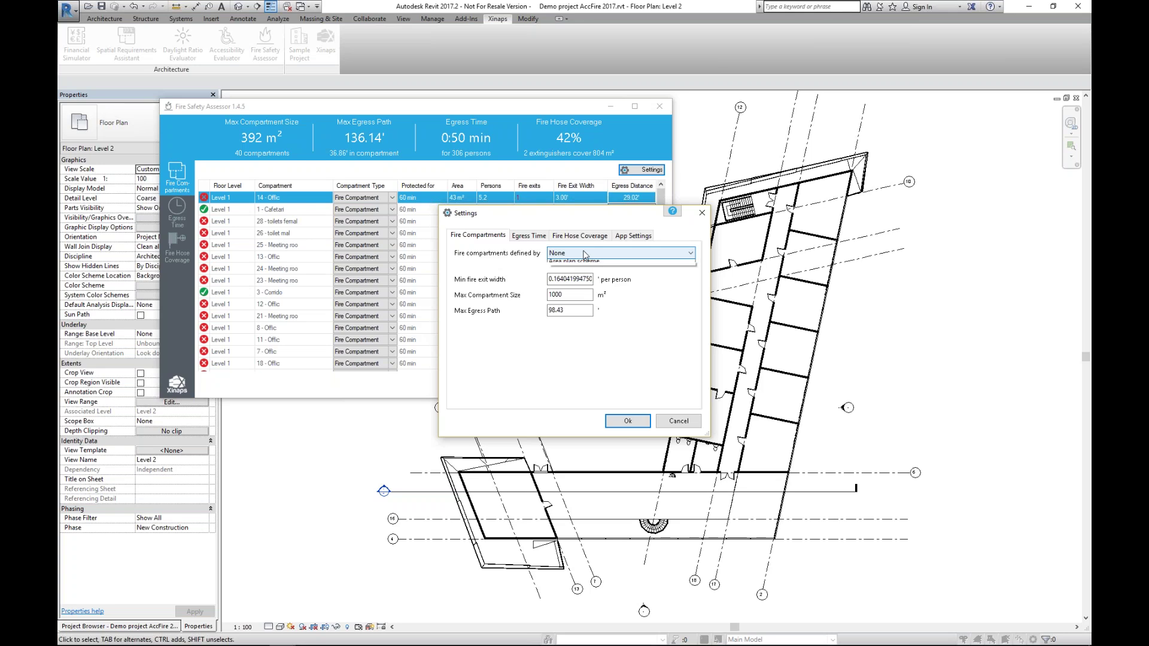
click(579, 254)
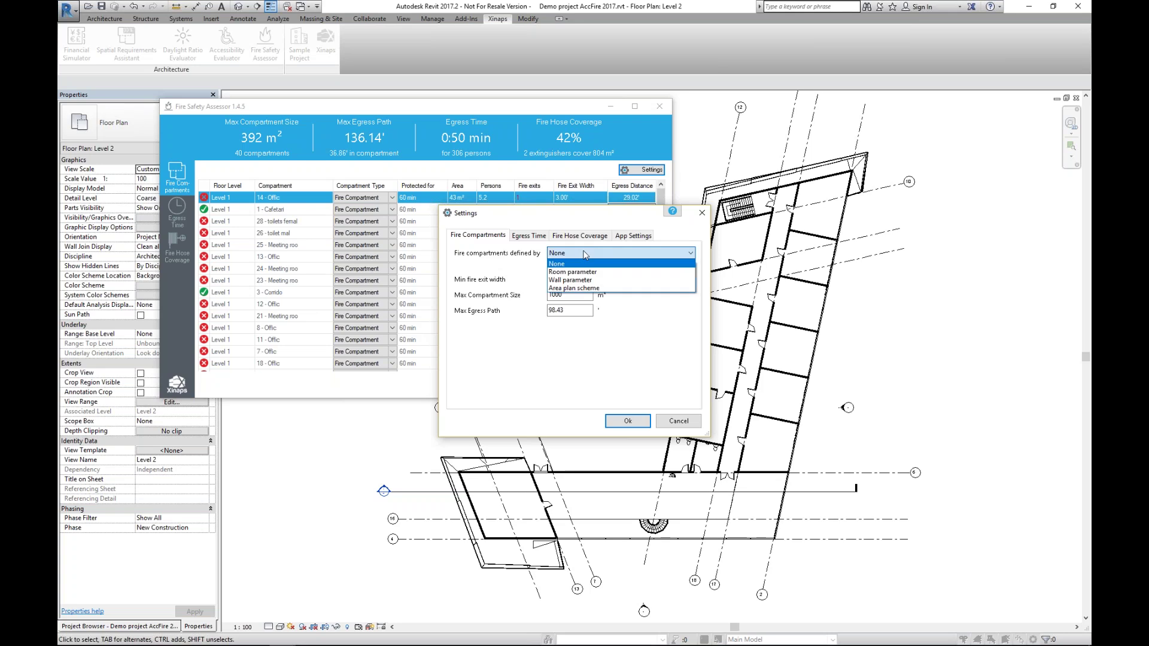
click(575, 290)
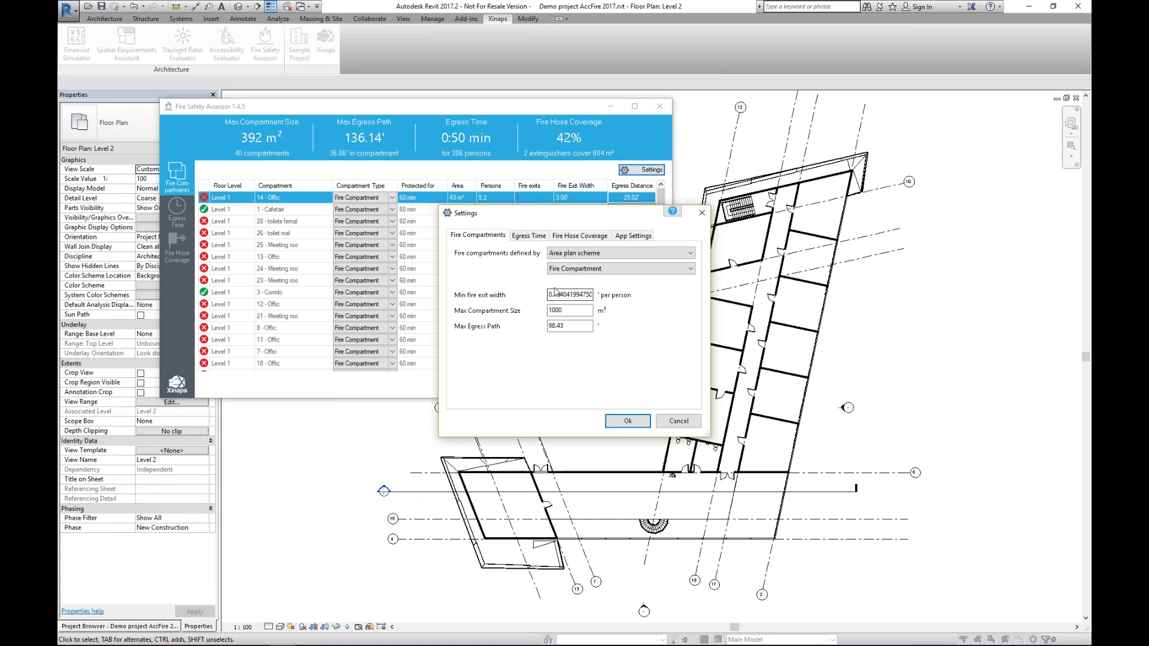
click(635, 422)
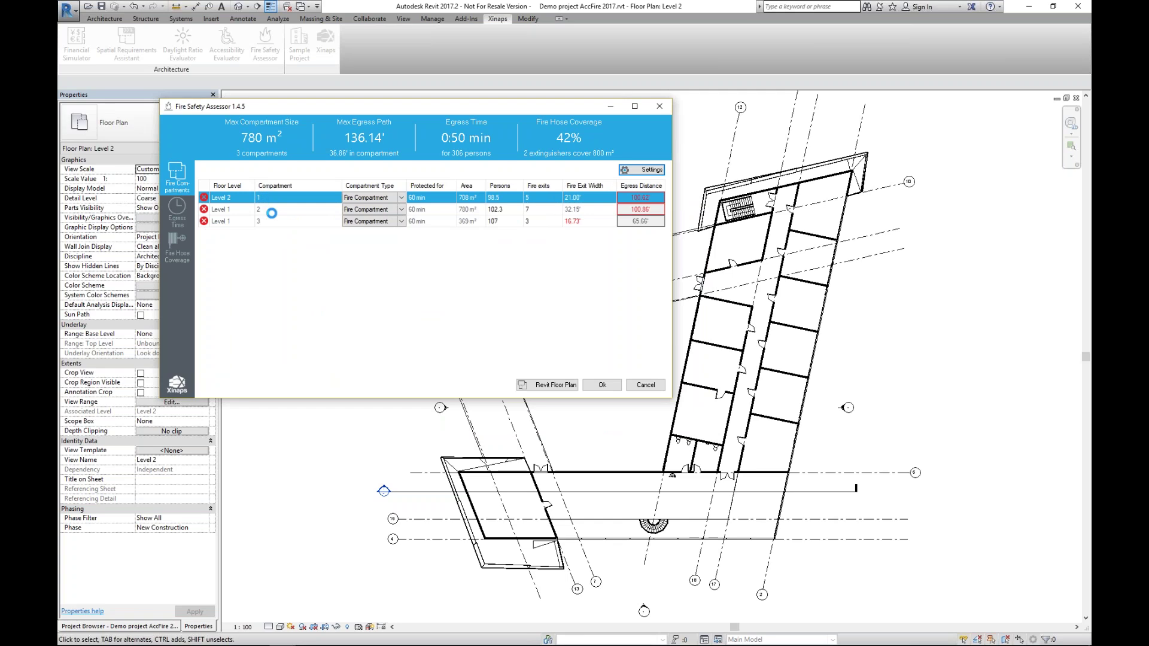
Sort the compartment list by floor level and go through the compartments on Level 1 and Level 2.
click(275, 209)
click(267, 223)
click(233, 211)
click(236, 221)
click(240, 186)
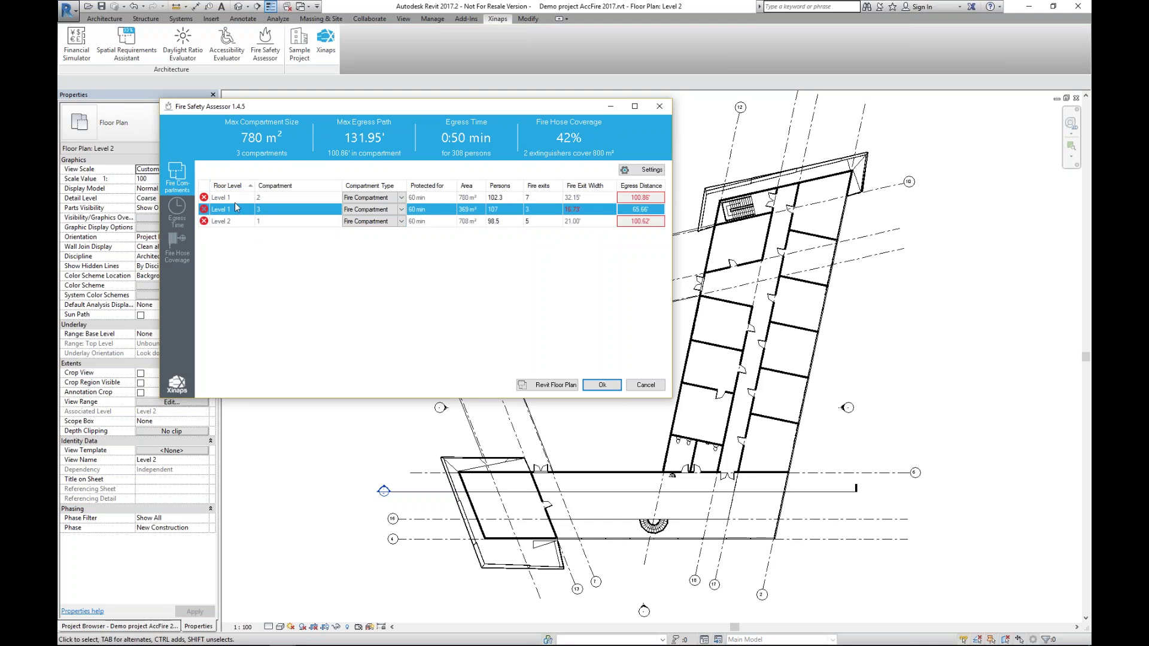
click(240, 196)
click(238, 209)
click(240, 223)
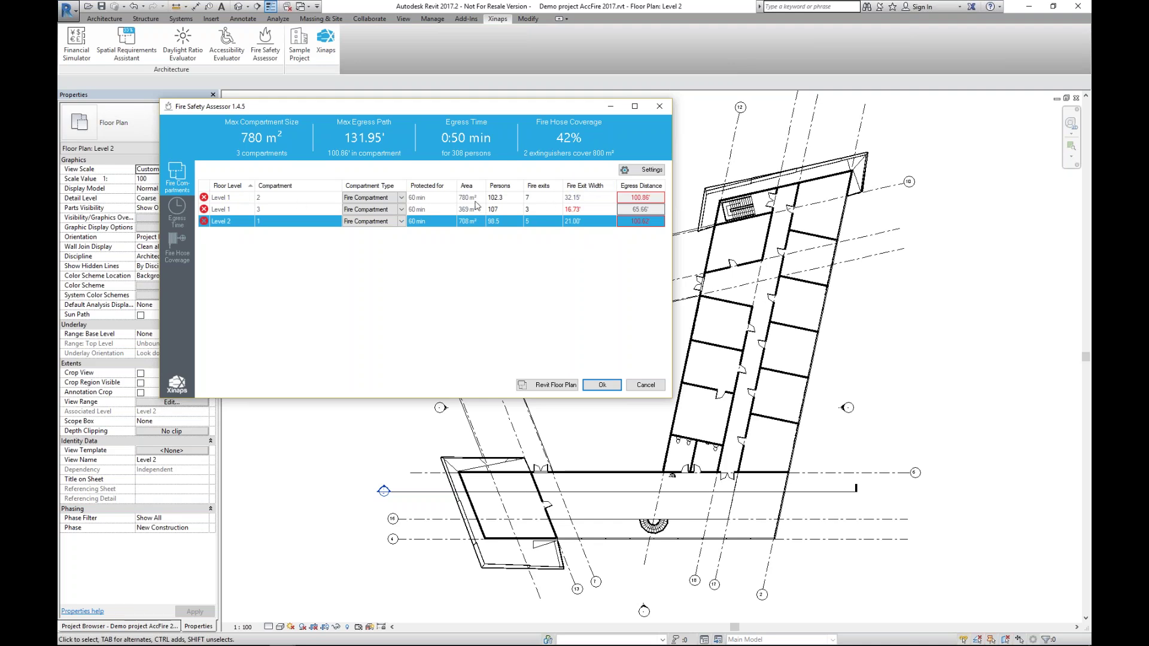
Set the number of persons in compartment 3 on Level 1 to 50.
click(214, 211)
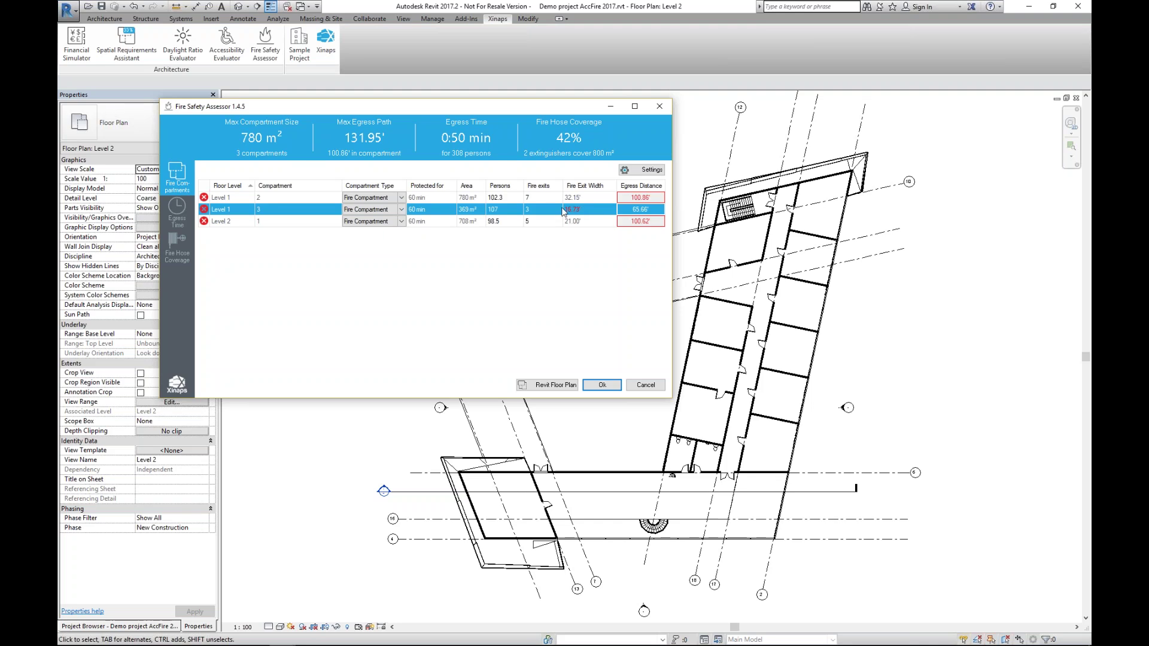
double_click(506, 212)
mouse_move(571, 210)
text(50)
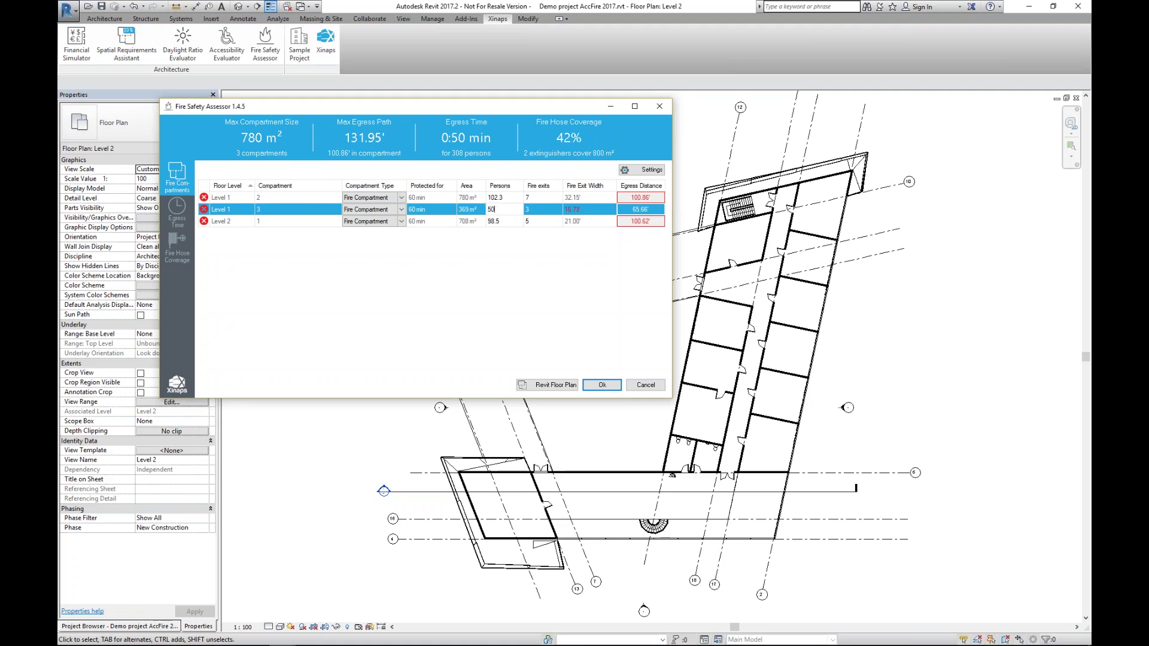
click(509, 221)
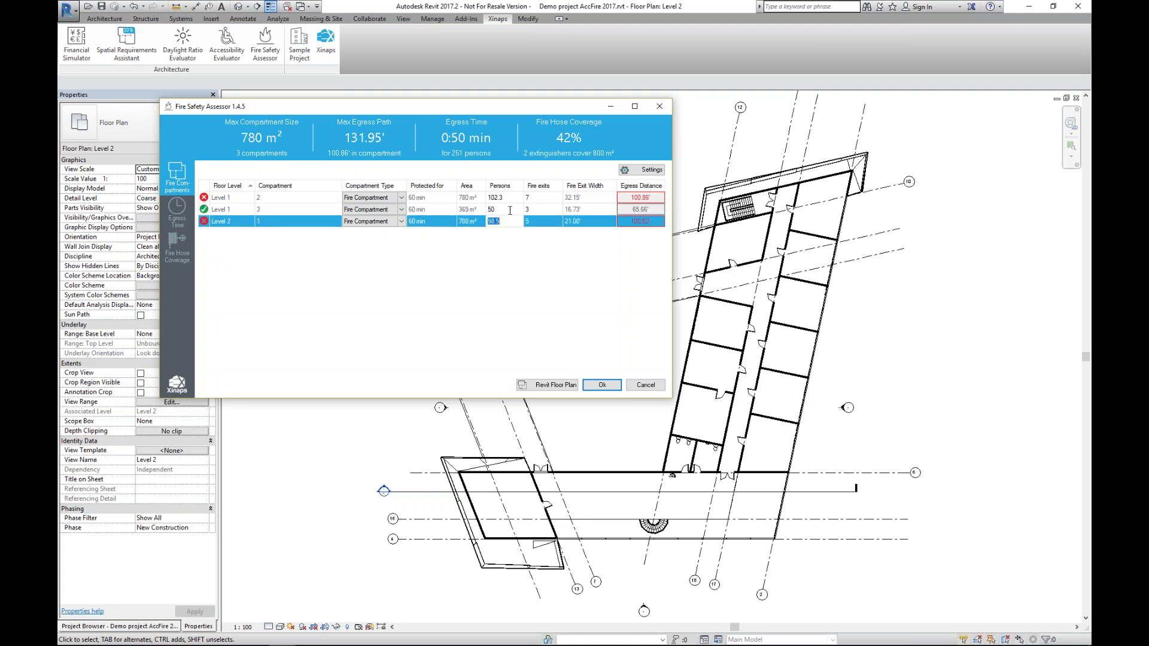
key(Up)
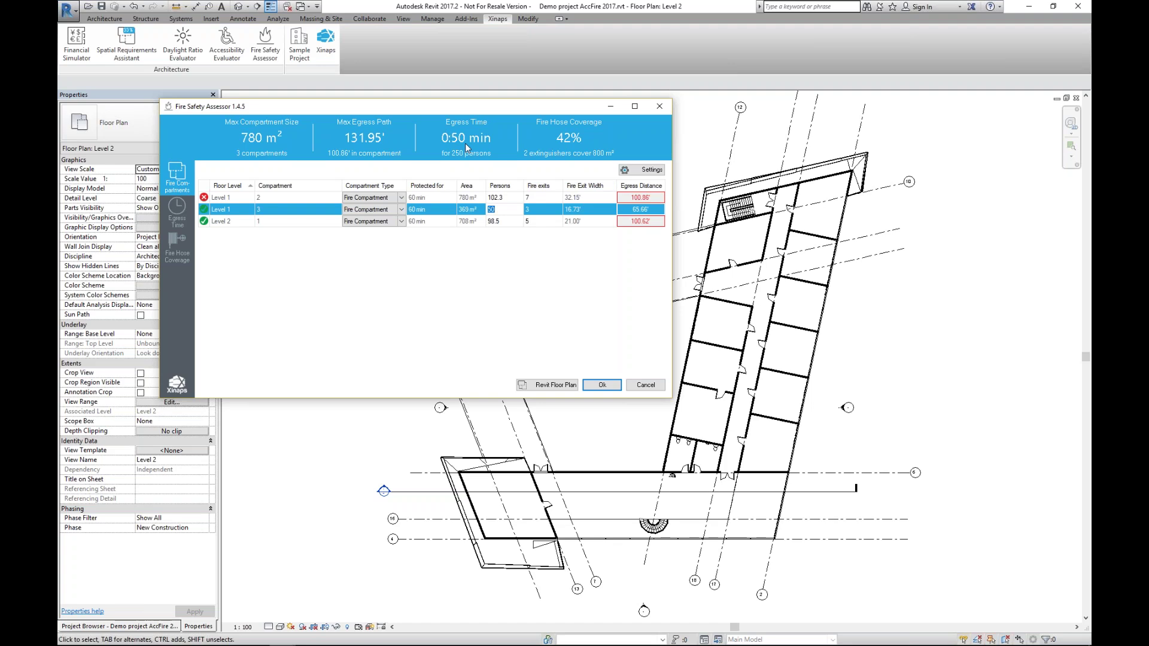
View the egress path of compartment 2 on Level 1 in 3D, orbit to a side view and close it.
click(638, 199)
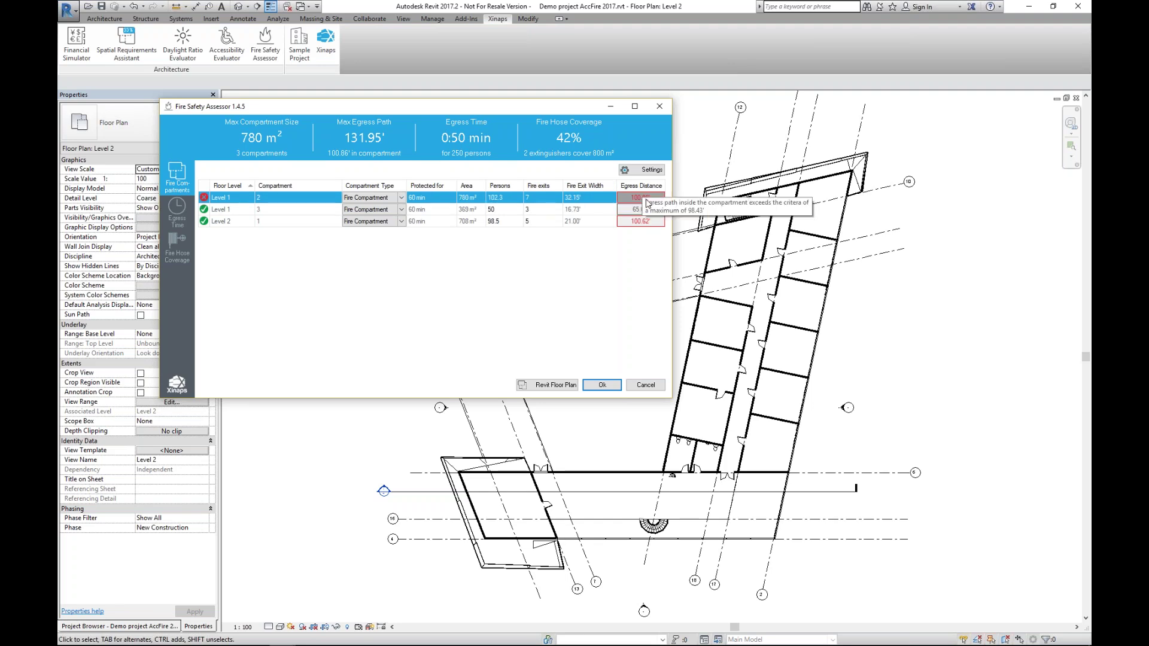
double_click(652, 197)
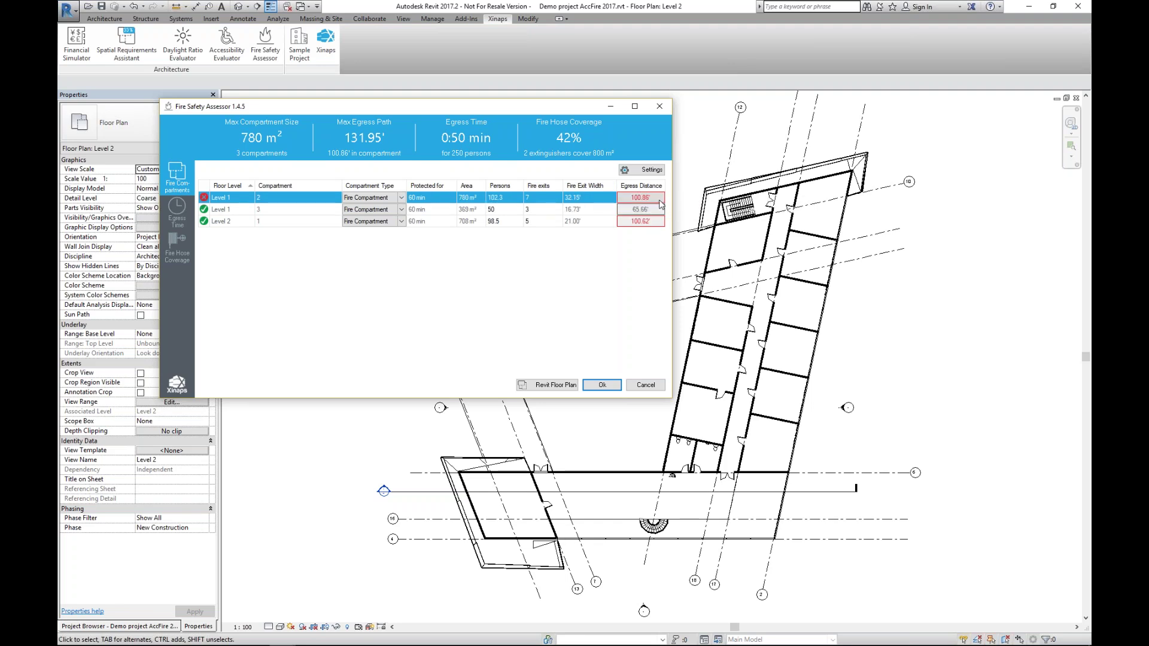
drag(387, 276, 210, 239)
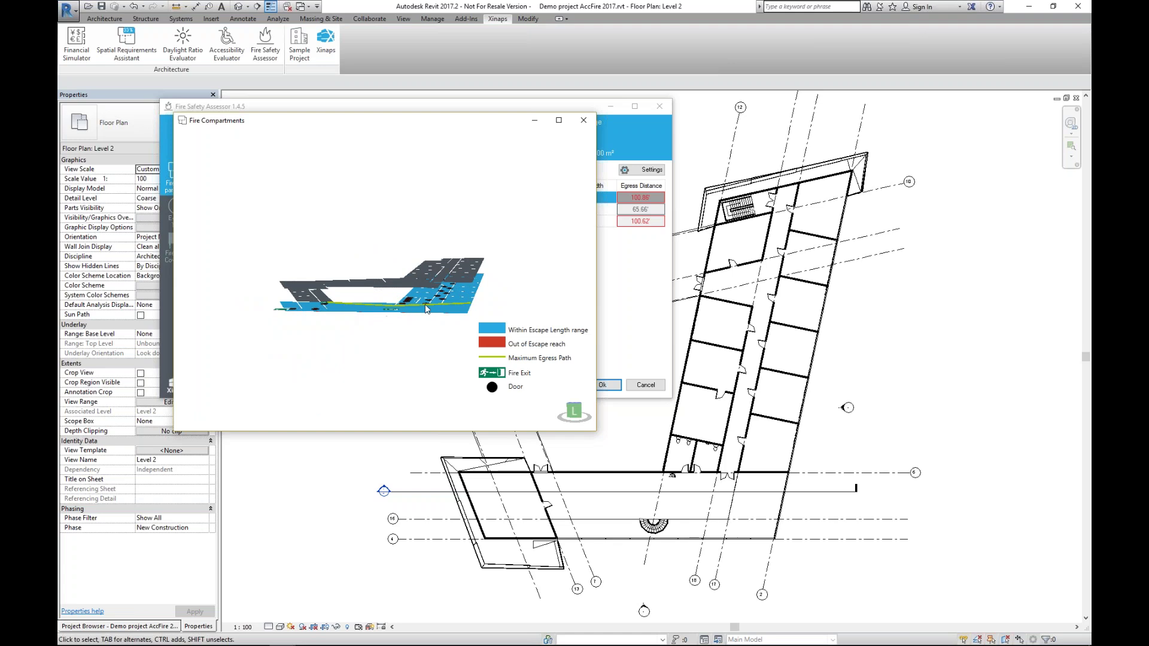
click(584, 121)
Check the maximum egress path criterion in the fire compartment settings and leave it unsaved.
click(644, 172)
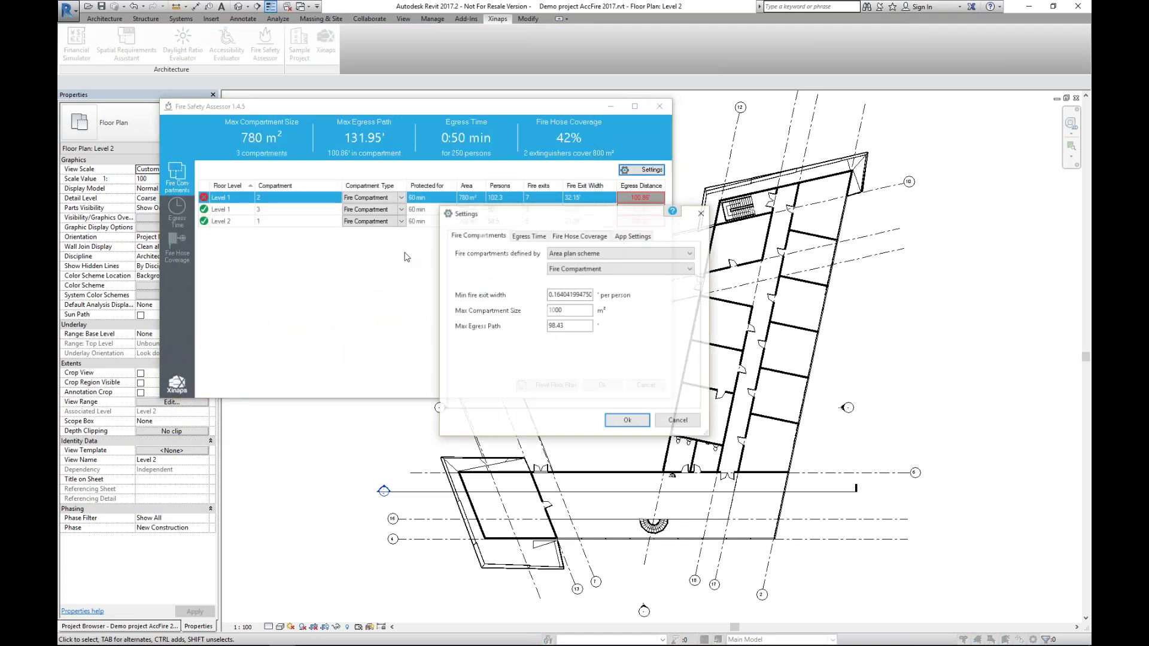
key(ctrl+a)
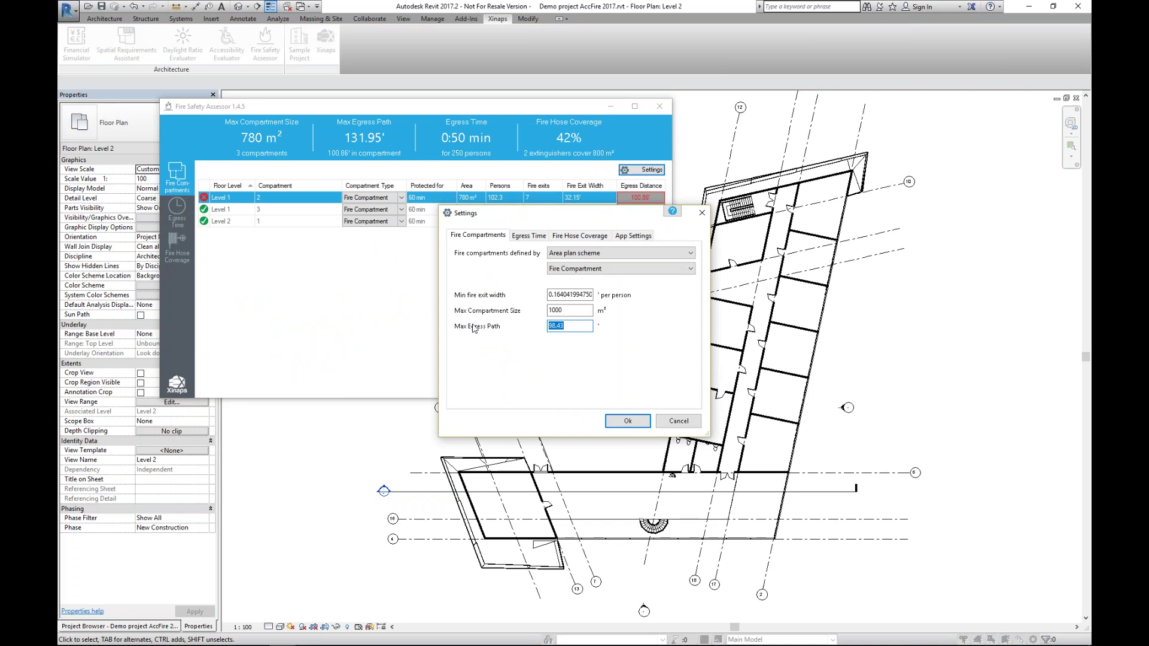
click(628, 421)
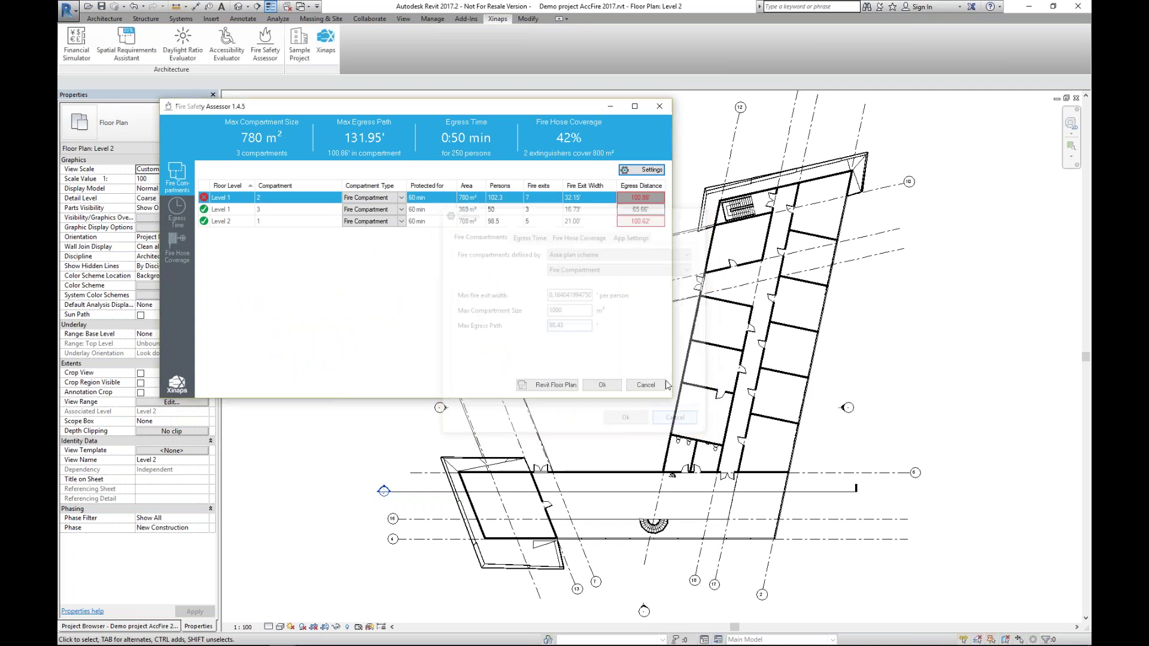
Inspect the 3D escape range and egress path of compartment 3 on Level 1, and close the view.
click(640, 209)
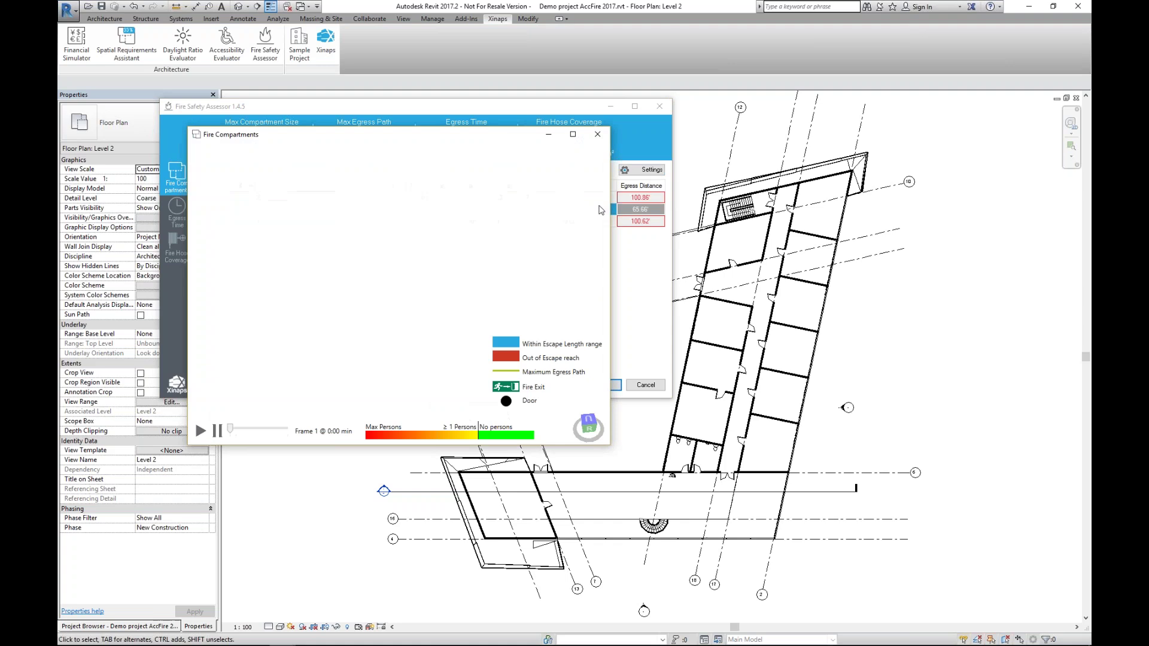
drag(450, 350, 389, 303)
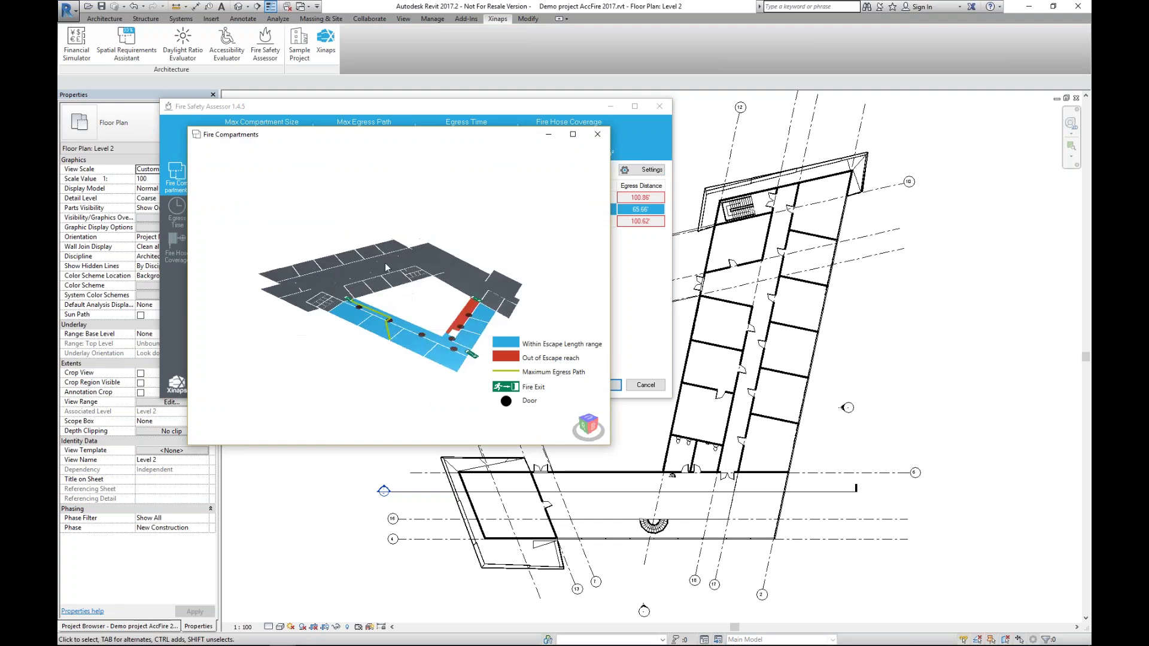
scroll(486, 358, up, 4)
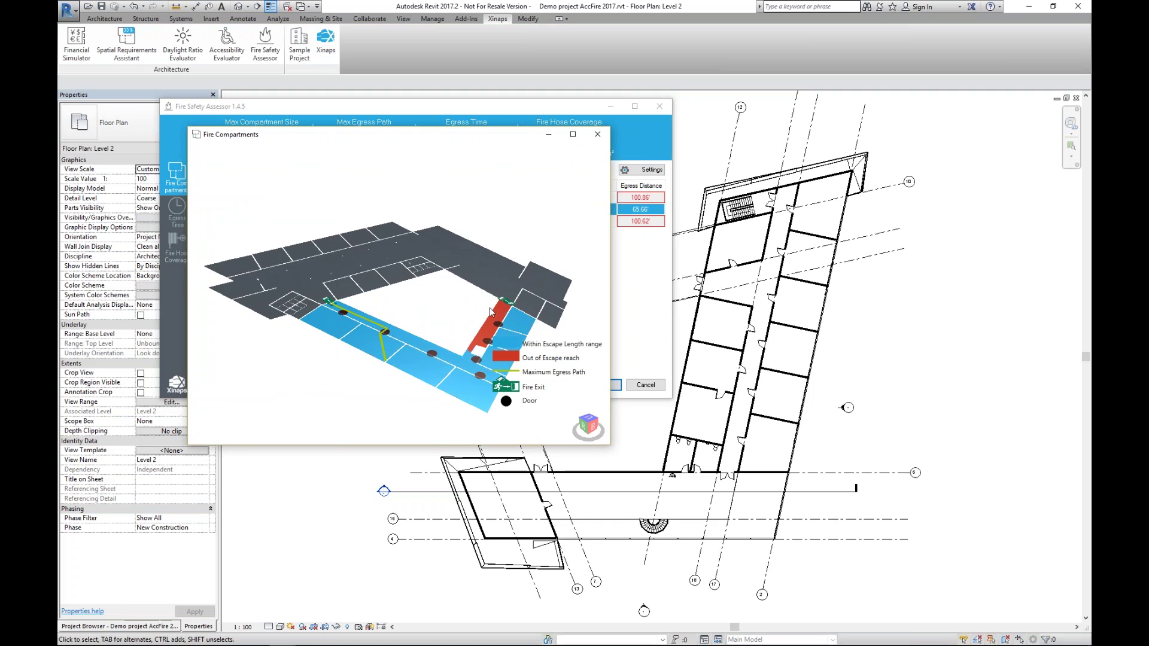
click(596, 136)
Re-examine the escape range, fire exits and maximum egress path of compartment 2 from several 3D angles, and close the view.
double_click(645, 199)
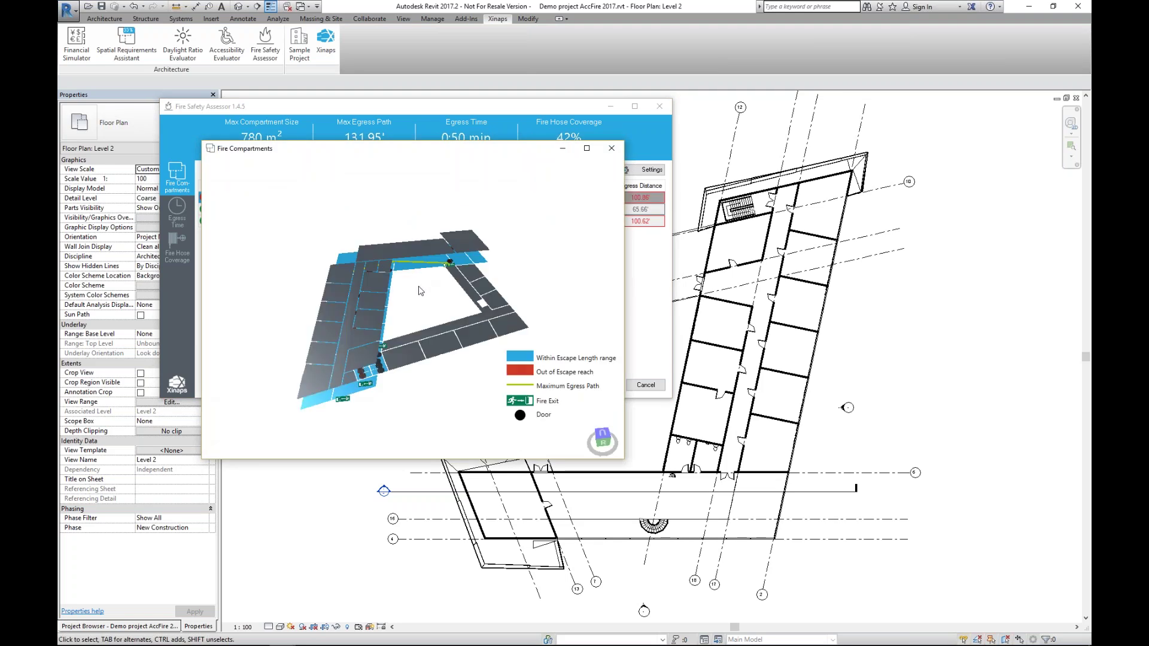
drag(419, 307, 389, 357)
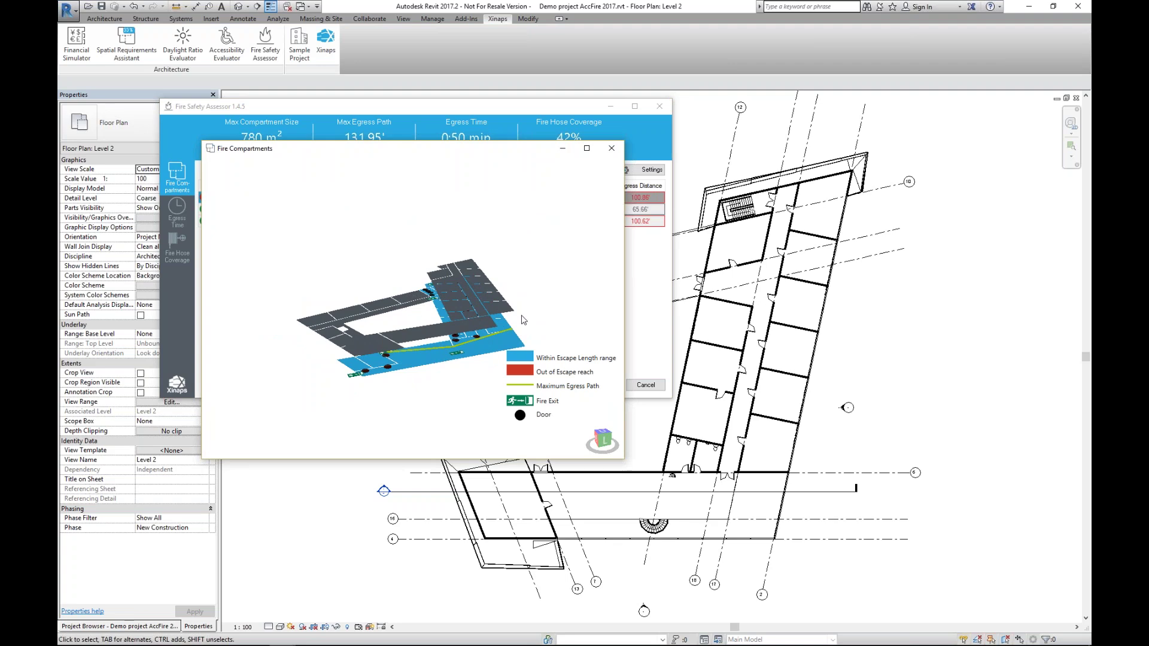
drag(512, 328, 415, 325)
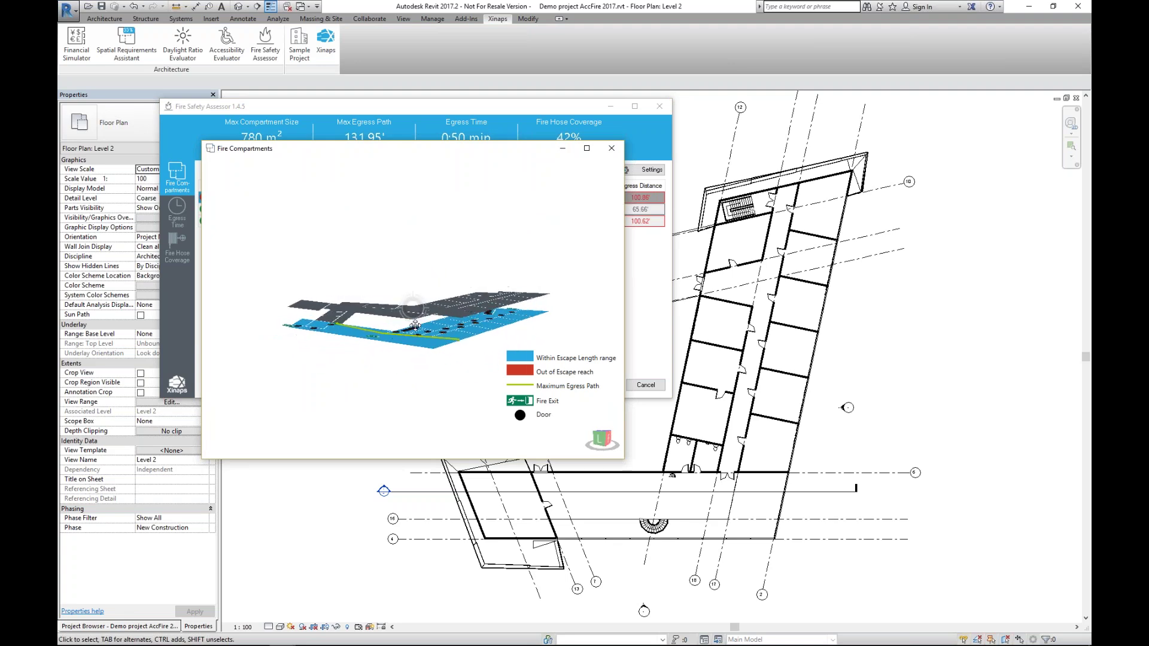
click(611, 148)
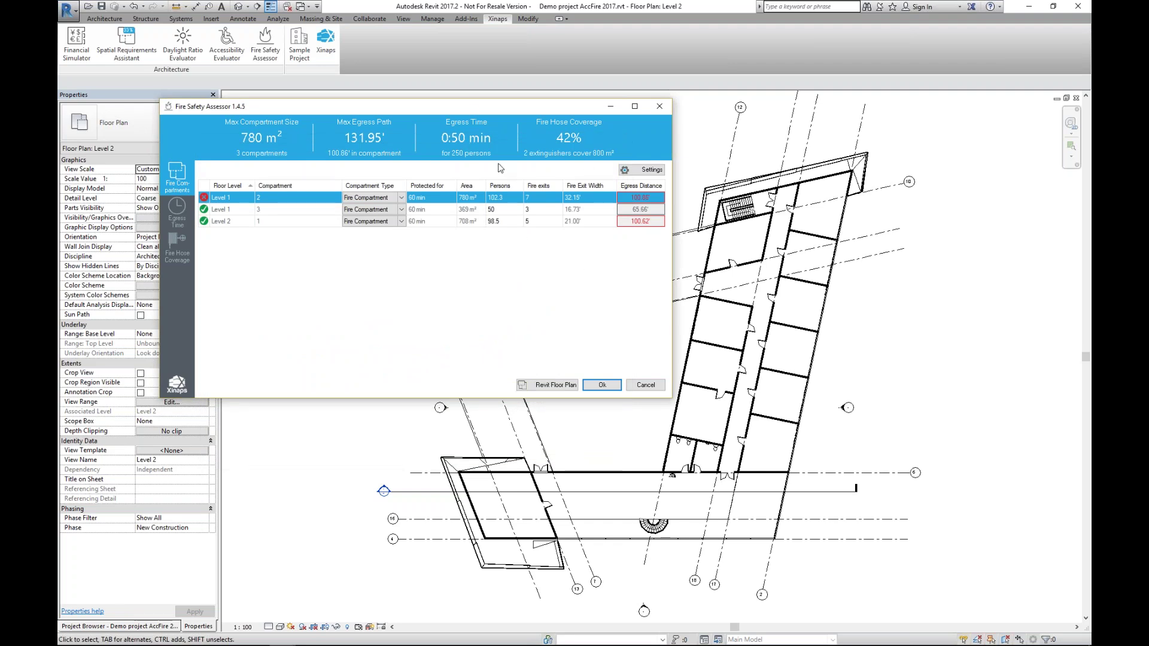
Try 107 and 800 persons in compartment 3 on Level 1 to compare the egress time.
click(507, 210)
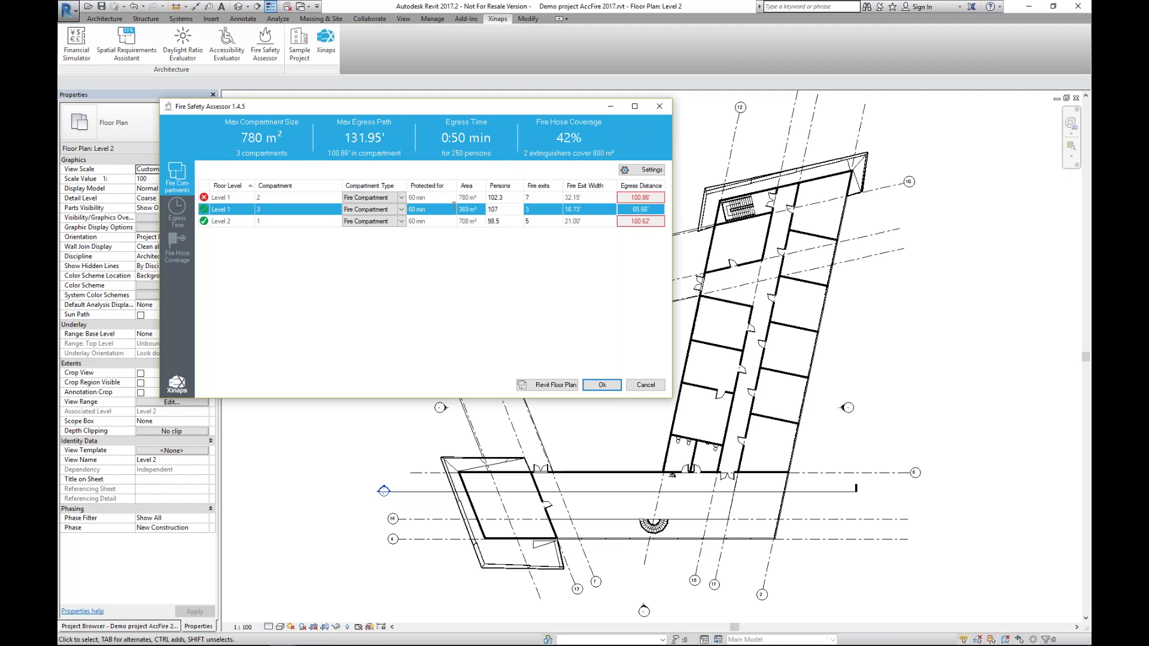
key(Return)
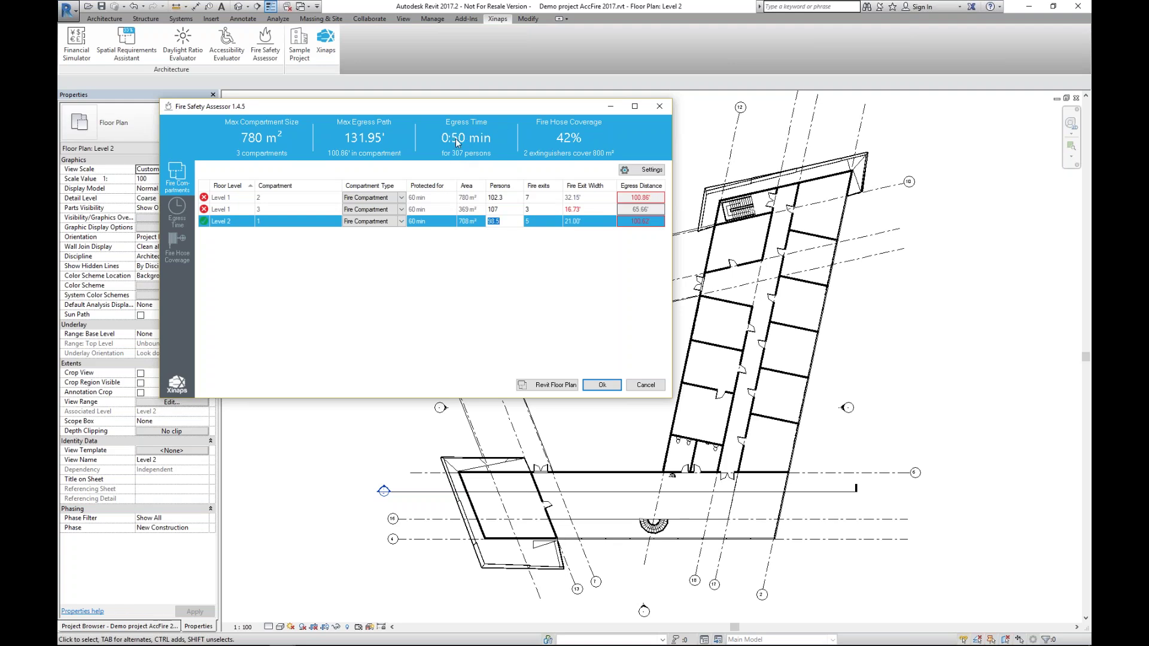
click(503, 209)
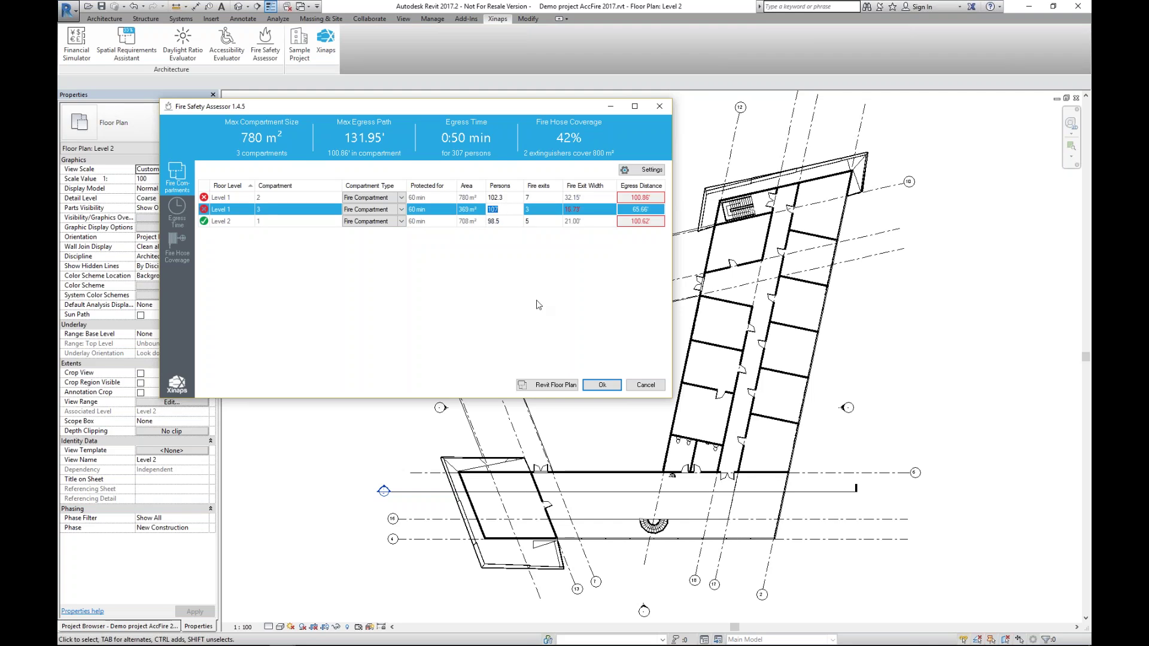
text(800)
key(Return)
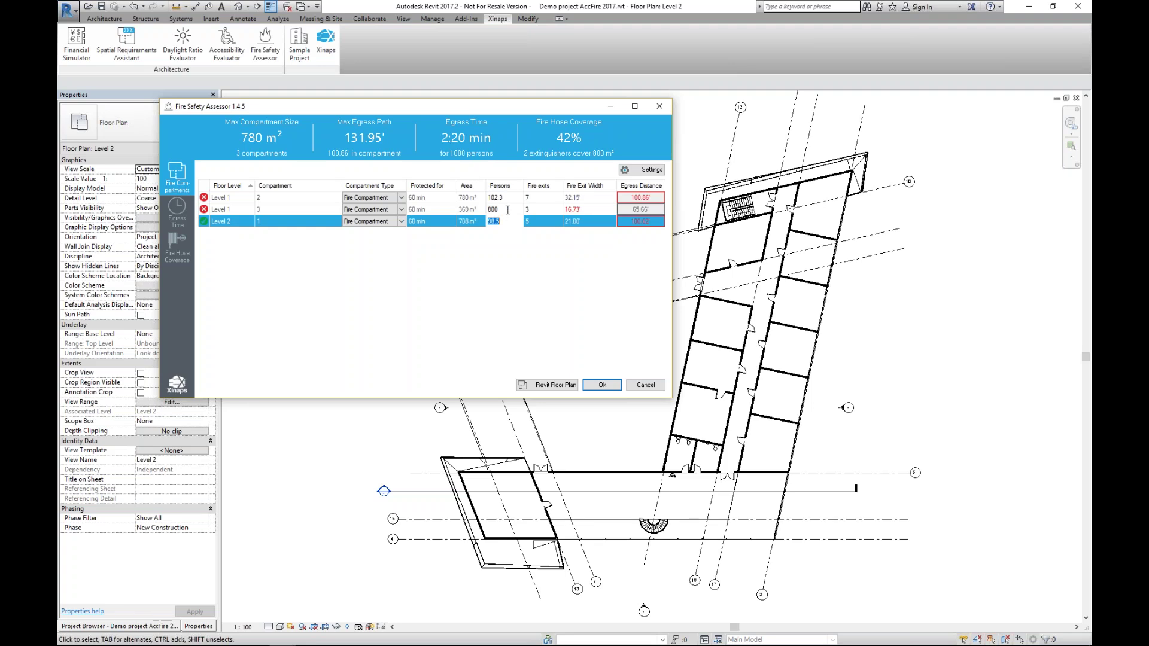
Set the number of persons in compartment 3 on Level 1 to 1200 and close the assessor with the changes accepted.
key(Up)
text(1200)
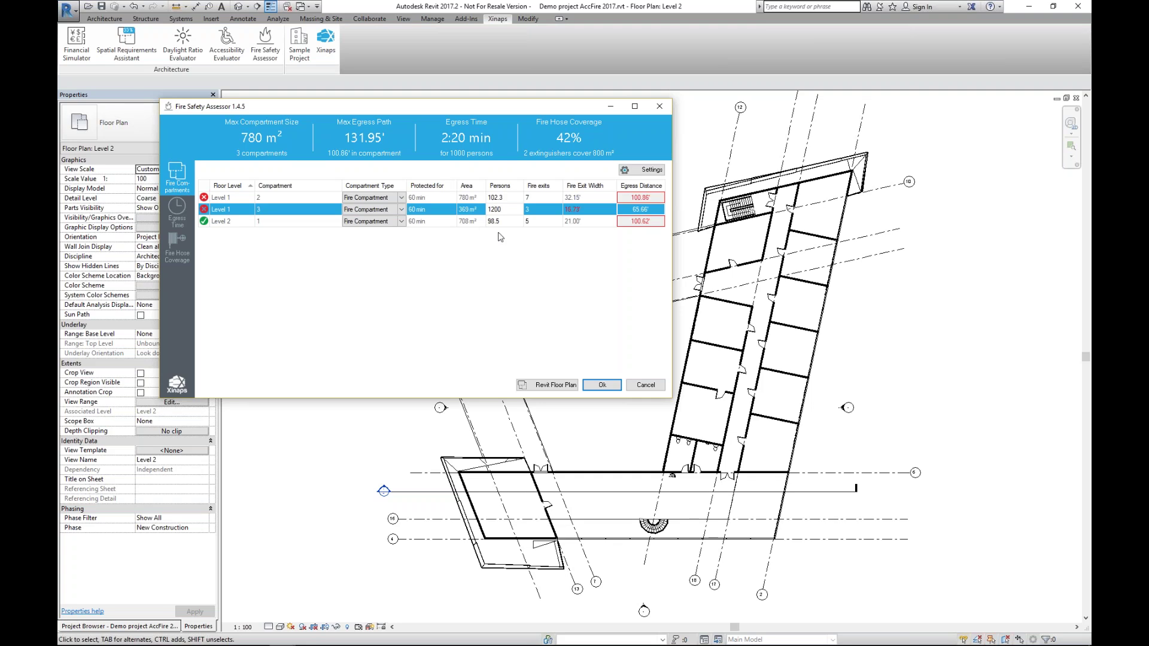
key(Down)
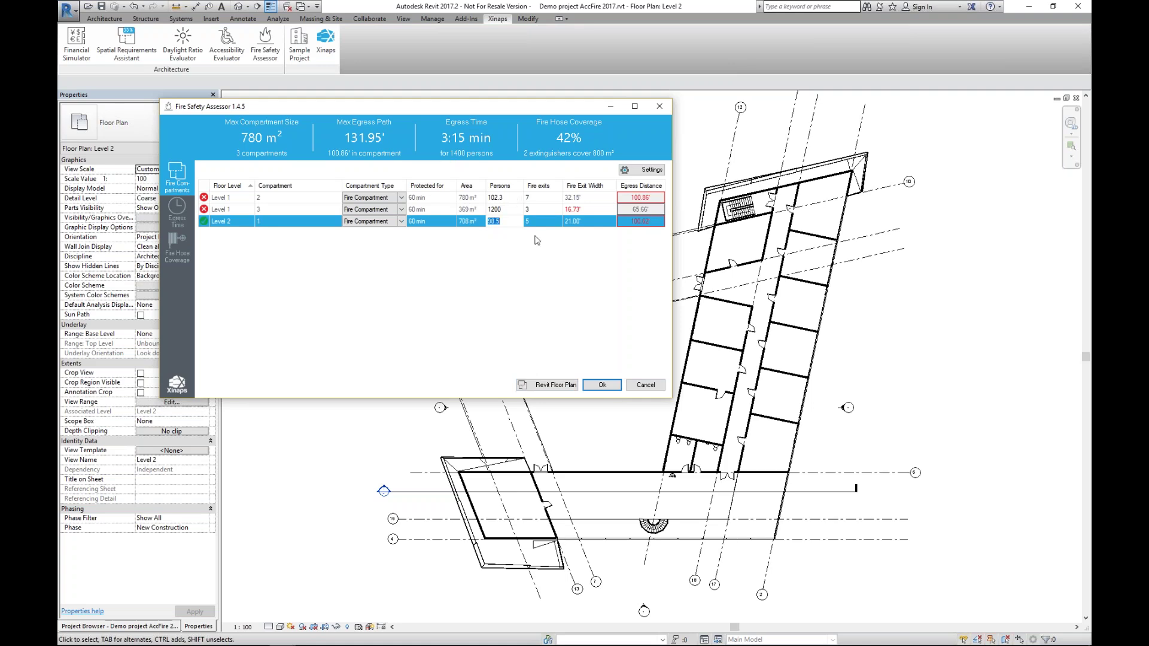
click(602, 386)
Delete the two exterior double doors on Level 2, one near grid 13 and one between grids 14 and 11.
click(542, 464)
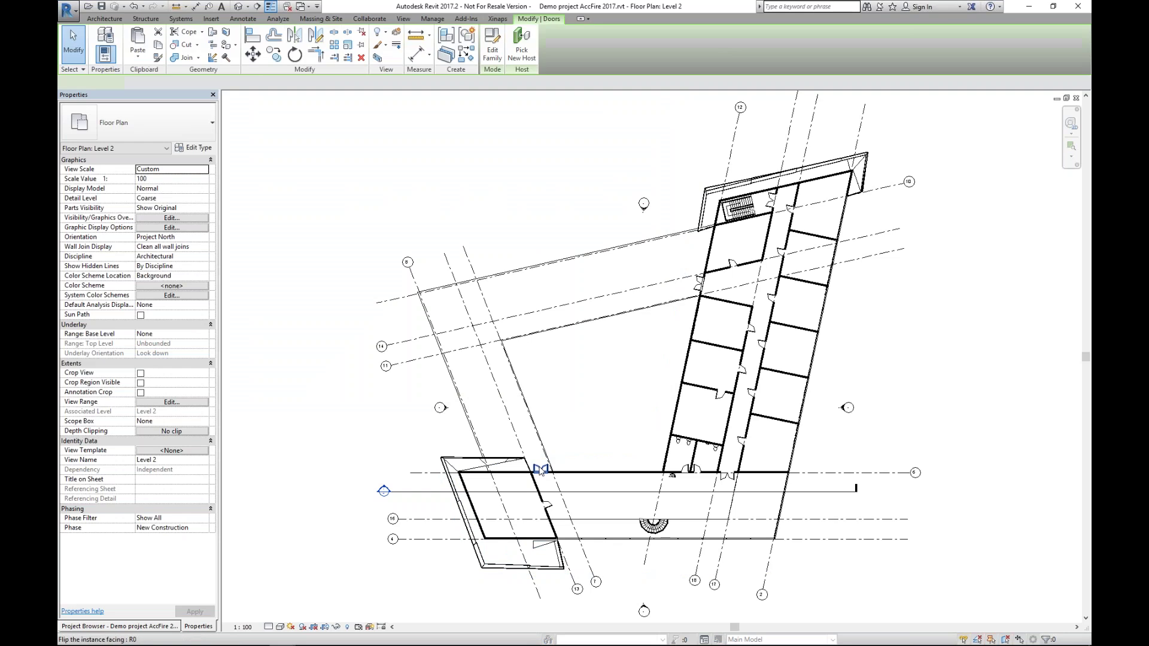
key(Escape)
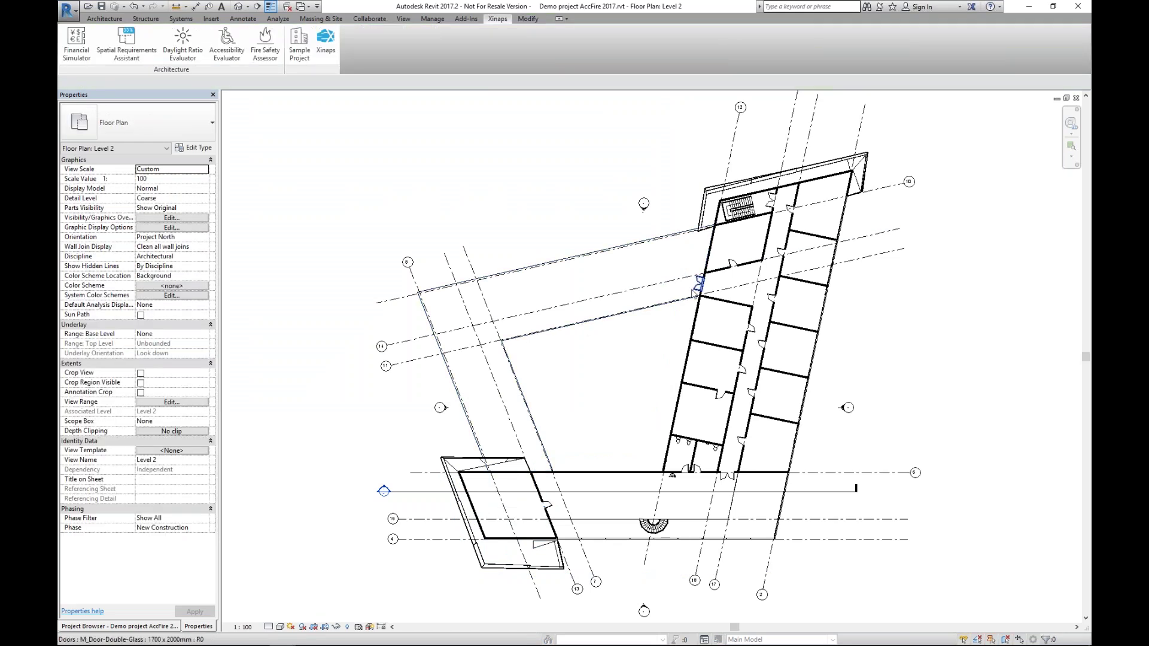
click(696, 289)
key(Escape)
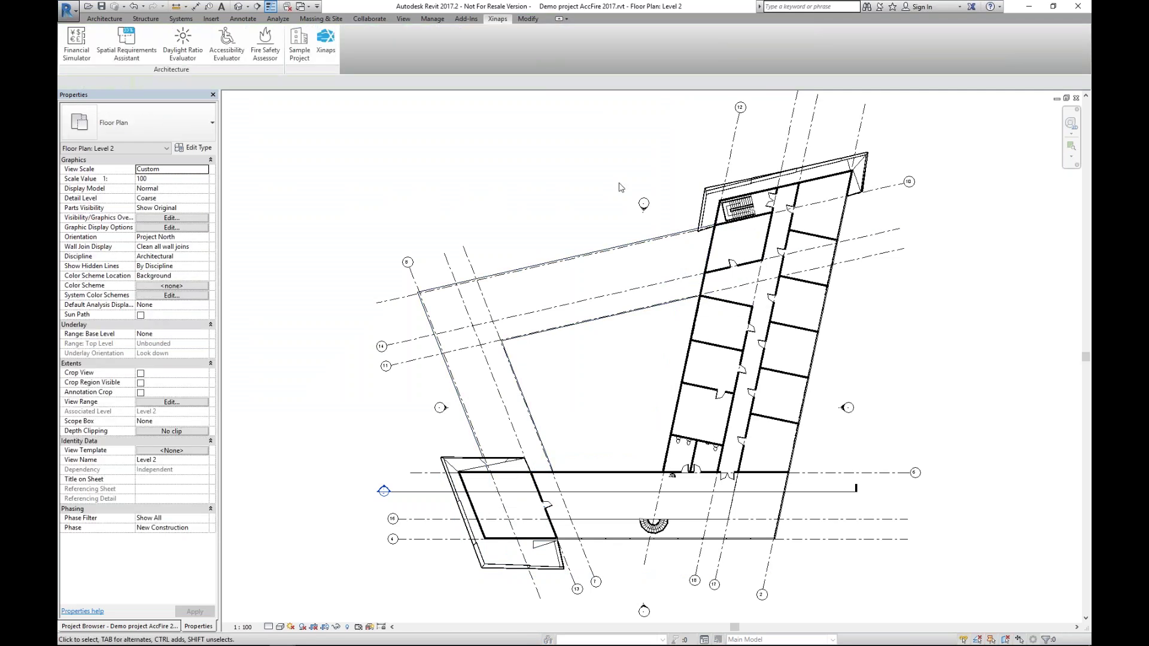
Delete the spiral stair in the lower wing of Level 2 and rerun the Fire Safety Assessor.
scroll(658, 531, up, 4)
click(661, 516)
key(Escape)
scroll(633, 497, down, 4)
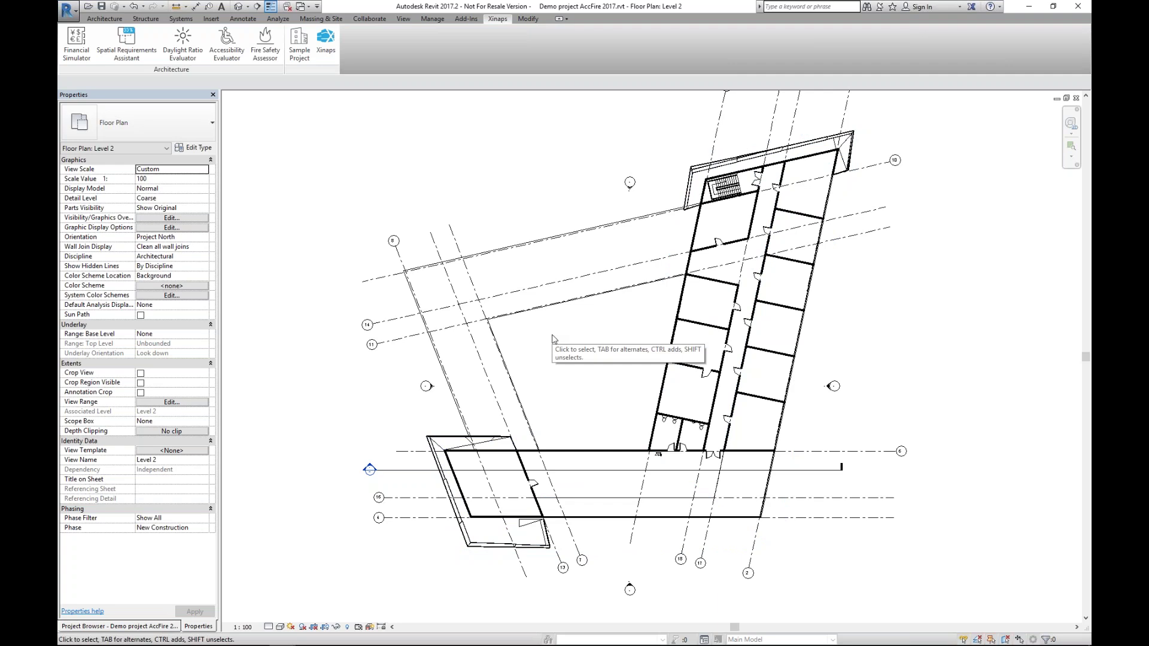
click(265, 45)
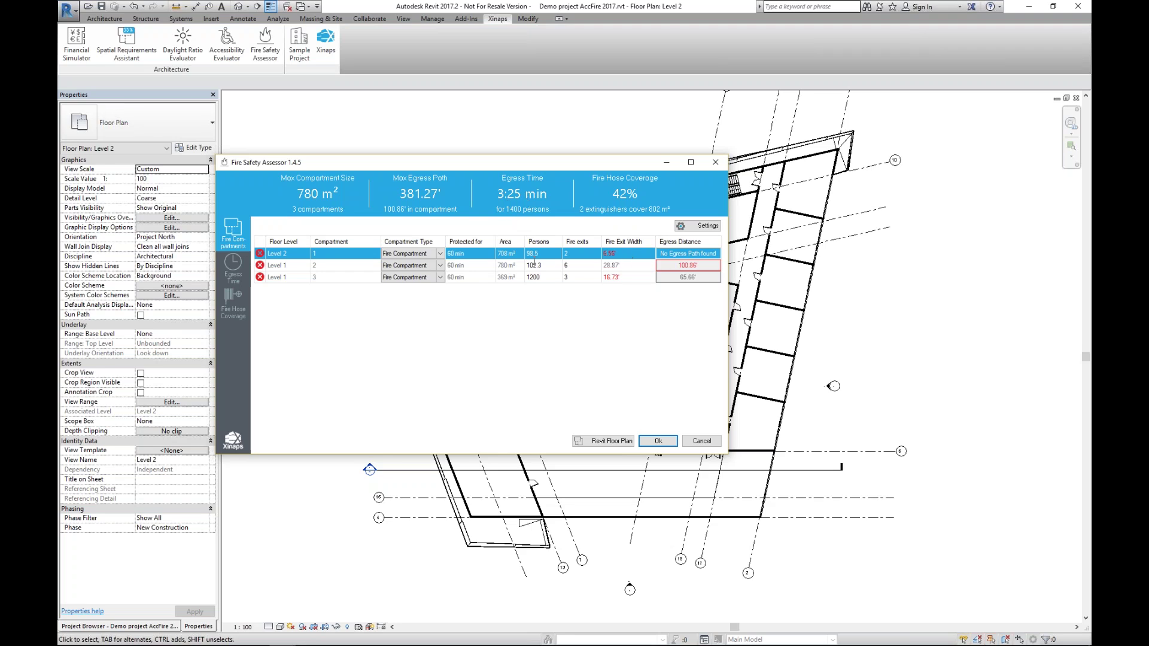
Examine the fire compartment results against the Level 2 floor plan and close the assessor with the changes accepted.
drag(518, 173, 402, 119)
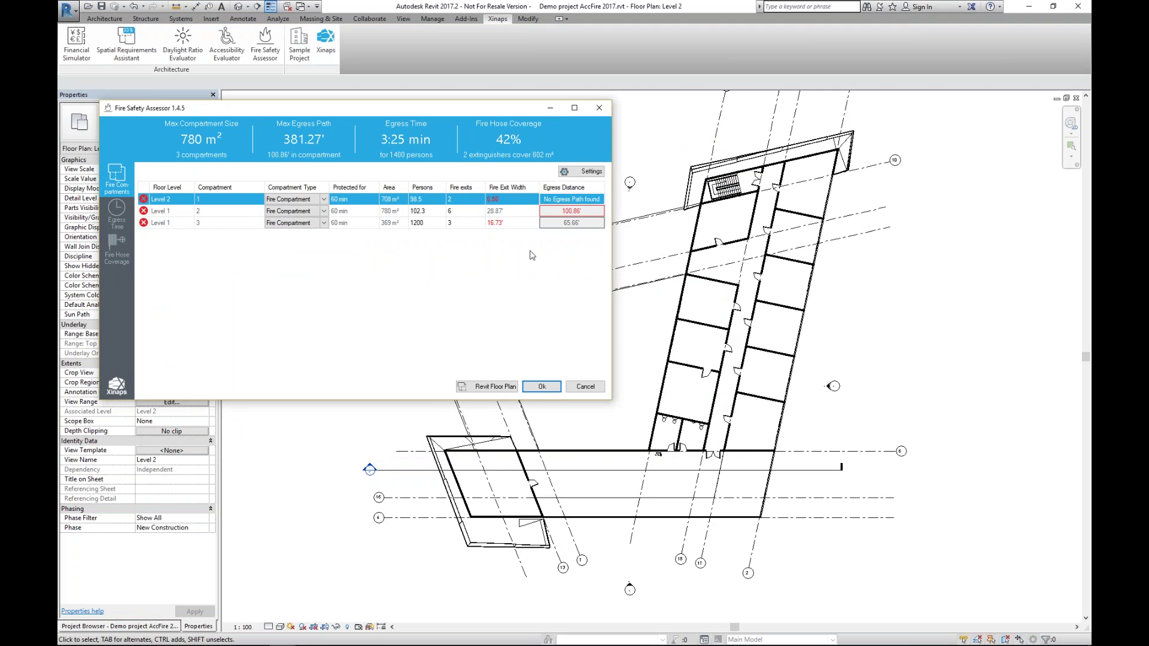
drag(476, 113, 547, 118)
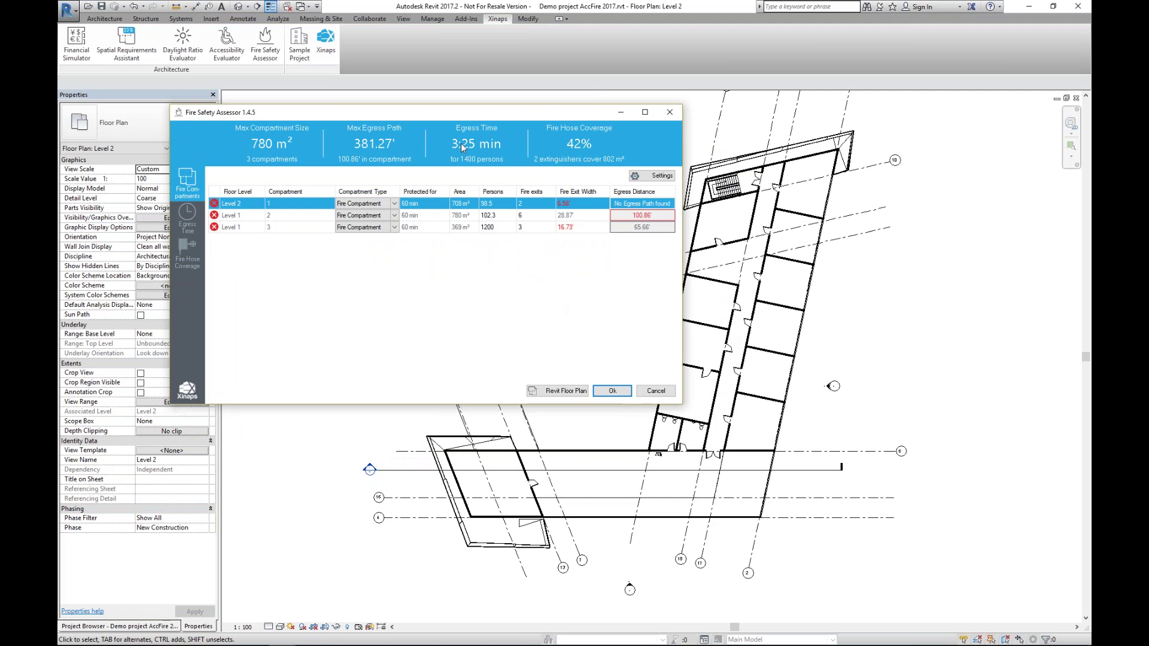
click(612, 391)
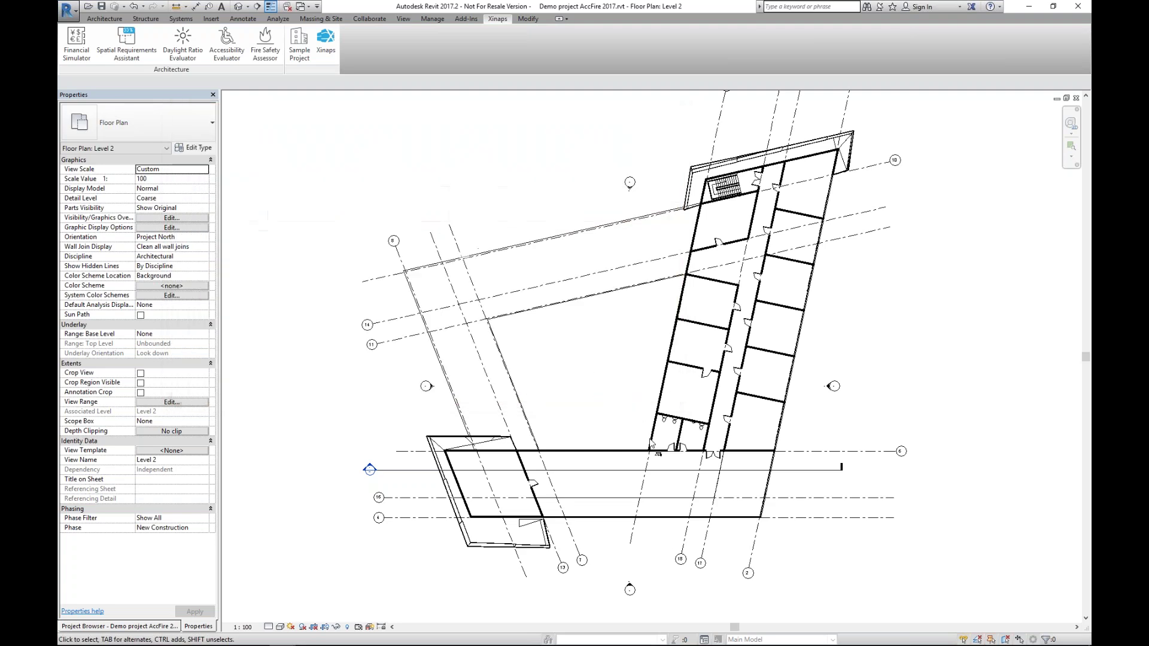
Mark the double glass door at the lower end of the Level 2 corridor as a fire exit and rerun the Fire Safety Assessor.
click(722, 458)
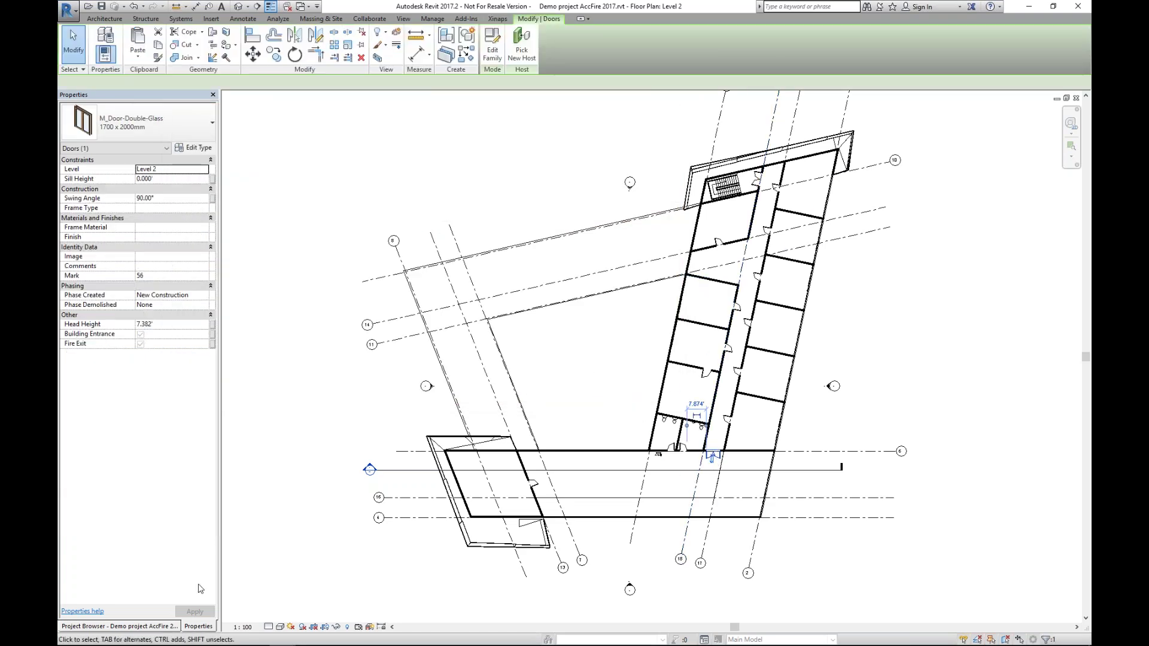
click(160, 626)
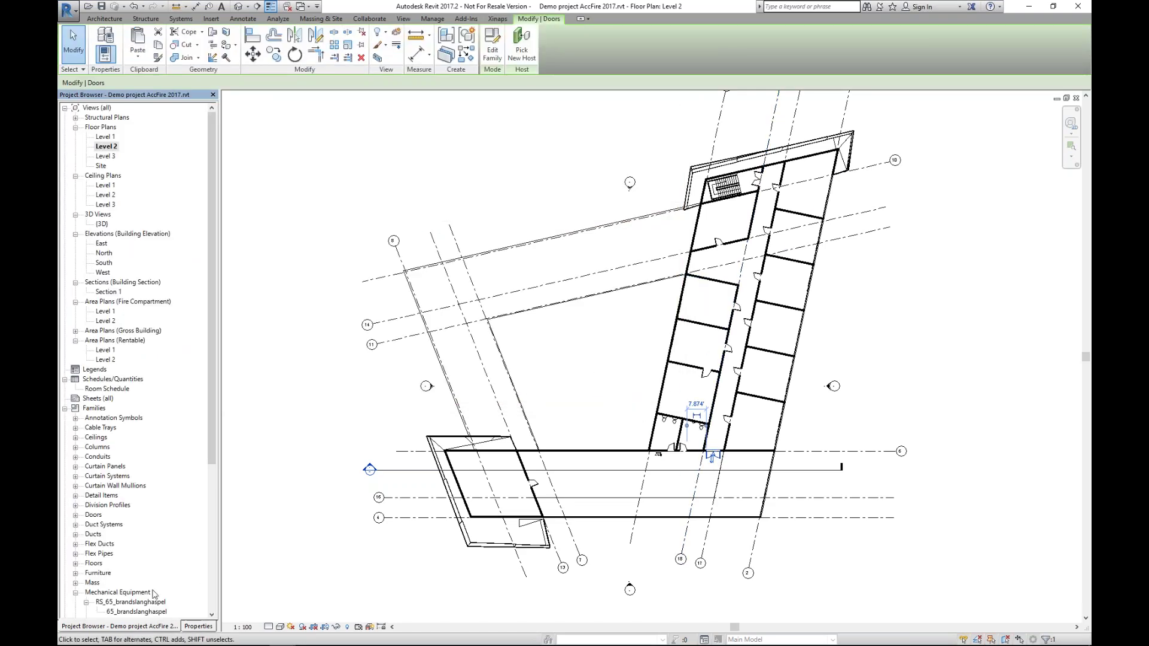
click(198, 627)
click(141, 343)
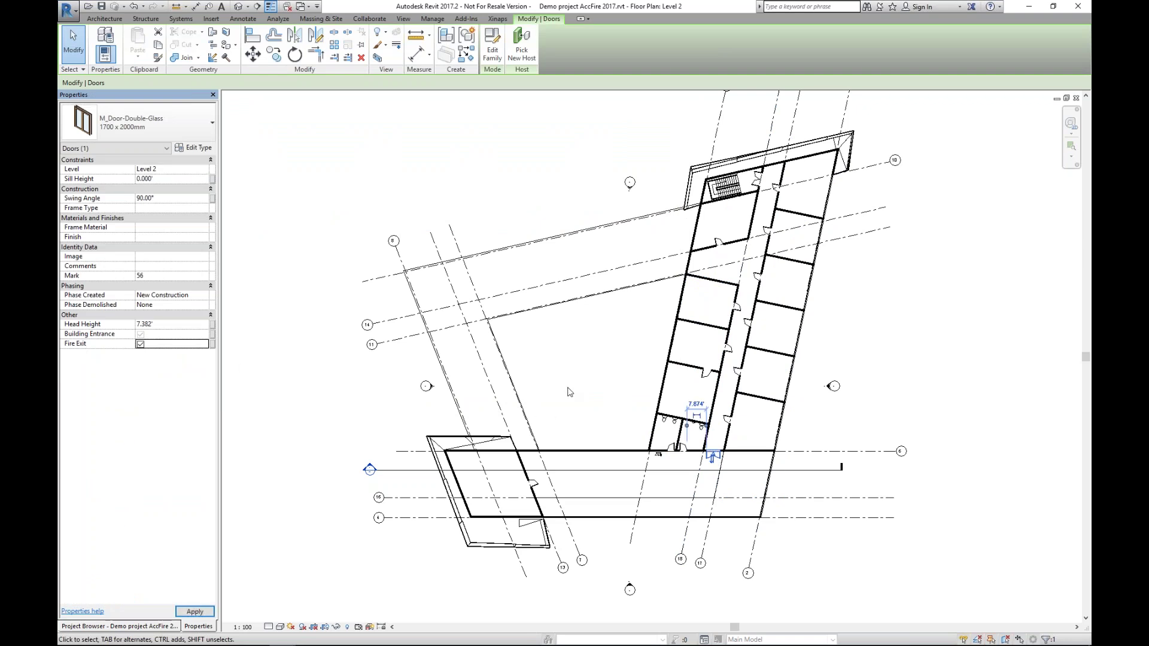
click(557, 359)
click(265, 45)
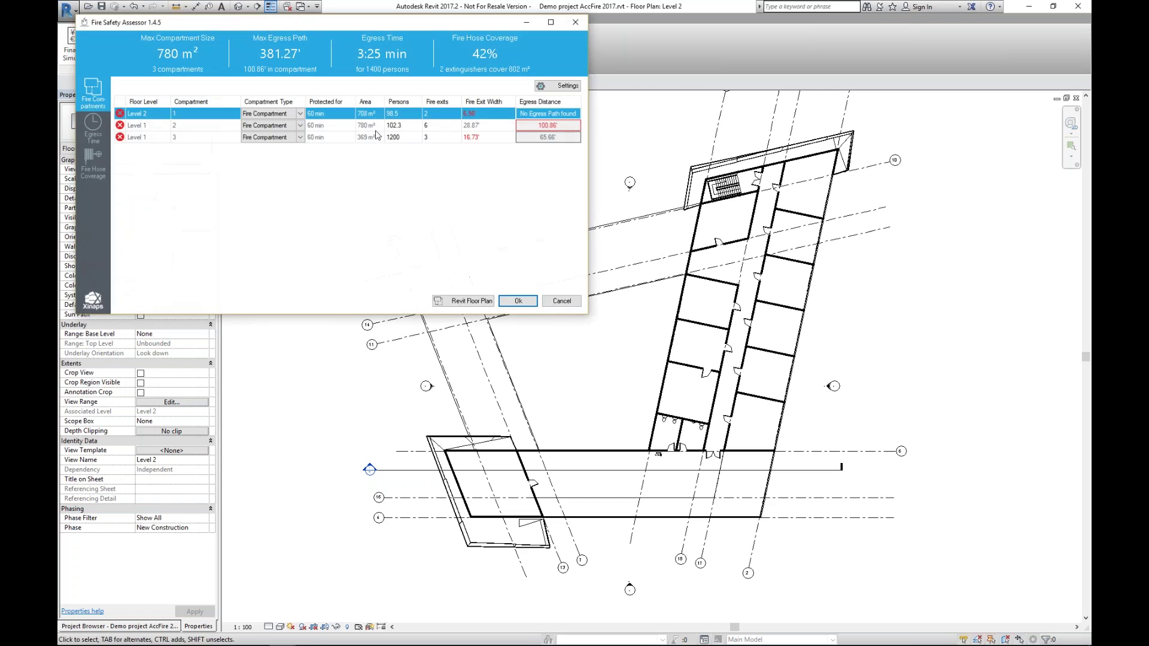
Try 1500 persons in compartment 3 on Level 1 to see the effect on the egress time.
click(412, 139)
text(1500)
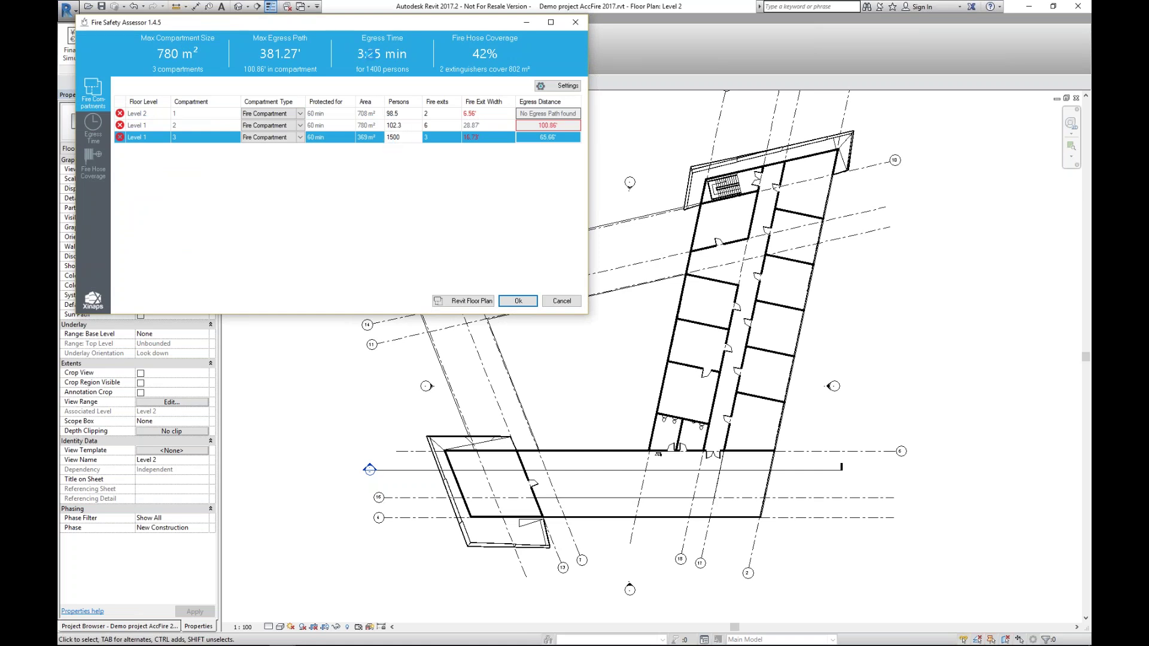
key(Up)
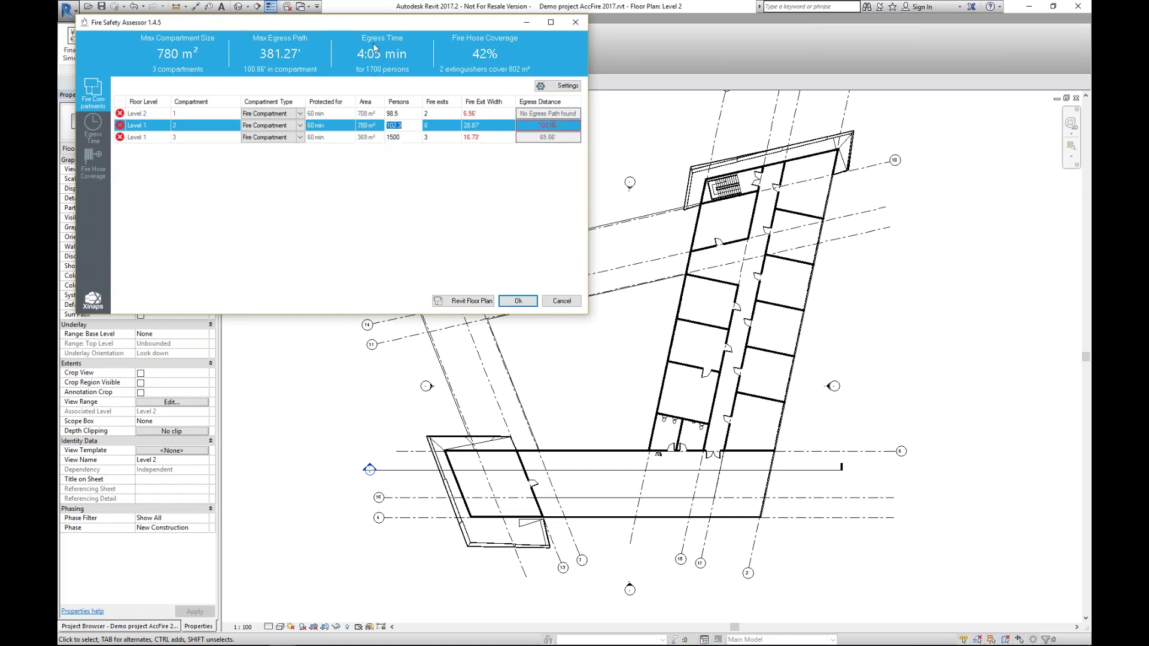
Display the egress time results in an enlarged assessor window and list them per room.
click(106, 119)
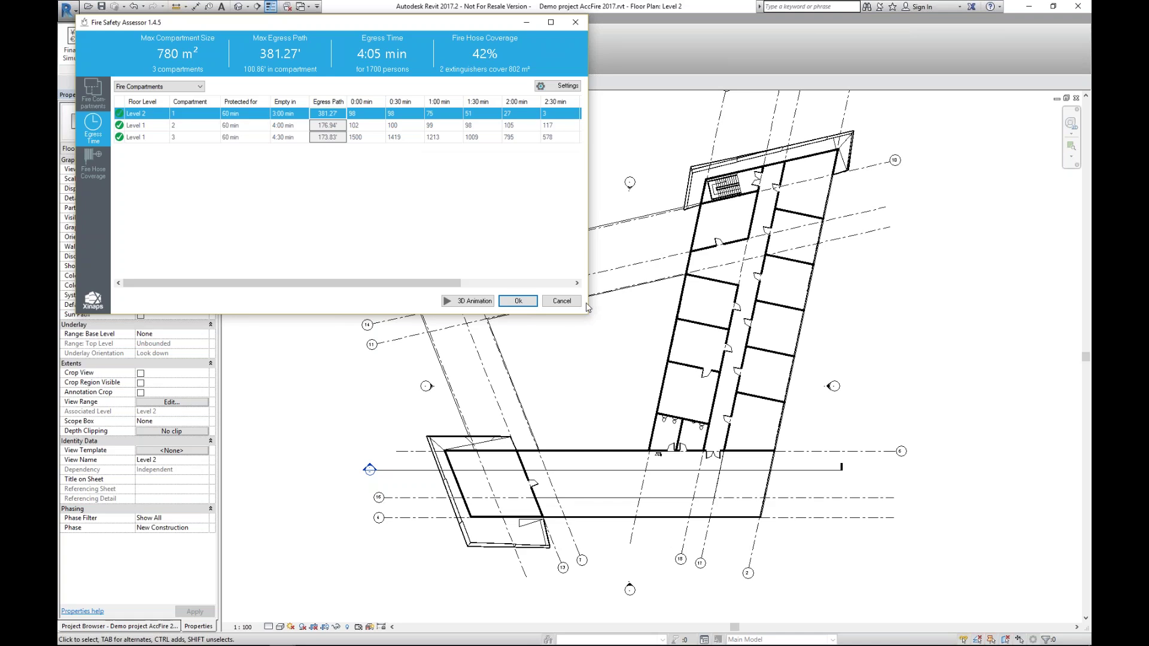
drag(585, 319, 651, 371)
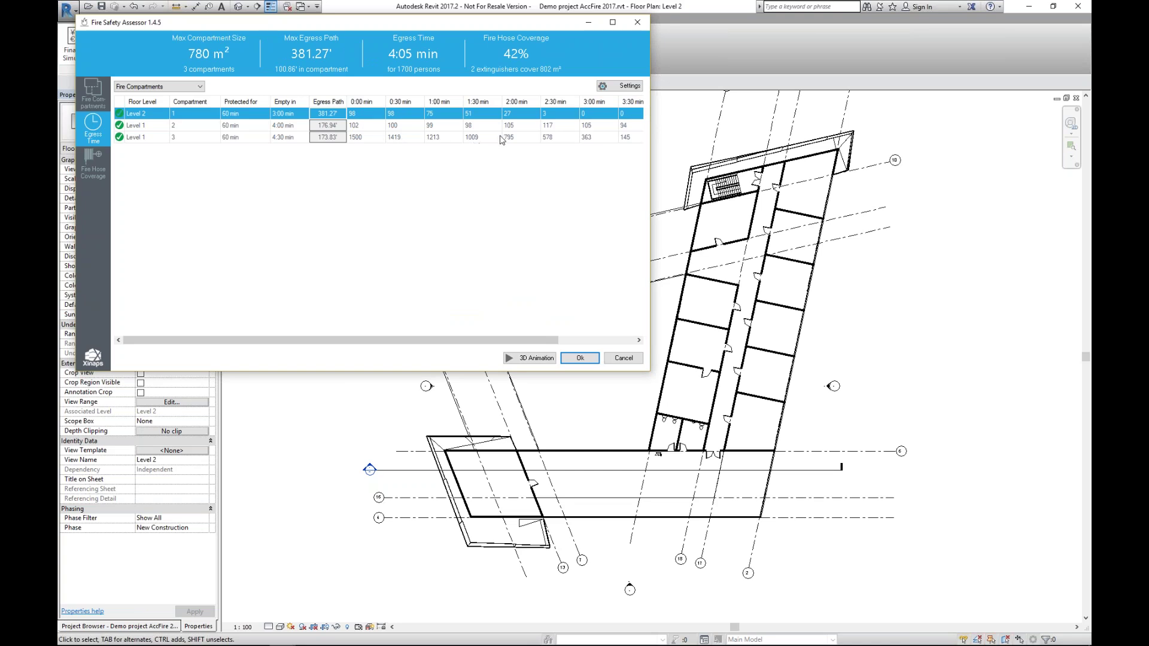
click(151, 89)
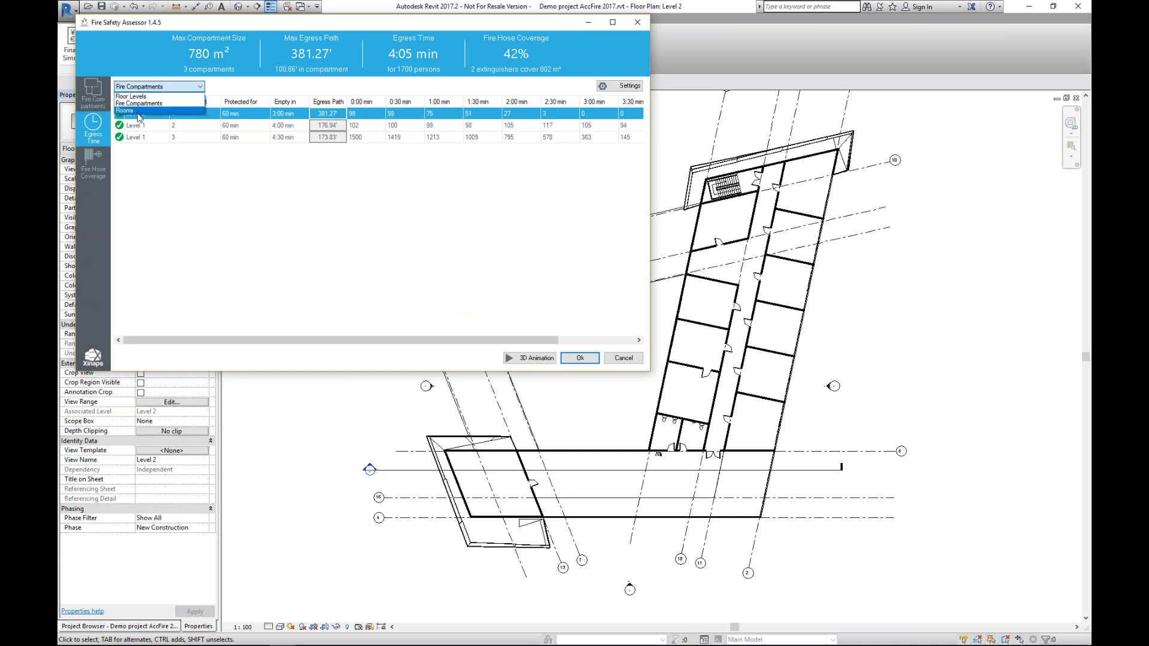
click(135, 113)
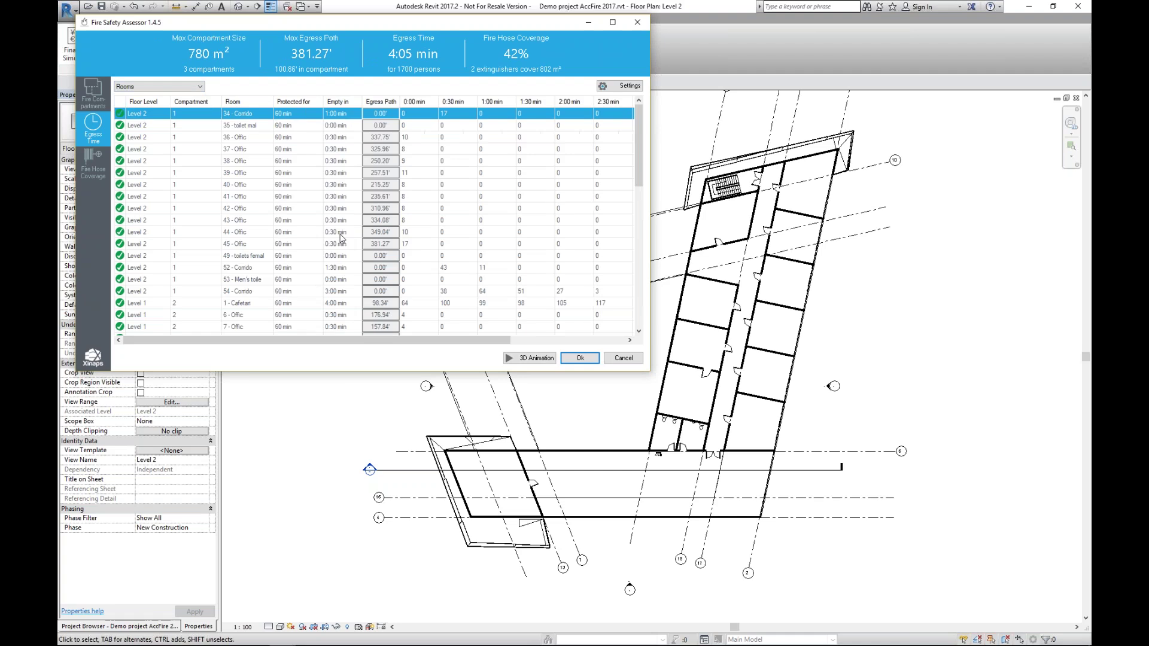
Inspect the maximum egress path of office 45 on Level 2 in 3D and close the path viewer.
click(375, 244)
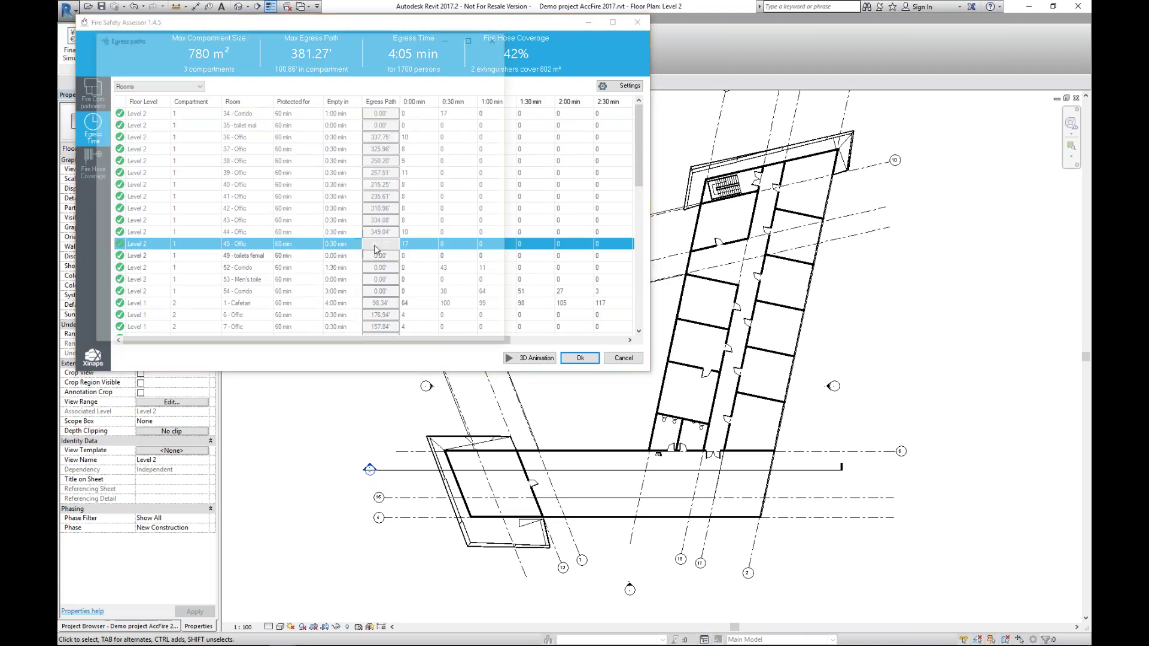
drag(296, 258, 295, 192)
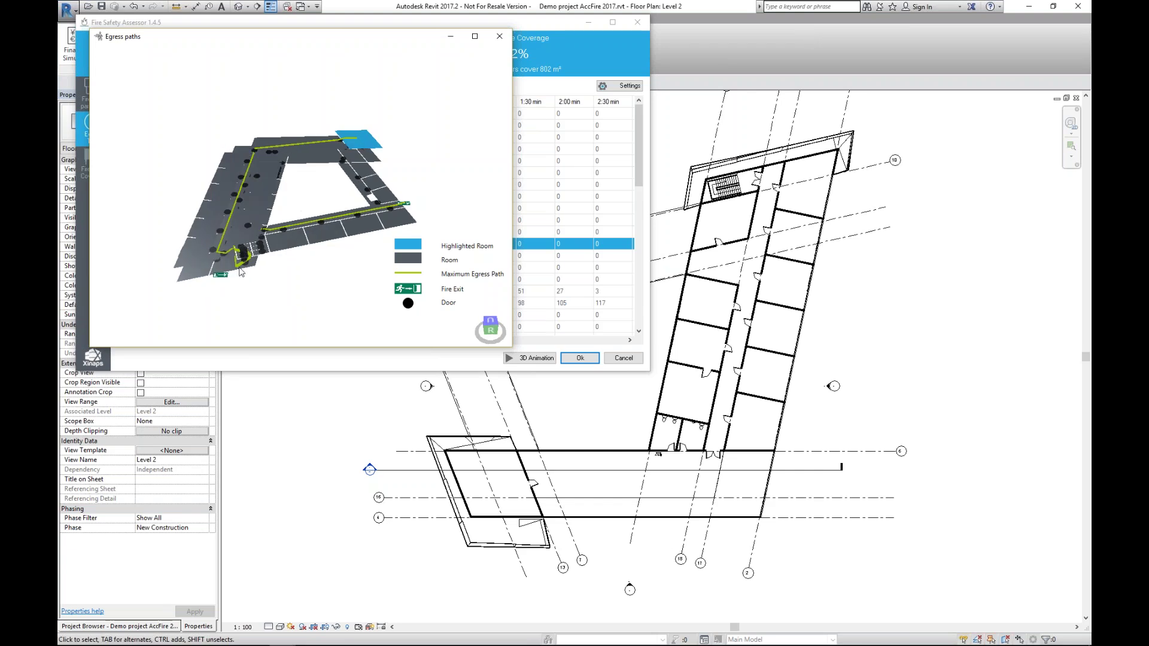
drag(298, 234, 237, 207)
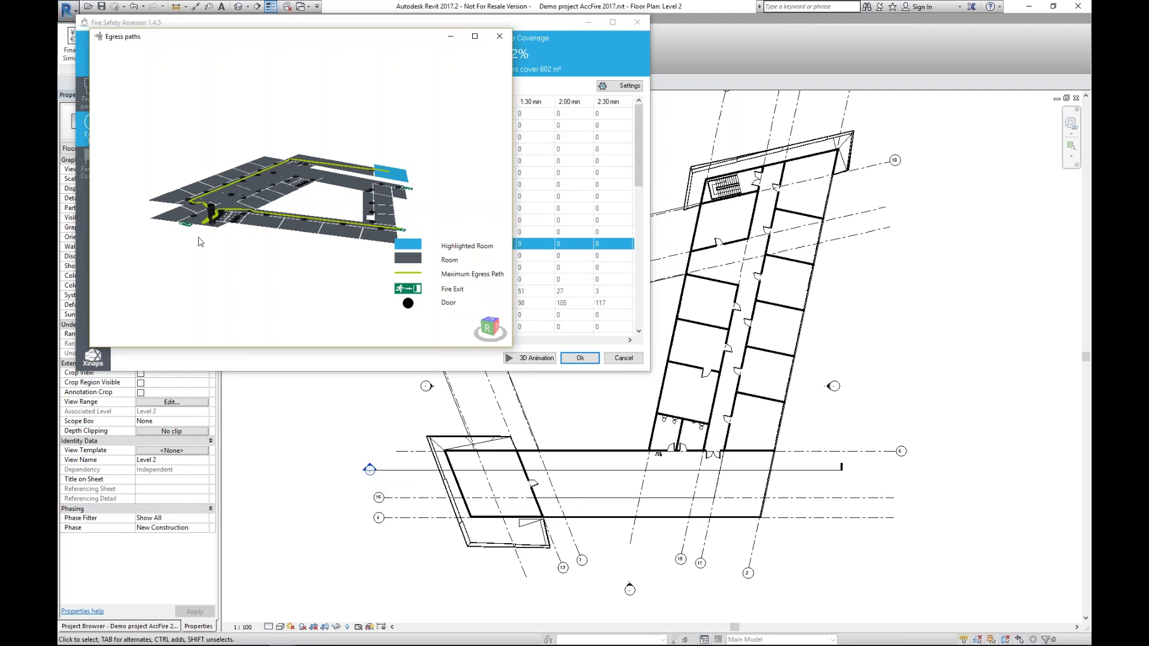
click(499, 36)
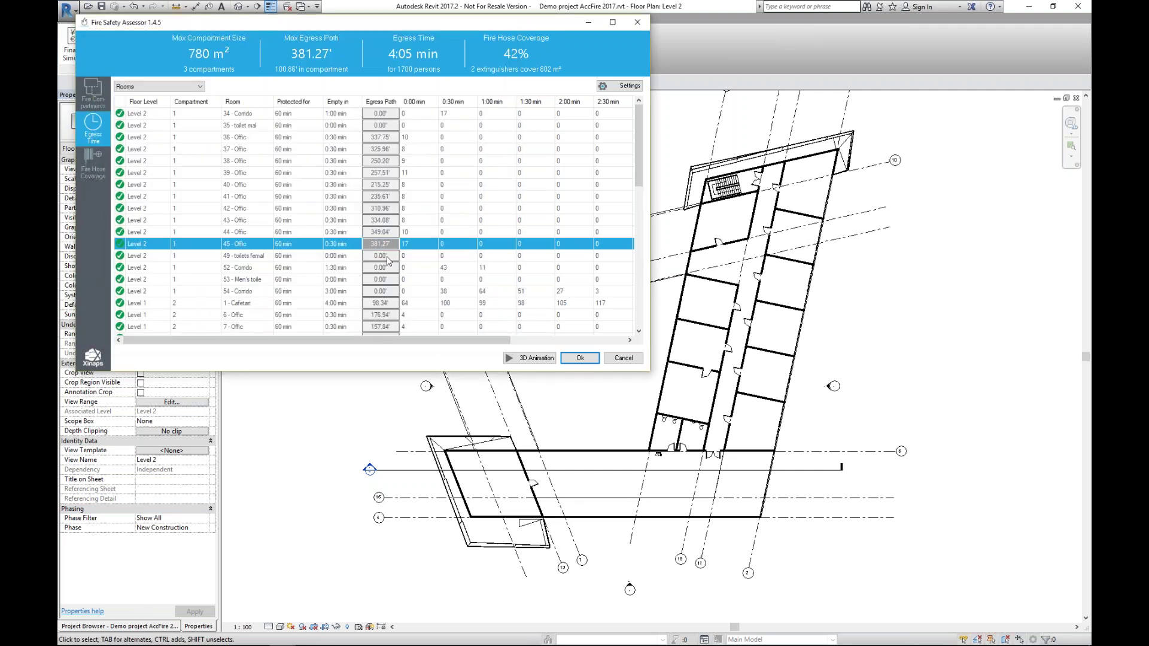
Inspect the egress path of office 8 on Level 1 in 3D and close the path viewer.
scroll(379, 231, down, 5)
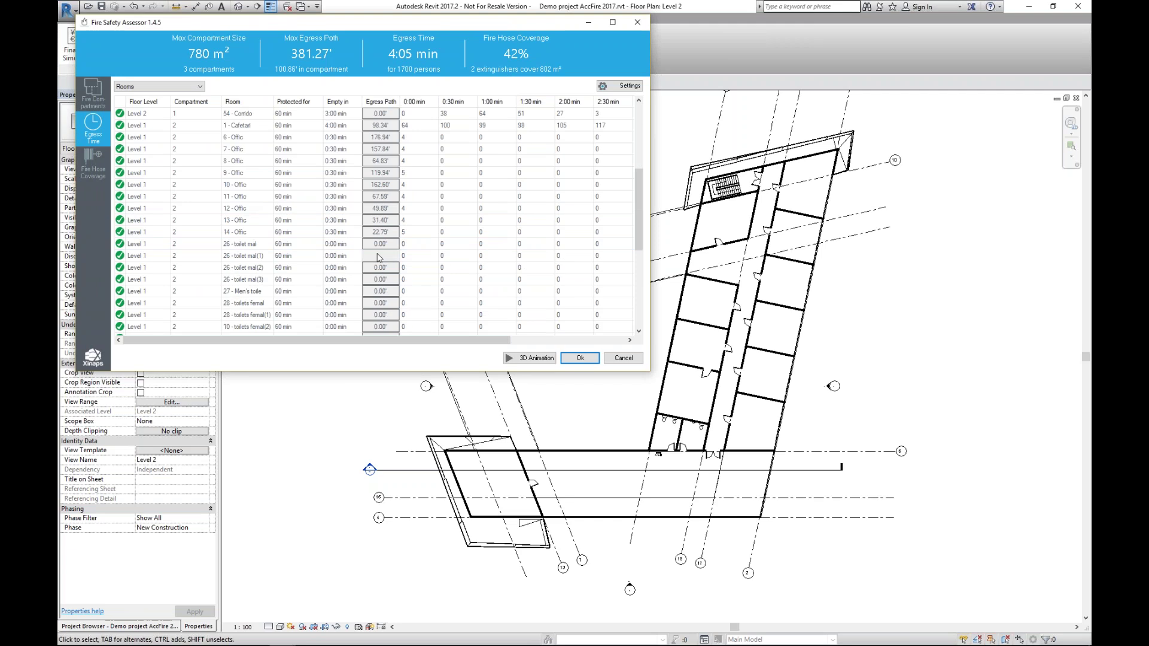
double_click(382, 159)
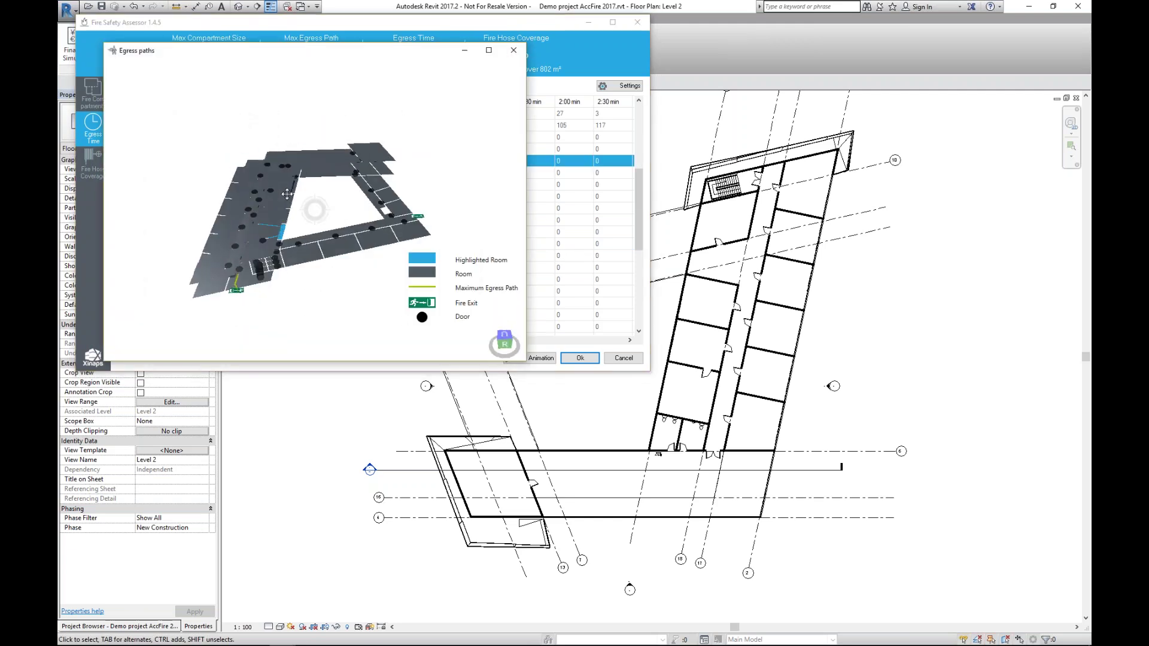
right_drag(287, 193, 273, 209)
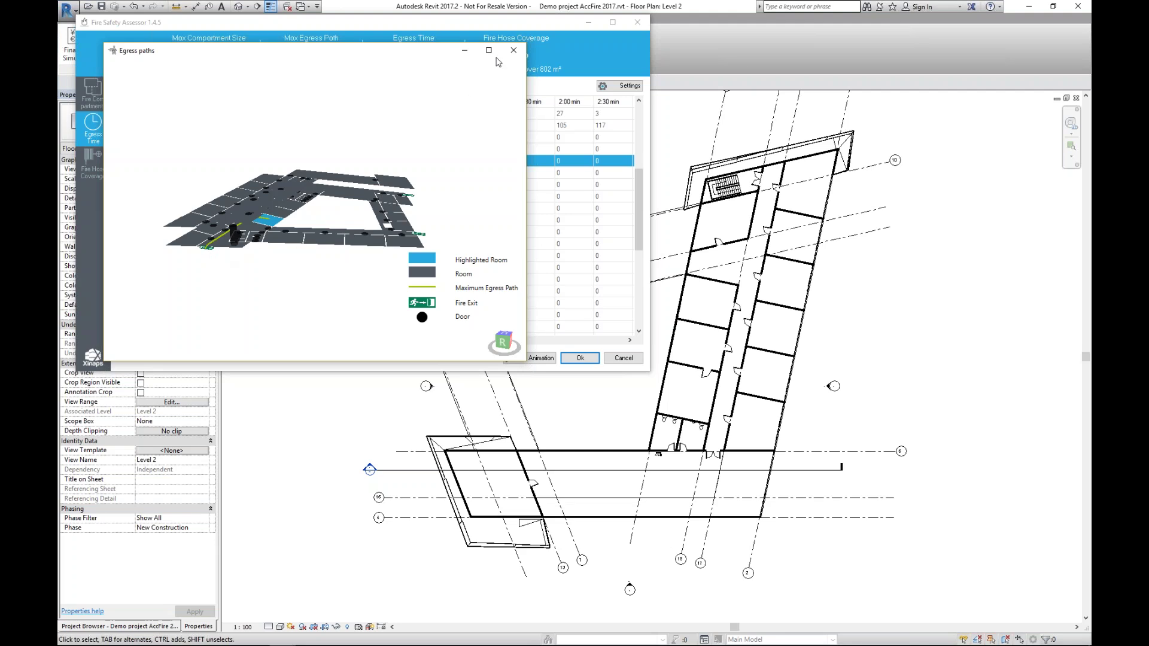
click(514, 50)
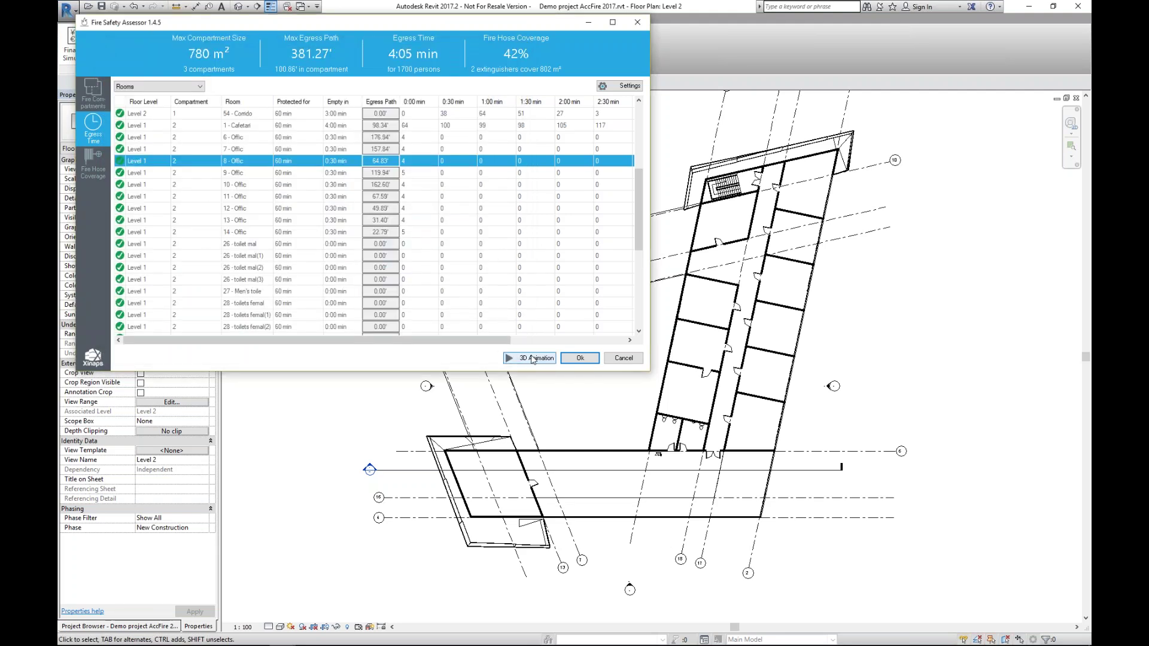
Play the 3D egress time animation, viewing both floors from a low angle, and close it.
click(533, 358)
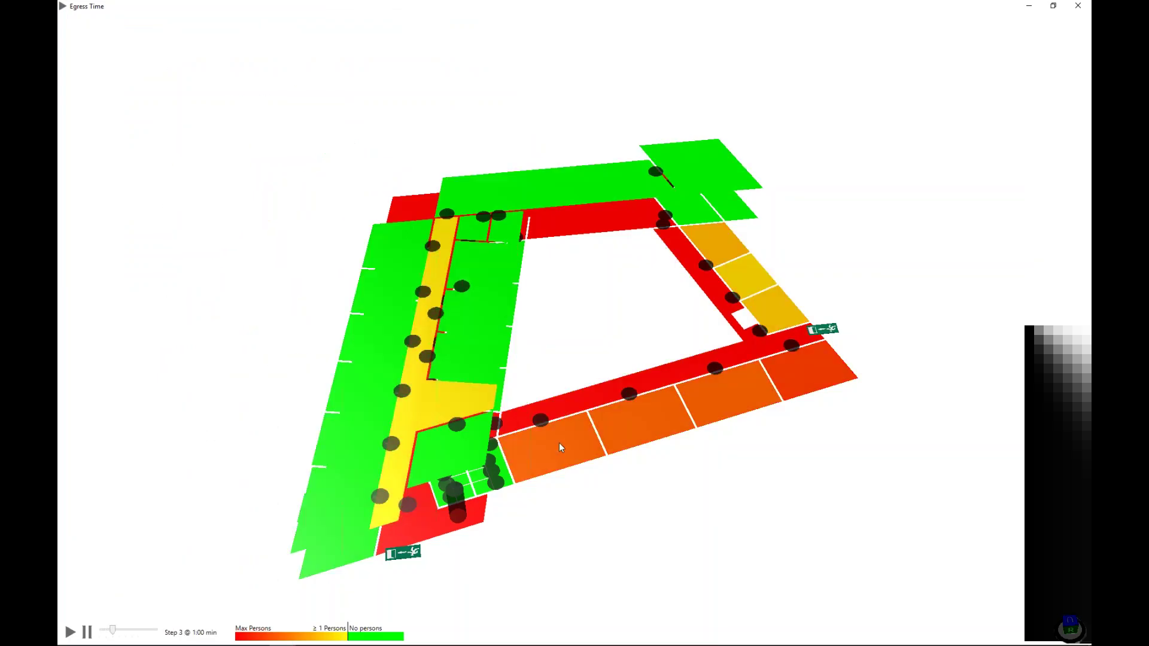
right_drag(545, 437, 519, 427)
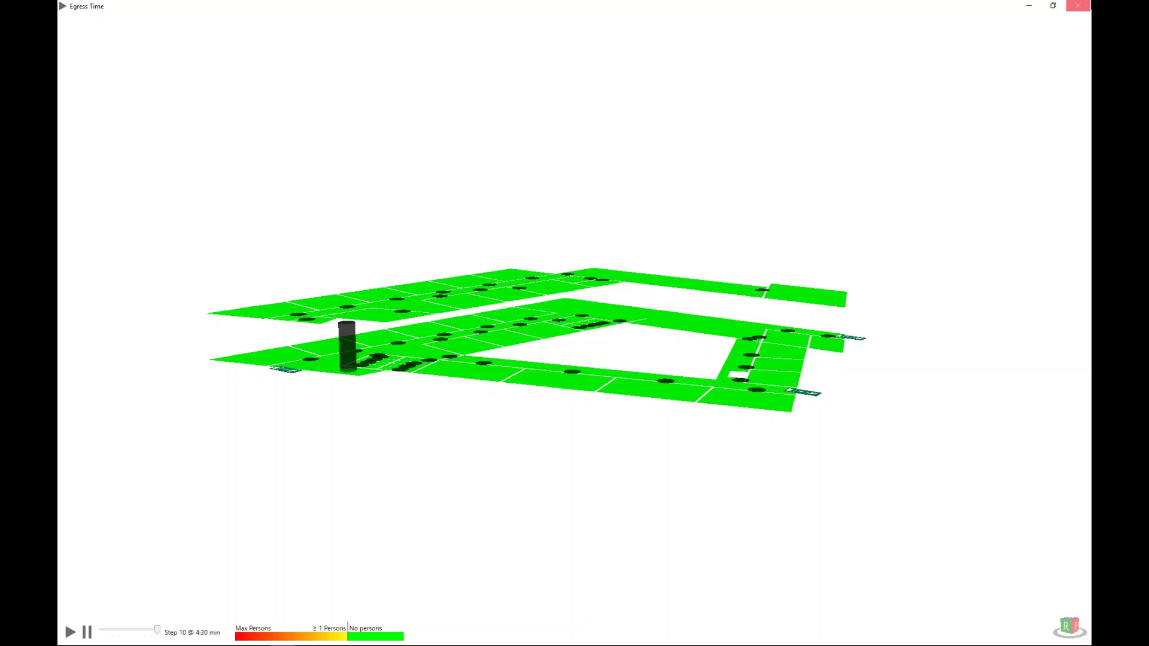
click(1078, 6)
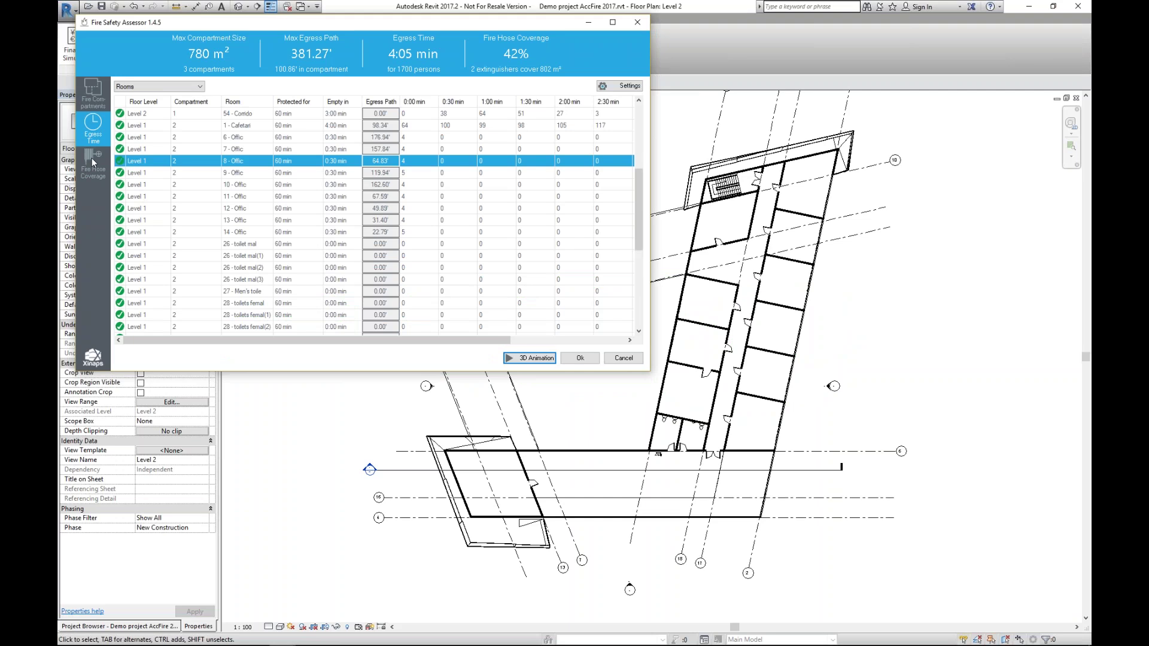
Review the Level 1 fire hose coverage and the fire compartments overview, closing the assessor without saving the changes.
click(92, 160)
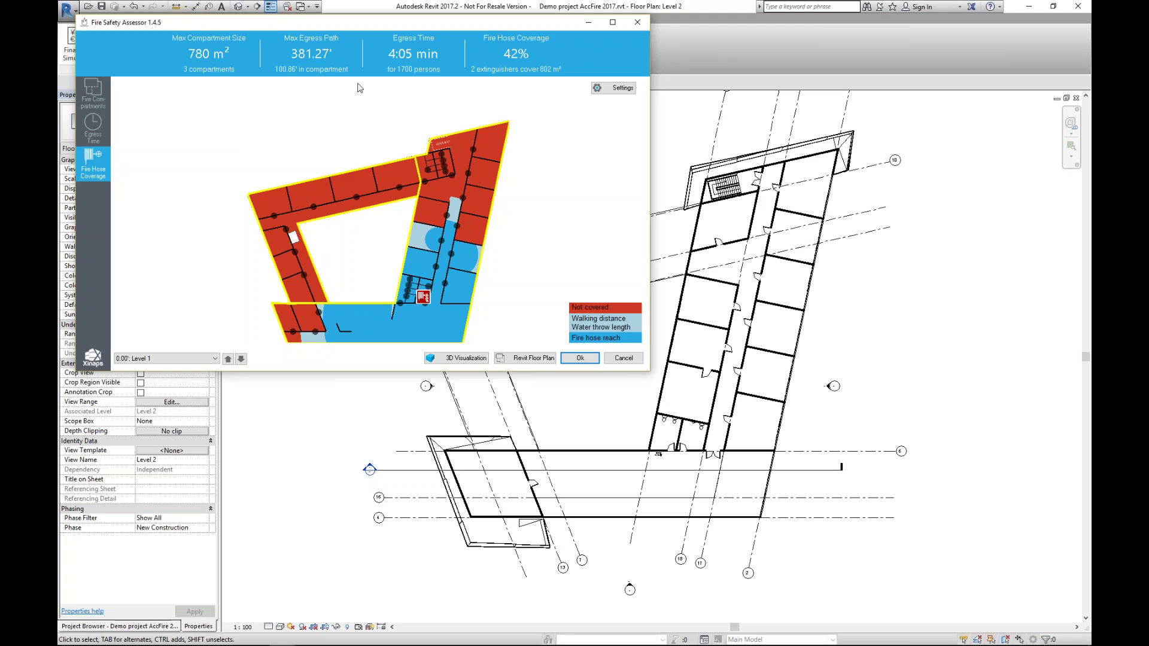
click(90, 94)
click(92, 129)
click(93, 94)
drag(135, 22, 185, 110)
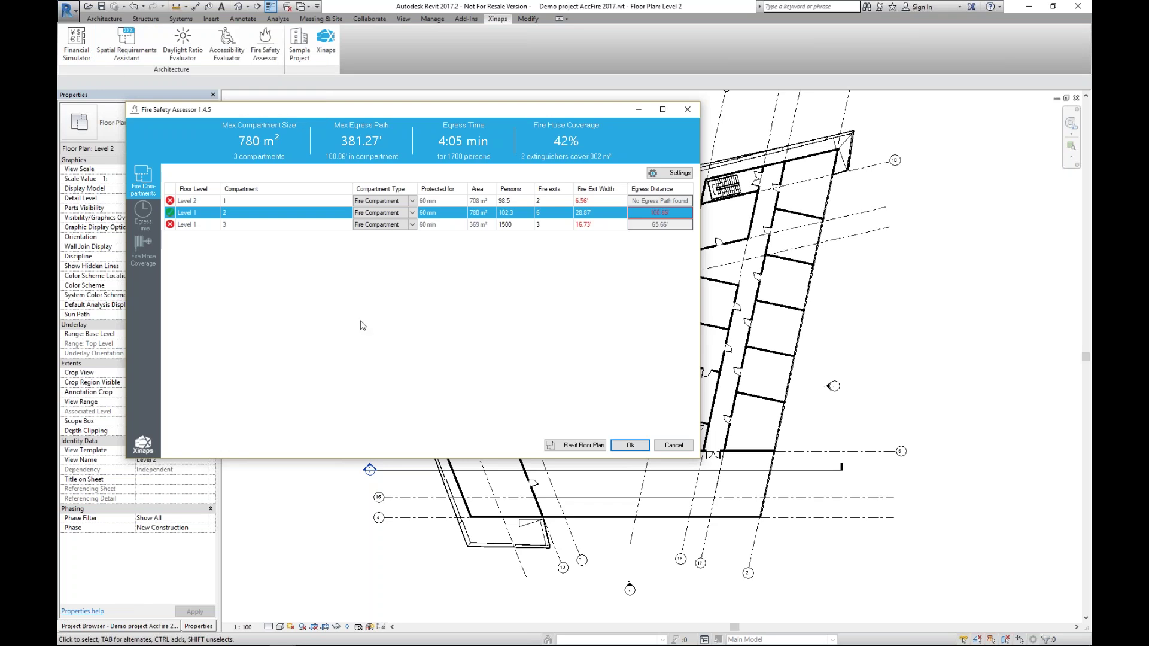
click(674, 446)
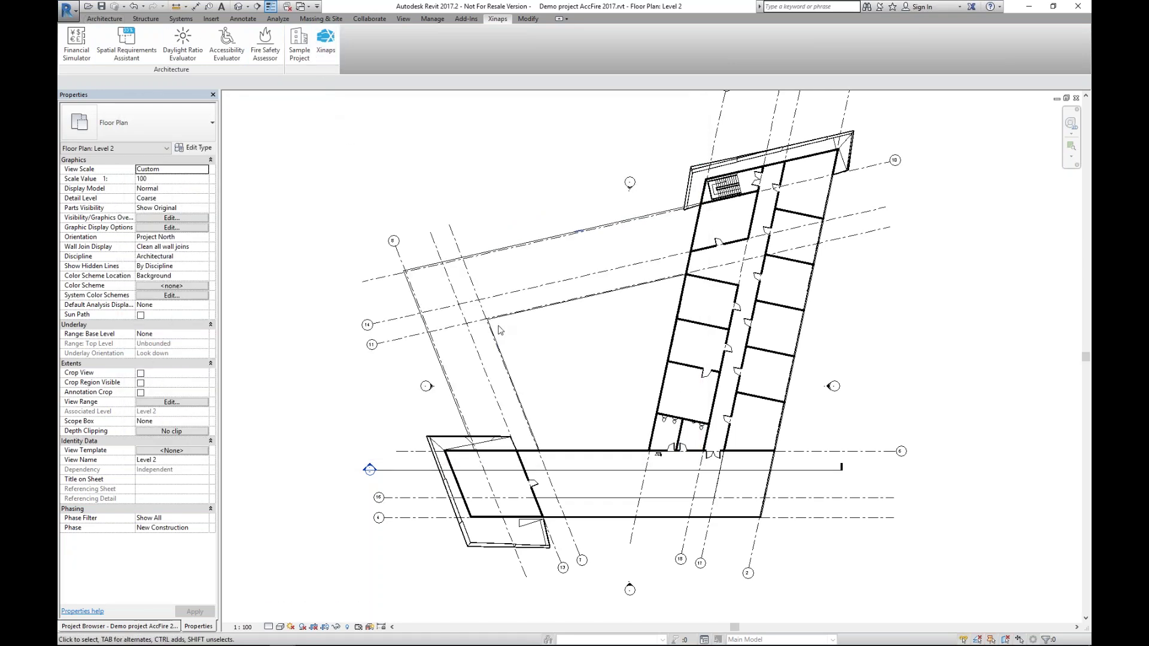
Switch to Chrome and open the Xinaps website at xinaps.com.
mouse_move(284, 643)
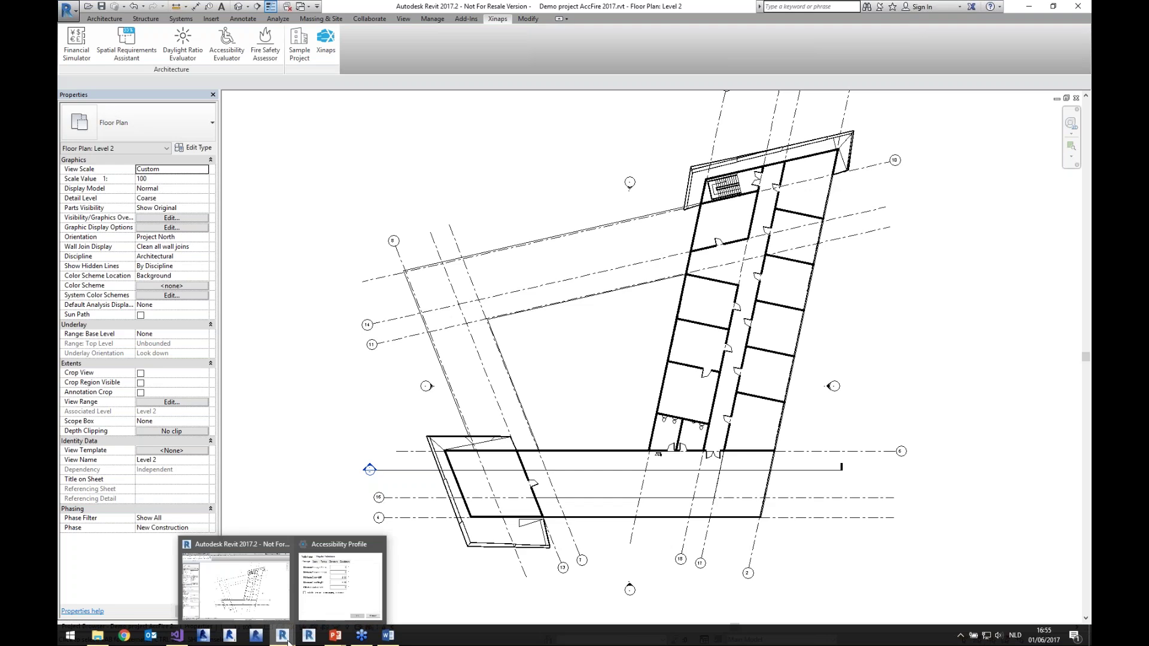
mouse_move(370, 642)
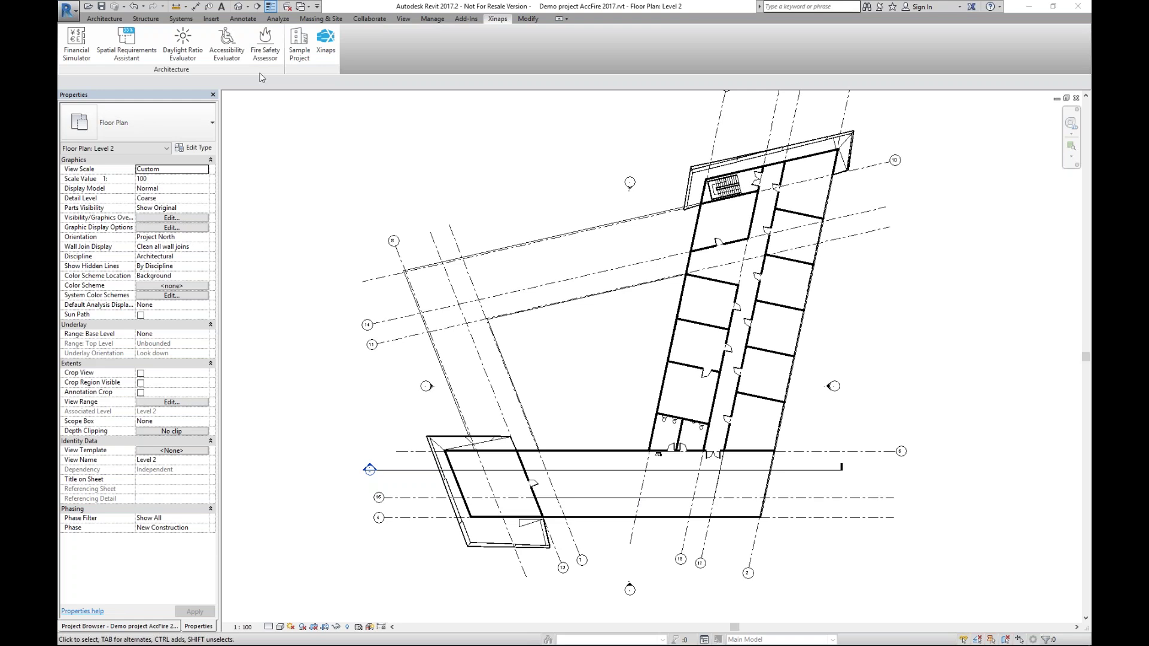
mouse_move(256, 637)
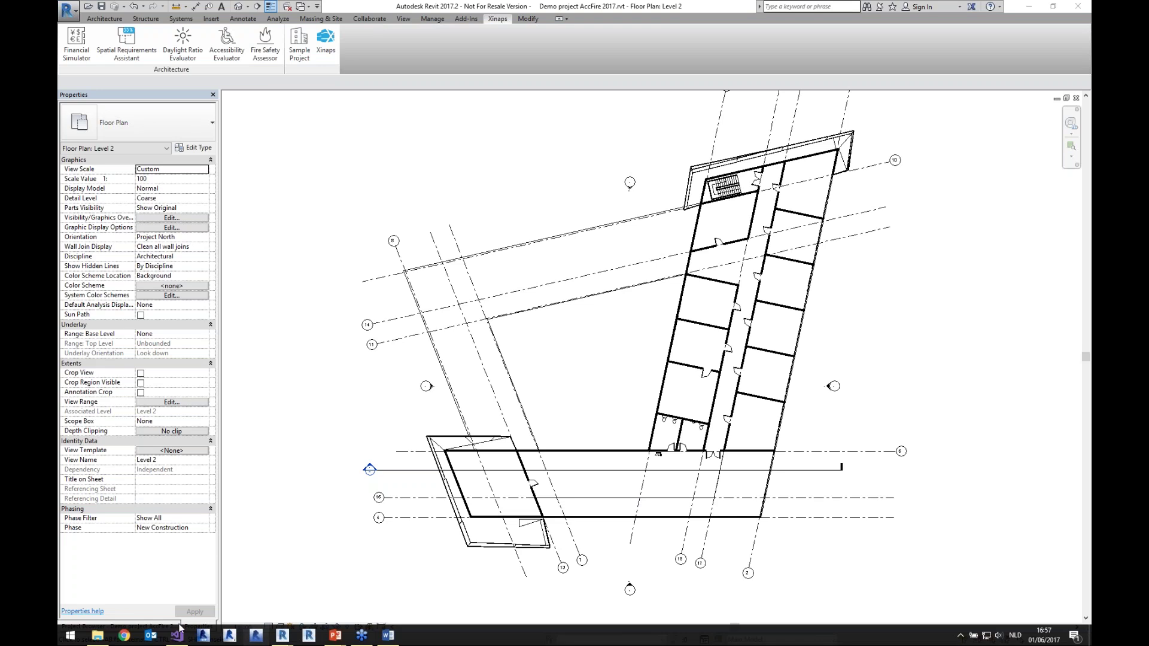
click(125, 636)
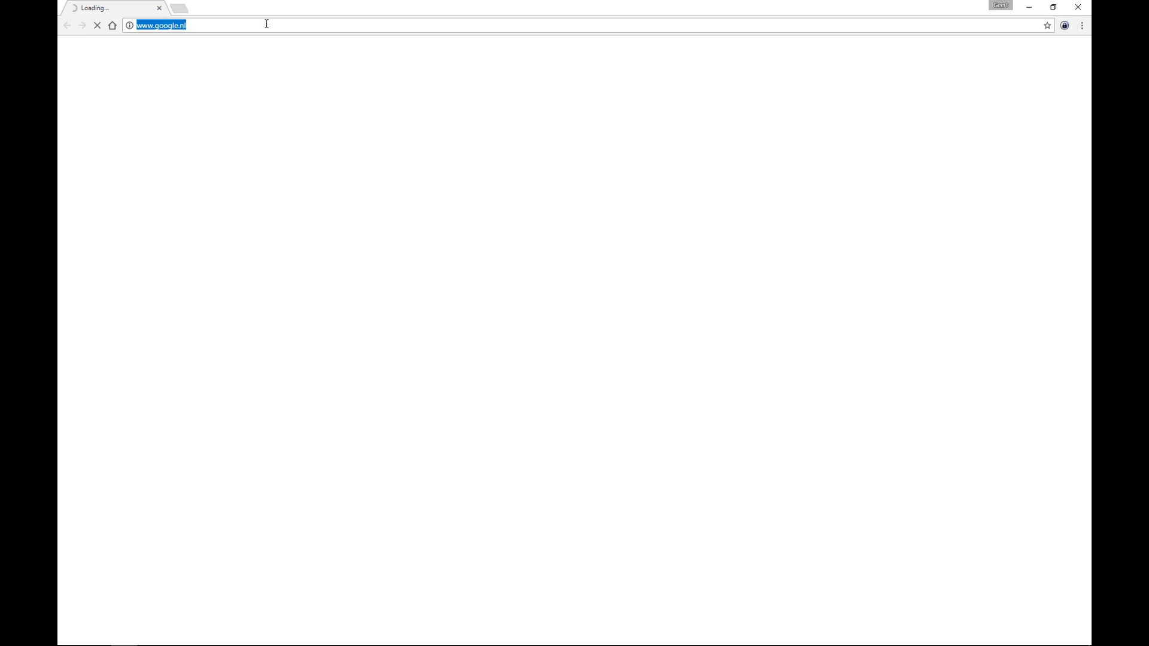
text(www.)
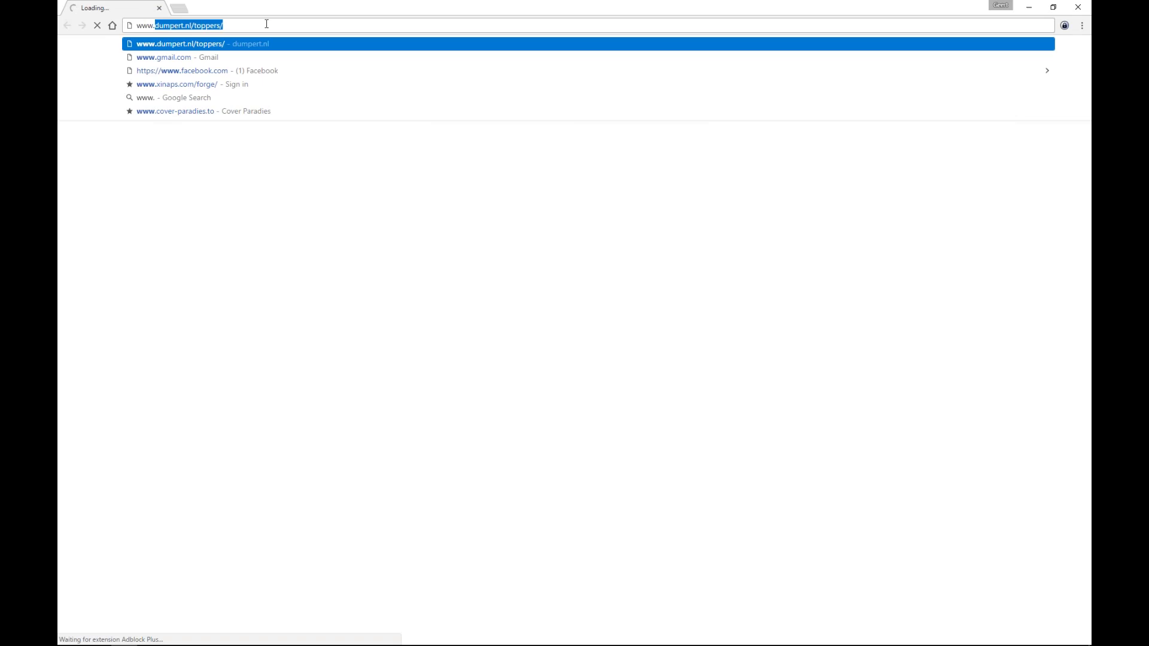
text(x)
key(Return)
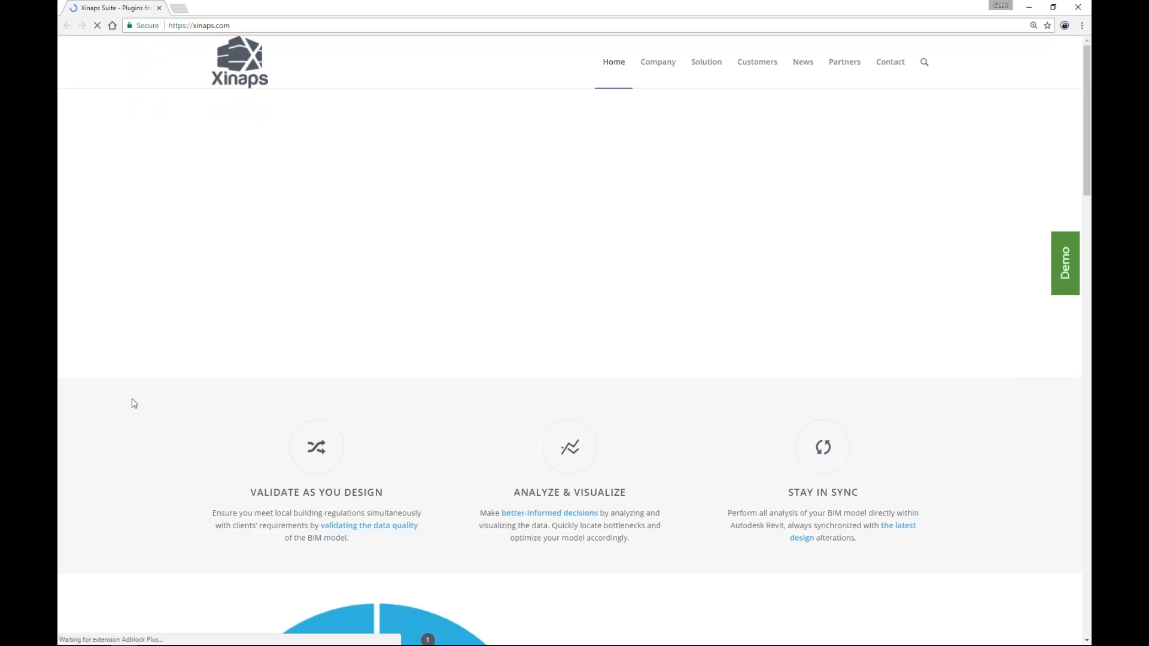
Browse the Xinaps homepage to the E-Learning section with the training videos.
scroll(136, 401, down, 5)
scroll(136, 401, down, 7)
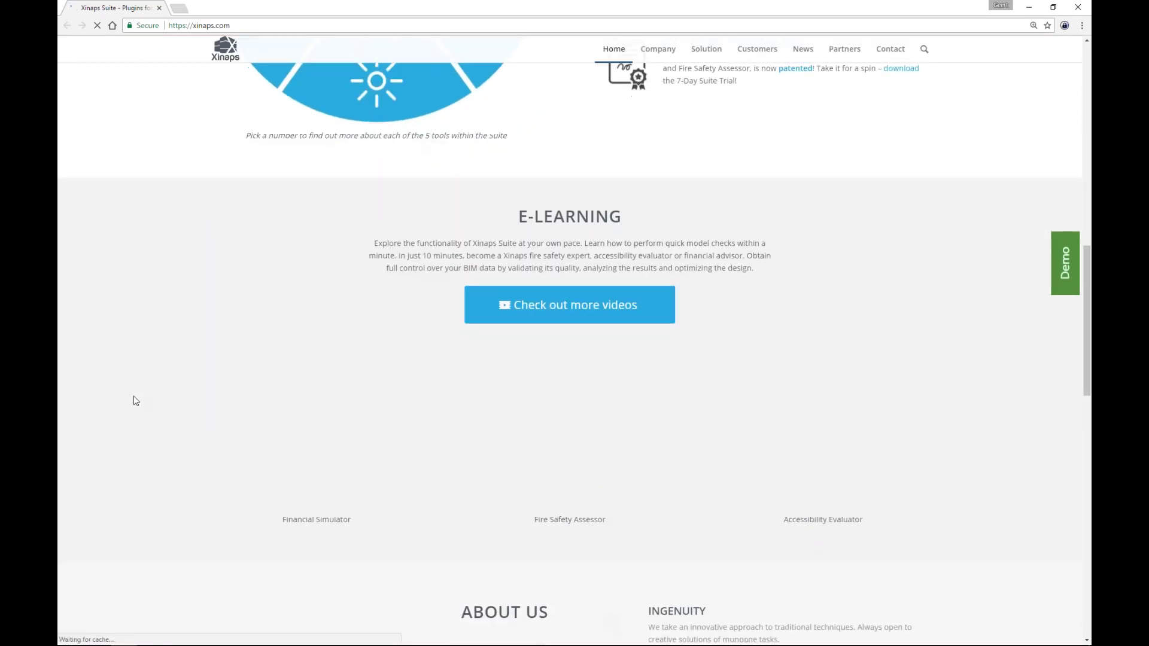
scroll(553, 439, down, 1)
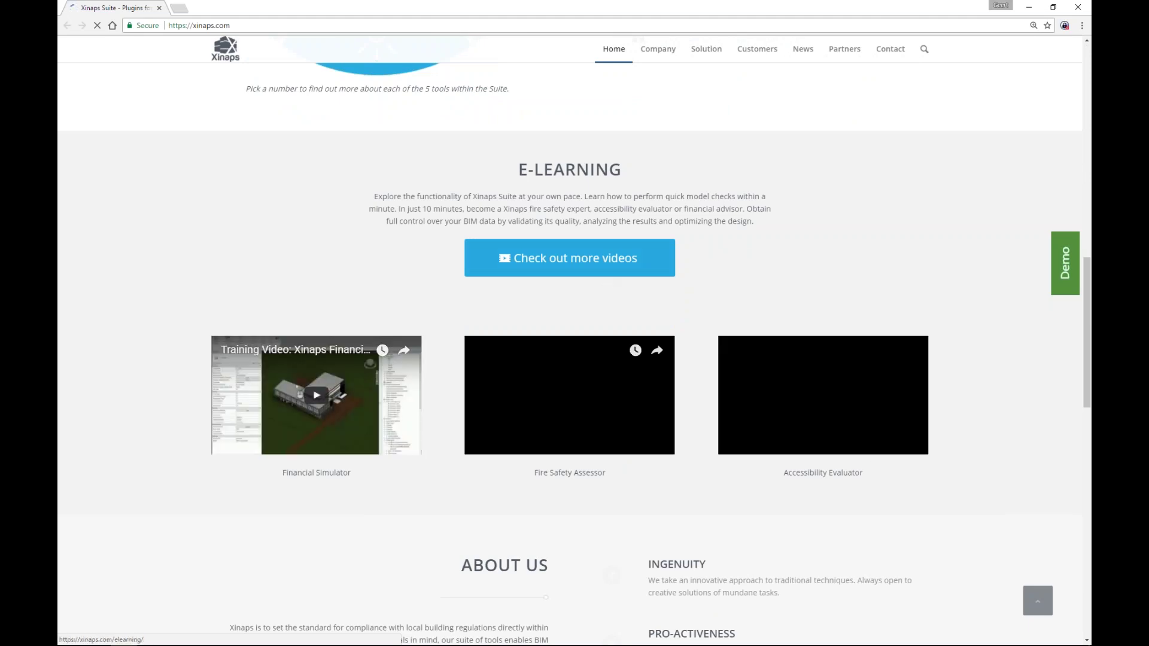
Open the Xinaps Suite for Revit page from the homepage and go to the "A Suite for Your Needs" pricing section.
scroll(793, 274, up, 5)
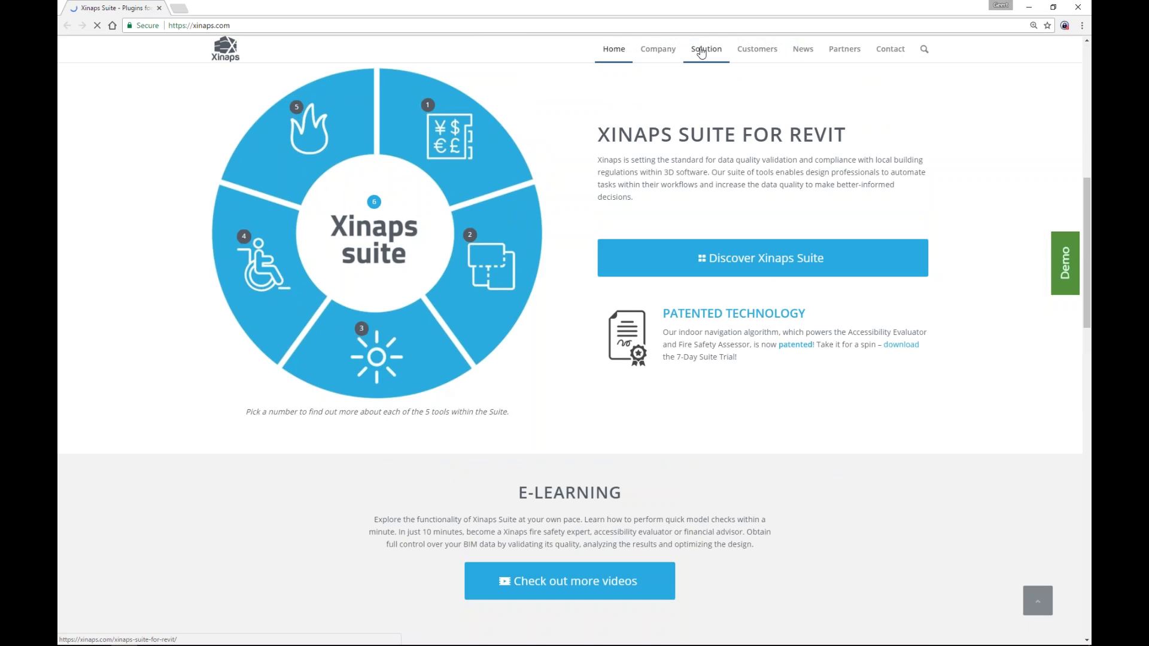
click(792, 272)
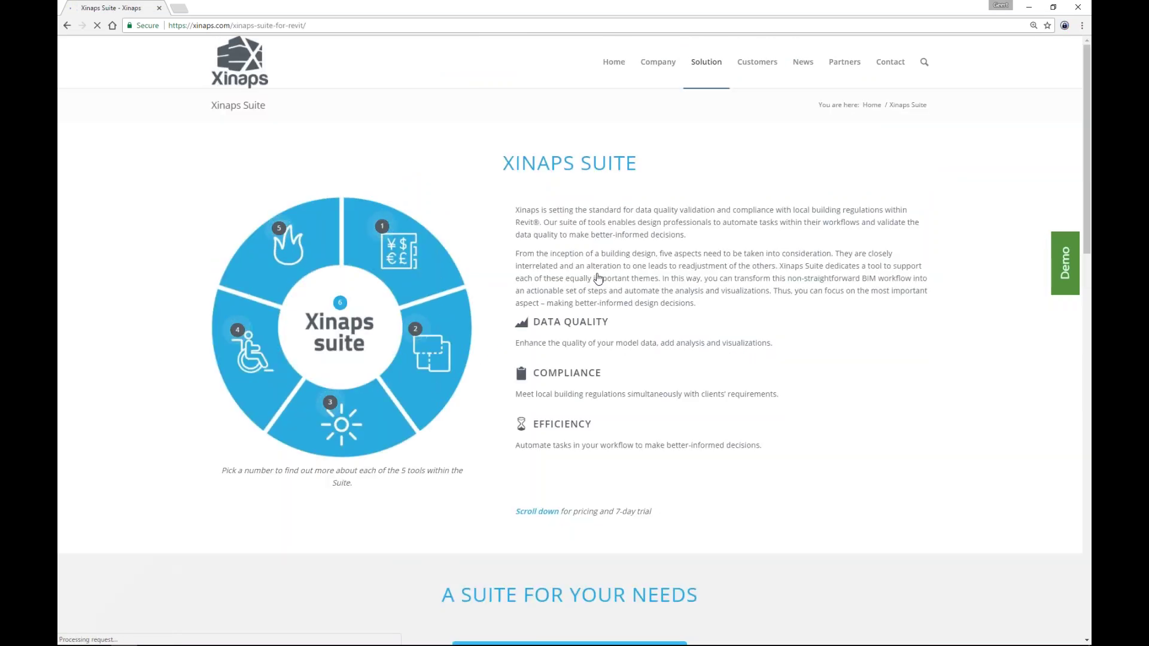
scroll(607, 253, down, 3)
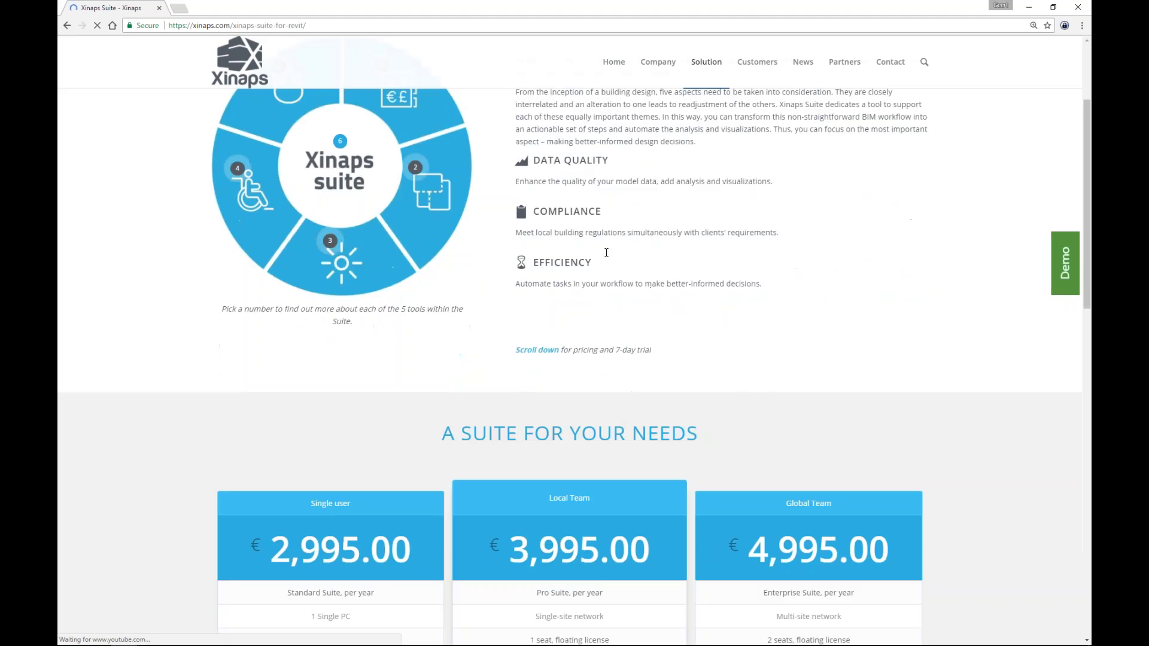
scroll(606, 253, down, 4)
Highlight the Single user plan's yearly price and its price per extra individual plug-in in the pricing table.
drag(272, 333, 411, 332)
click(335, 338)
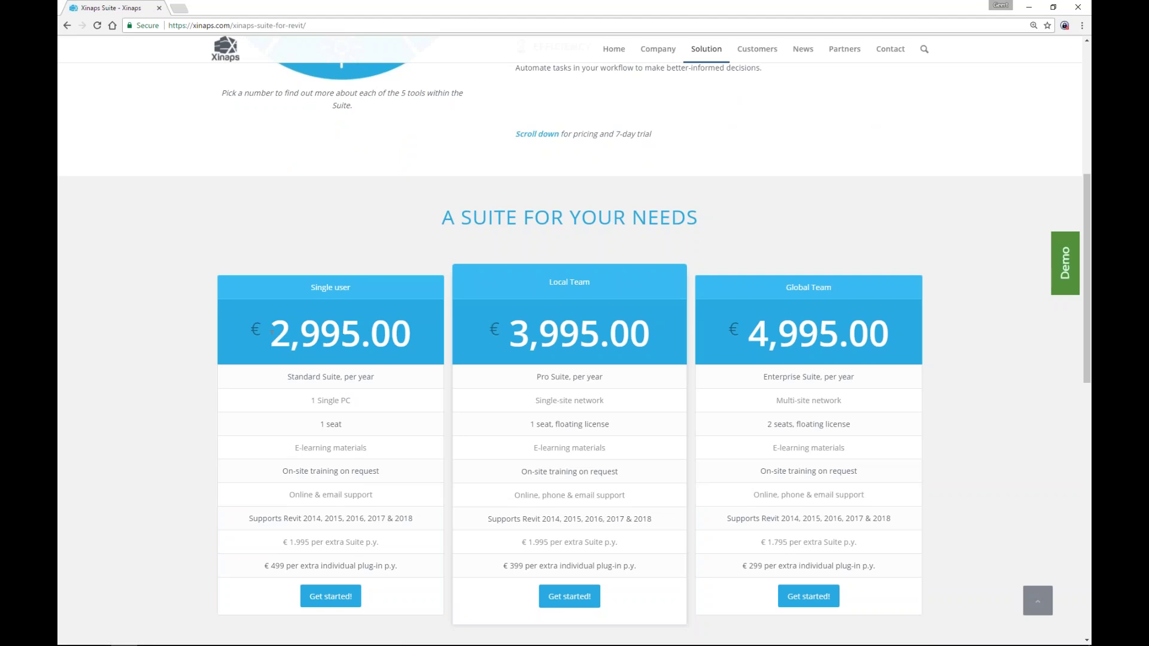
drag(272, 331, 411, 333)
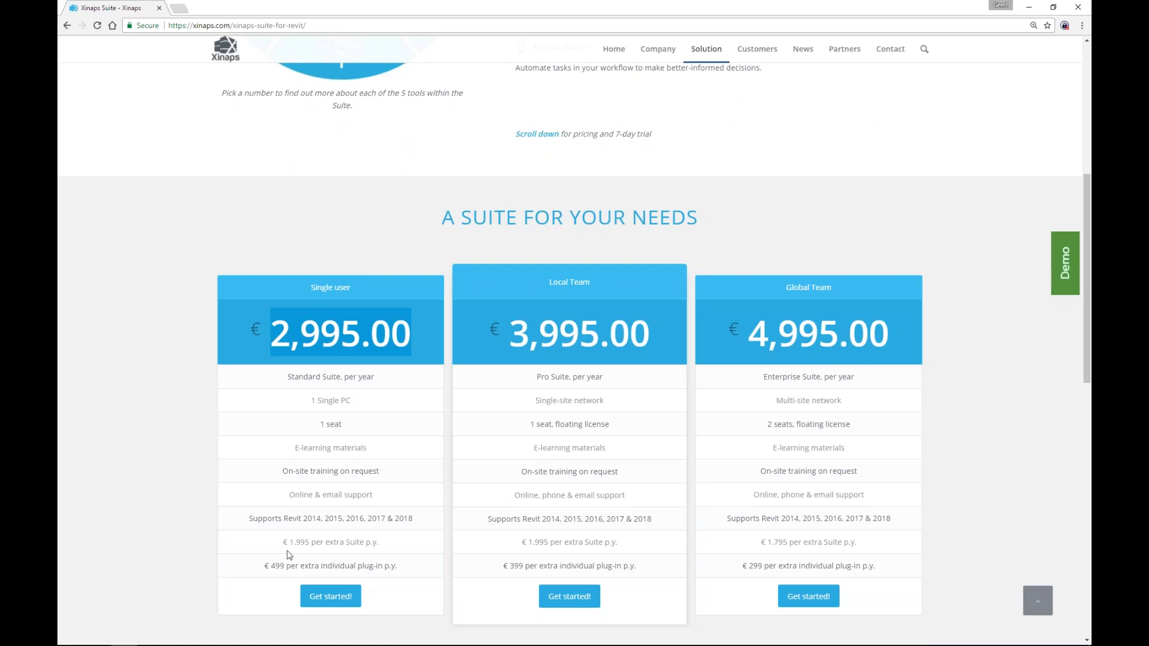
double_click(278, 566)
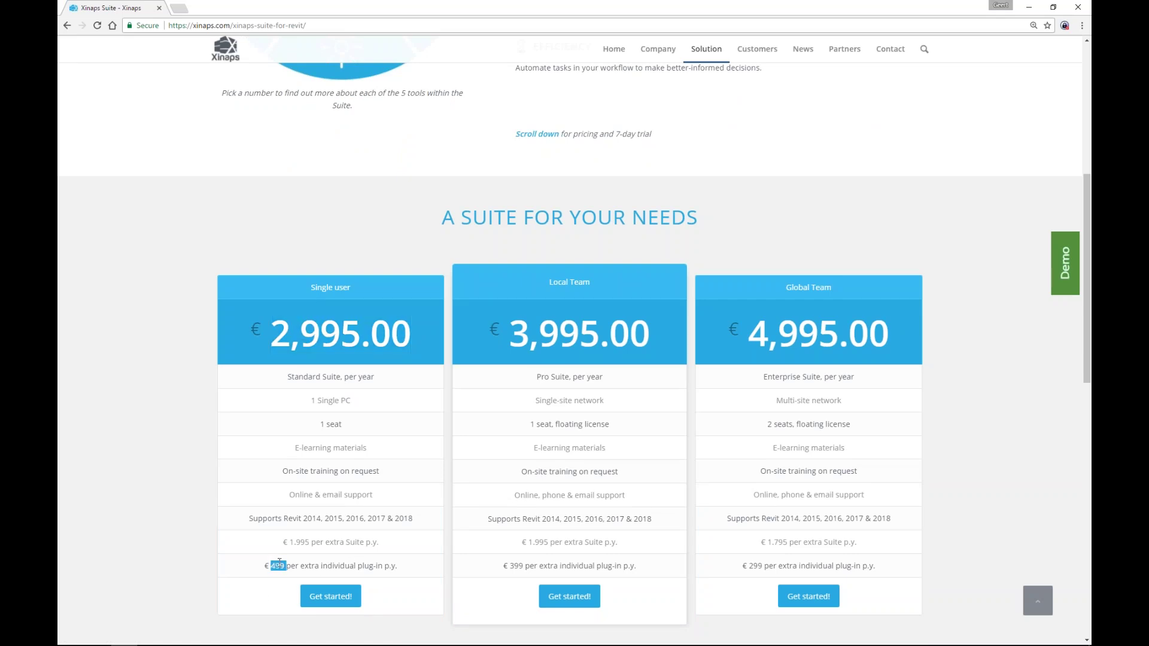
click(386, 566)
Examine the Local Team plan in the pricing table, highlighting its plan name and floating license entry.
scroll(563, 299, down, 1)
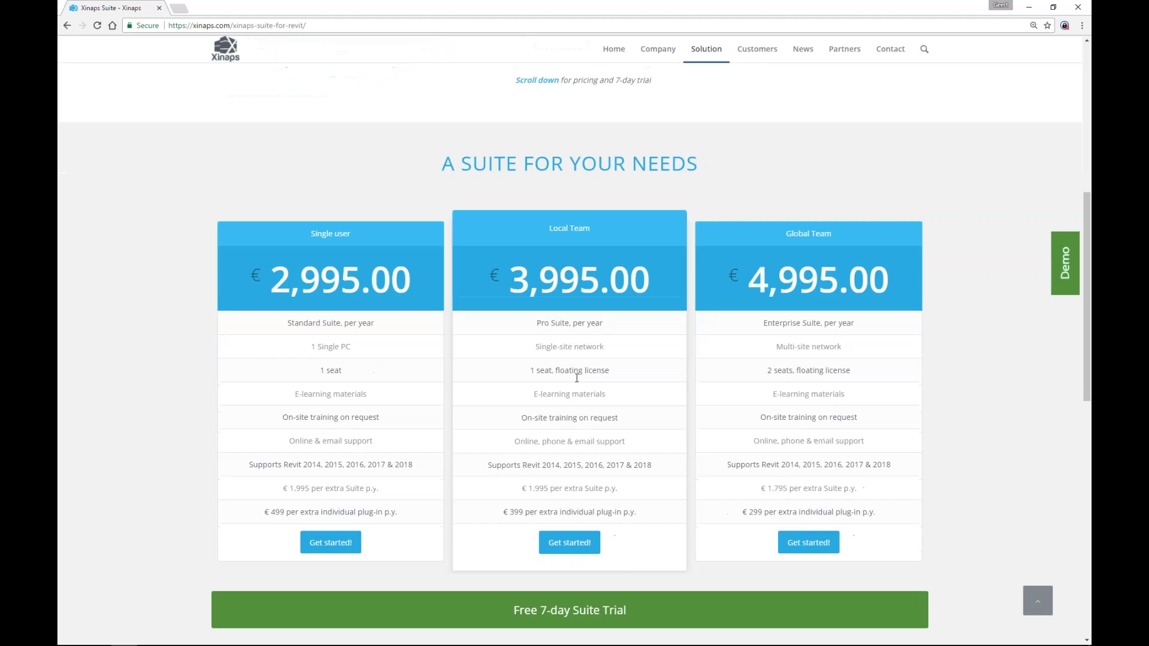
drag(548, 226, 622, 231)
double_click(568, 371)
click(624, 376)
drag(611, 372, 548, 372)
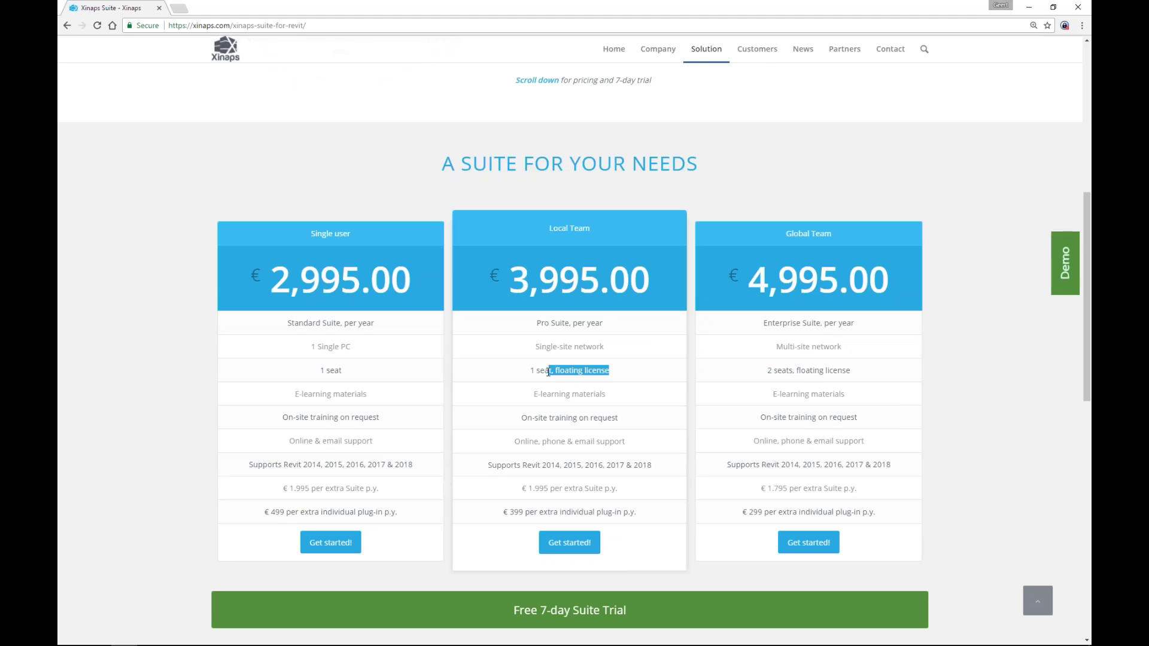